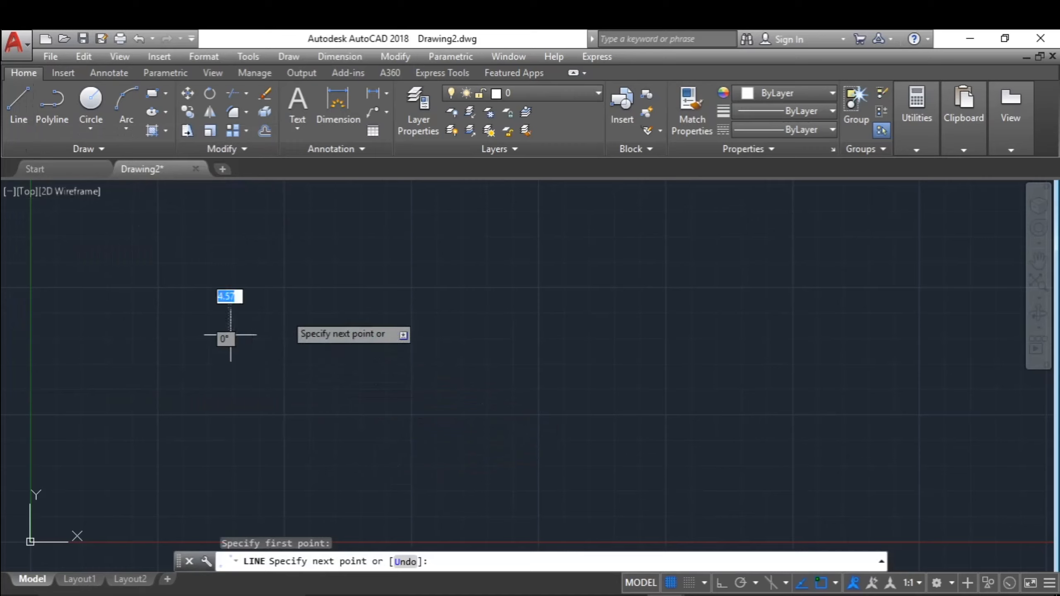
Finish a freehand line that rises gently to the right, well above the origin, as a single segment.
left_click(506, 287)
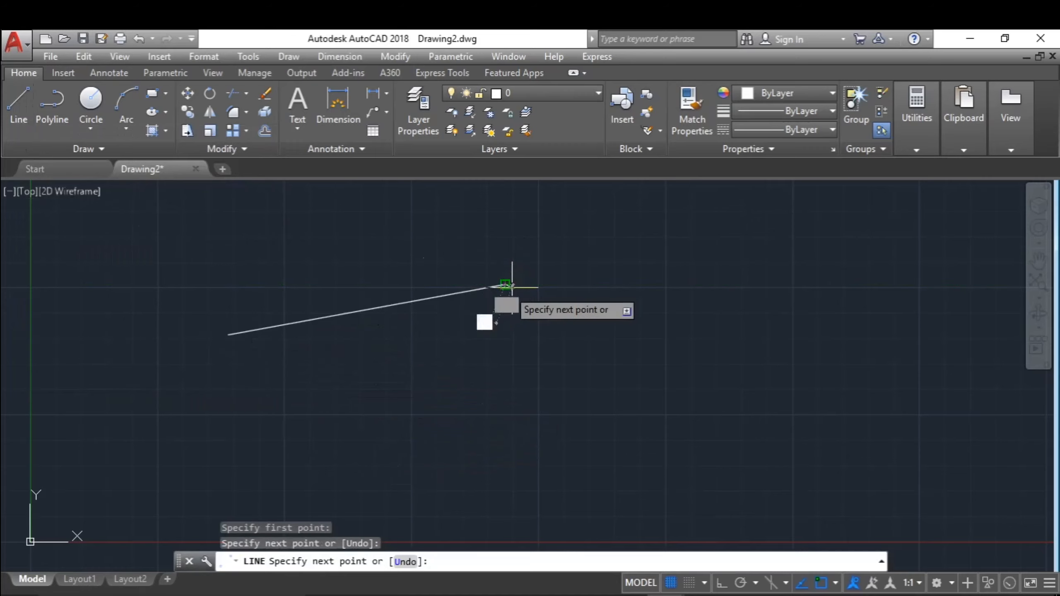
key("Escape")
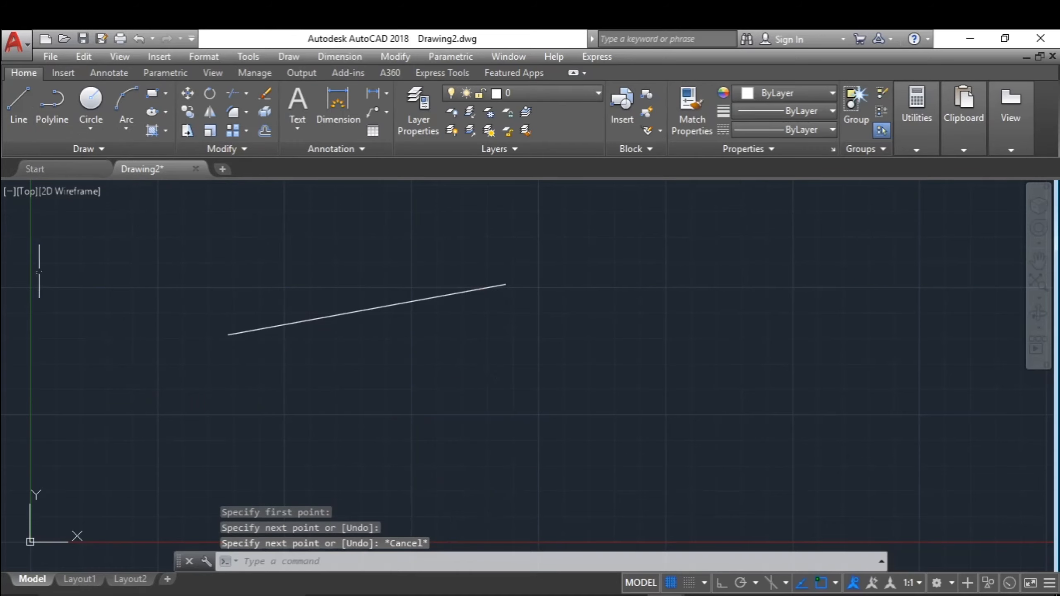
left_click(29, 108)
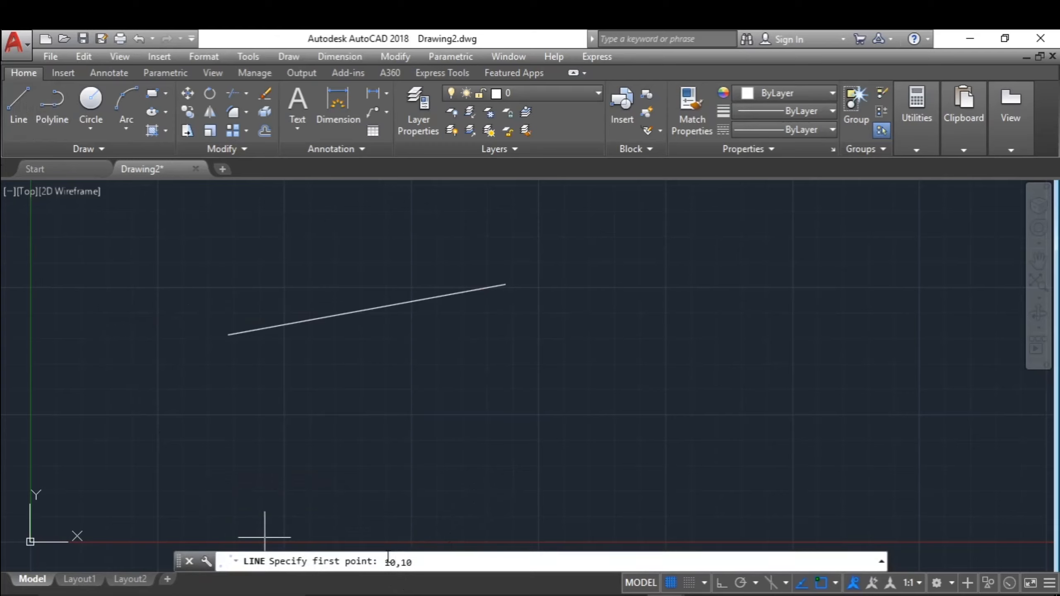
key("Return")
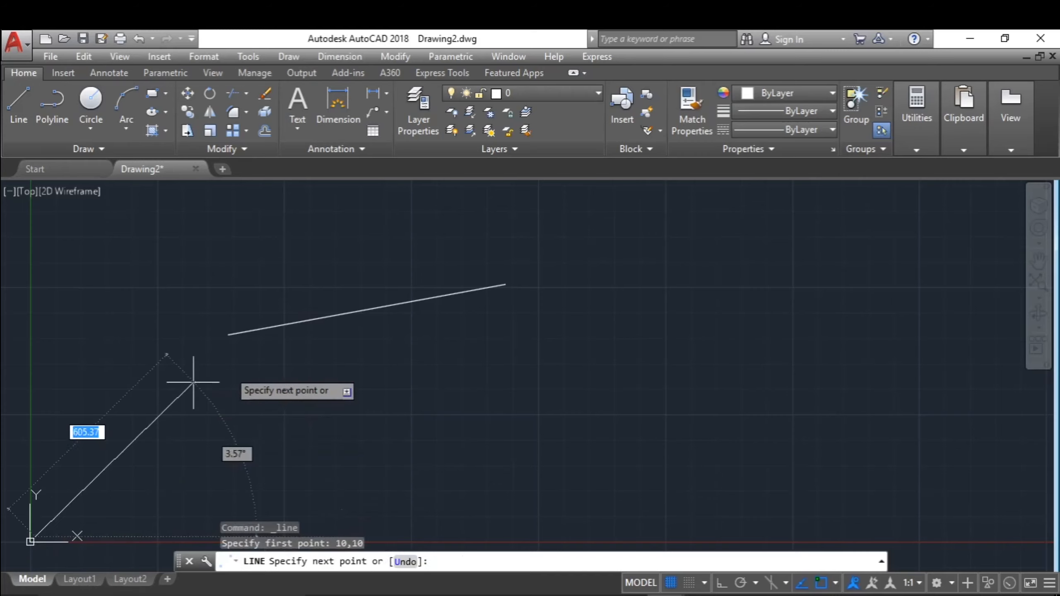
type("100")
key("Tab")
type("100")
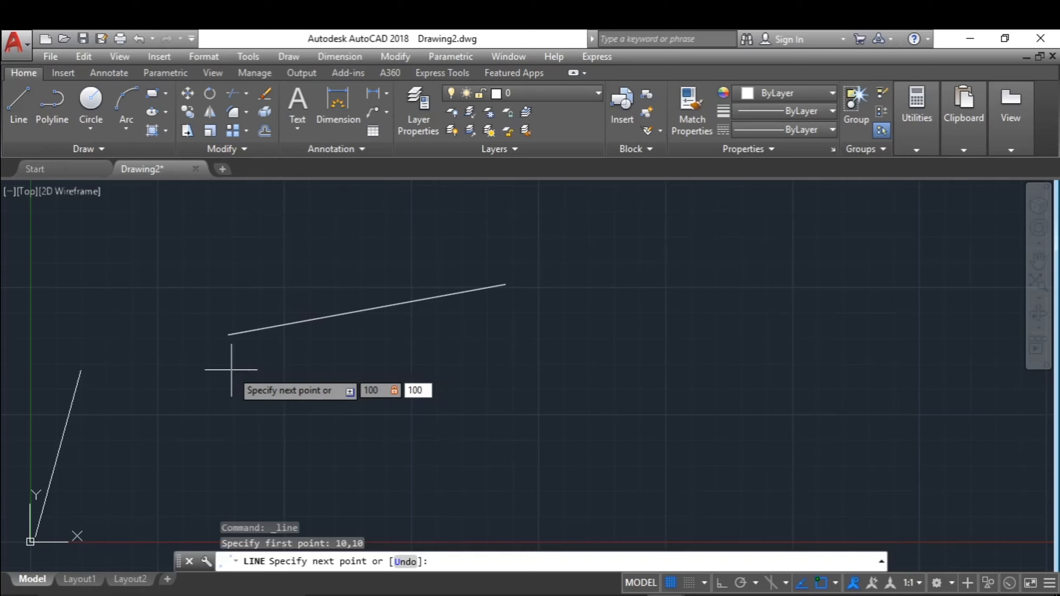
key("Return")
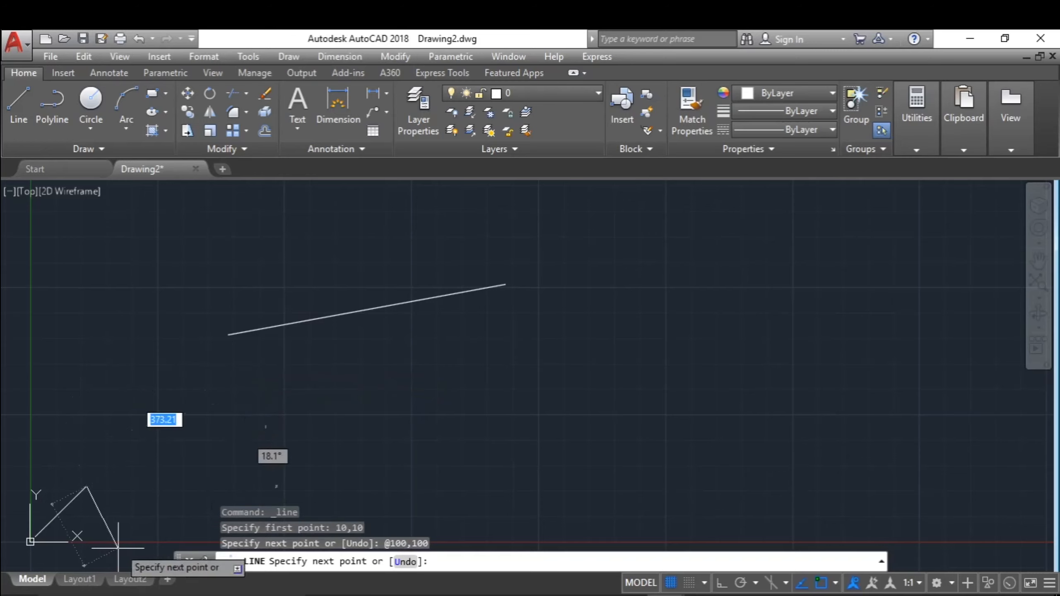
key("Escape")
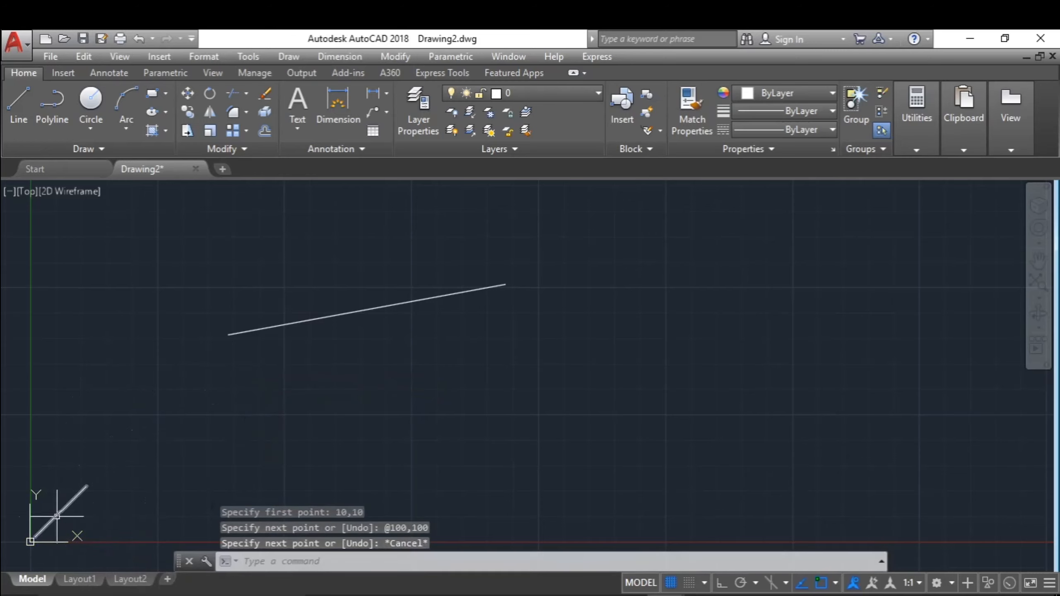
left_click(57, 516)
scroll(57, 517, "up", 2)
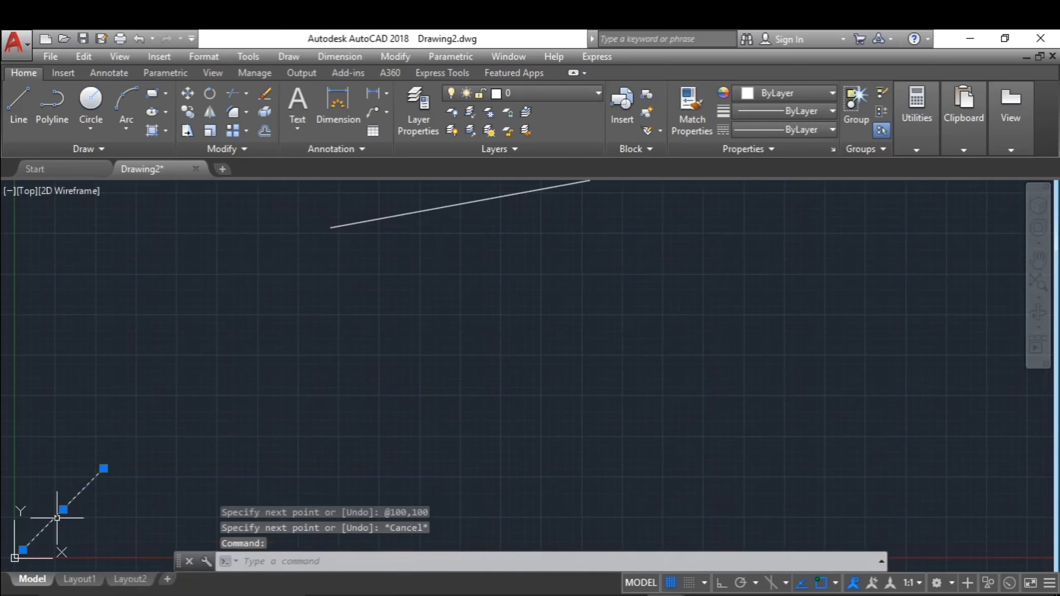
key("Escape")
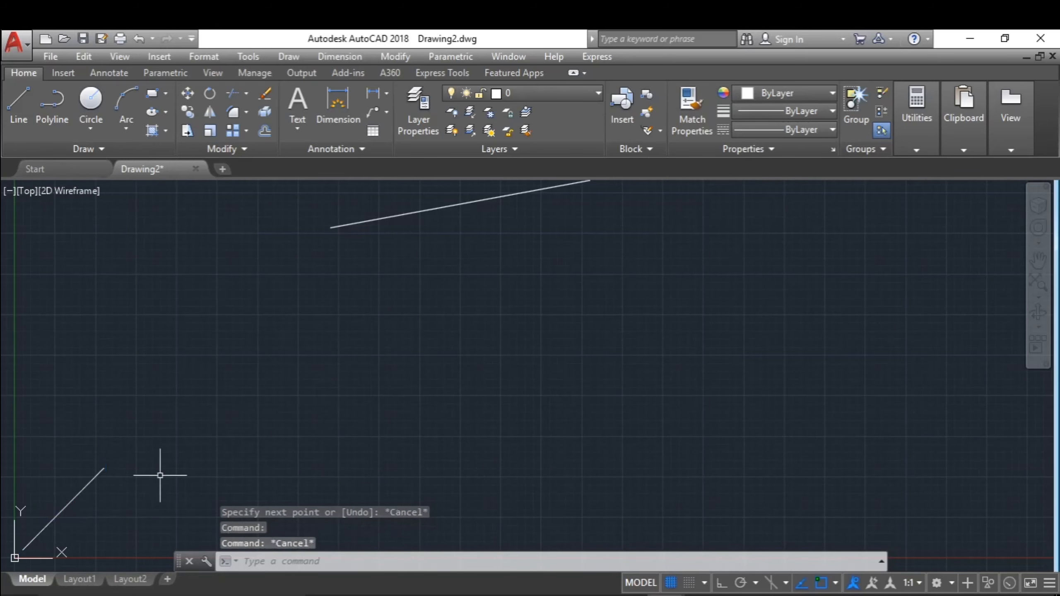
Draw a gently rising freehand line starting at the upper endpoint of the diagonal line near the origin.
type("l")
key("Return")
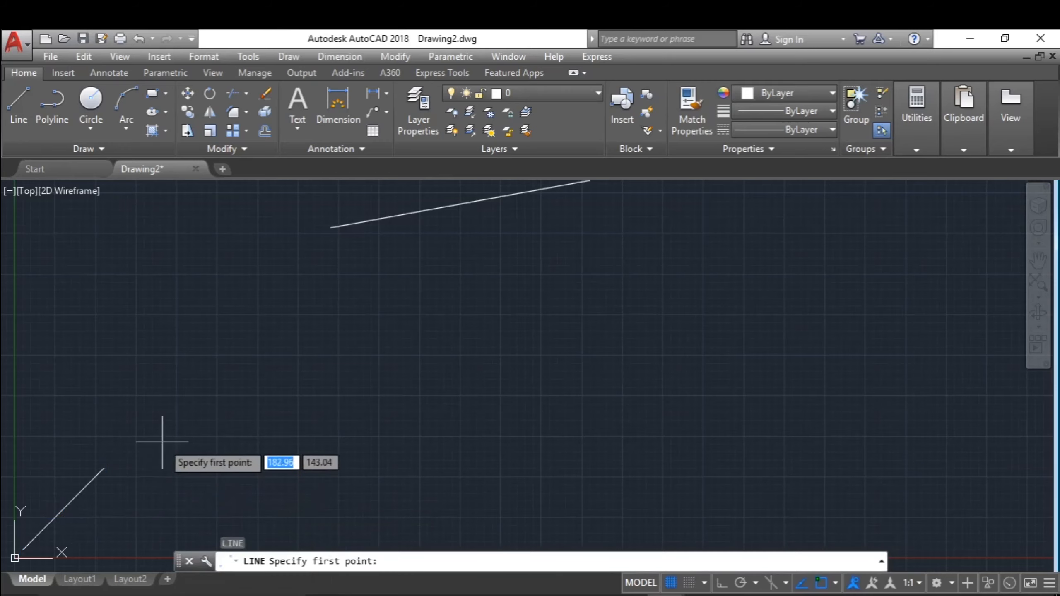
left_click(104, 468)
left_click(345, 423)
key("Escape")
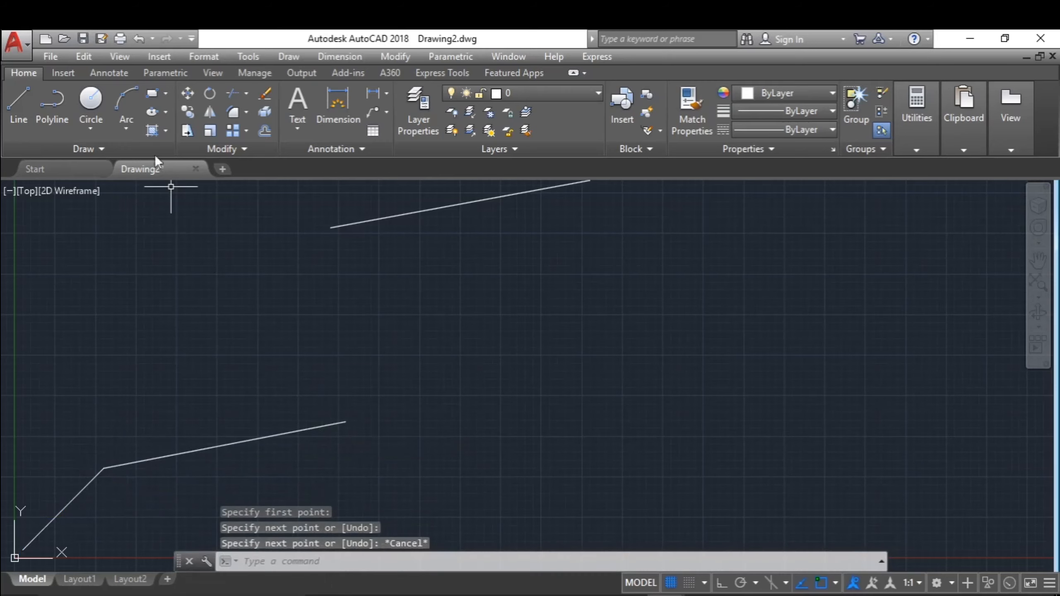
Add a steeper, upward-sloping line from the free right end of the connected lines near the origin.
left_click(282, 58)
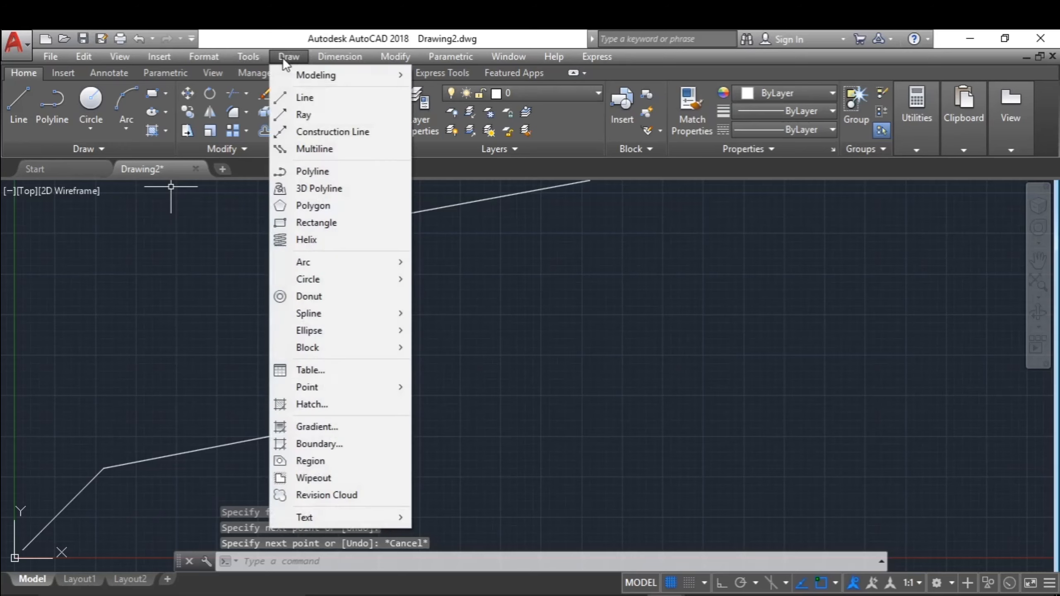
left_click(302, 98)
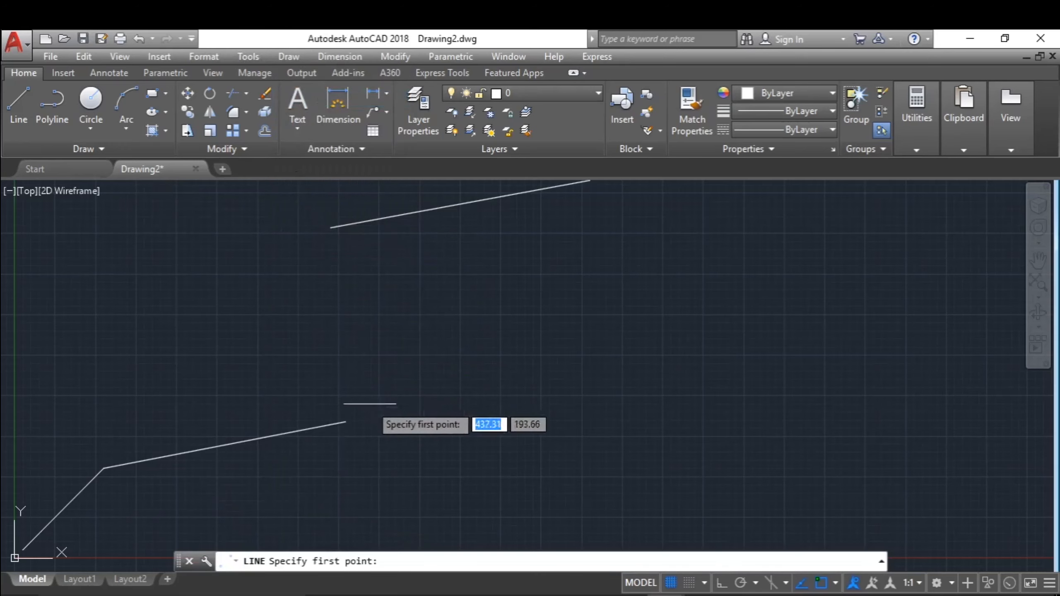
left_click(345, 422)
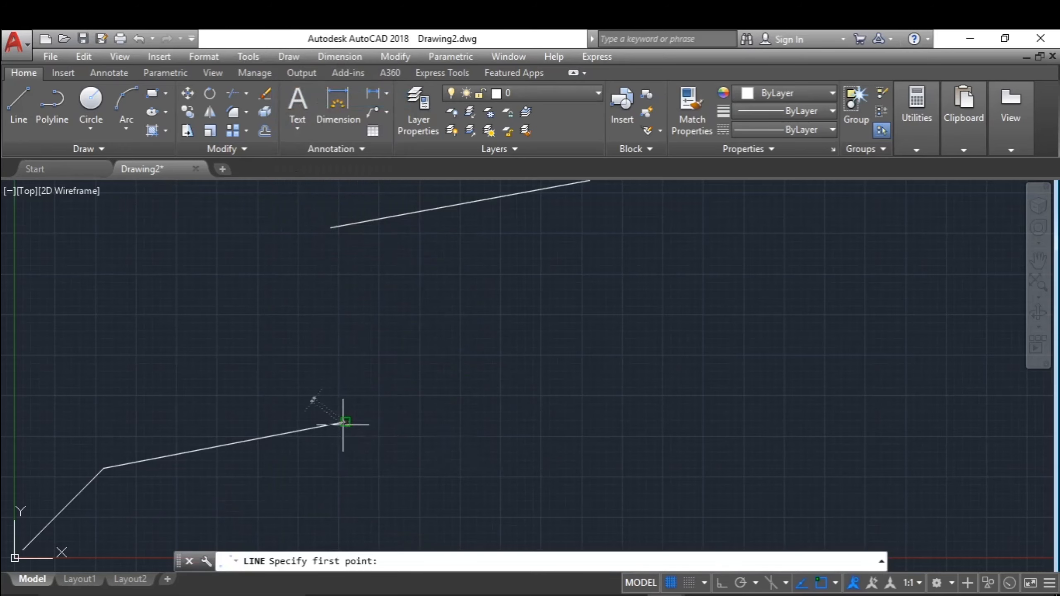
left_click(395, 326)
key("Escape")
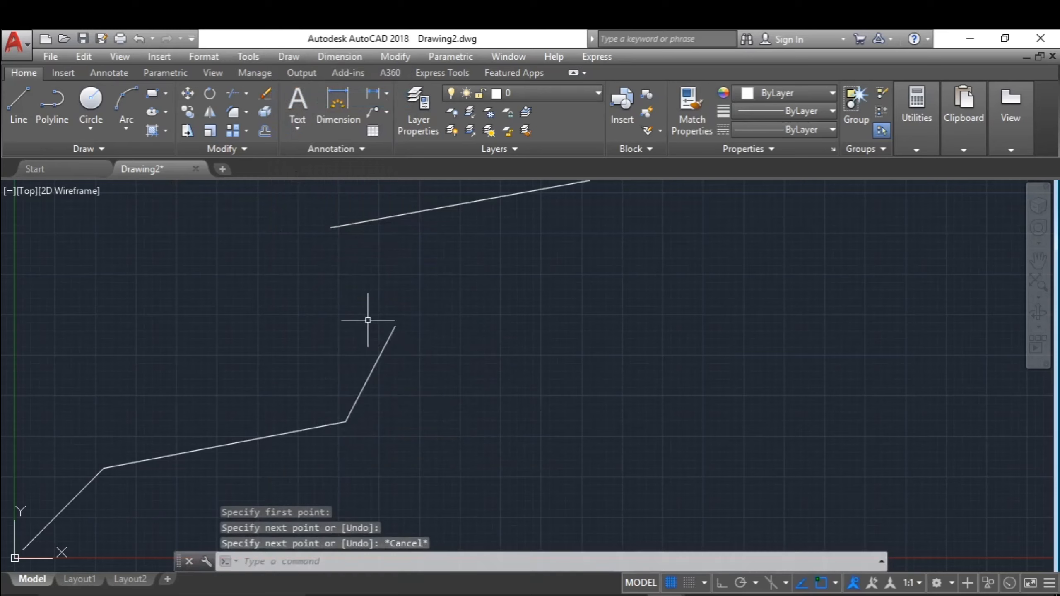
Draw a horizontal ray at 0° towards the right, starting at the upper endpoint of the steep line.
left_click(81, 149)
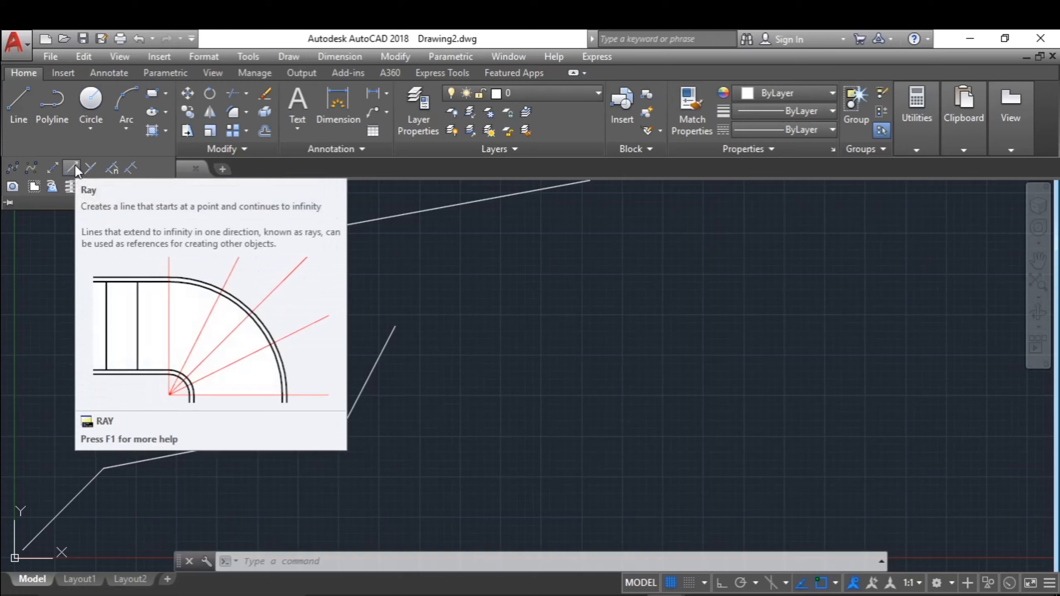
left_click(72, 167)
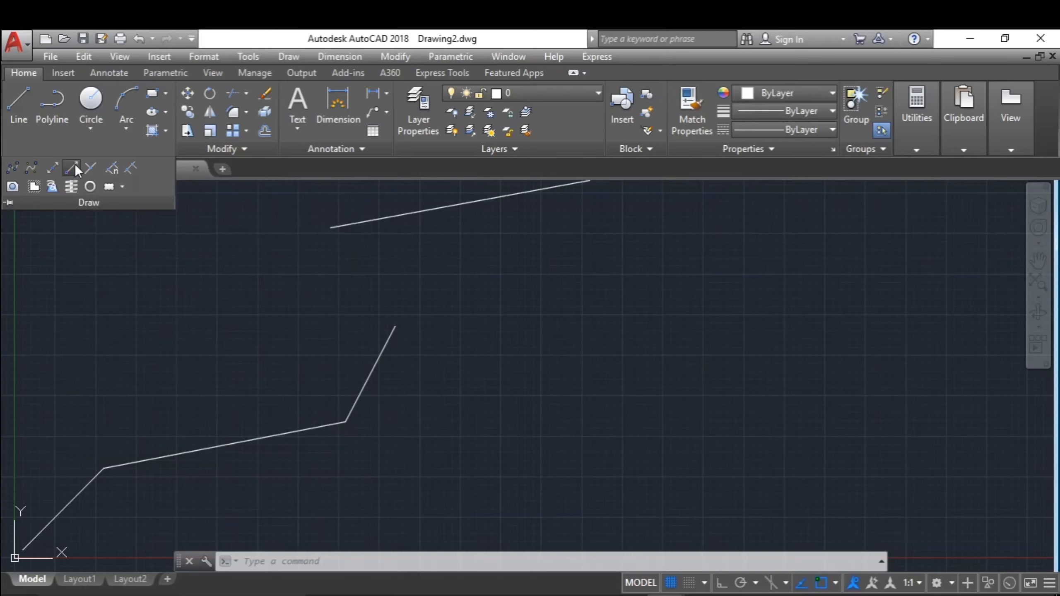
left_click(395, 326)
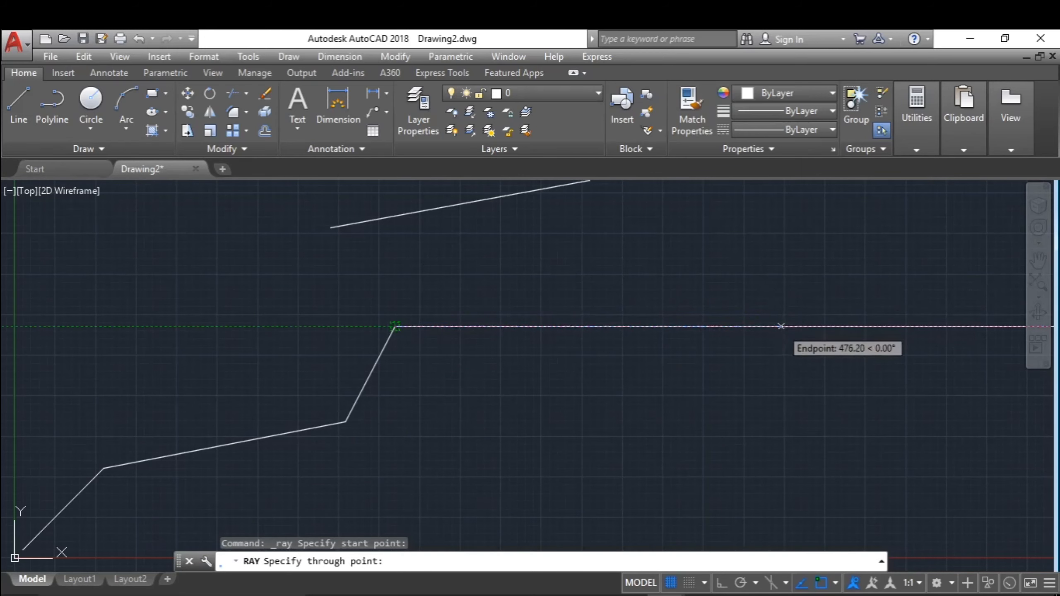
left_click(781, 326)
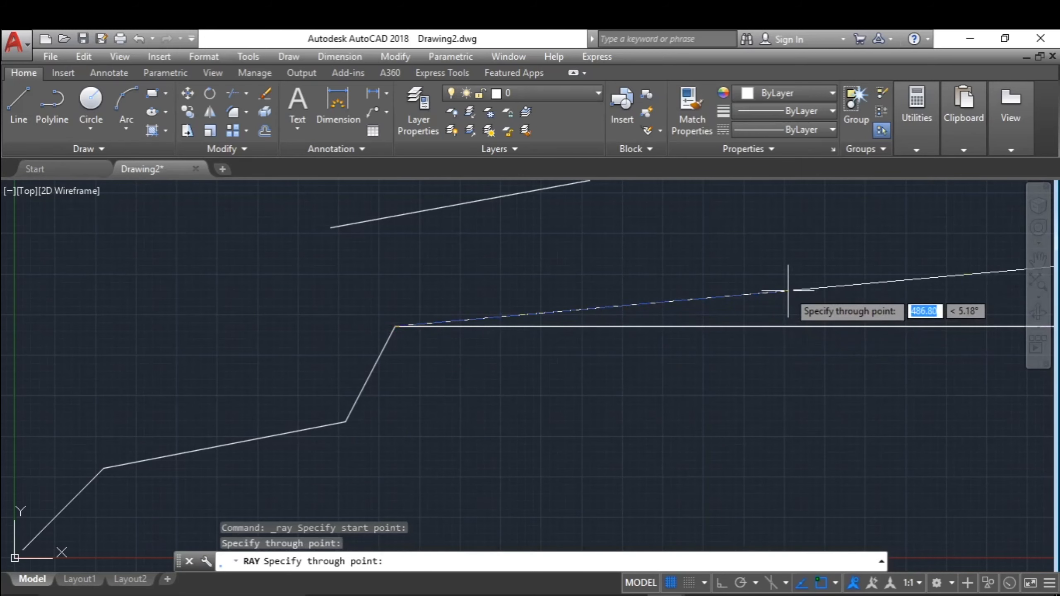
key("Escape")
scroll(472, 334, "down", 1)
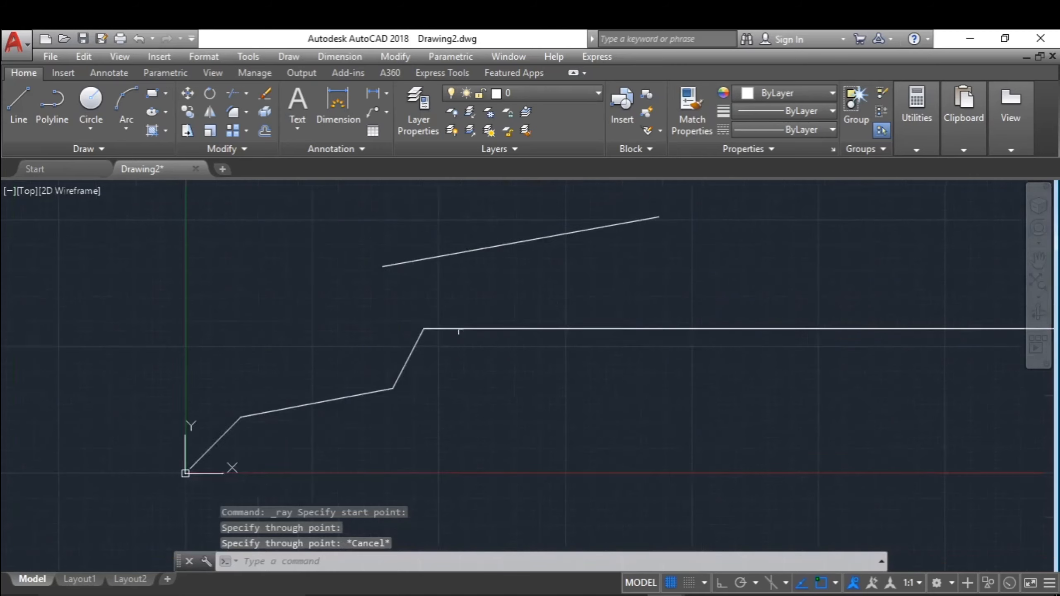
scroll(458, 332, "down", 7)
scroll(646, 343, "up", 4)
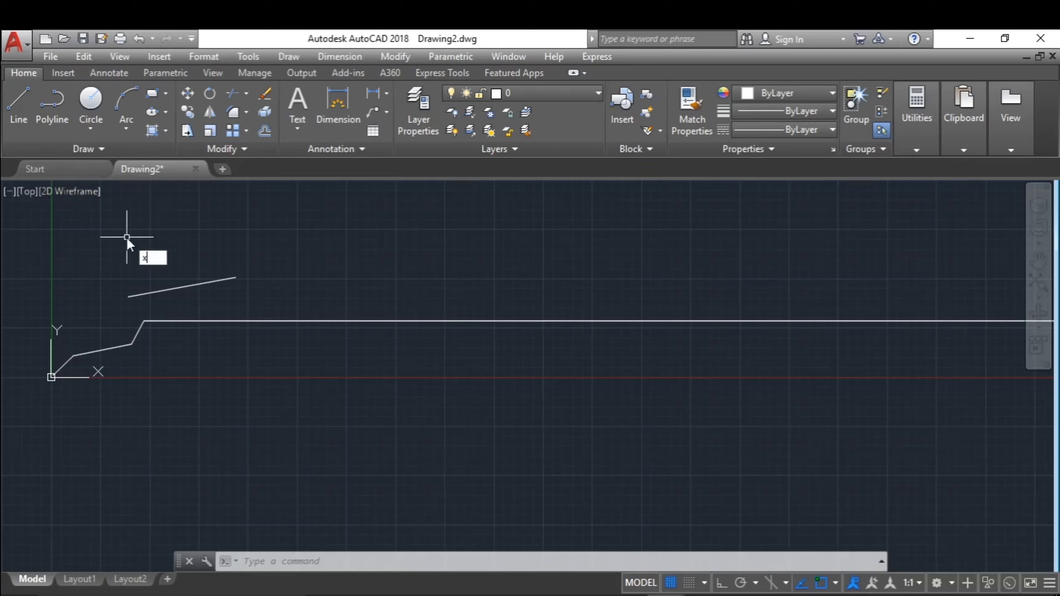
Draw a horizontal construction line (XLINE) a little above the ray and the separate slanted line.
type("l")
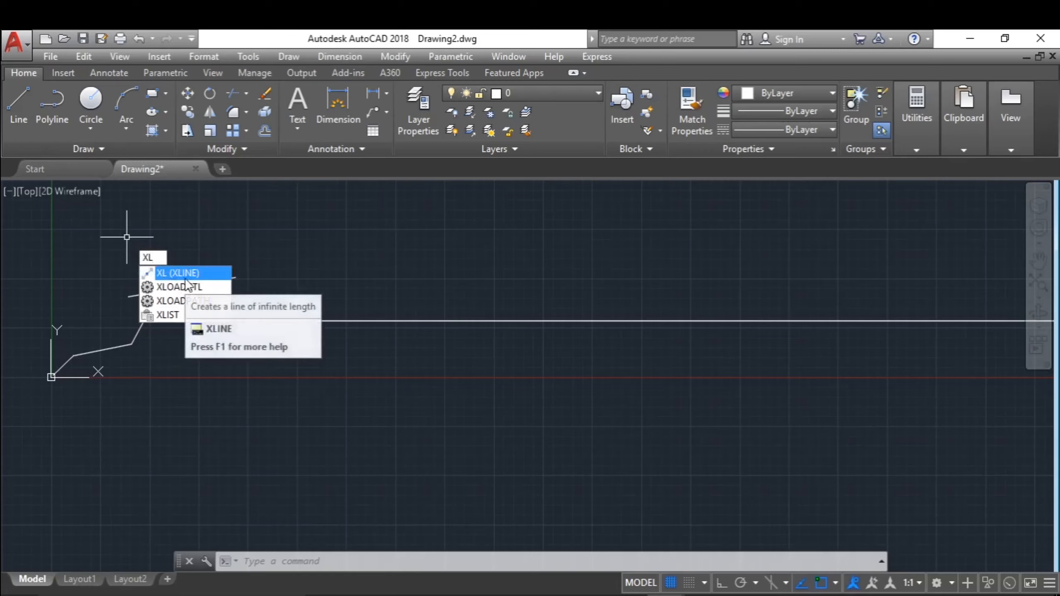
key("Return")
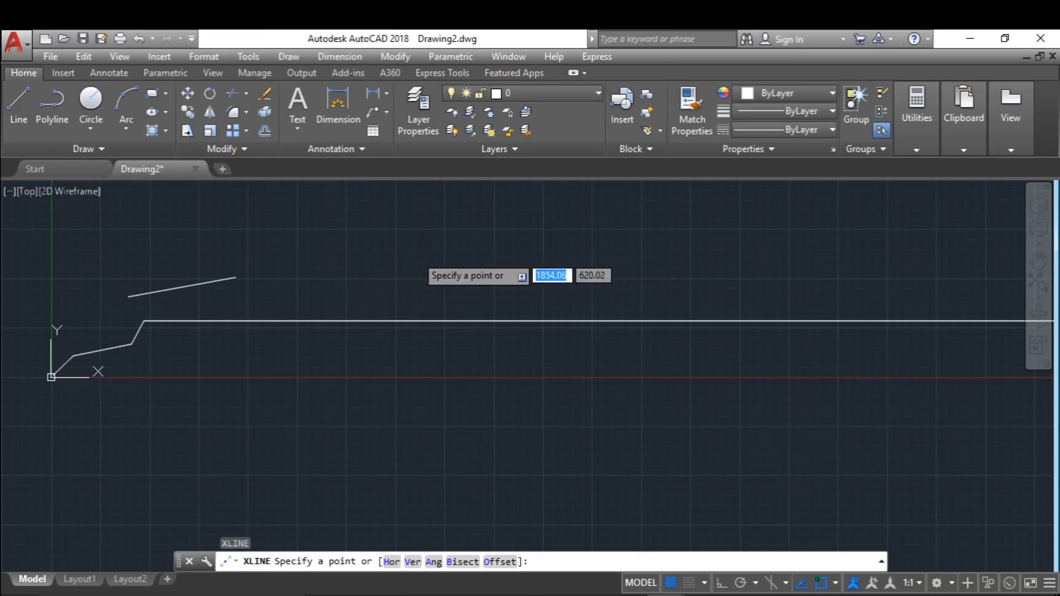
left_click(434, 261)
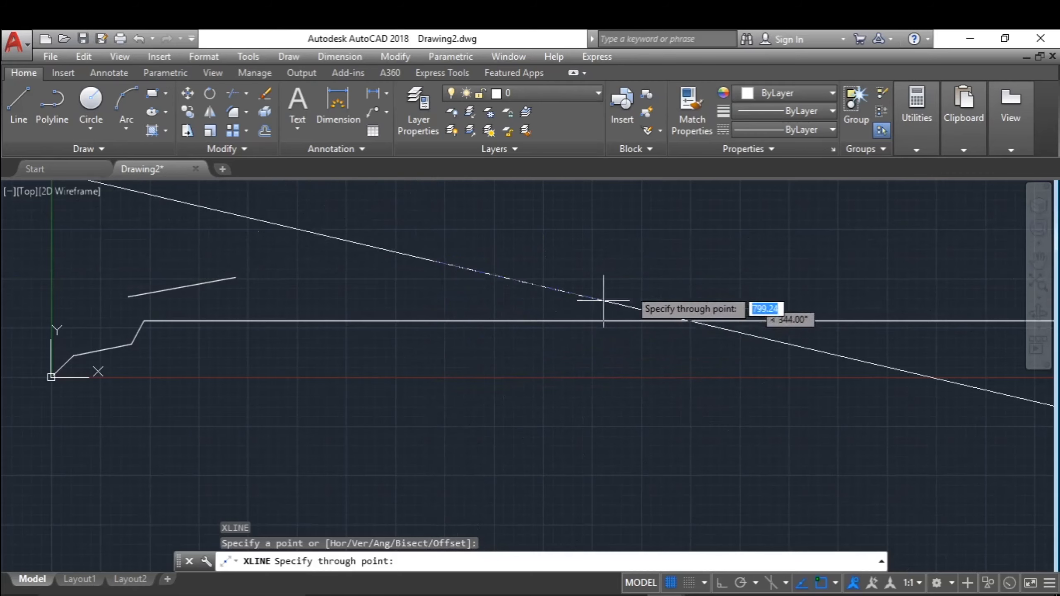
left_click(675, 260)
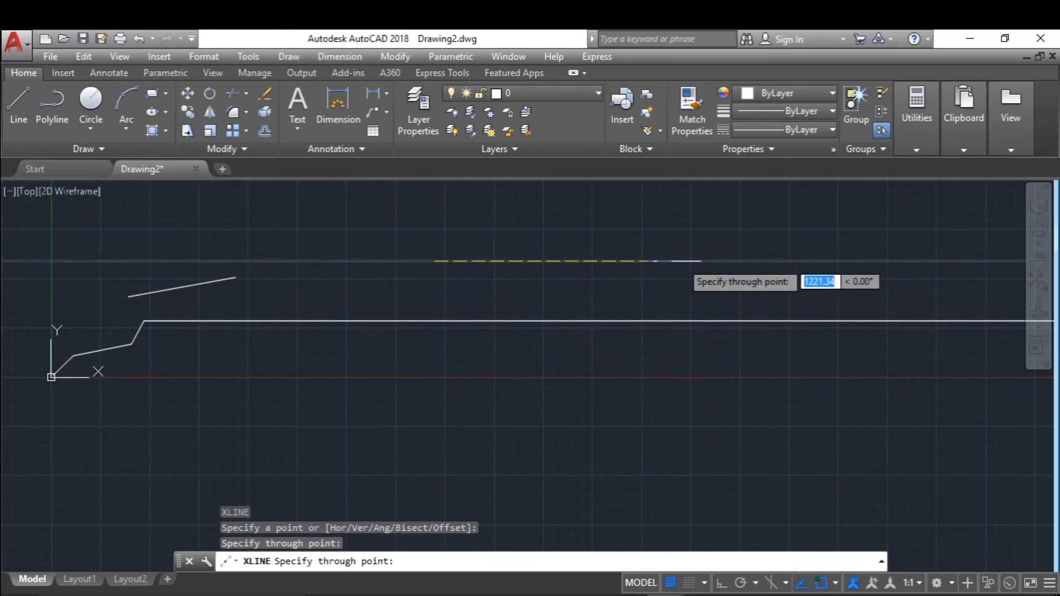
key("Escape")
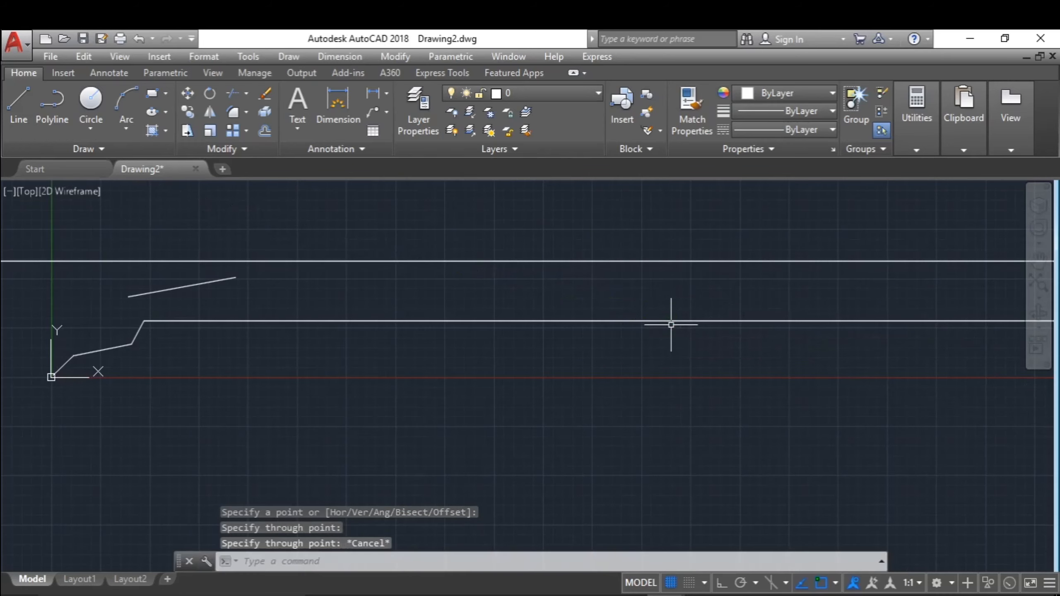
scroll(388, 267, "down", 8)
scroll(474, 276, "up", 8)
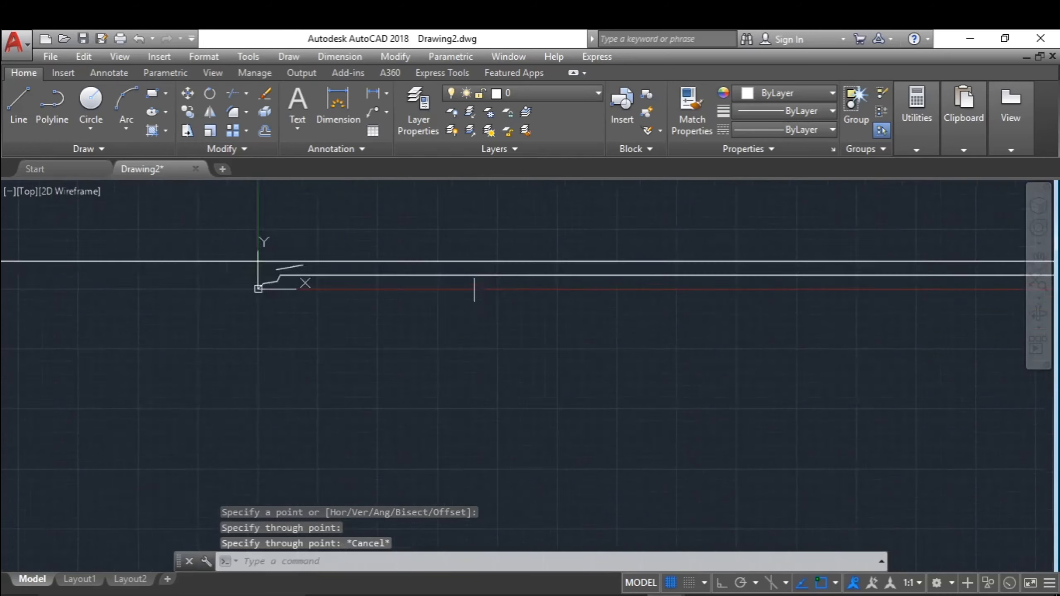
scroll(474, 276, "down", 4)
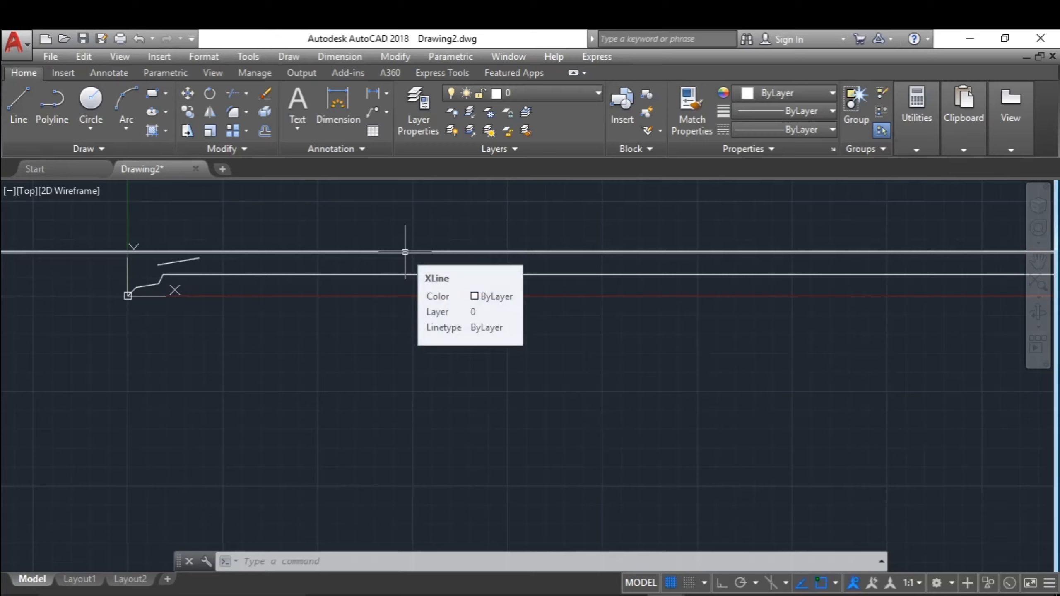
Draw an open four-segment zigzag polyline crossing the ray and the construction line, starting below the X axis, and select it.
left_click(57, 103)
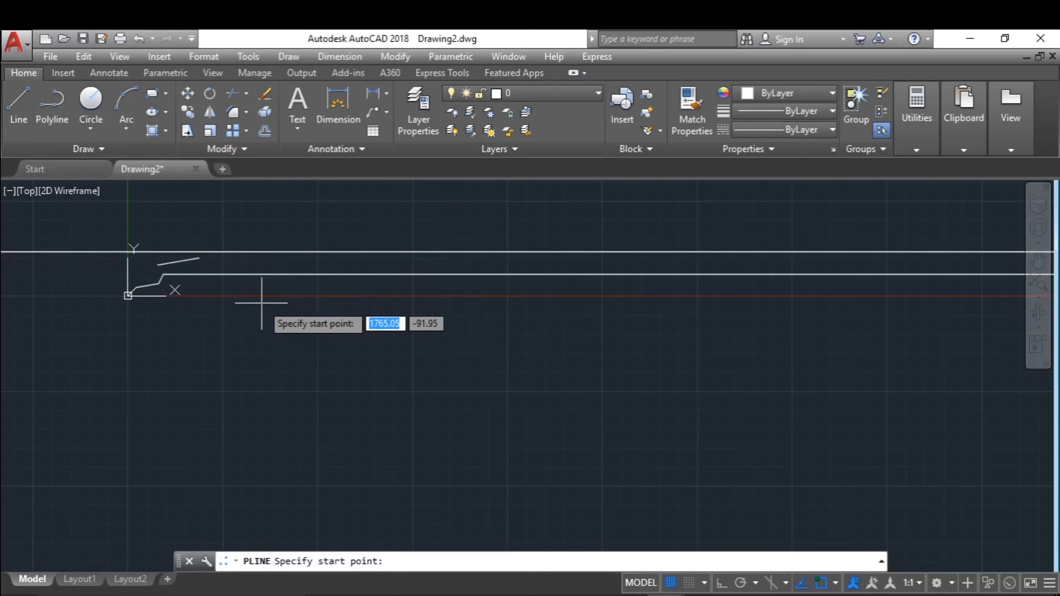
left_click(238, 315)
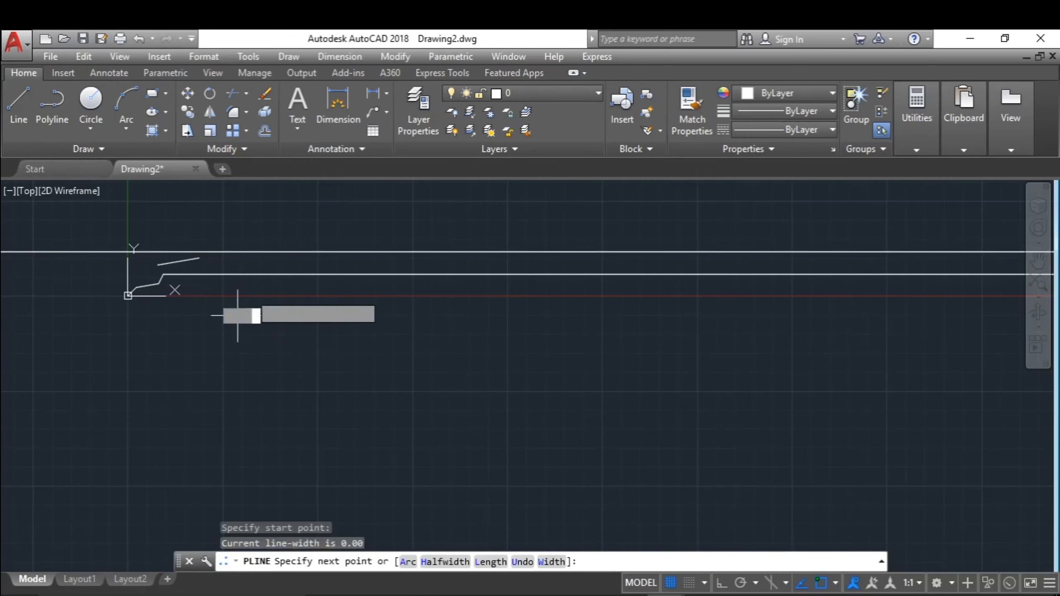
left_click(277, 232)
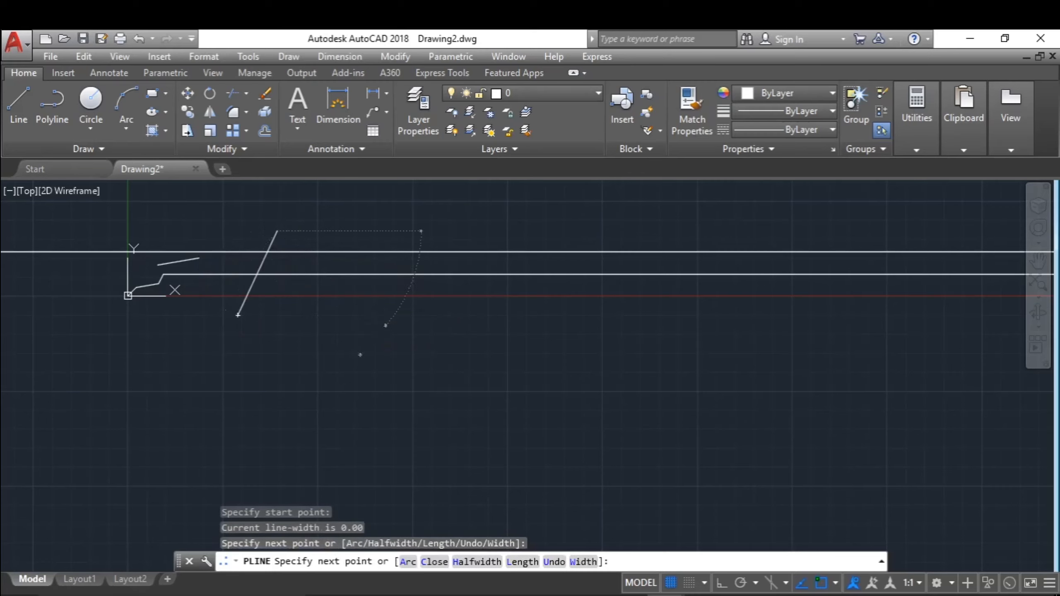
left_click(362, 312)
left_click(489, 213)
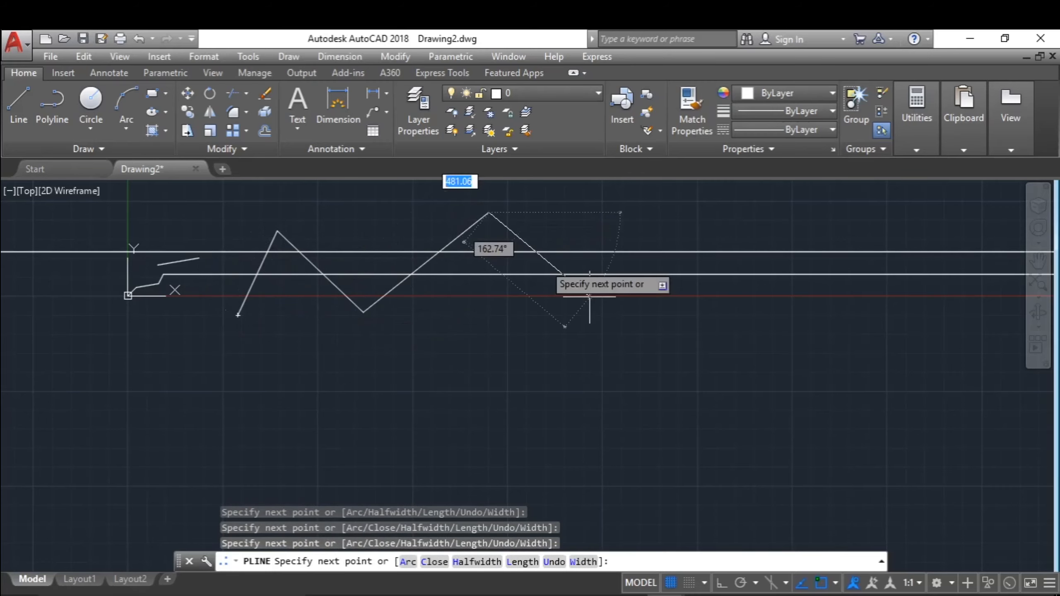
left_click(604, 307)
key("Escape")
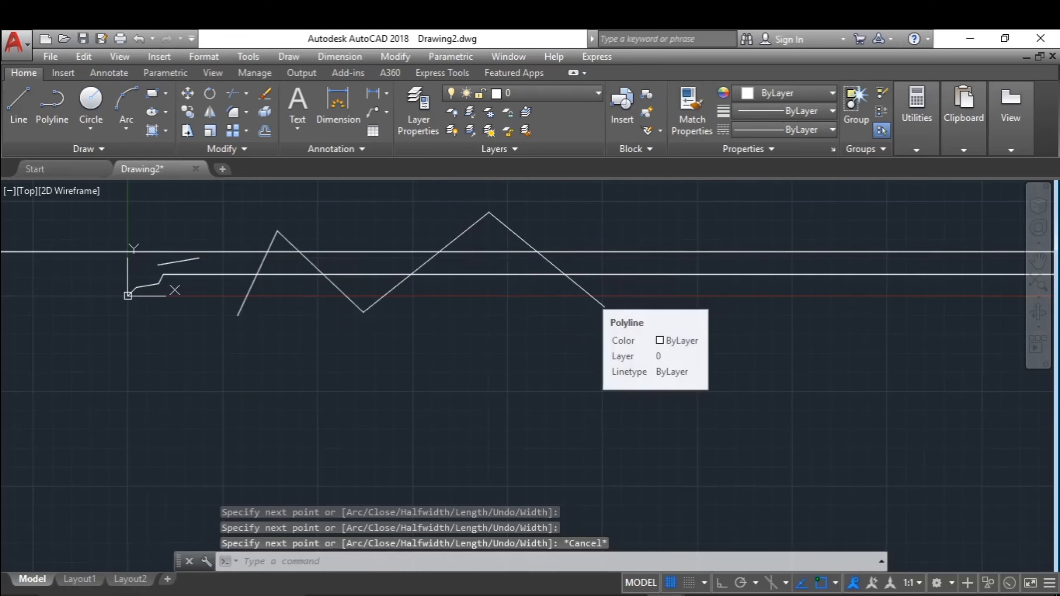
left_click(590, 296)
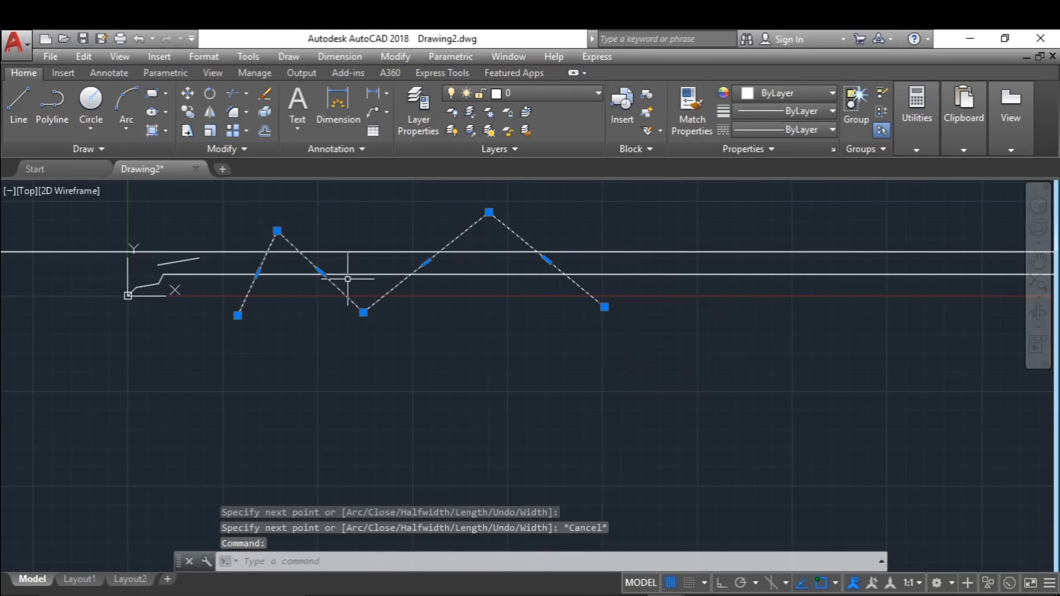
scroll(154, 292, "up", 4)
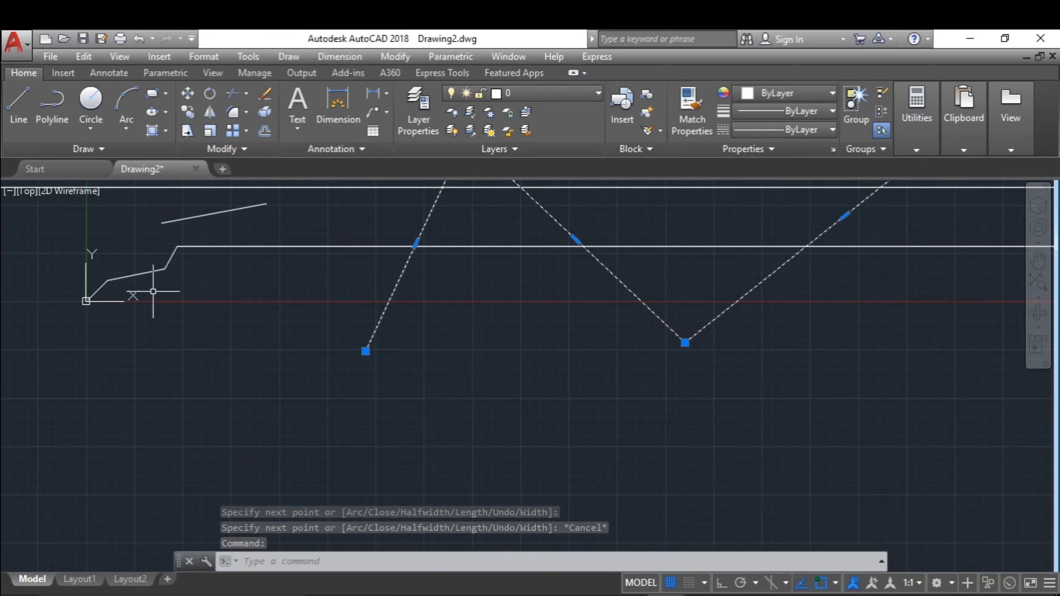
Select the connected lines near the origin and the horizontal ray one by one, and clear the selection.
left_click(147, 269)
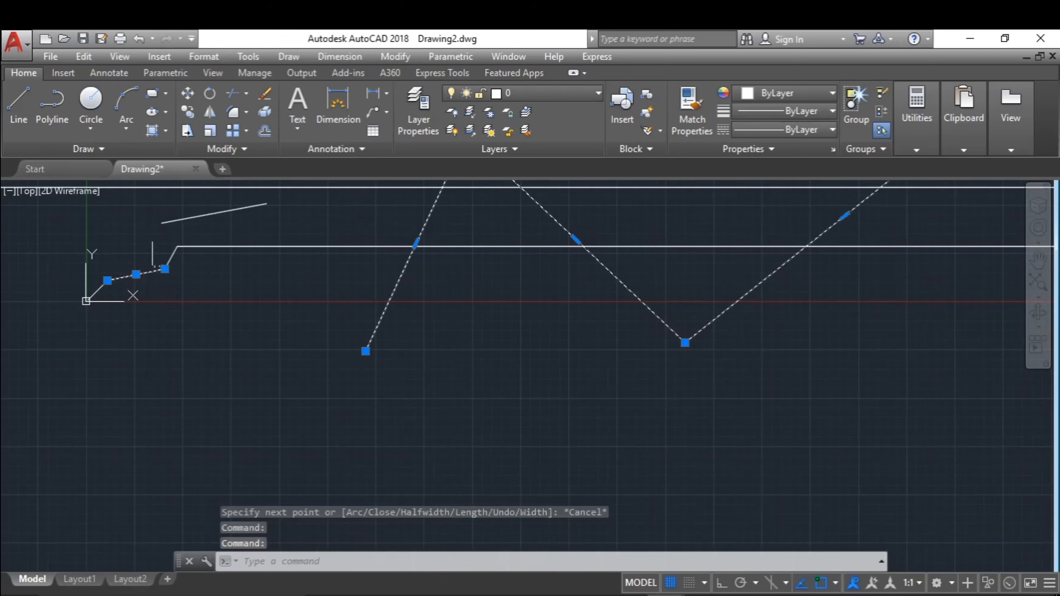
left_click(204, 246)
left_click(93, 295)
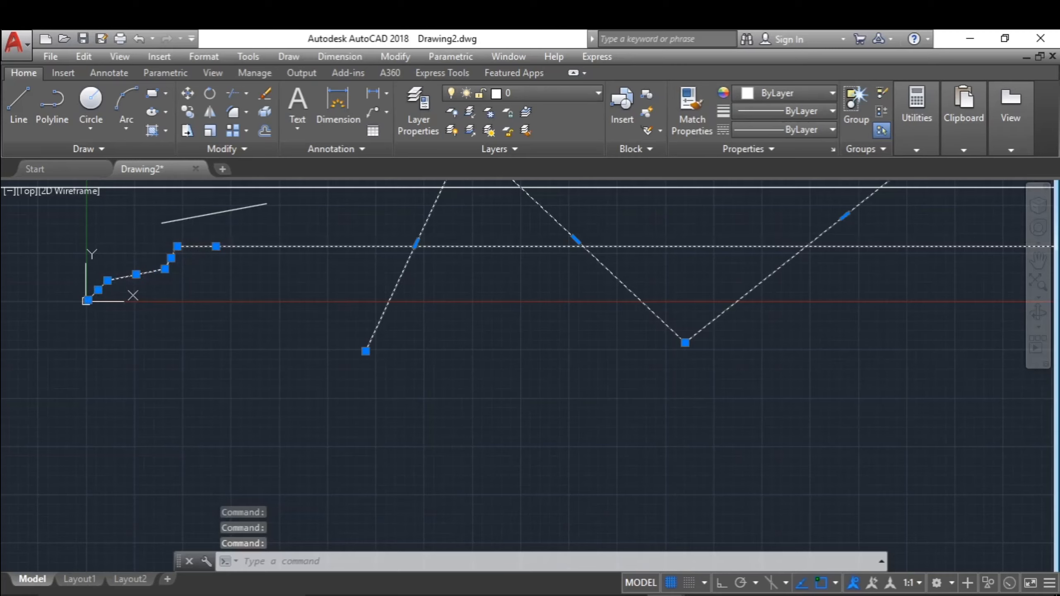
key("Escape")
Select the four-segment zigzag polyline as a single object and examine it as a whole.
scroll(245, 297, "down", 3)
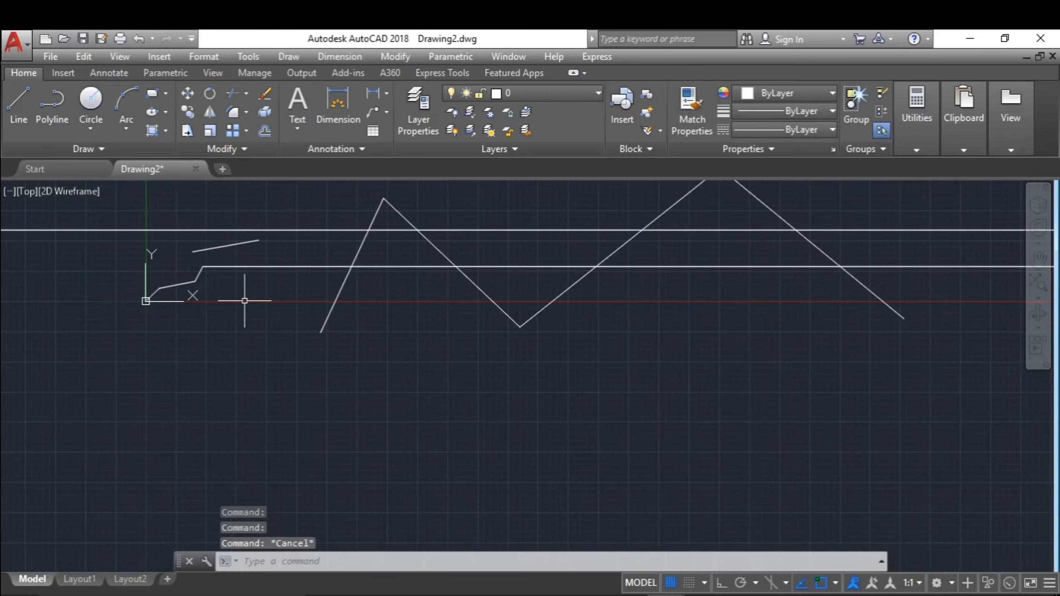
left_click(343, 287)
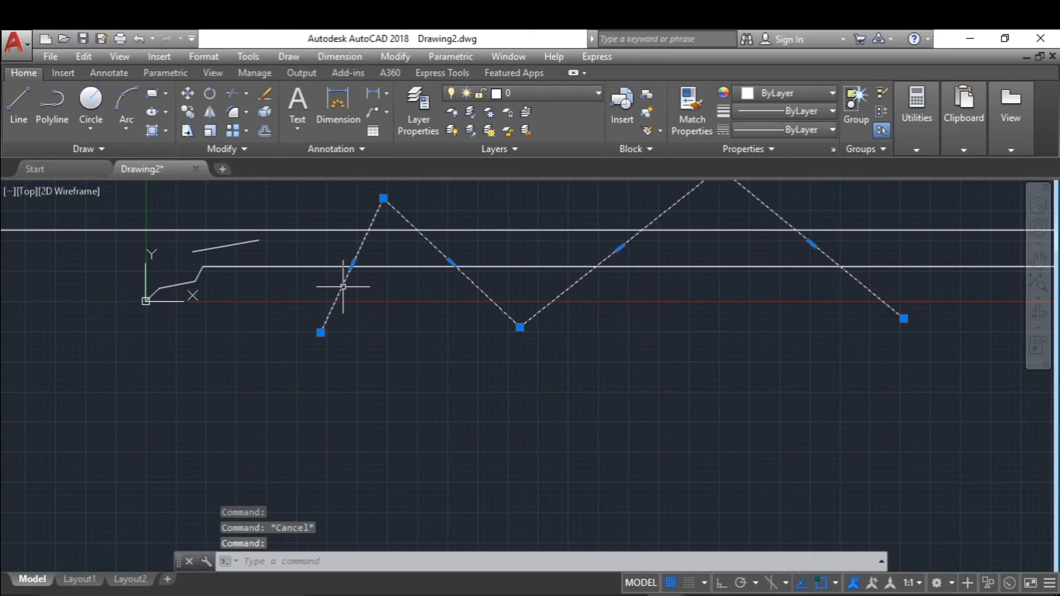
scroll(237, 315, "down", 2)
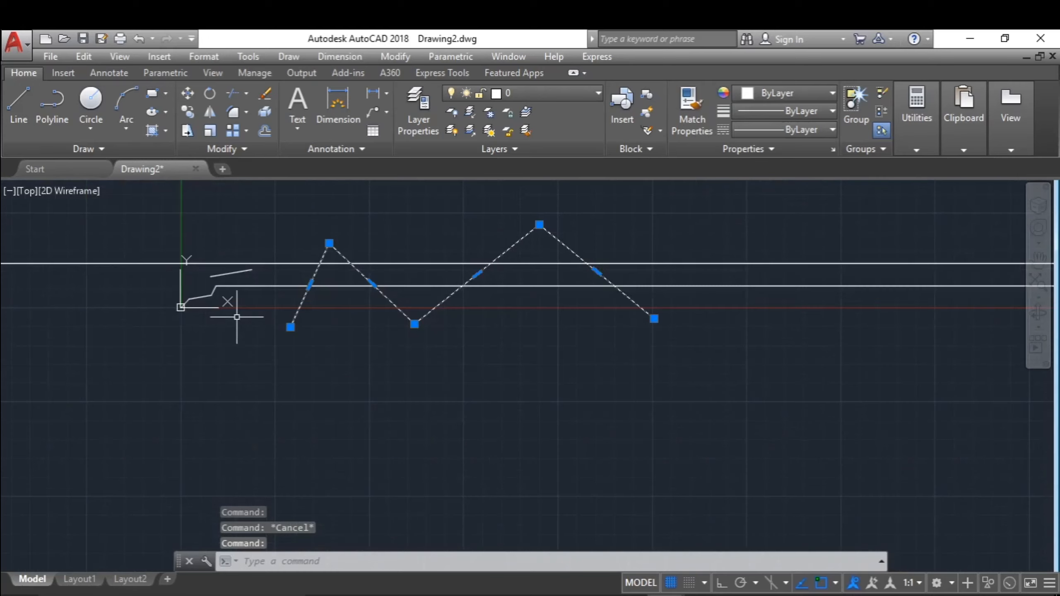
scroll(236, 315, "up", 2)
scroll(236, 316, "down", 2)
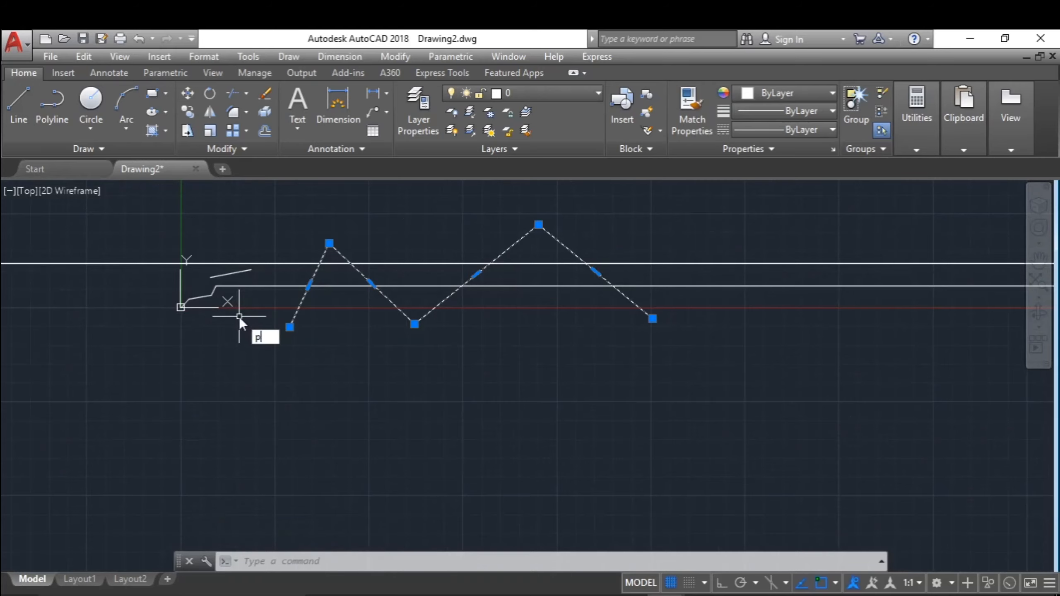
Draw an open two-segment polyline below the zigzag polyline, sloping gently down to the right and rising at about 45° at its end.
type("l")
key("Return")
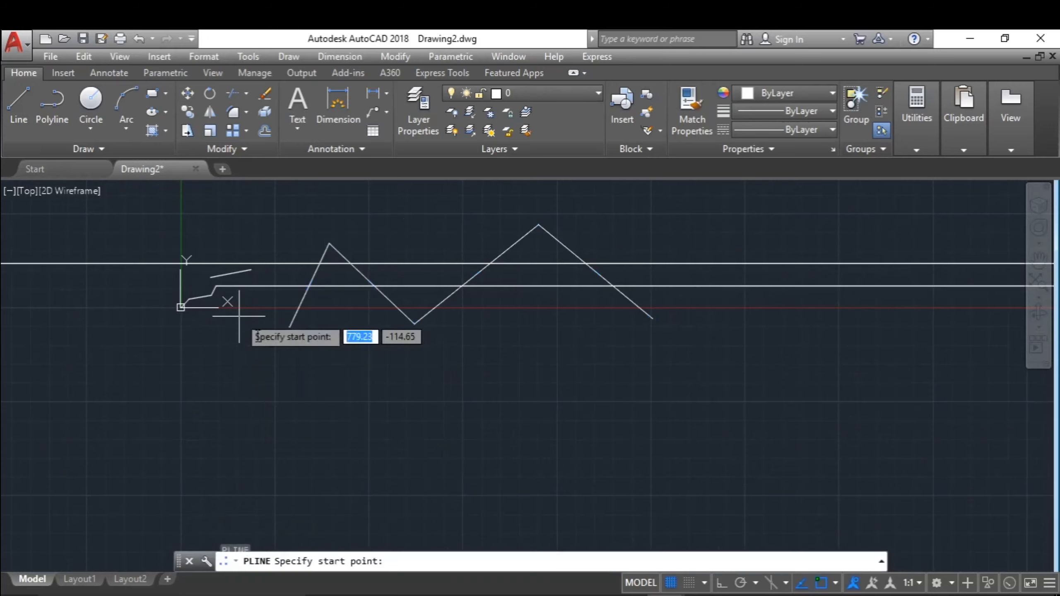
left_click(296, 366)
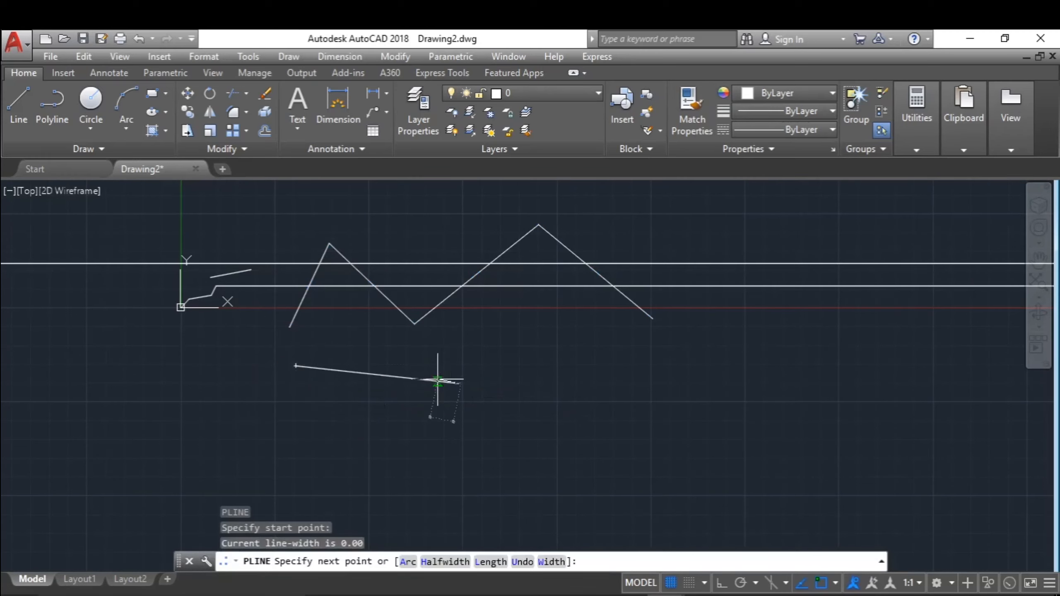
left_click(461, 383)
left_click(507, 339)
key("Escape")
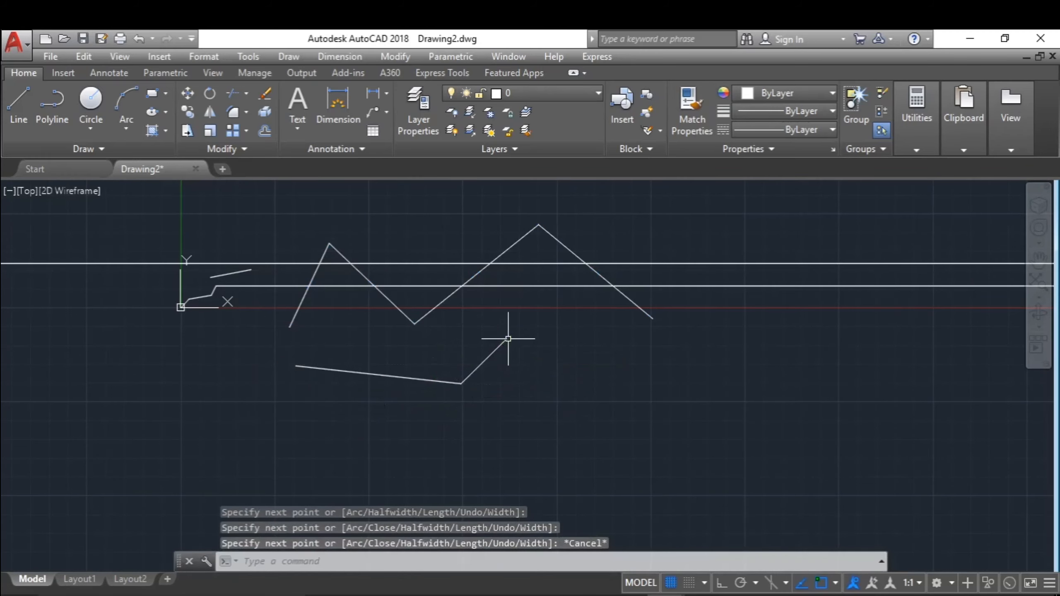
Draw three connected lines in a zigzag below the origin, going up, down and up again towards the right.
scroll(199, 311, "up", 4)
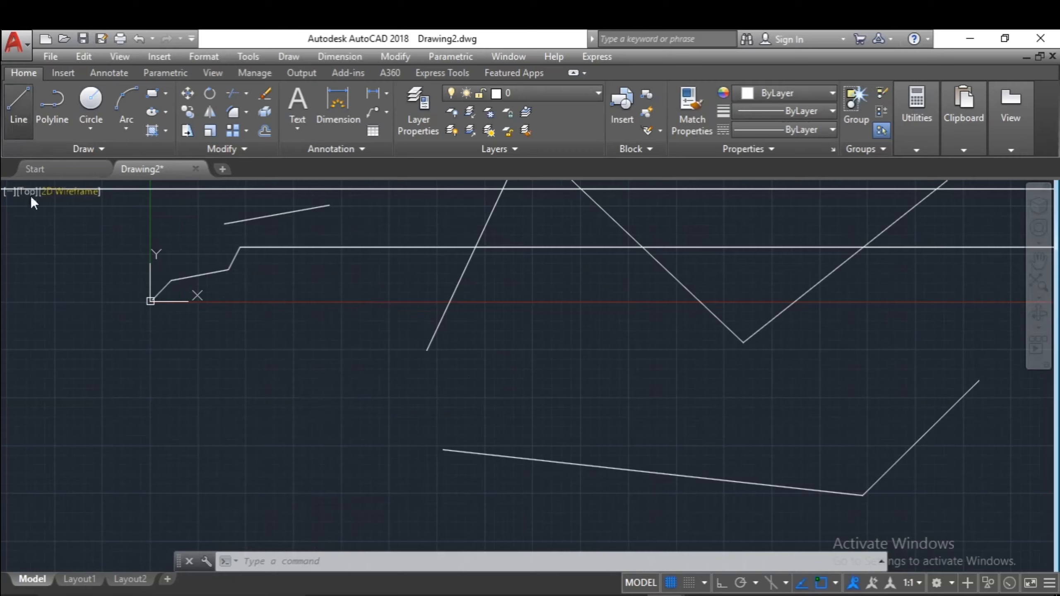
left_click(147, 408)
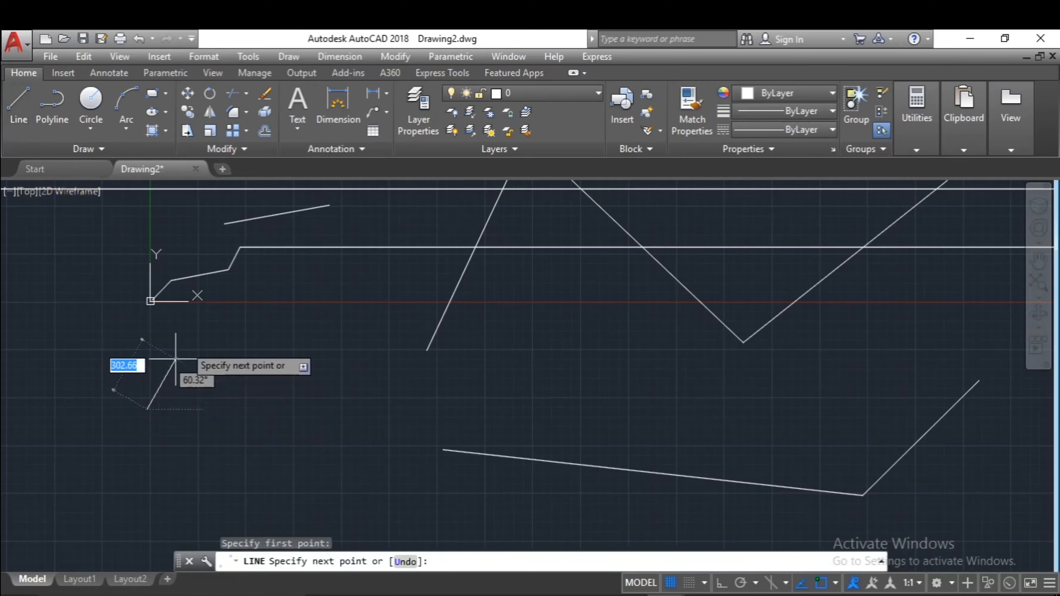
left_click(184, 345)
left_click(288, 422)
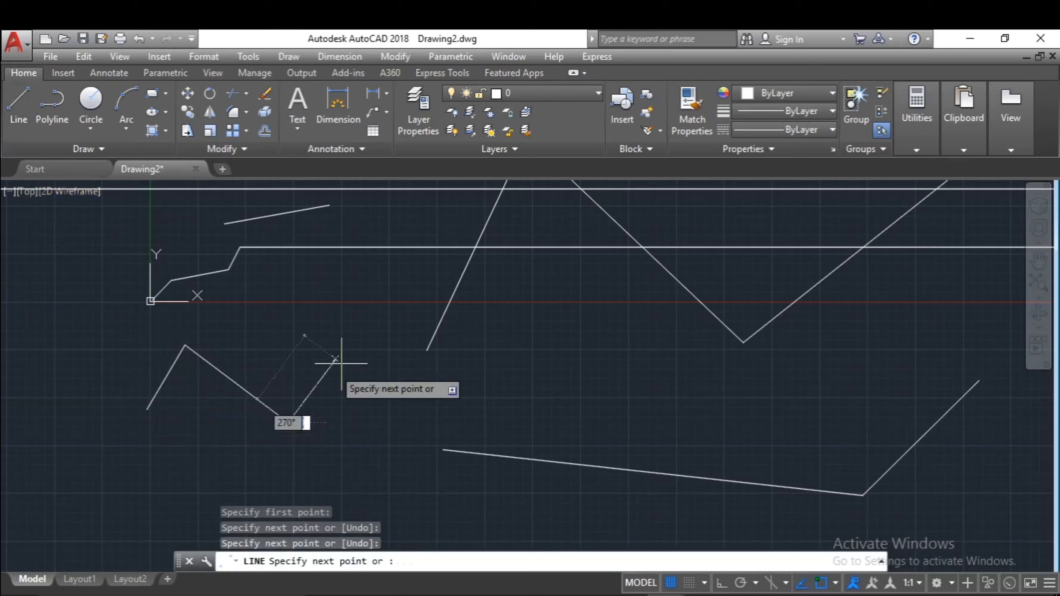
left_click(348, 345)
key("Escape")
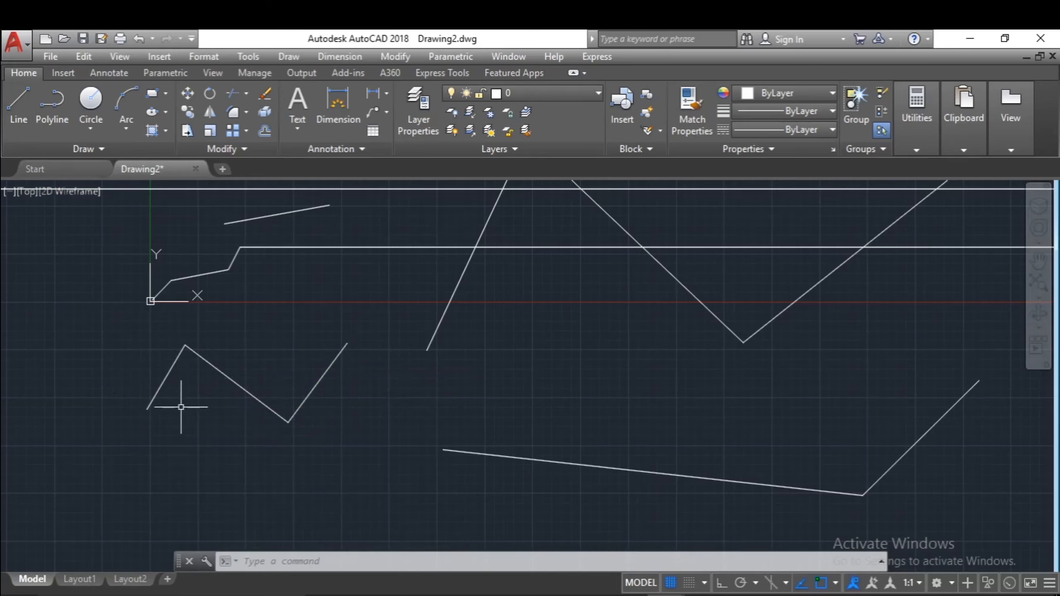
Start PEDIT with the Multiple option and choose the three connected zigzag lines below the origin as its objects.
type("P")
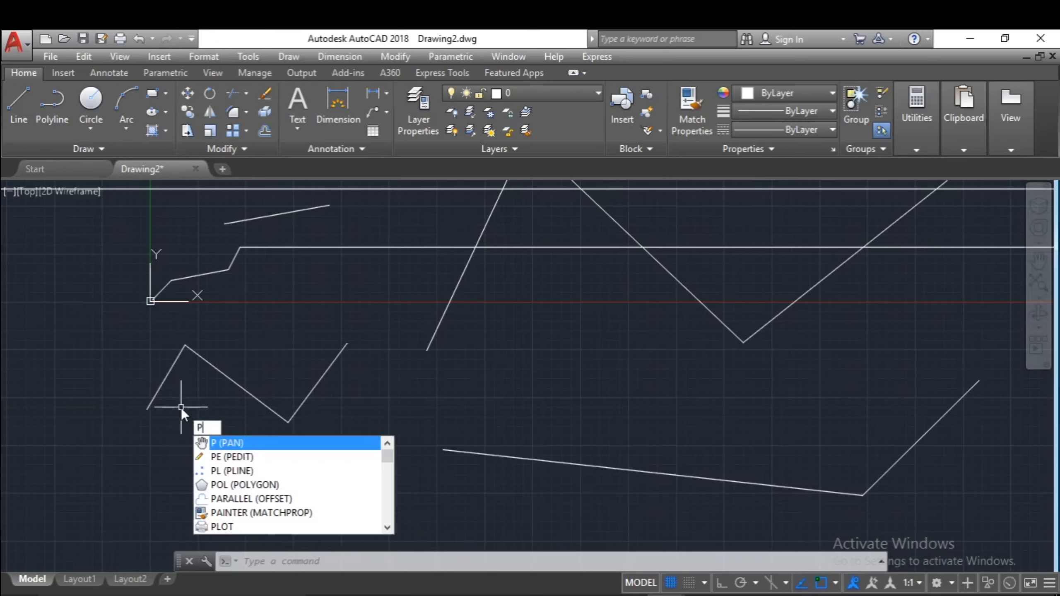
type("EDIT")
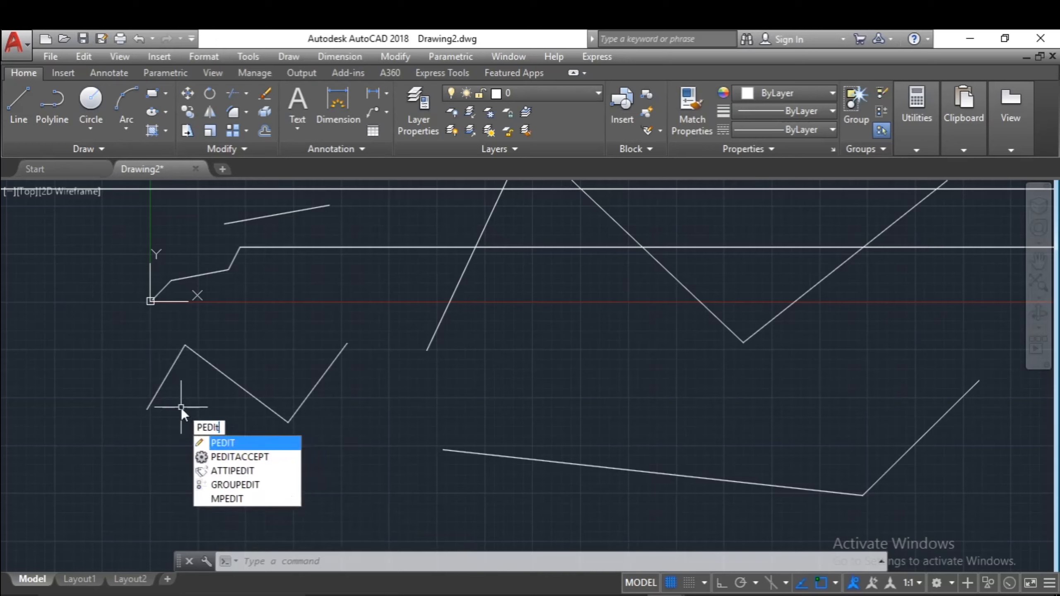
key("Return")
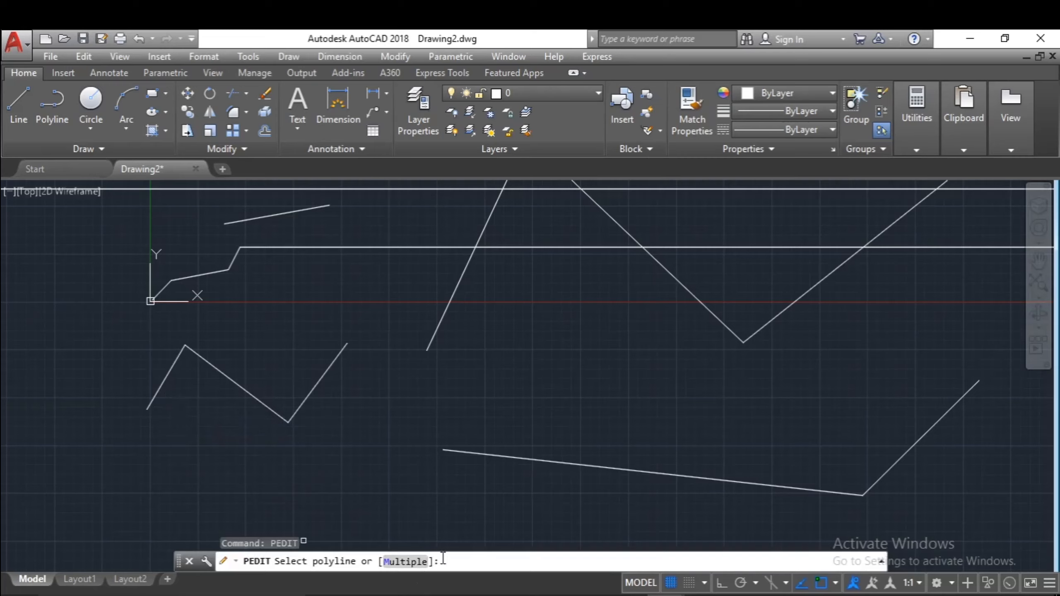
type("m")
key("Return")
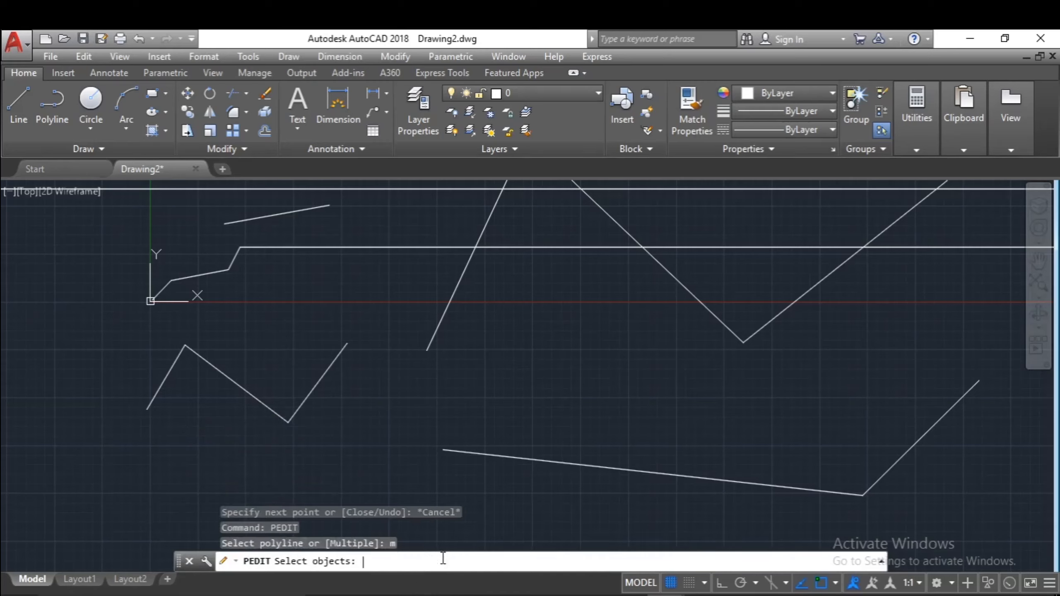
left_click(167, 378)
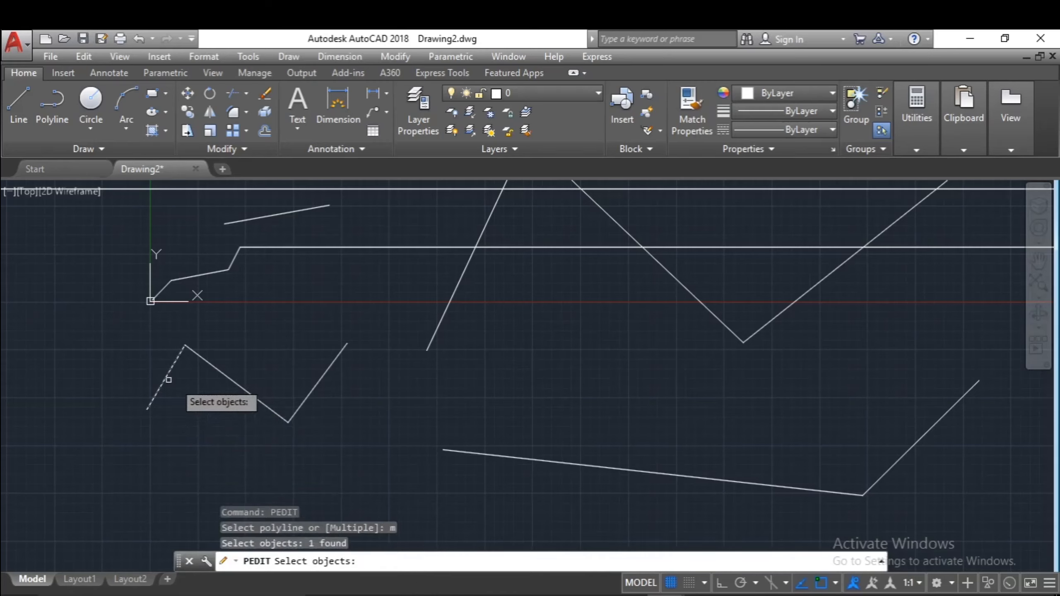
left_click(215, 368)
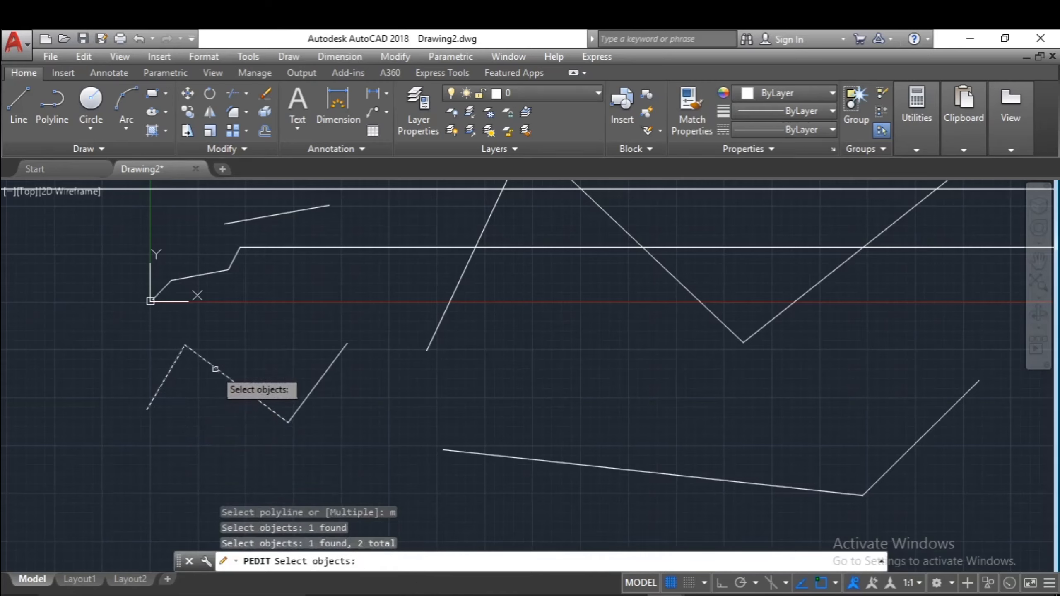
left_click(308, 395)
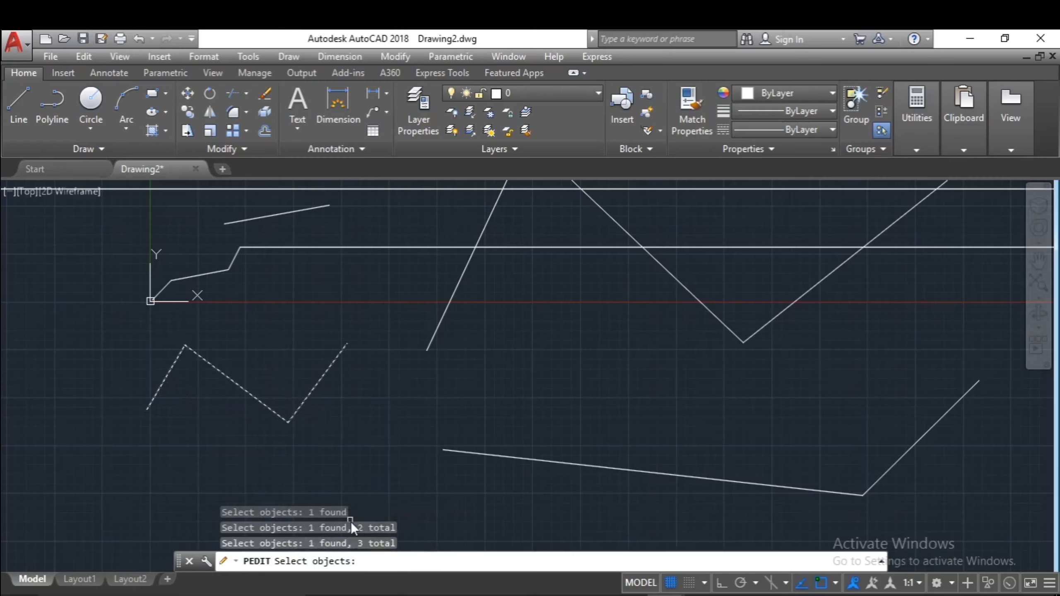
key("Return")
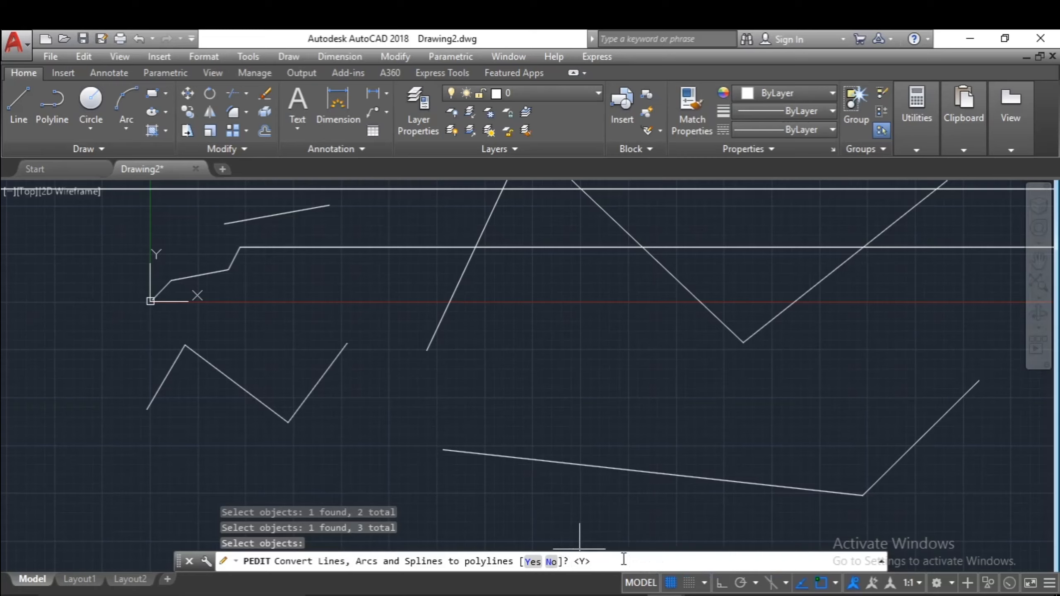
Convert the three chosen lines to polylines, join them into one with a fuzz distance of 0.00, and leave PEDIT.
type("y")
key("Return")
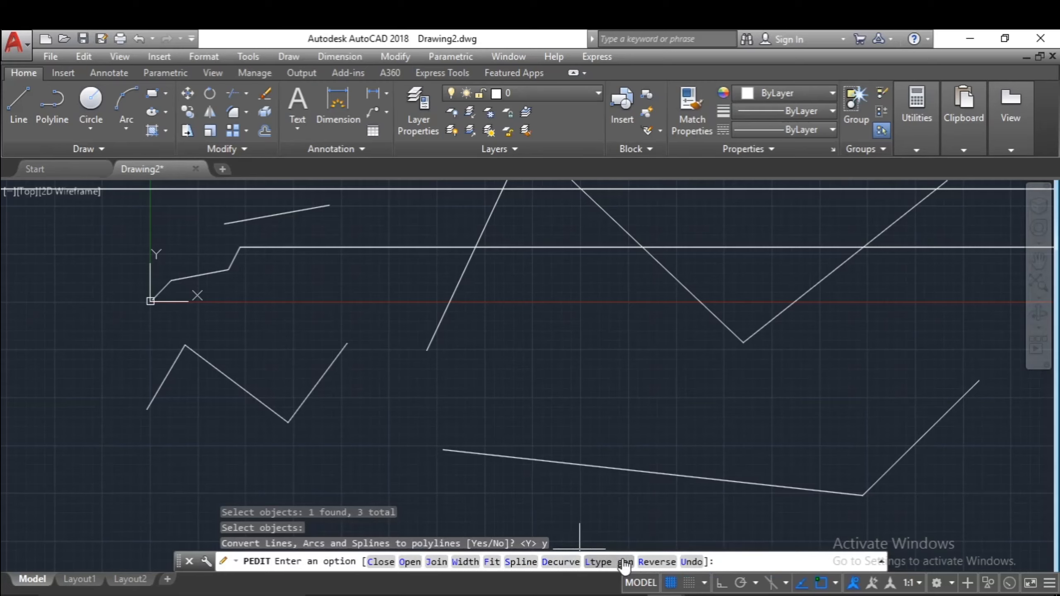
type("j")
key("Return")
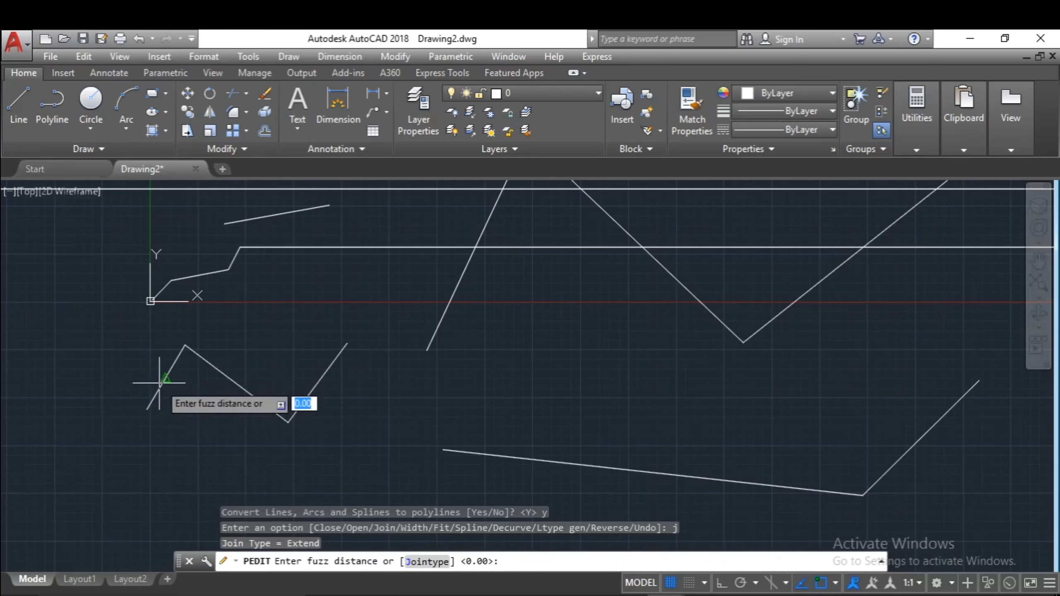
key("Return")
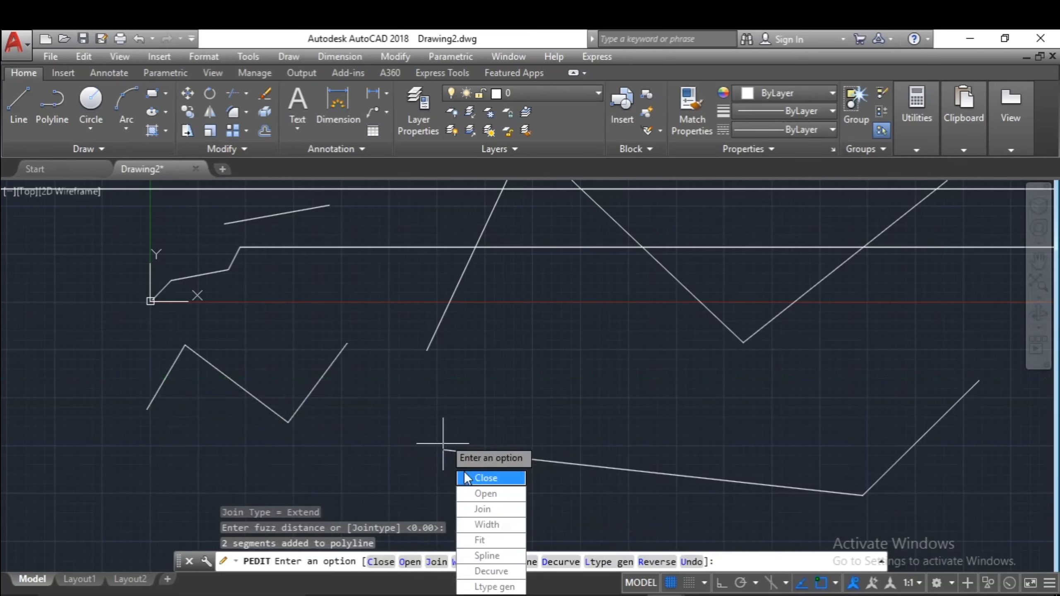
left_click(481, 508)
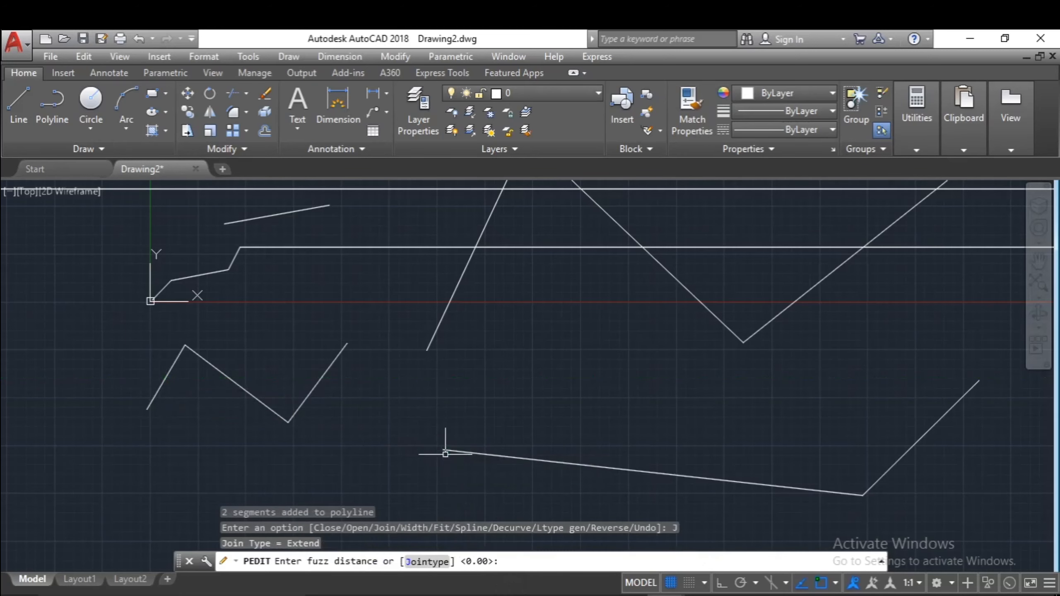
key("Escape")
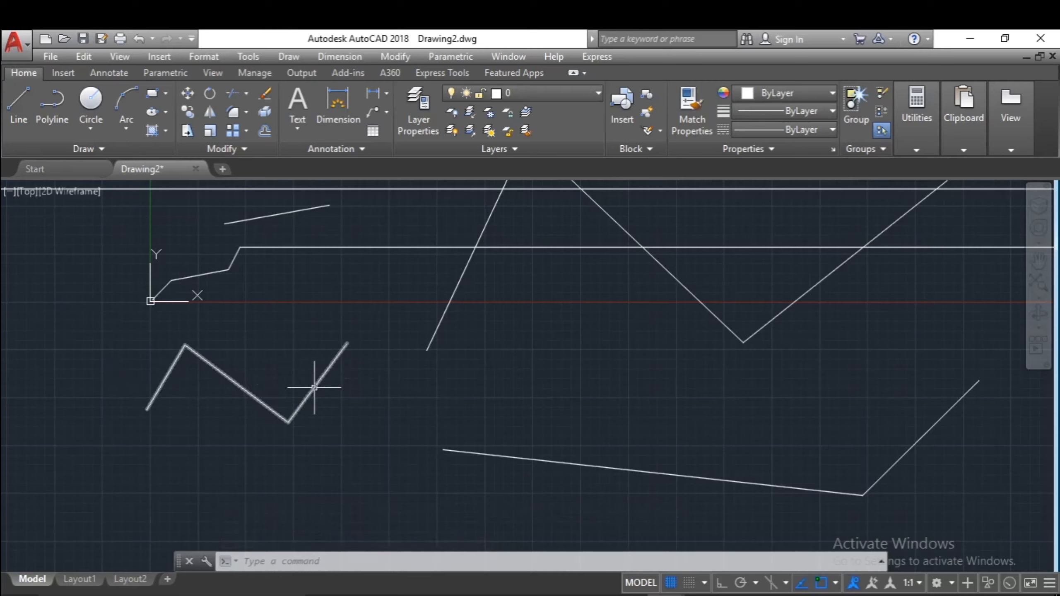
mouse_move(314, 388)
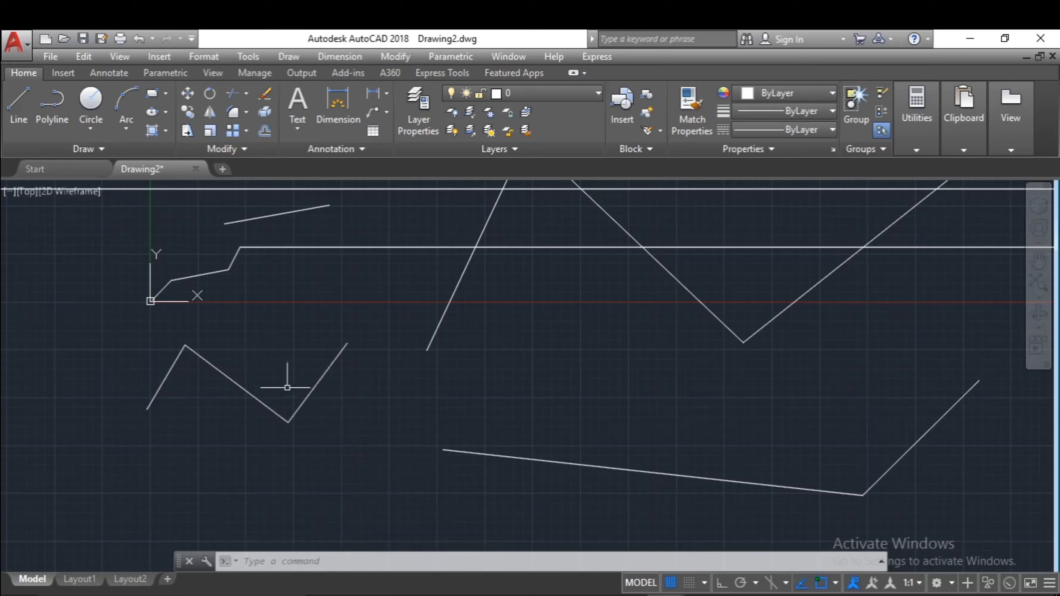
Draw a closed triangle from three lines below the joined zigzag, ending at its starting corner.
left_click(21, 107)
left_click(250, 449)
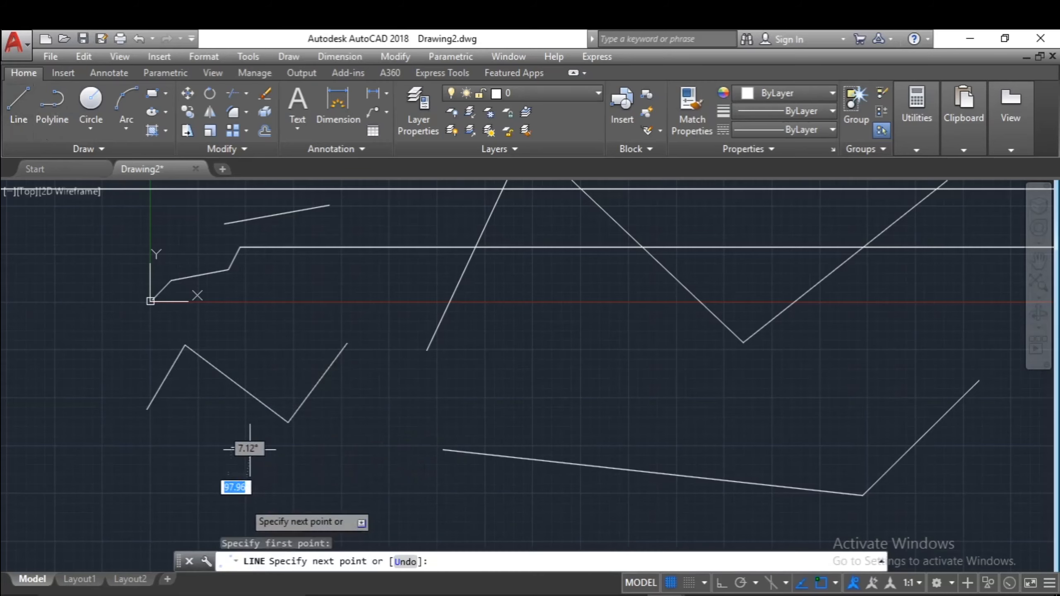
left_click(245, 510)
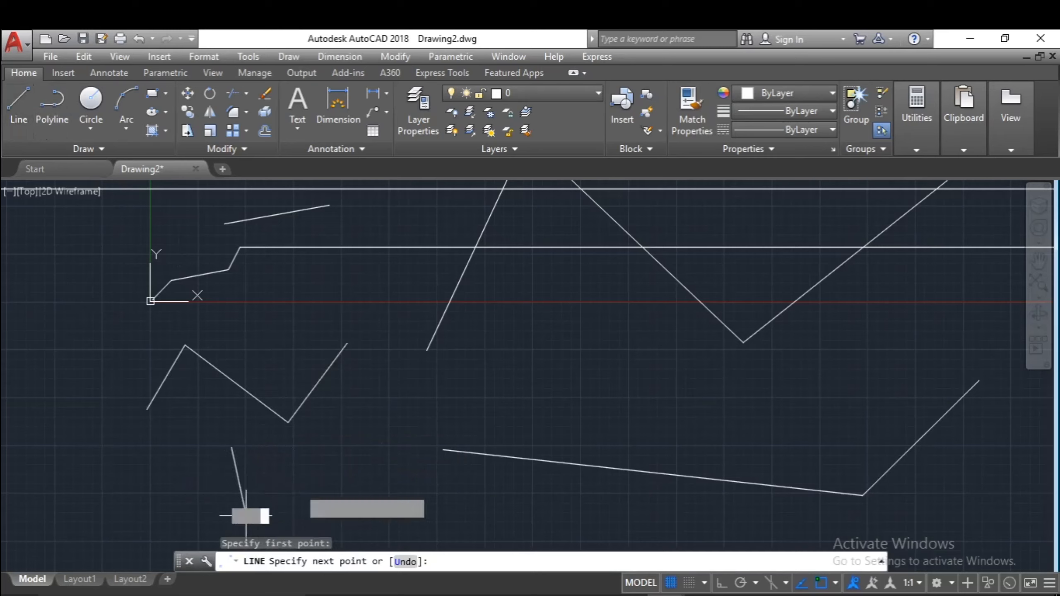
left_click(330, 468)
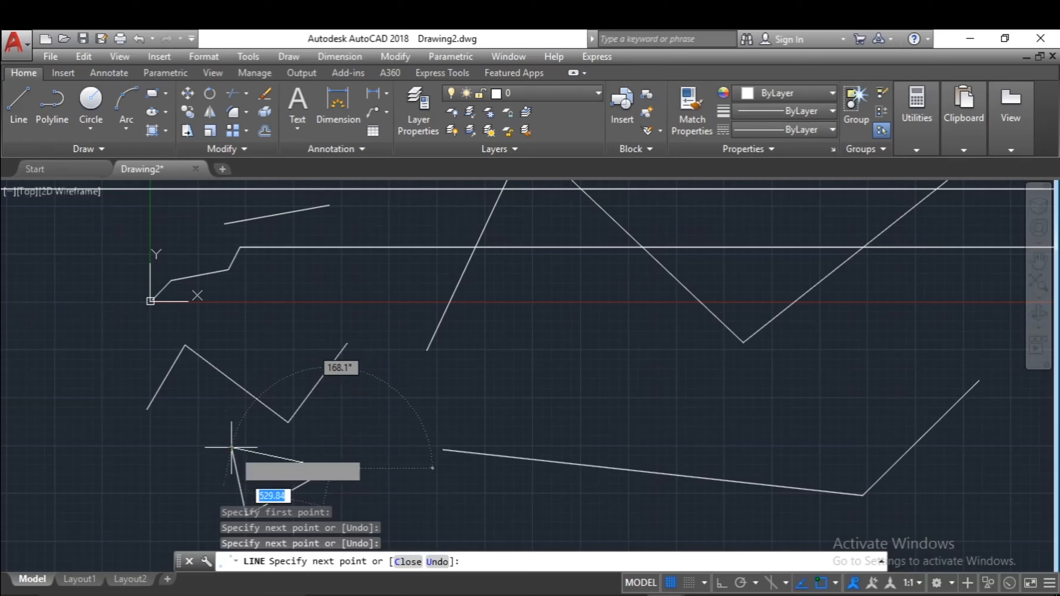
left_click(231, 447)
key("Escape")
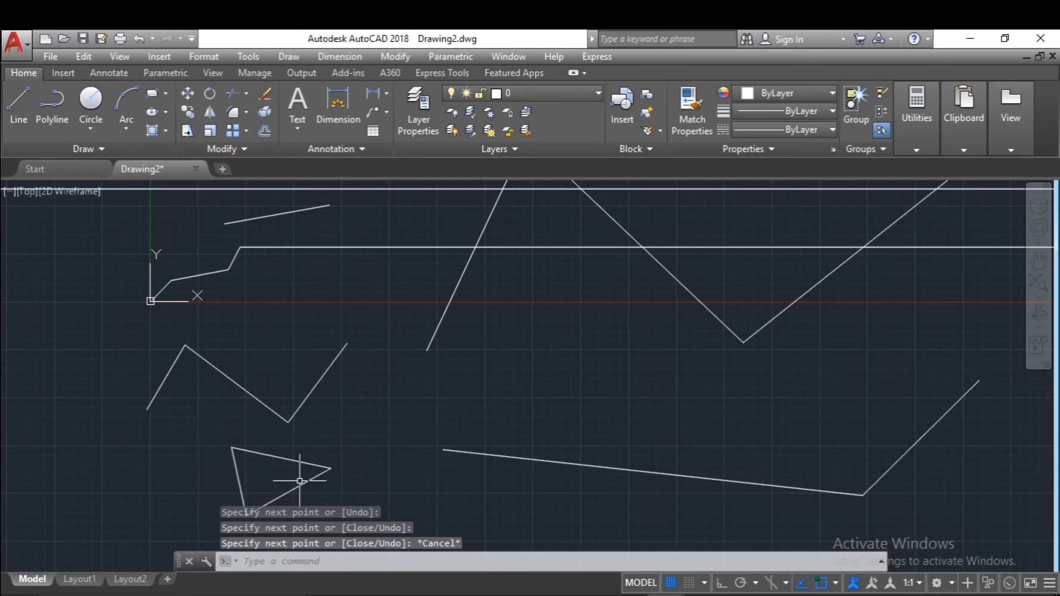
Start a polyline at the triangle's right corner with a starting width of 20 and an ending width of 50.
scroll(309, 433, "down", 2)
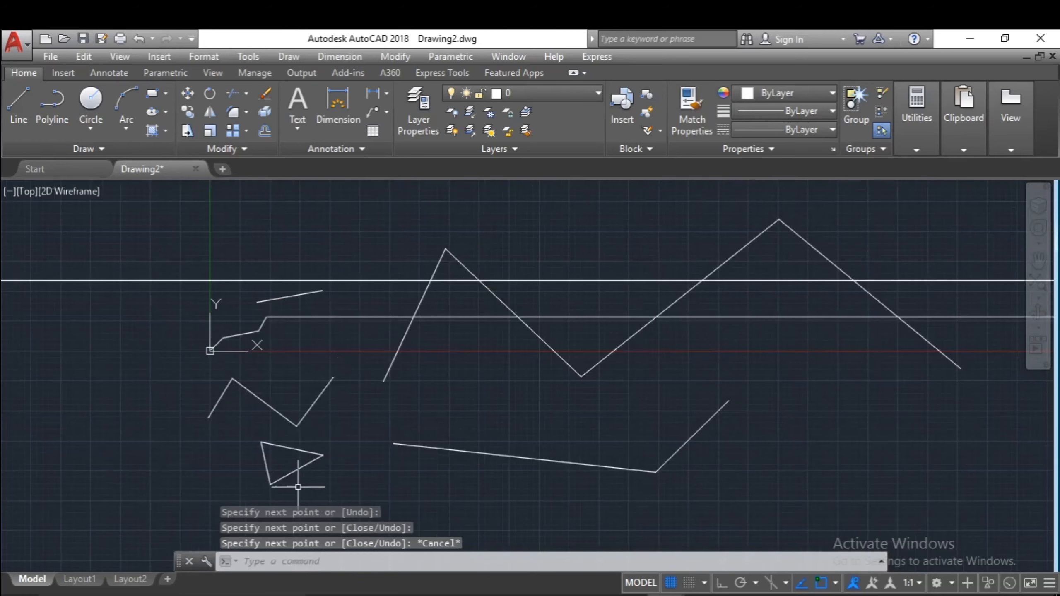
scroll(303, 484, "up", 2)
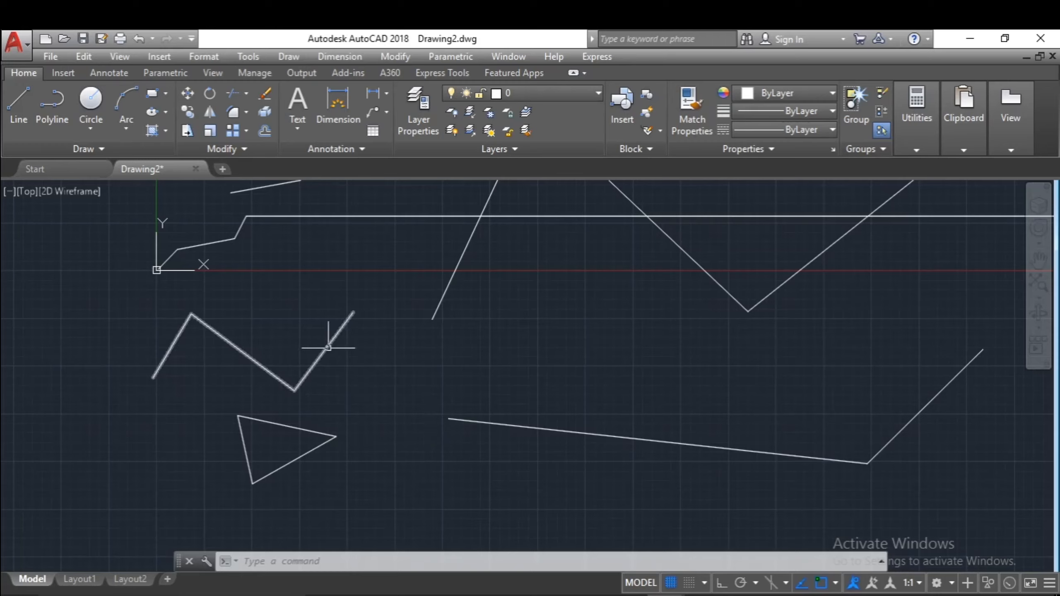
mouse_move(326, 348)
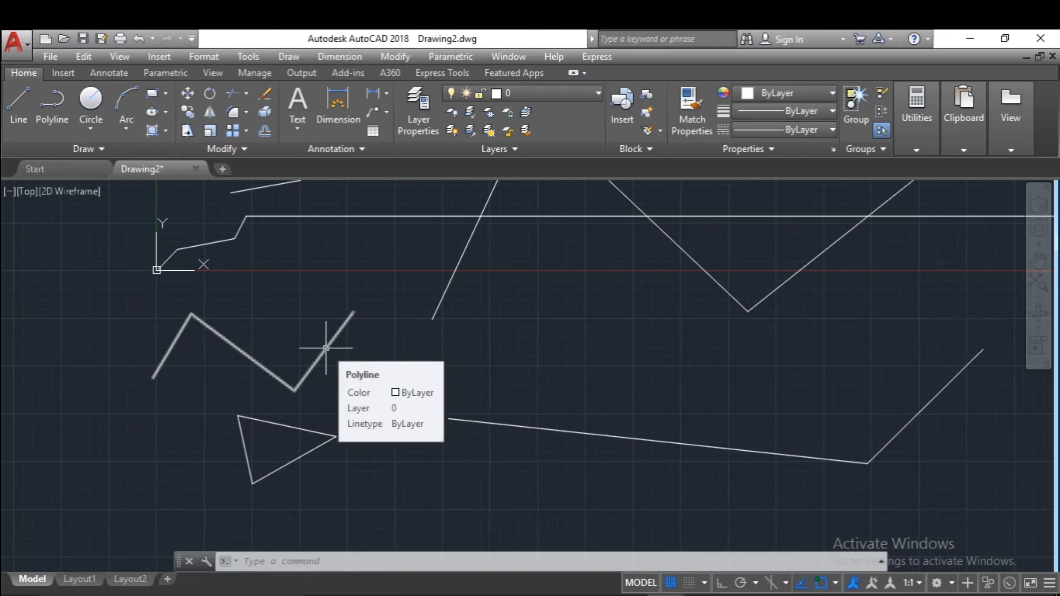
left_click(50, 104)
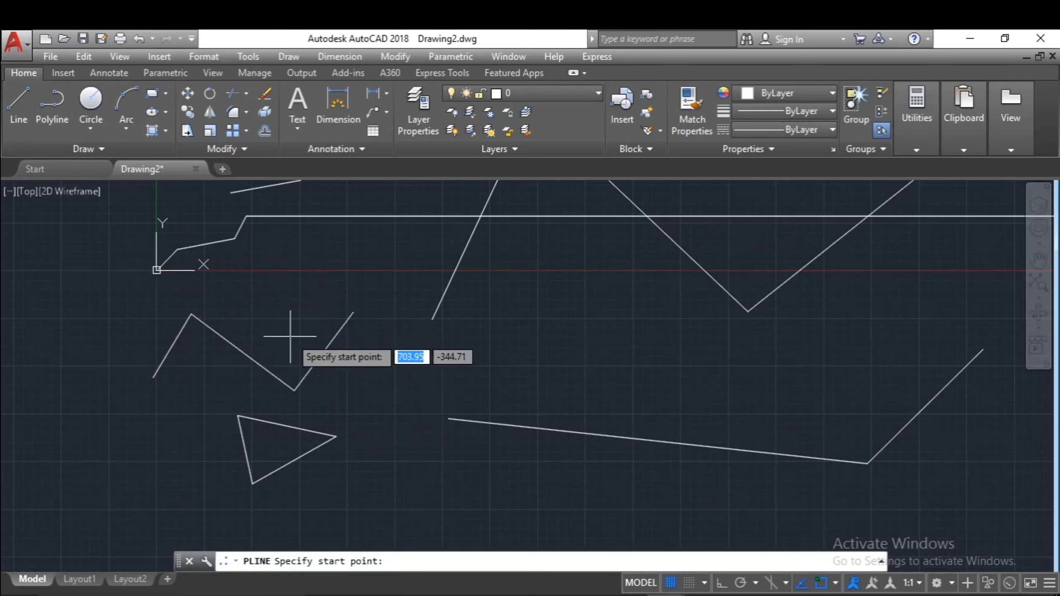
left_click(336, 437)
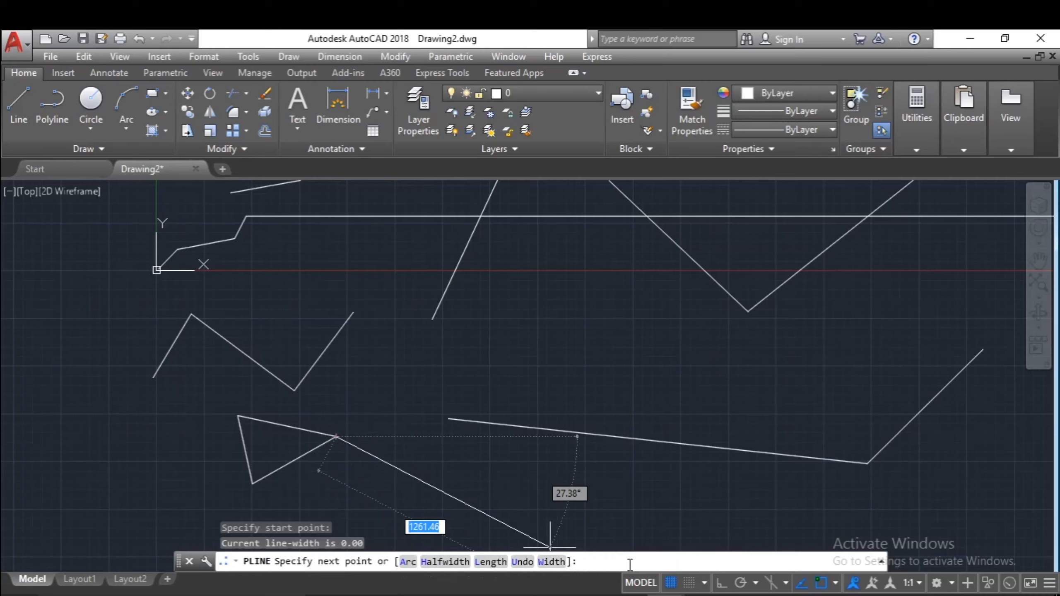
type("w")
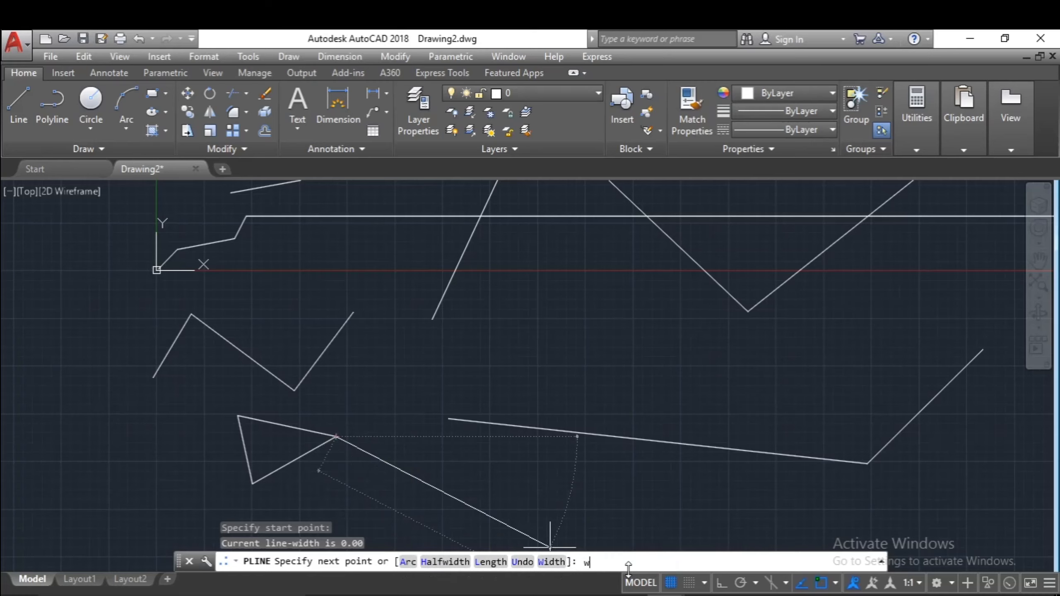
key("Return")
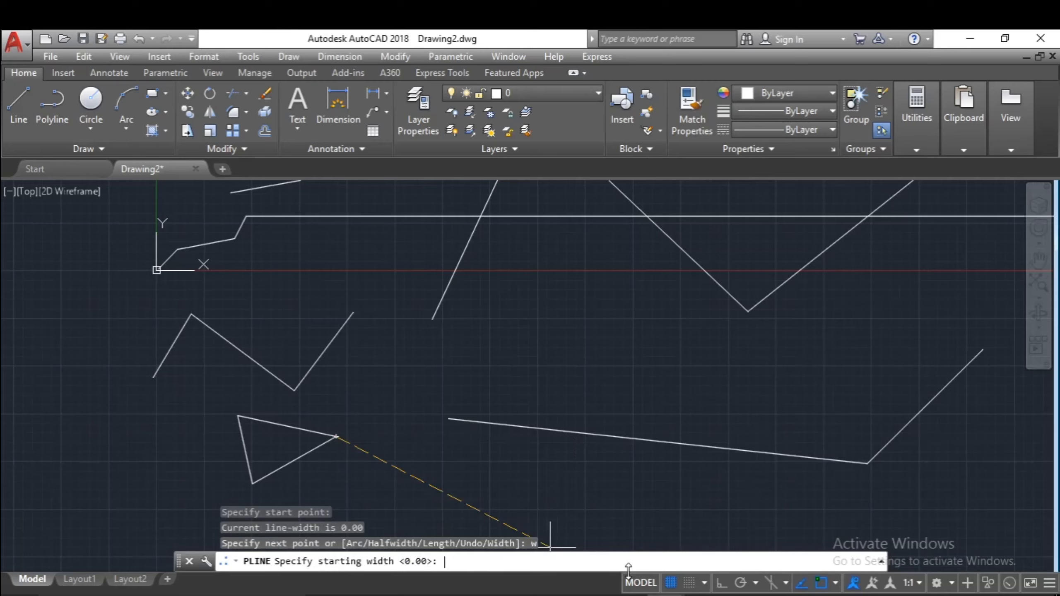
type("20")
key("Return")
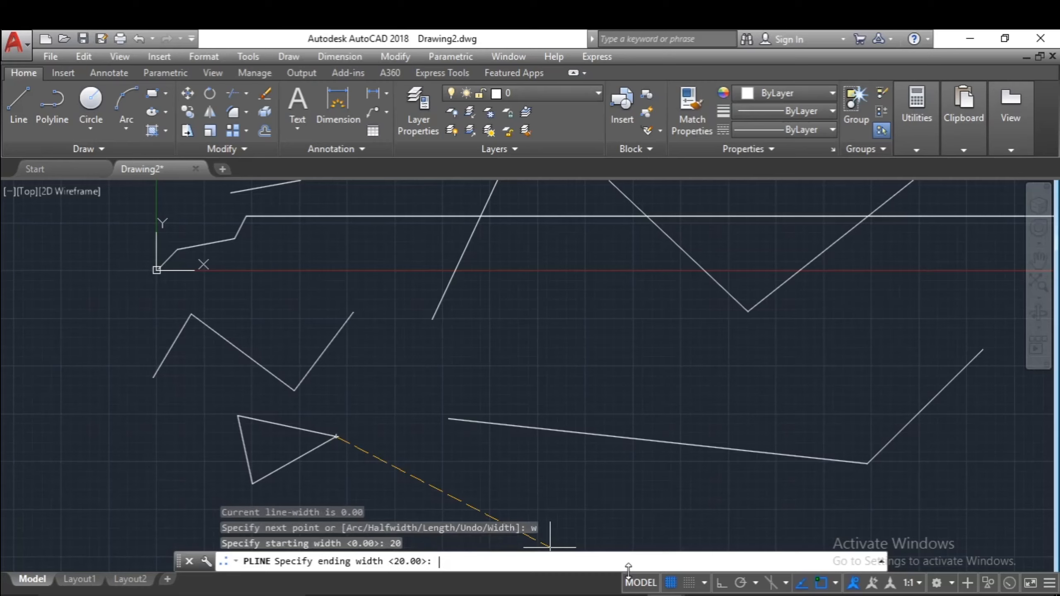
type("50")
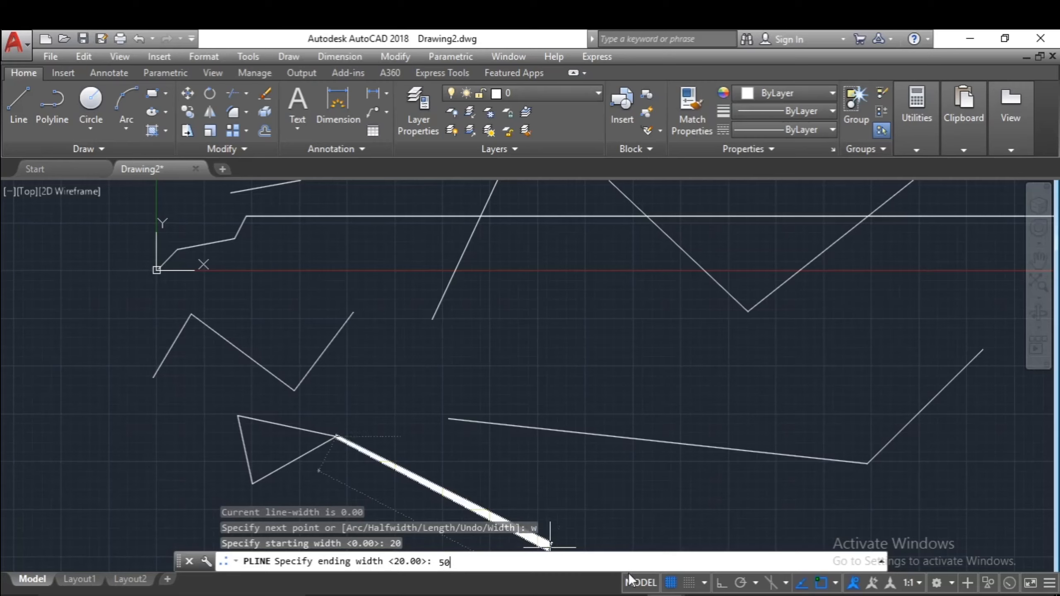
key("Return")
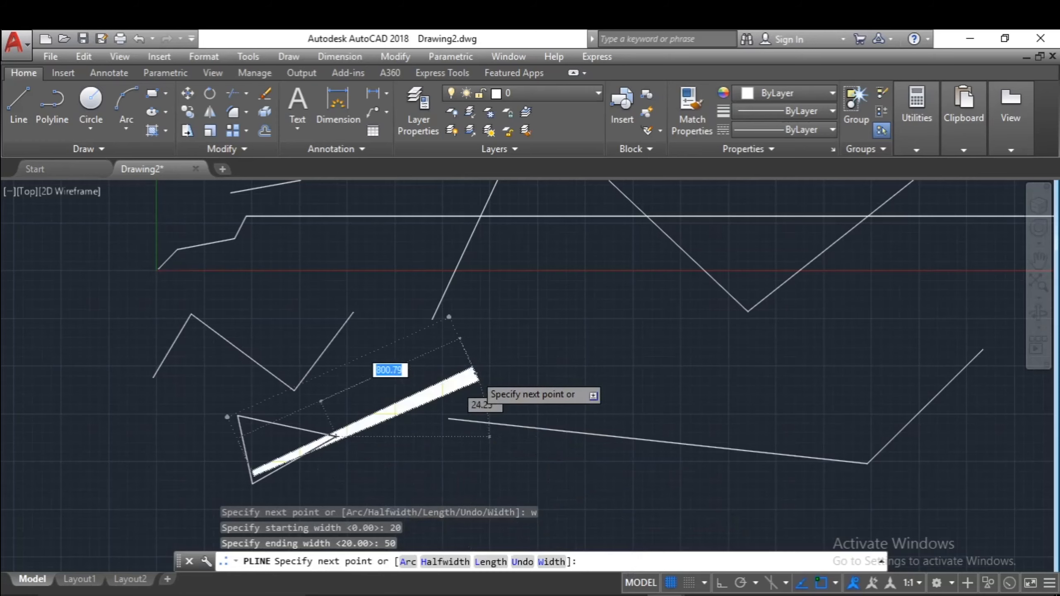
Draw the tapered polyline segment 750 long, rising to the right at about 38°, and finish the polyline.
scroll(469, 365, "up", 2)
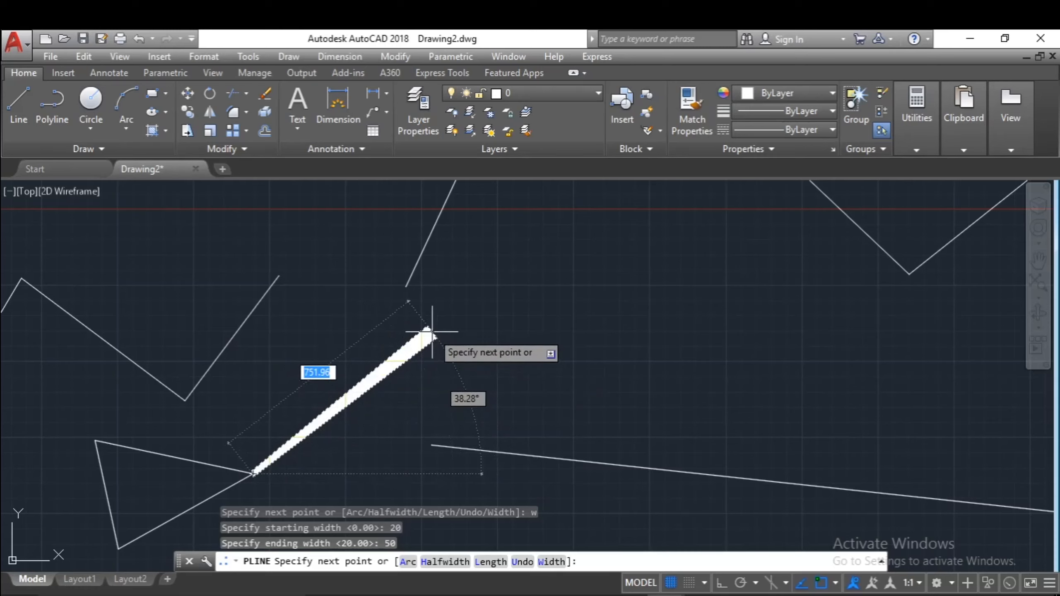
type("750")
key("Return")
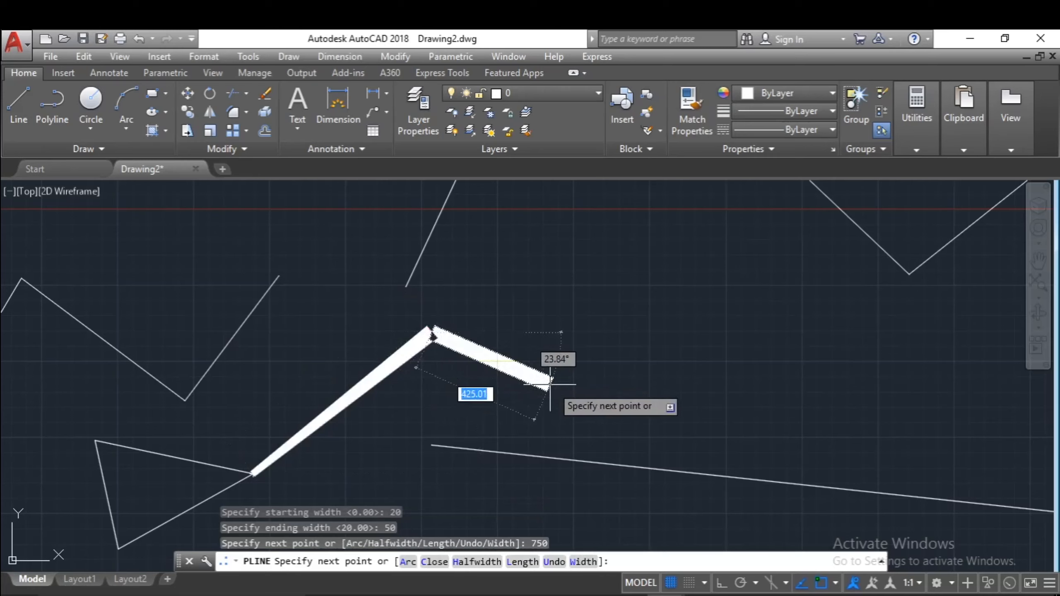
key("Escape")
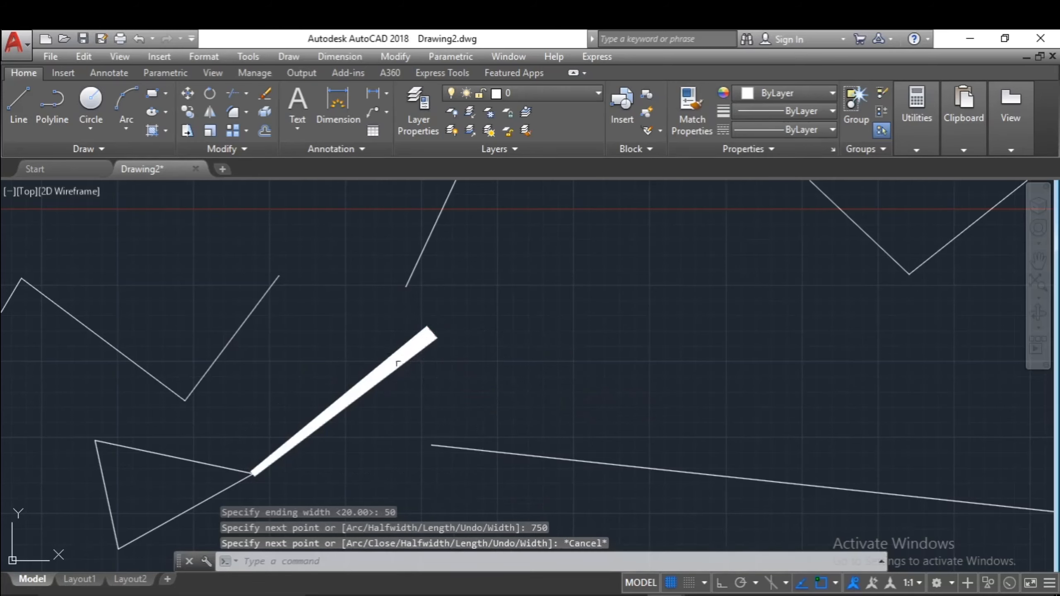
mouse_move(399, 363)
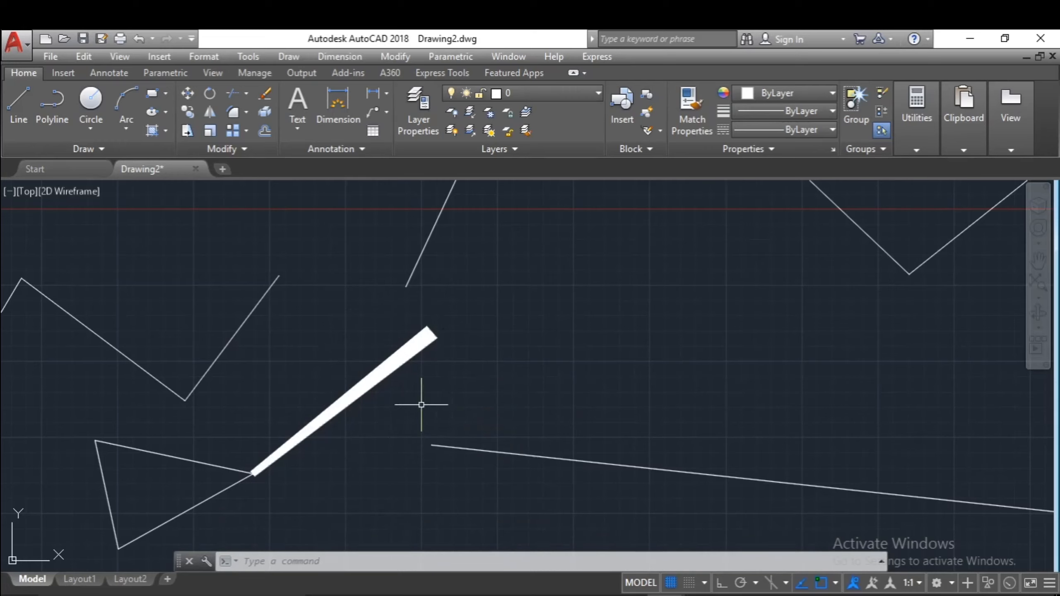
left_click(290, 61)
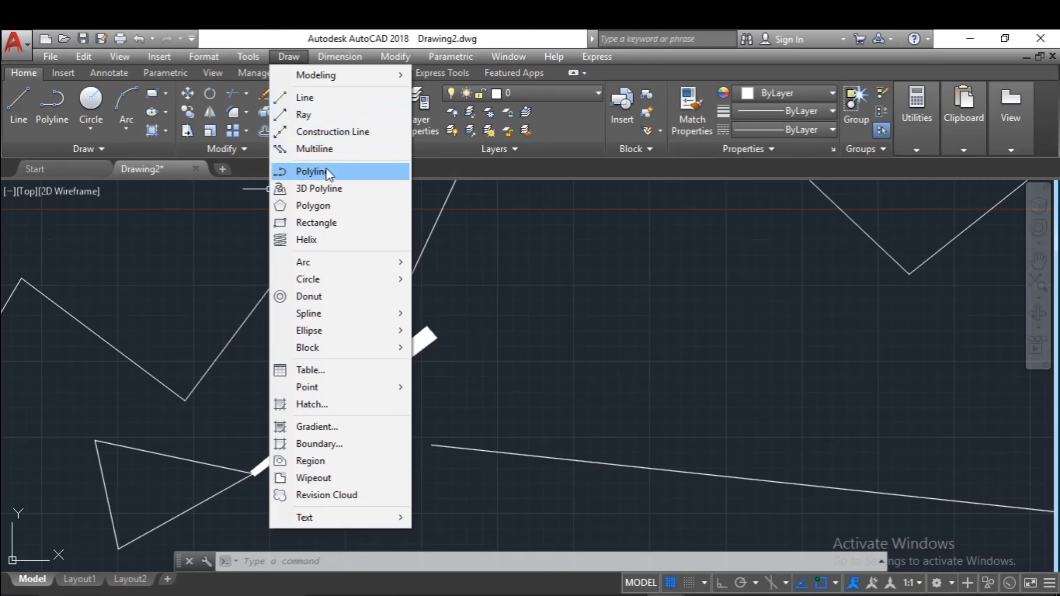
left_click(316, 148)
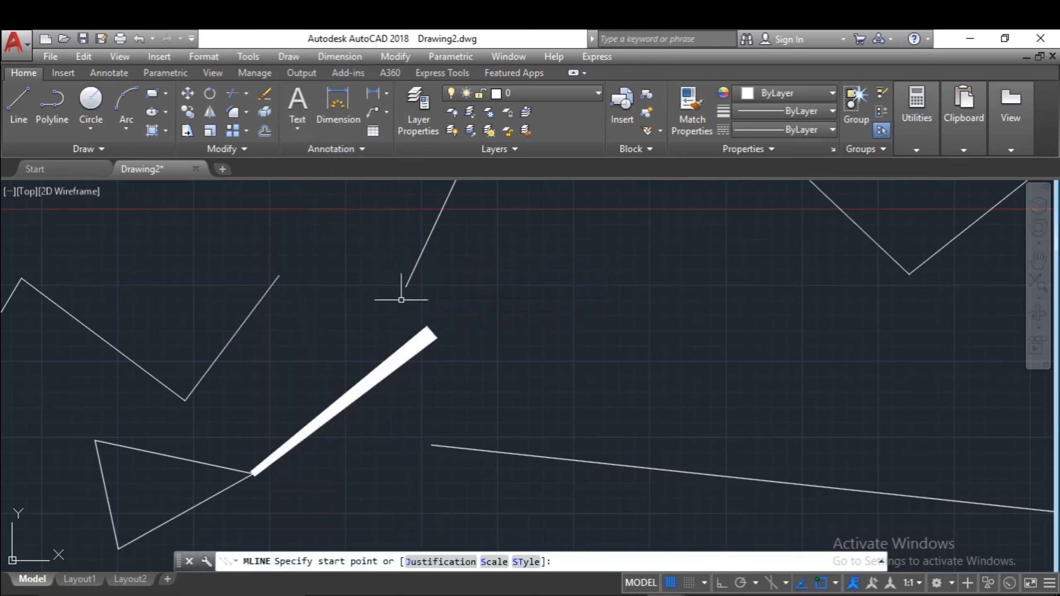
key("Escape")
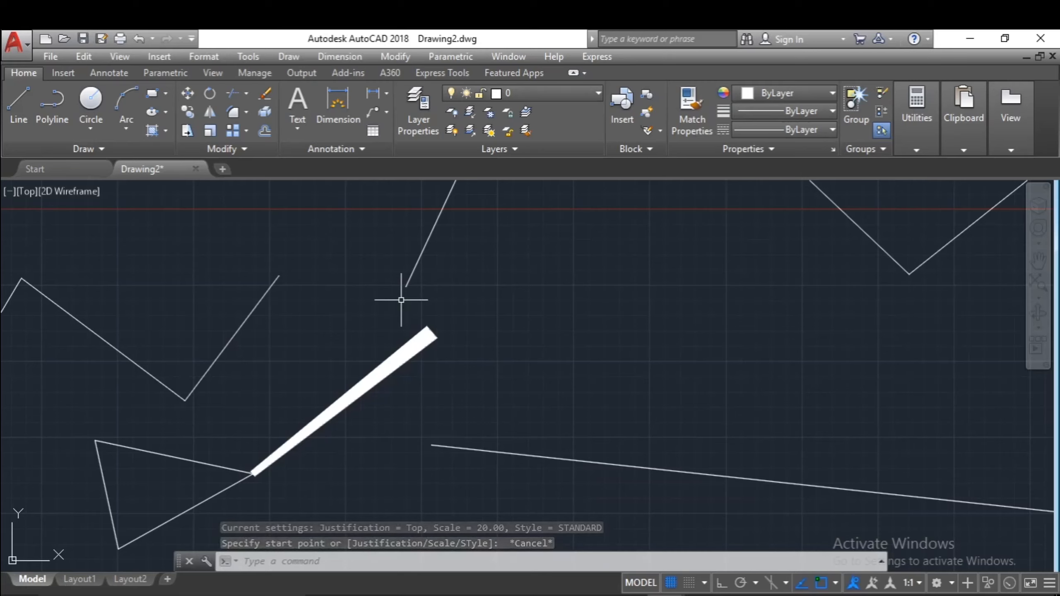
Draw a stepped three-segment multiline from the lower endpoint of the slanted line above the tapered polyline, going right, down and right again.
type("ml")
key("Return")
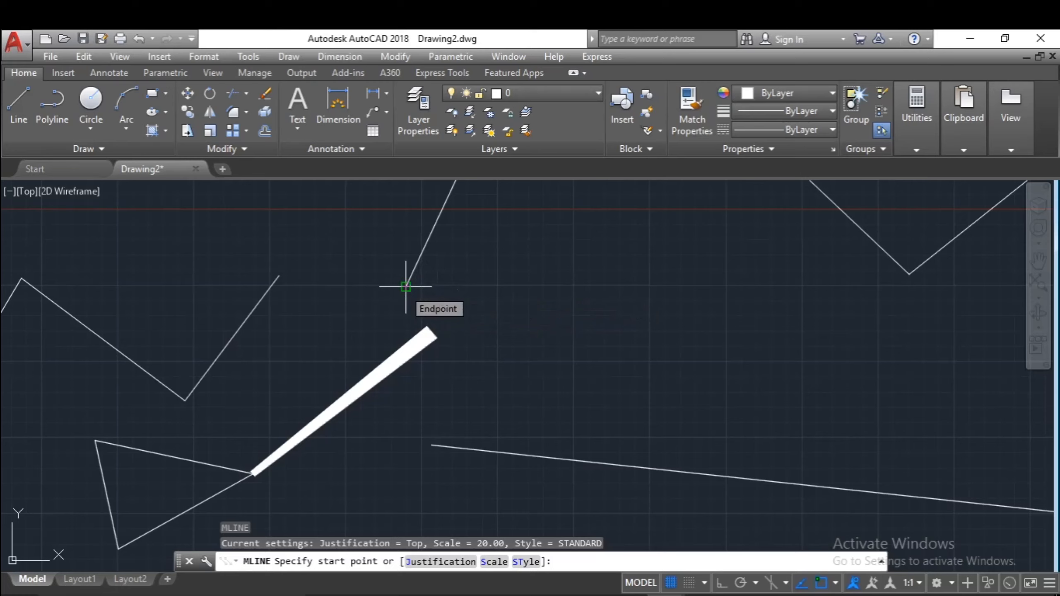
left_click(405, 287)
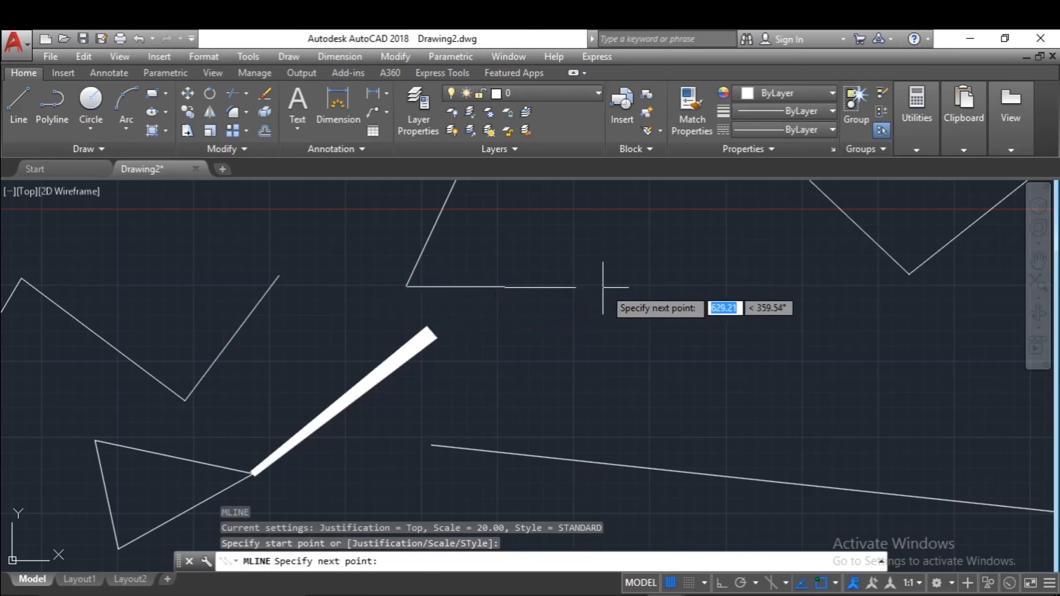
left_click(668, 284)
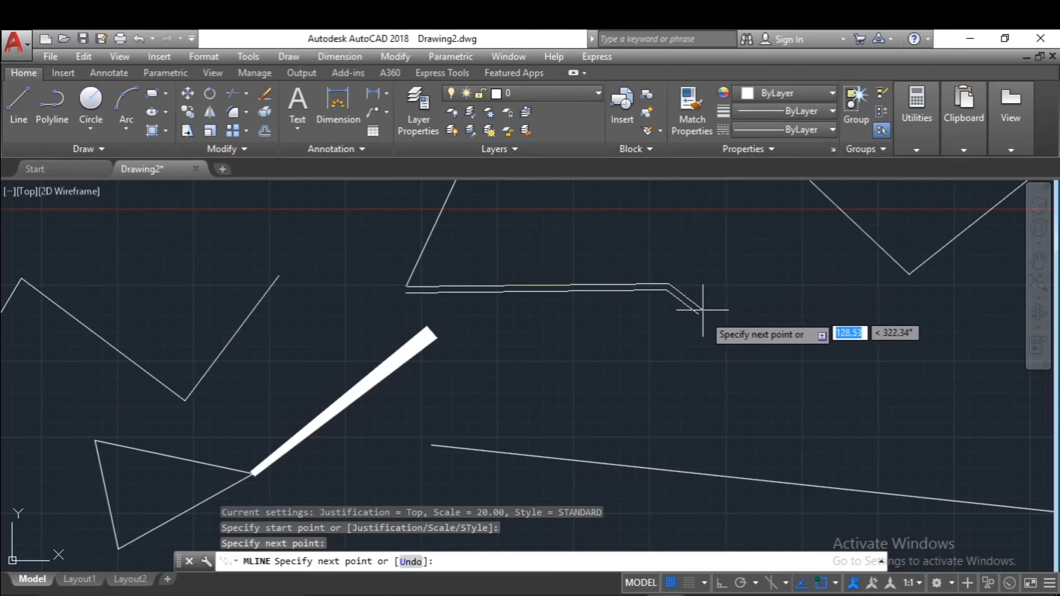
left_click(666, 406)
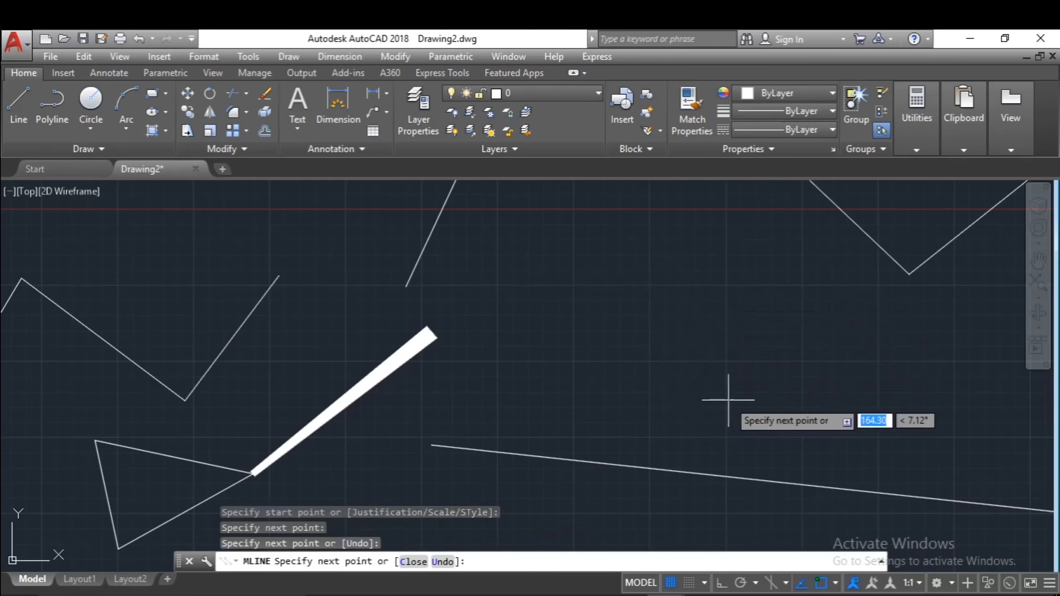
left_click(906, 410)
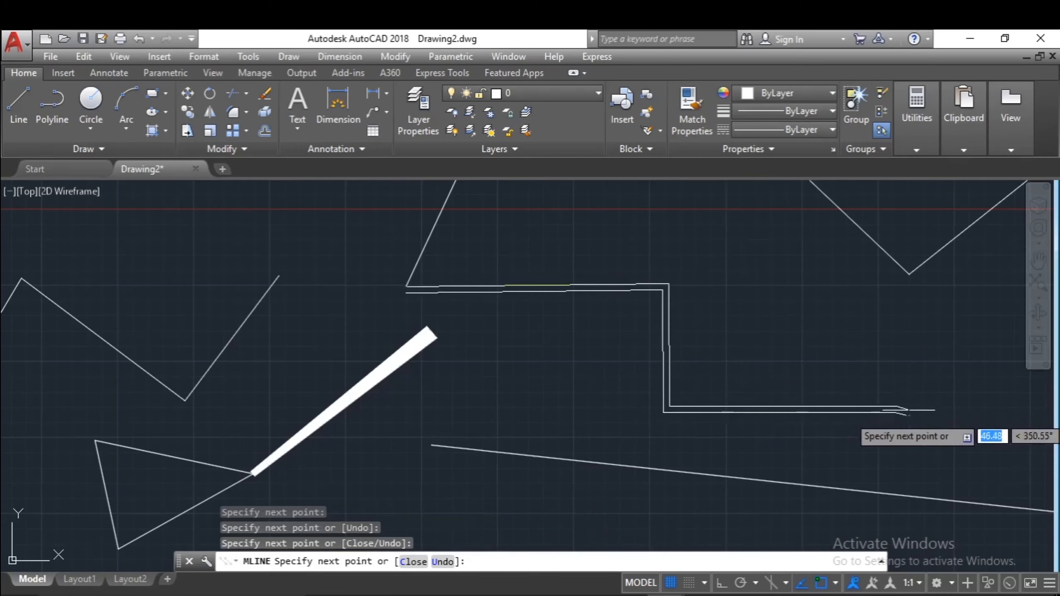
key("Escape")
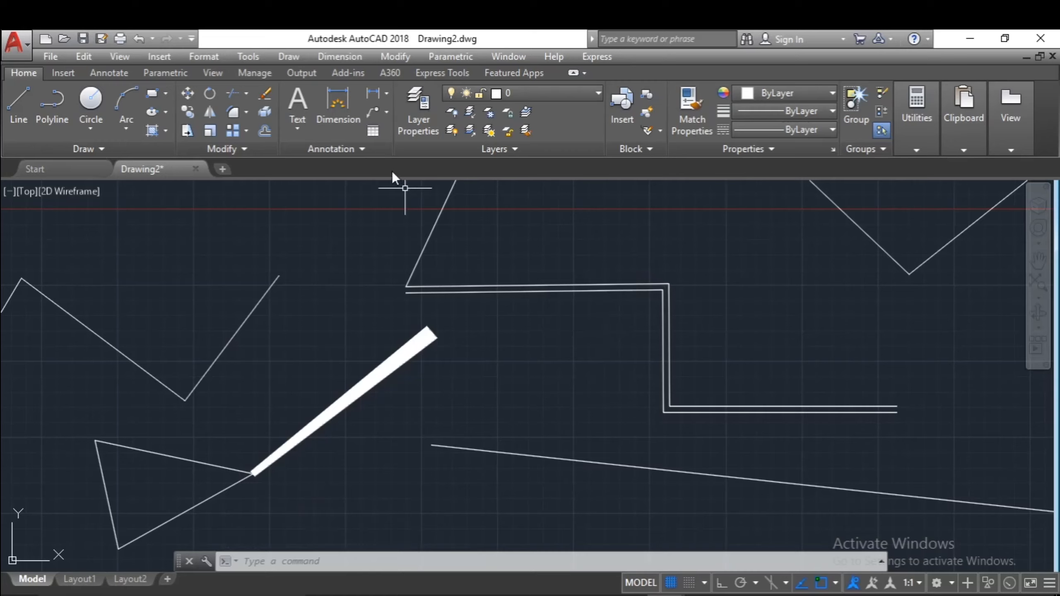
Draw a multiline at scale 50 from the start of the stepped multiline, going left and back down to the right onto the zigzag.
type("MI")
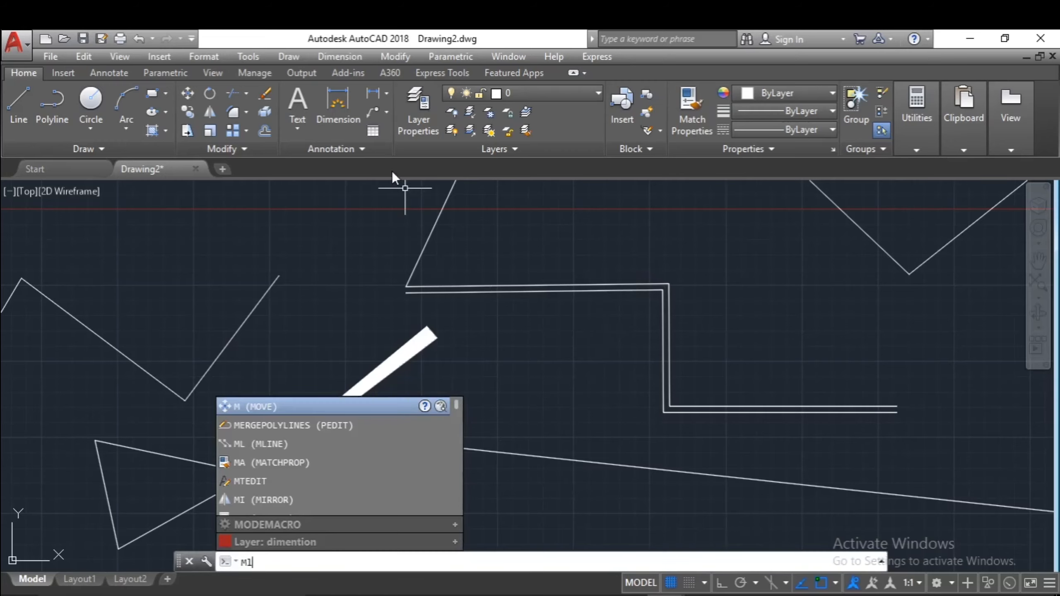
key("Return")
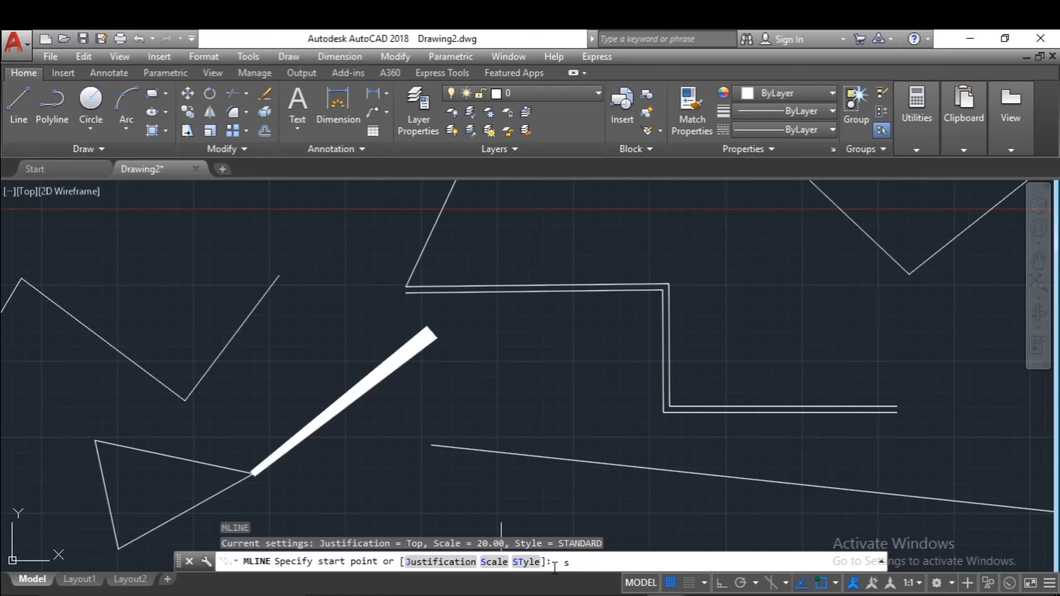
key("Return")
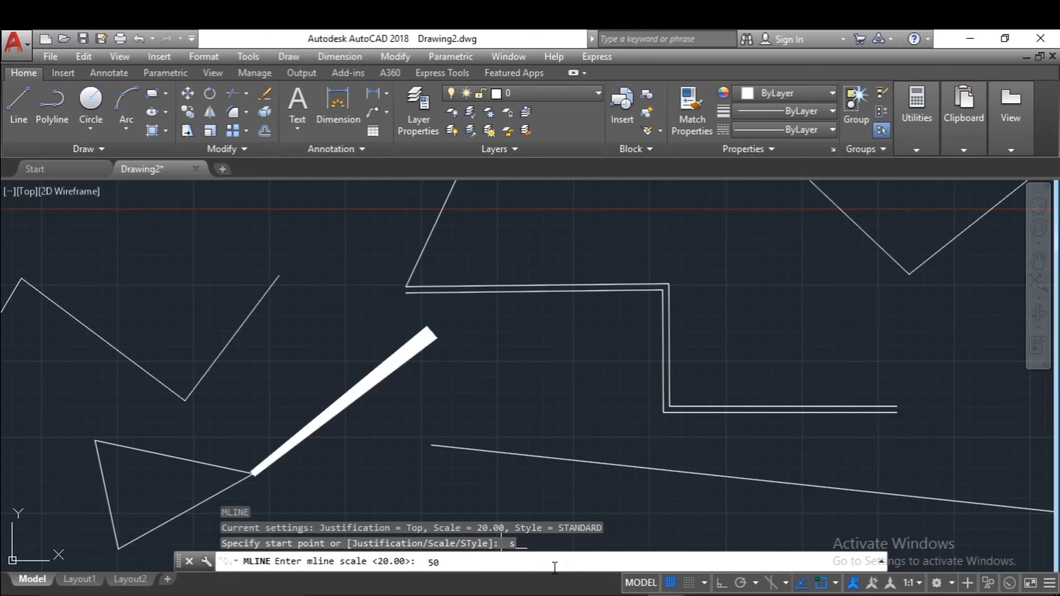
type("50")
key("Return")
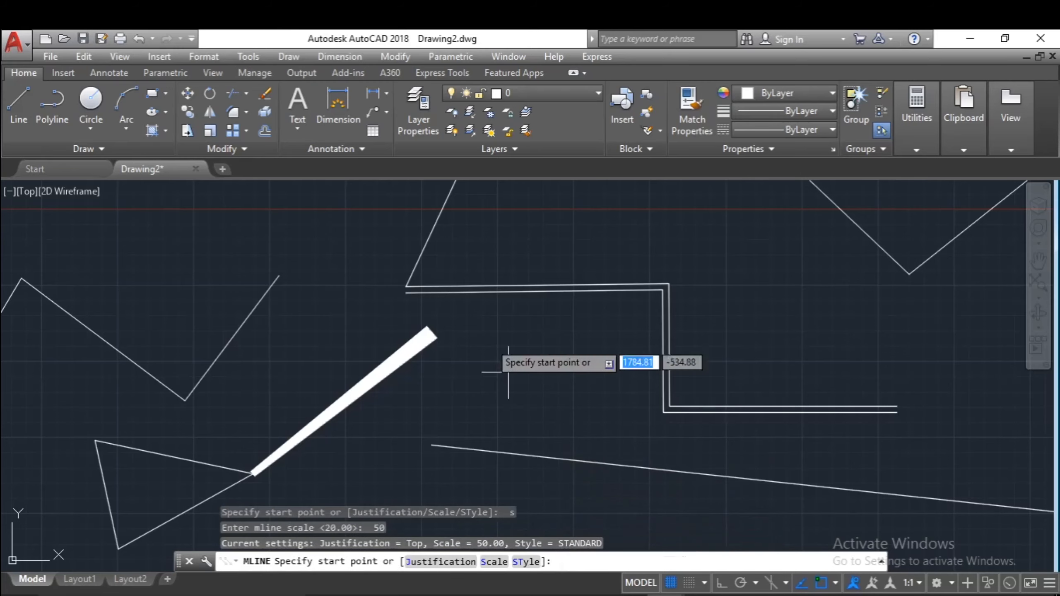
left_click(408, 287)
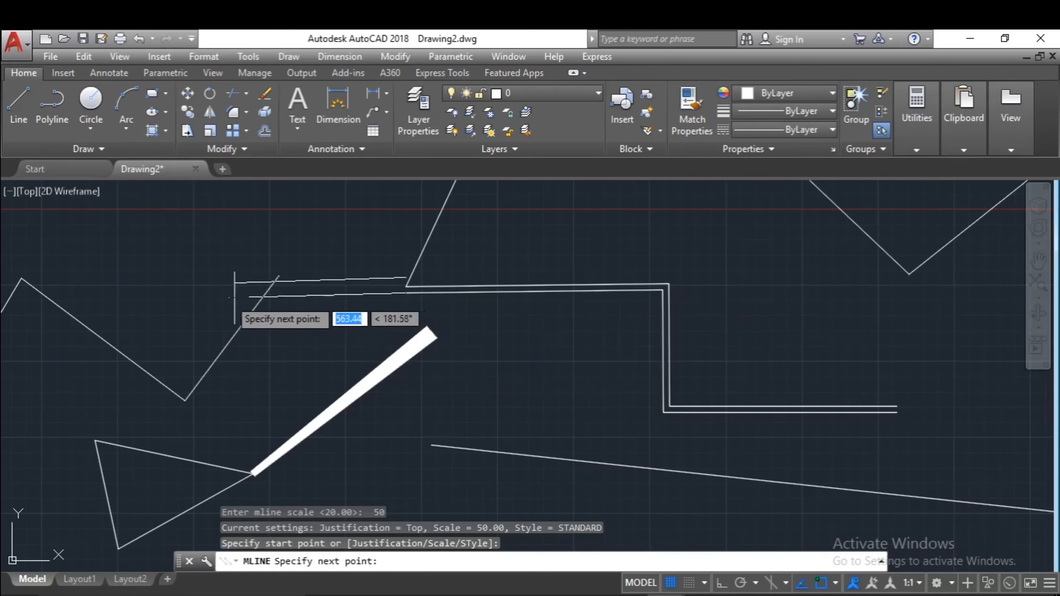
left_click(192, 292)
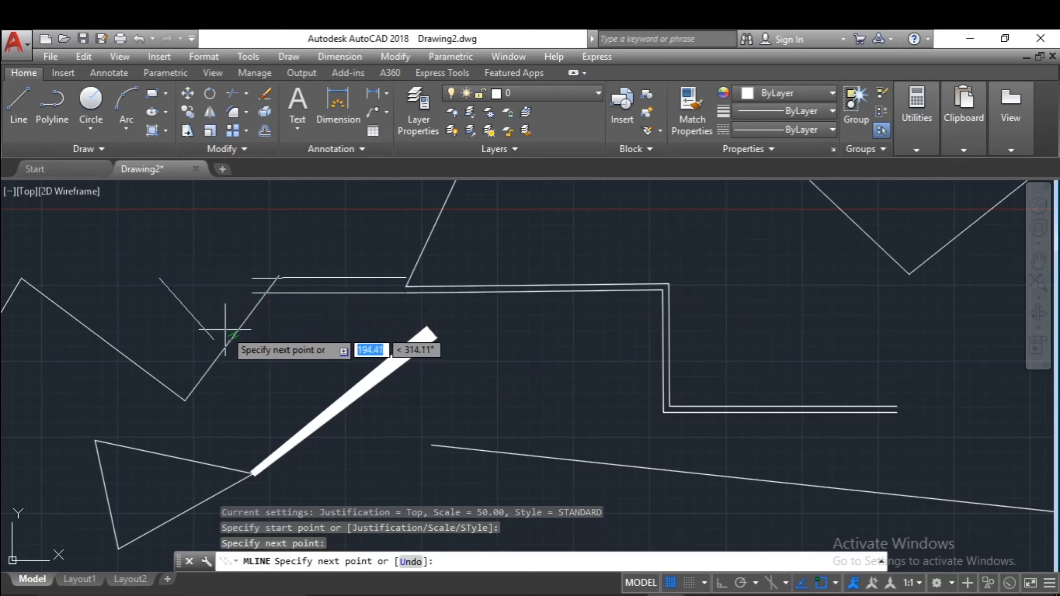
left_click(226, 350)
key("Escape")
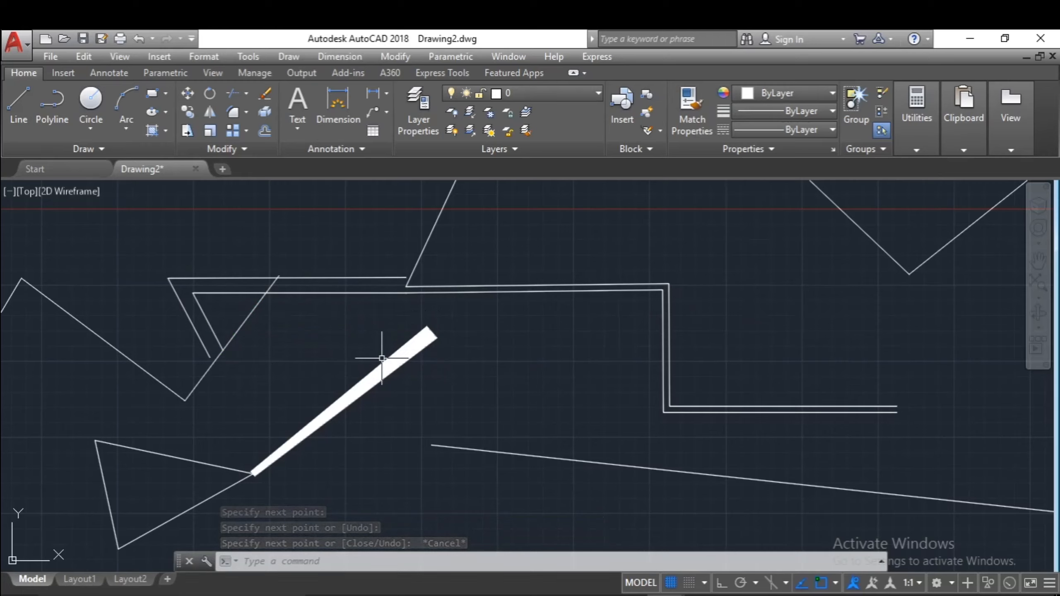
Draw a single-segment multiline with Top justification from the stepped multiline's upper right outer corner, going horizontally right.
type("ML")
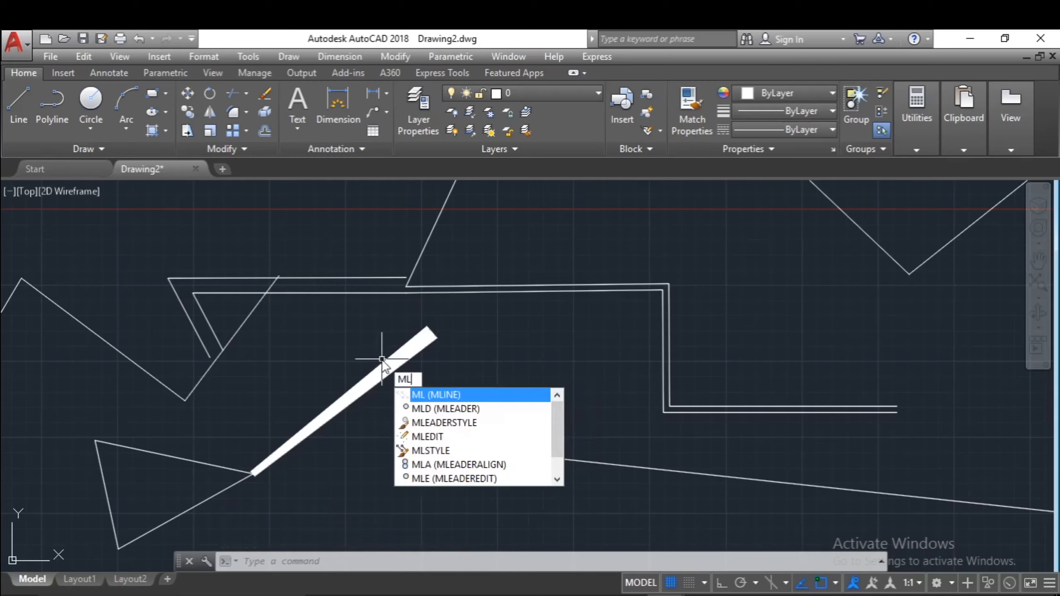
key("Return")
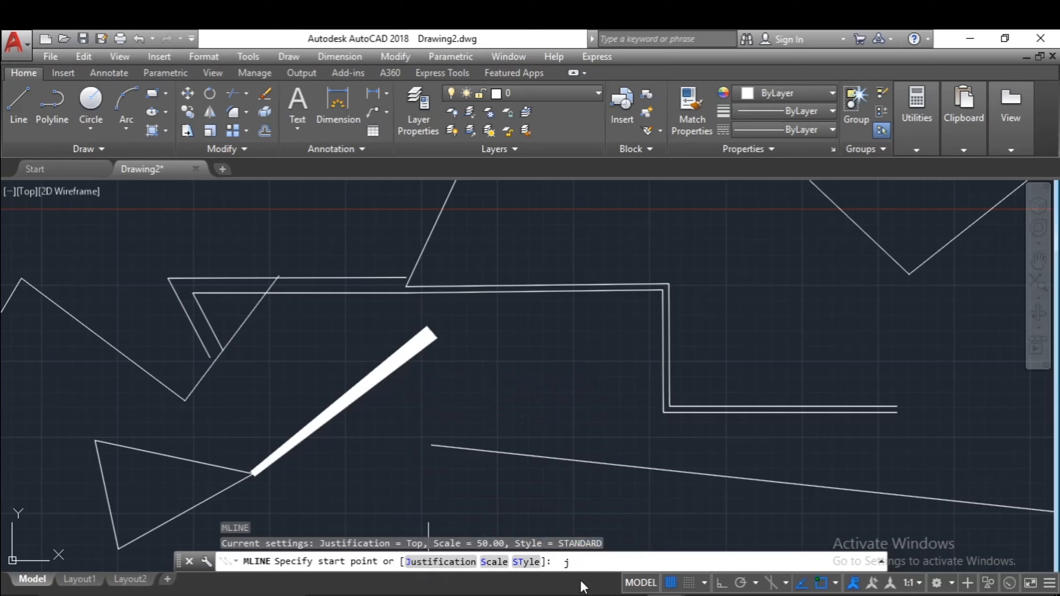
key("Return")
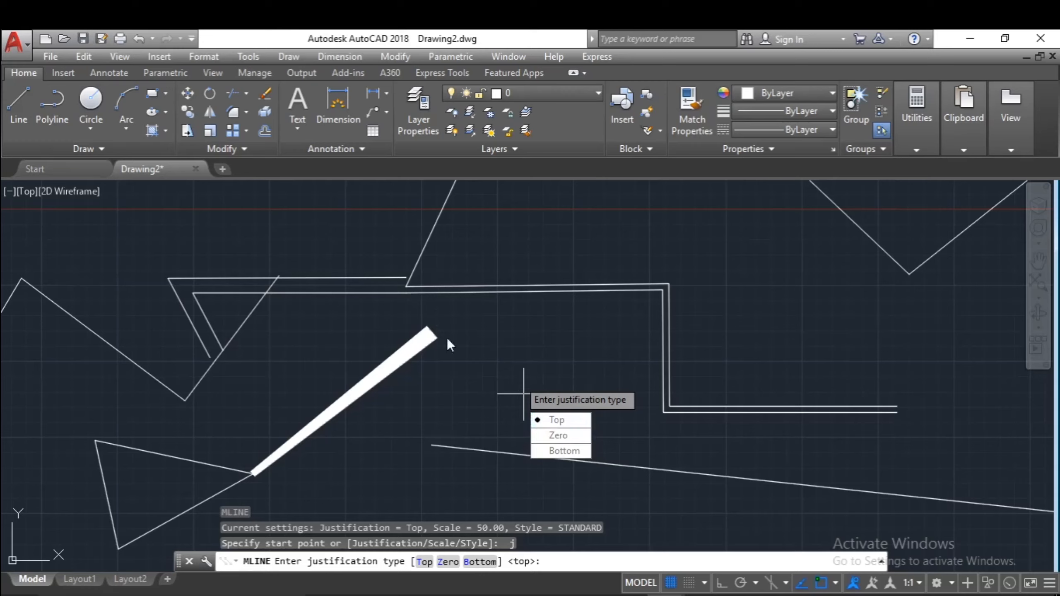
left_click(550, 419)
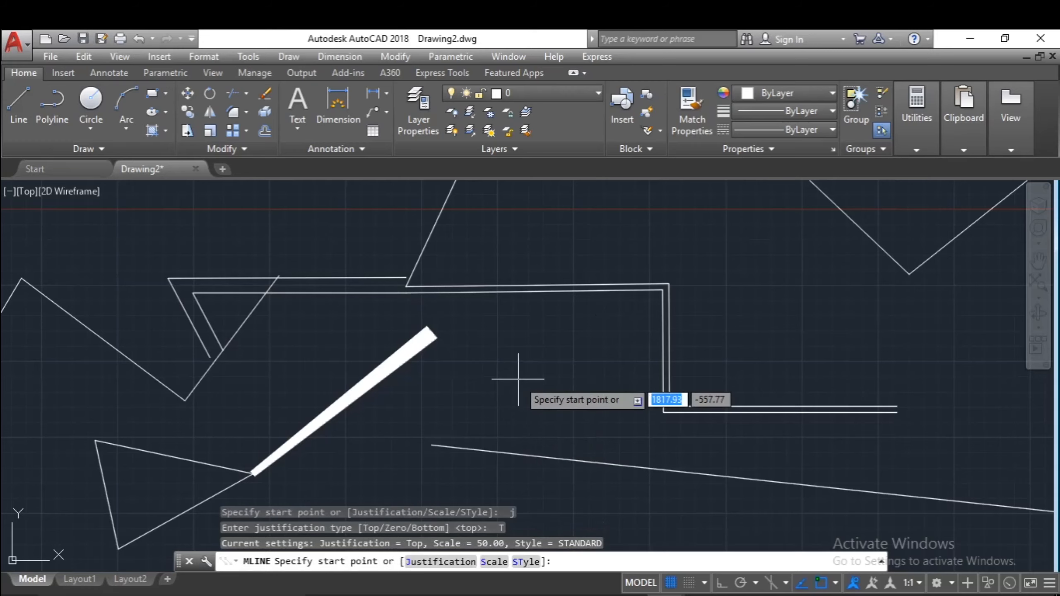
left_click(668, 284)
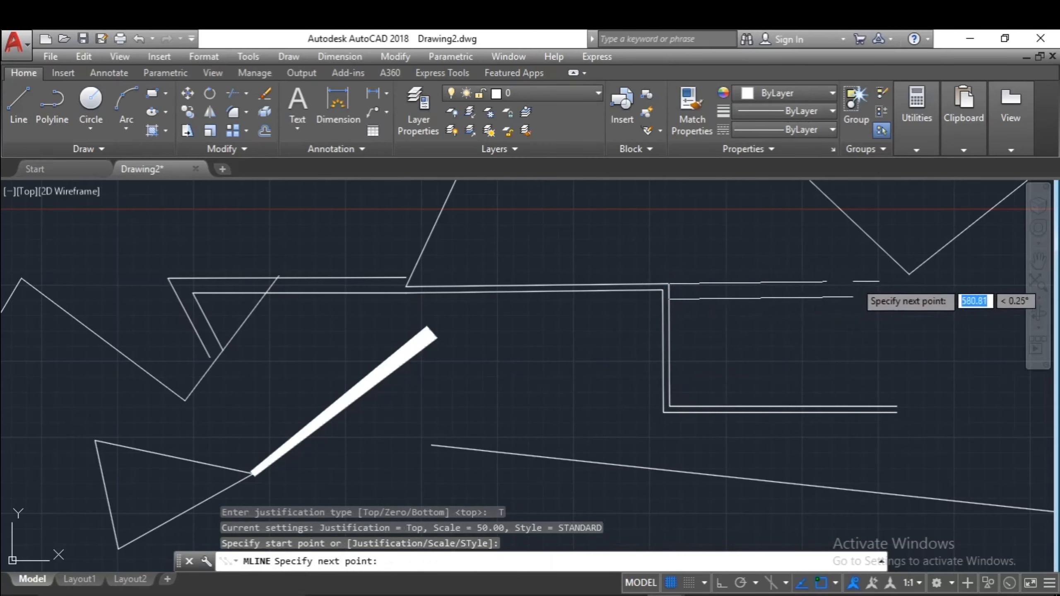
left_click(923, 284)
key("Escape")
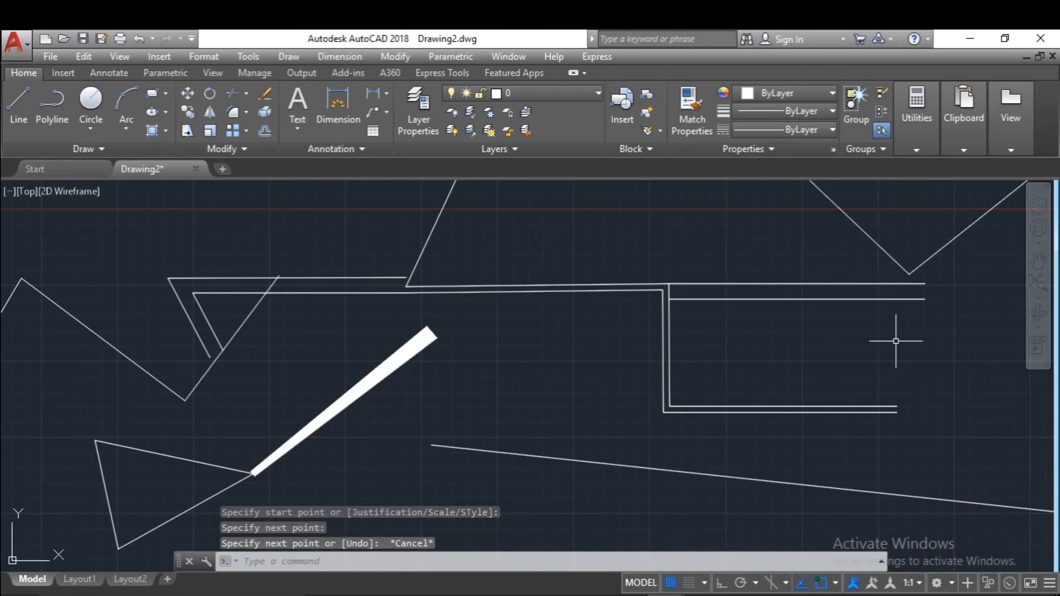
Draw a two-segment multiline with Zero justification from the left endpoint of the long sloping line, going left and then down.
key("Return")
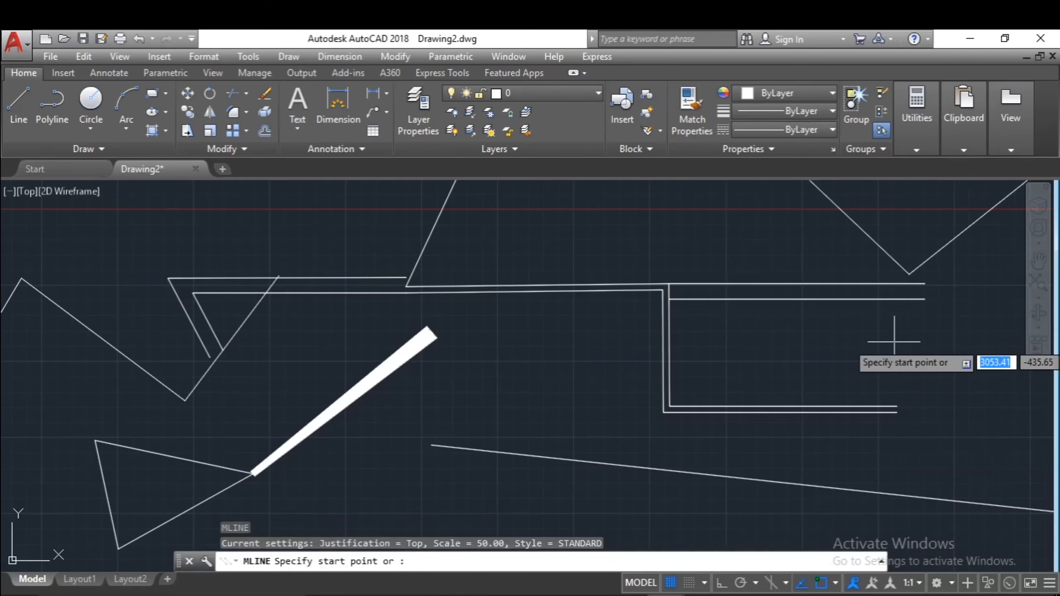
type("j")
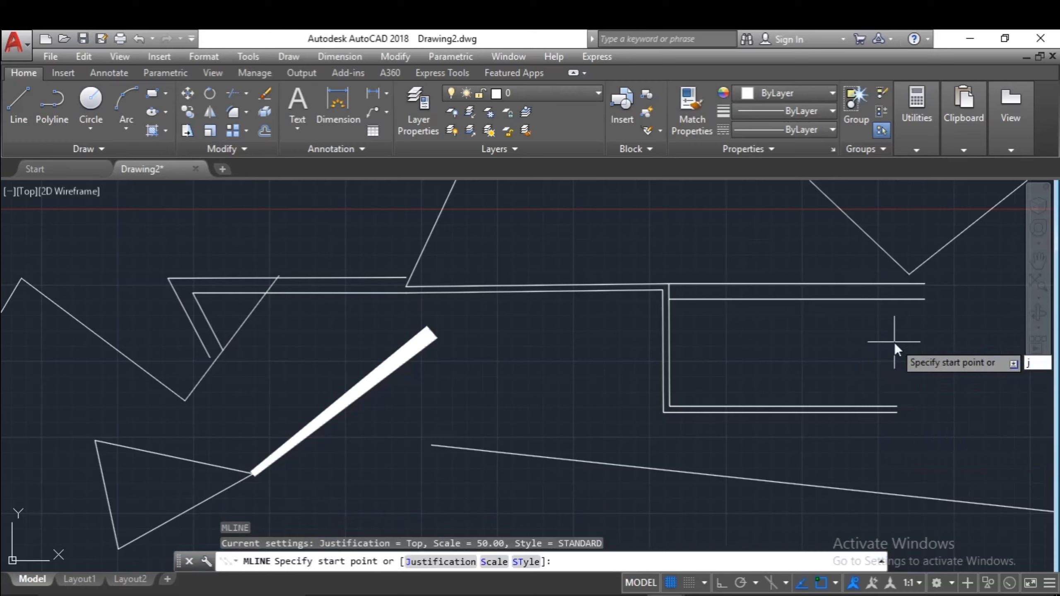
key("Return")
left_click(933, 398)
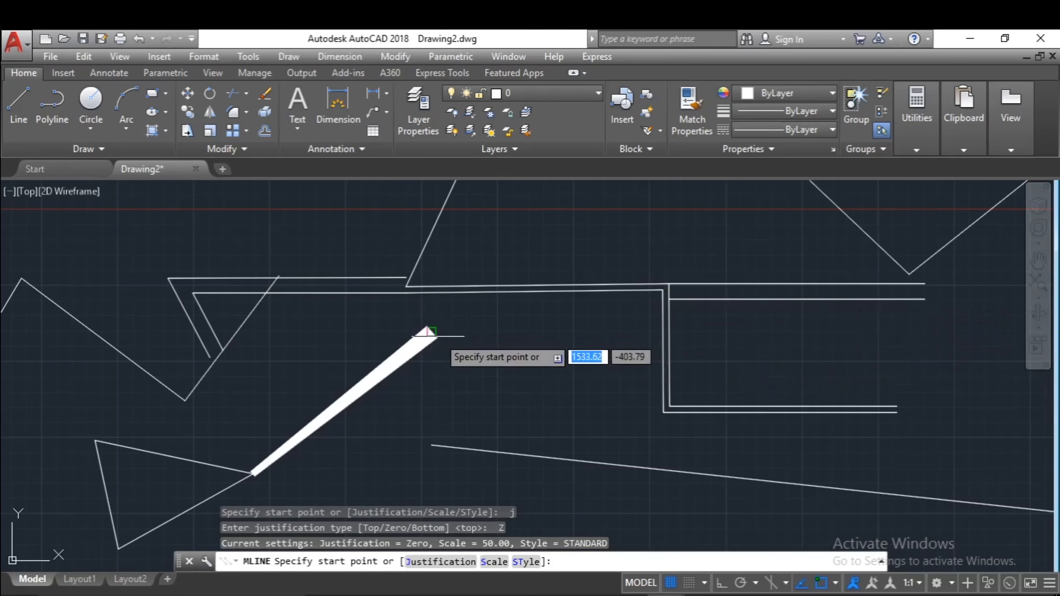
left_click(431, 445)
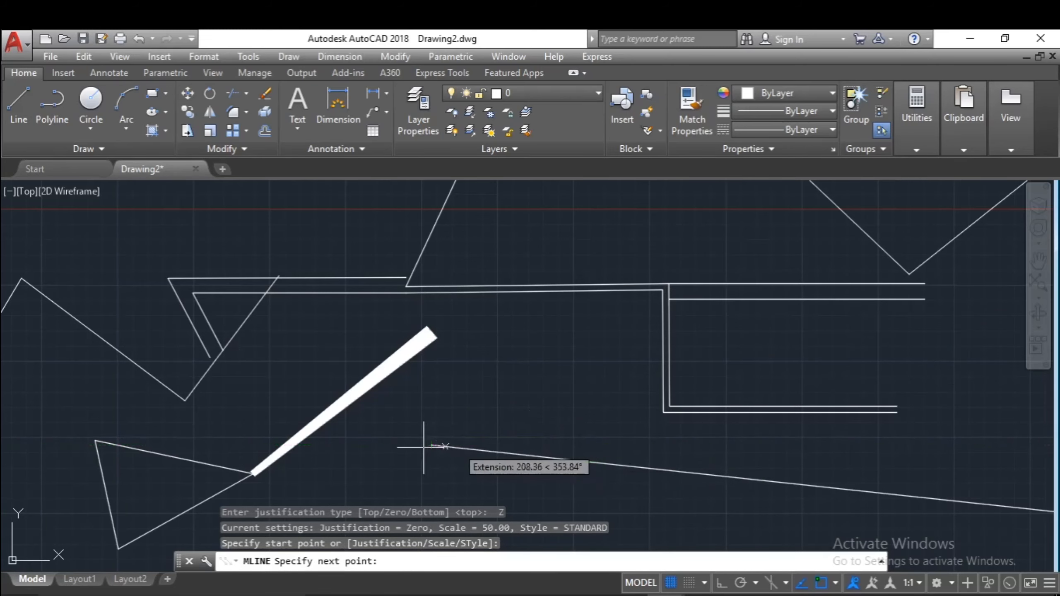
left_click(381, 445)
left_click(385, 488)
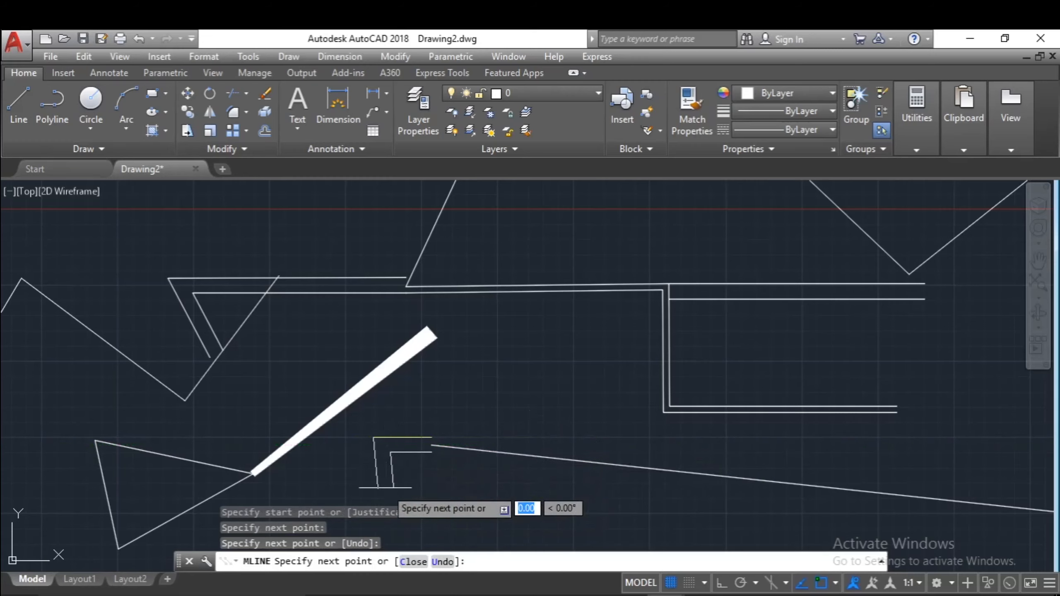
key("Escape")
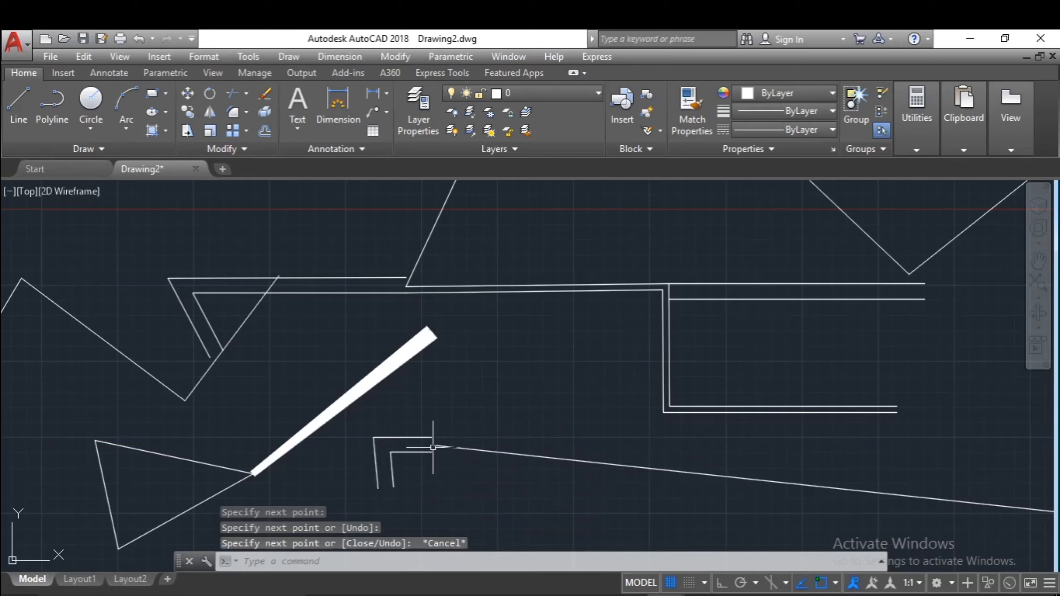
Draw a two-segment multiline with Bottom justification from the upper endpoint at the stepped multiline's lower right end, going right and then slightly up.
scroll(433, 448, "up", 6)
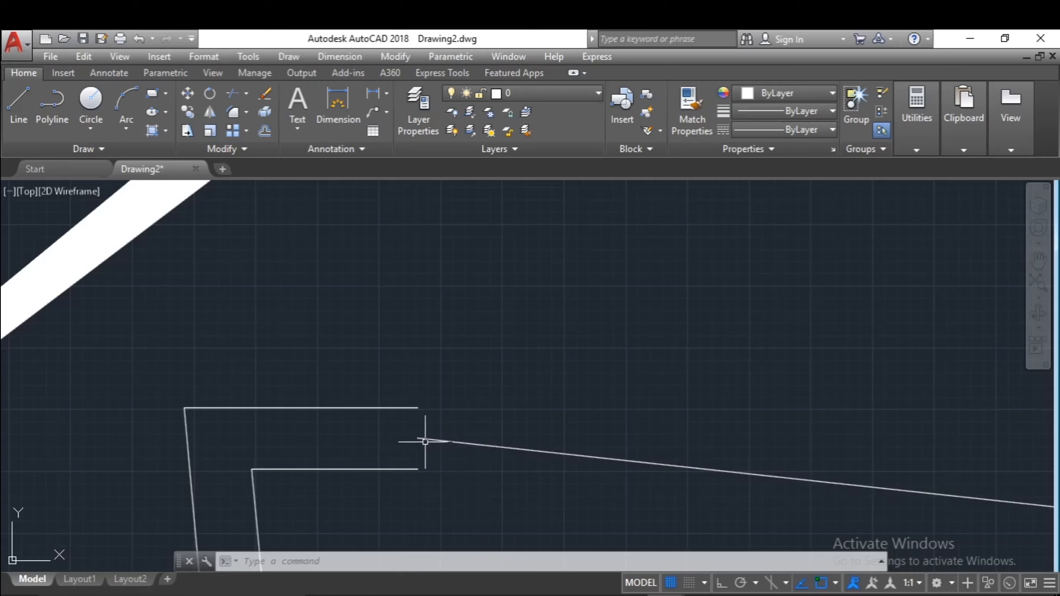
type("ml")
key("Return")
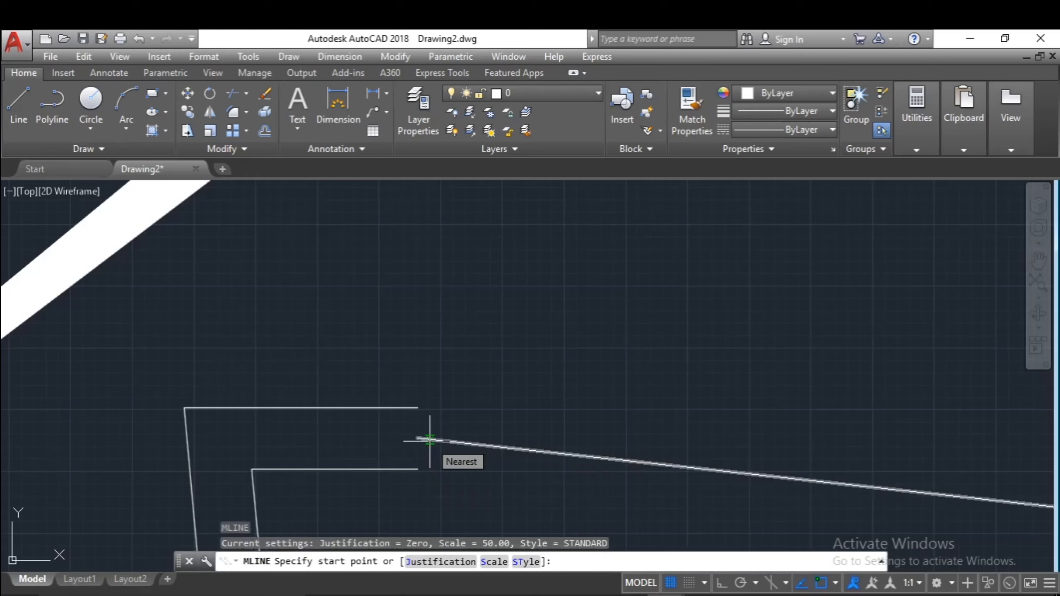
type("j")
key("Return")
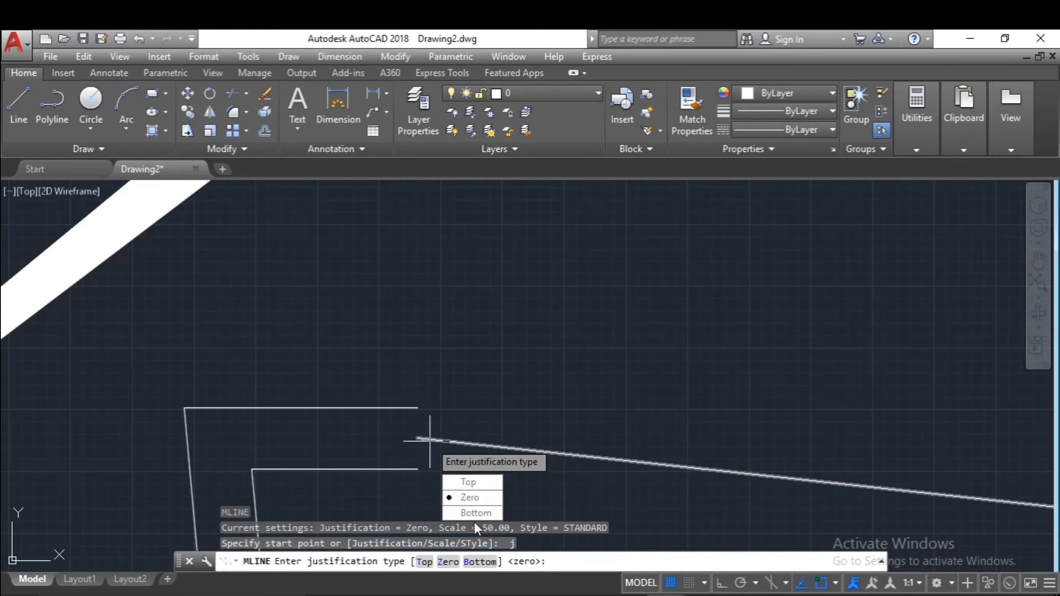
type("B")
key("Return")
scroll(379, 278, "down", 5)
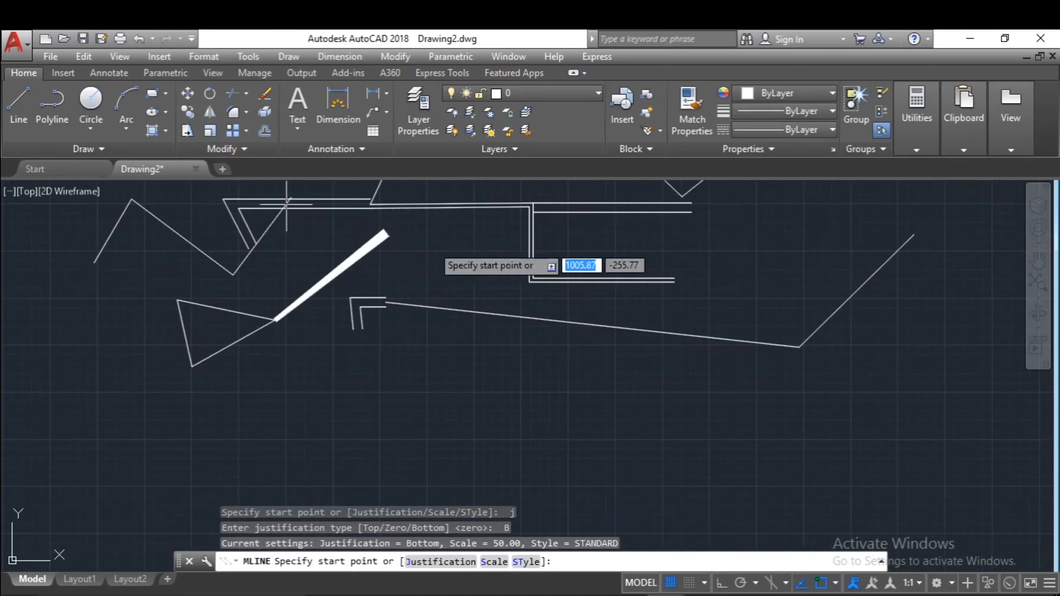
scroll(602, 264, "up", 6)
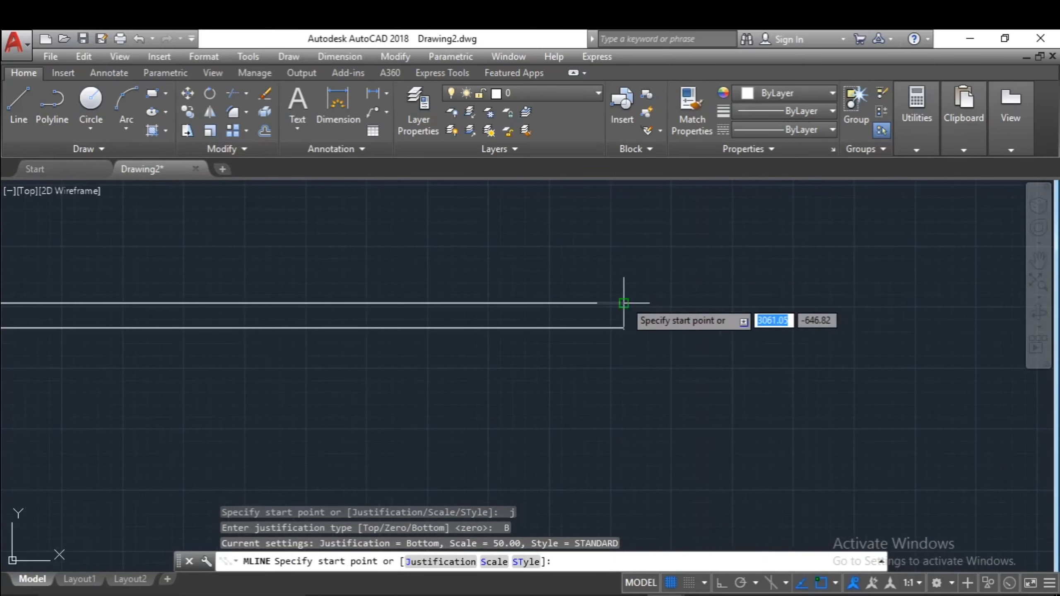
left_click(624, 303)
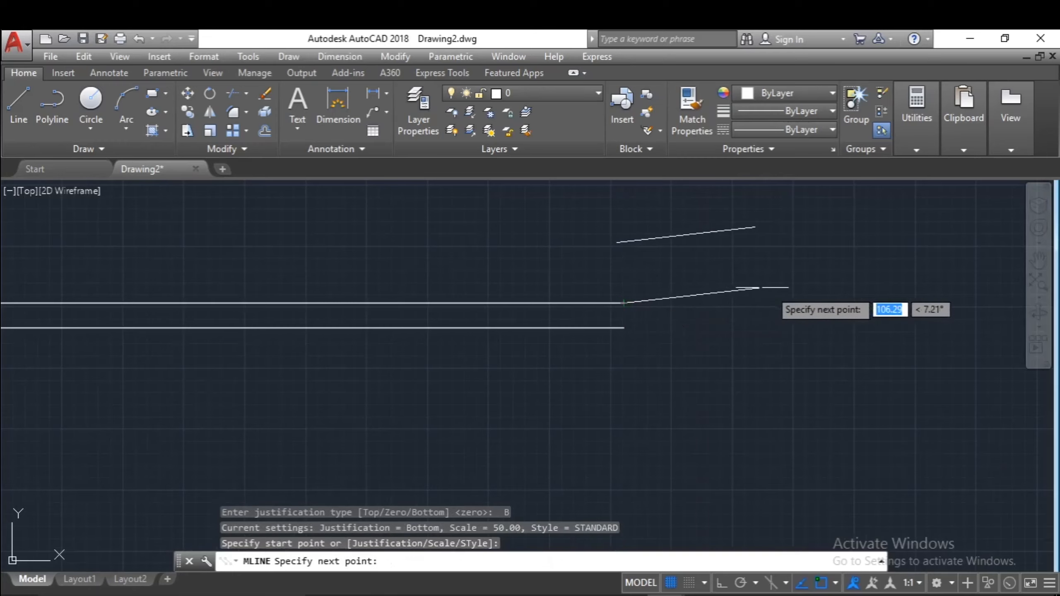
left_click(807, 303)
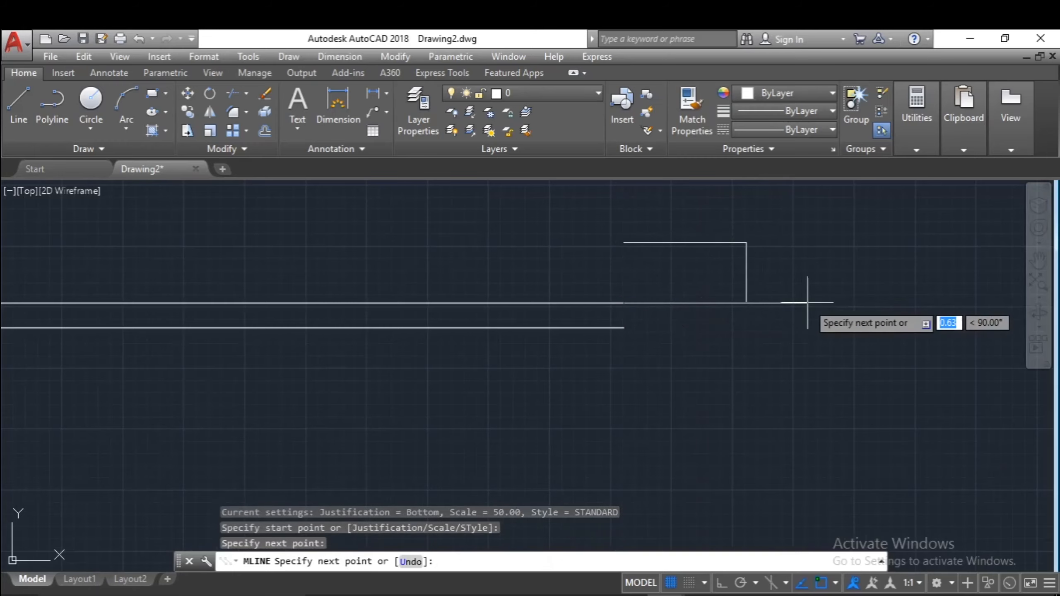
left_click(860, 288)
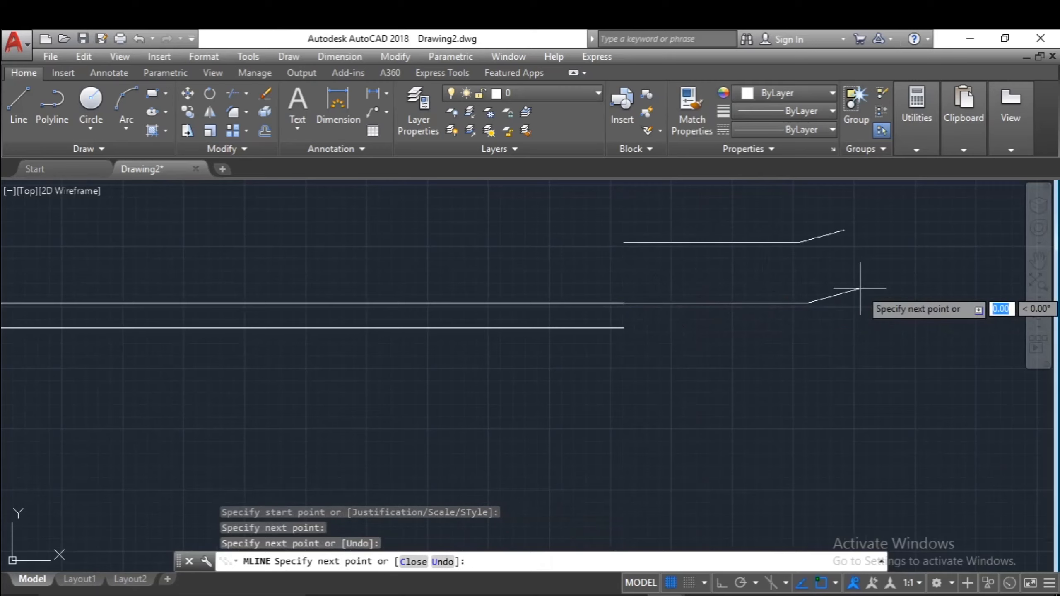
key("Escape")
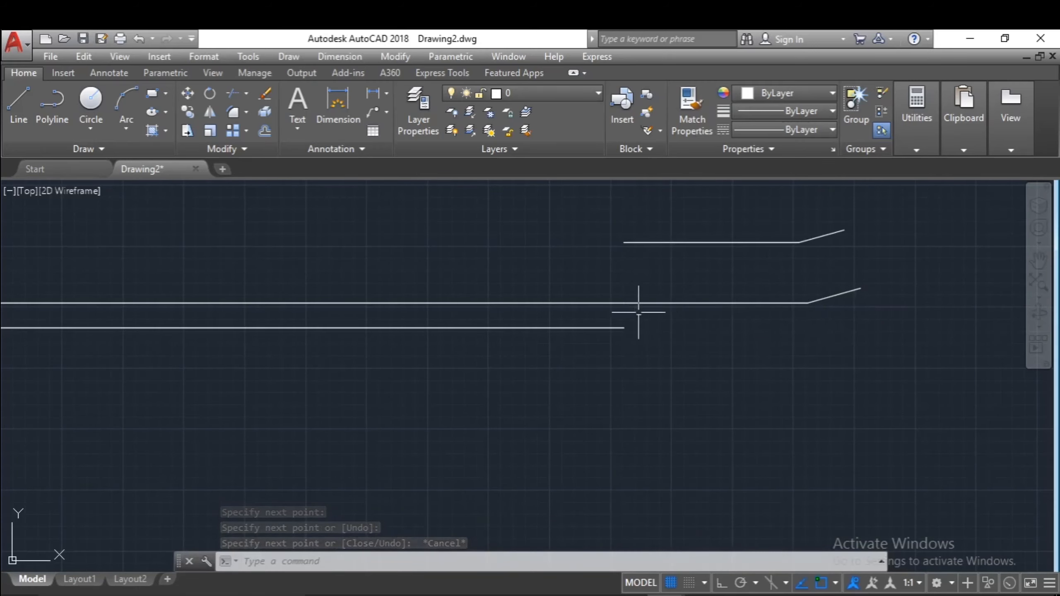
Draw a wave-shaped spline through five fit points below the existing lines, running from left to right.
scroll(625, 301, "down", 4)
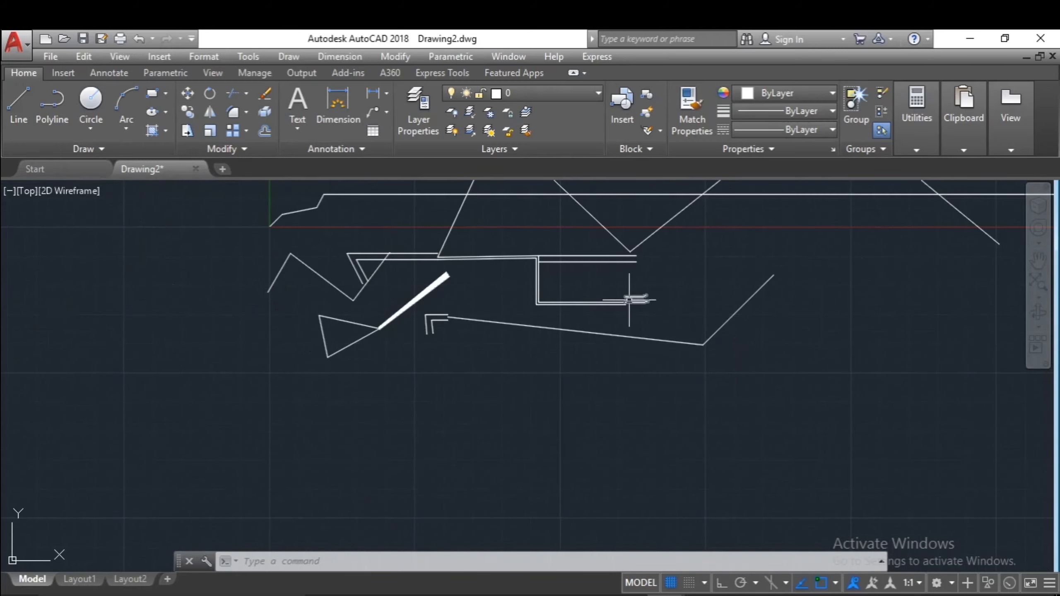
left_click(88, 148)
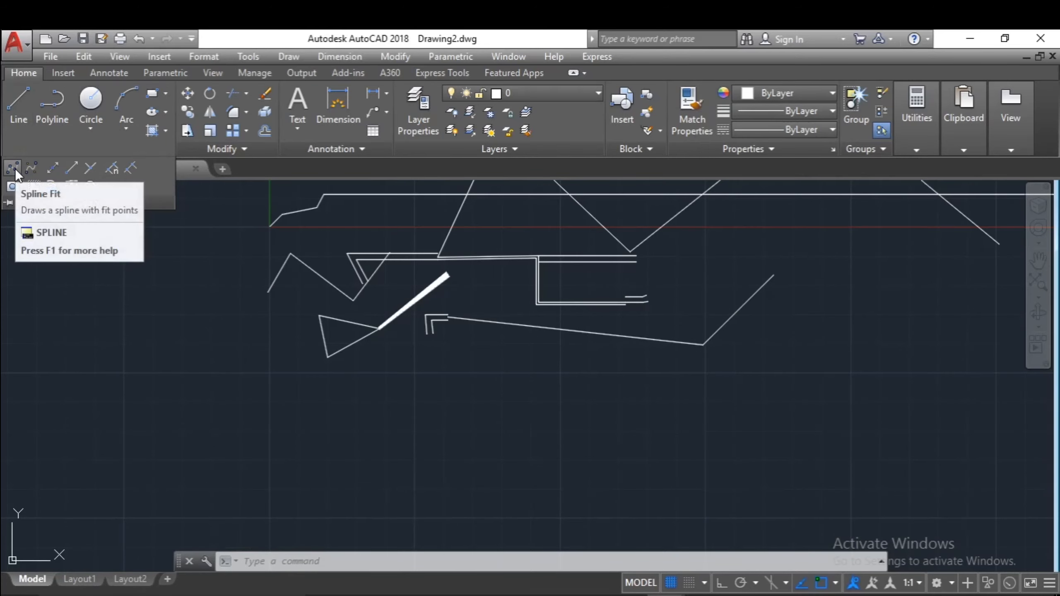
left_click(15, 170)
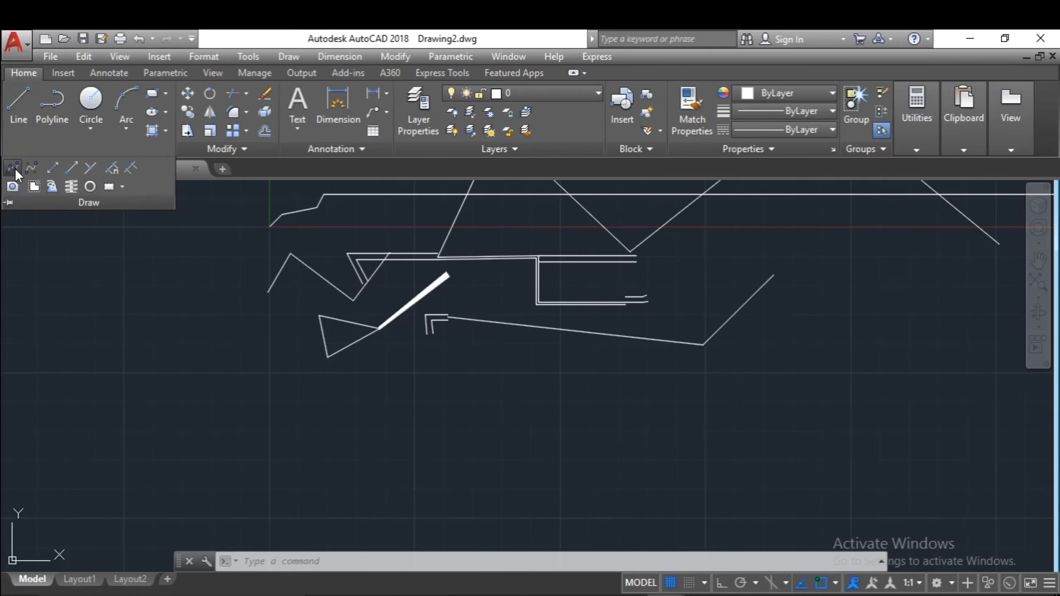
left_click(250, 456)
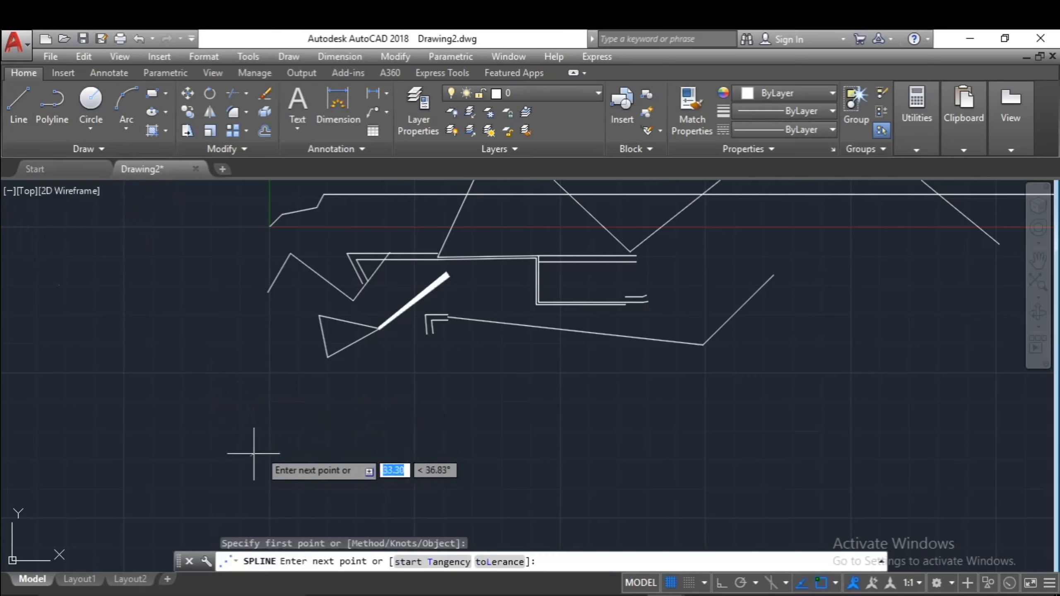
left_click(351, 380)
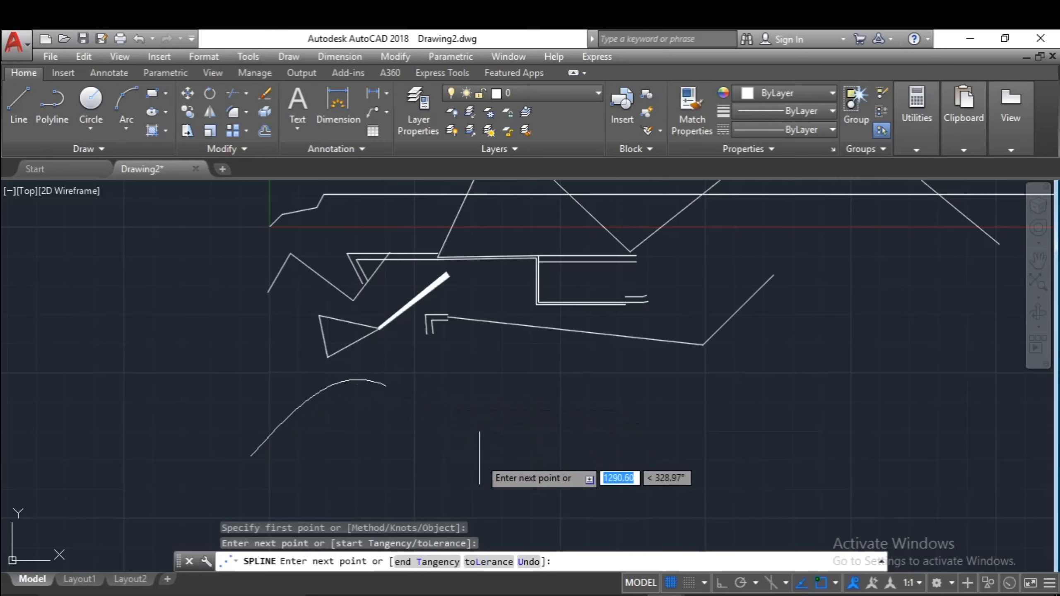
left_click(481, 458)
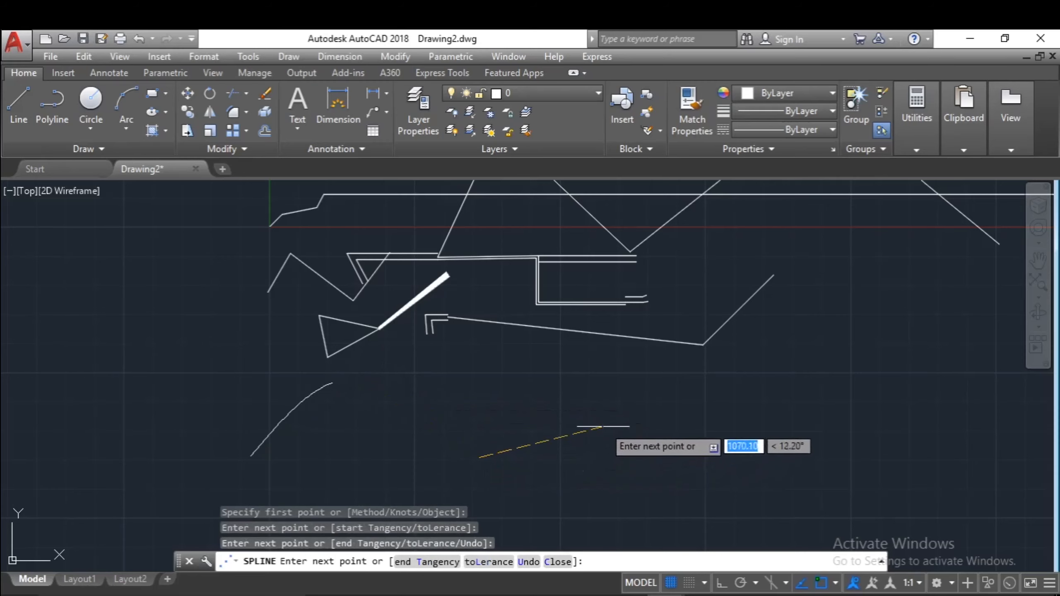
left_click(600, 386)
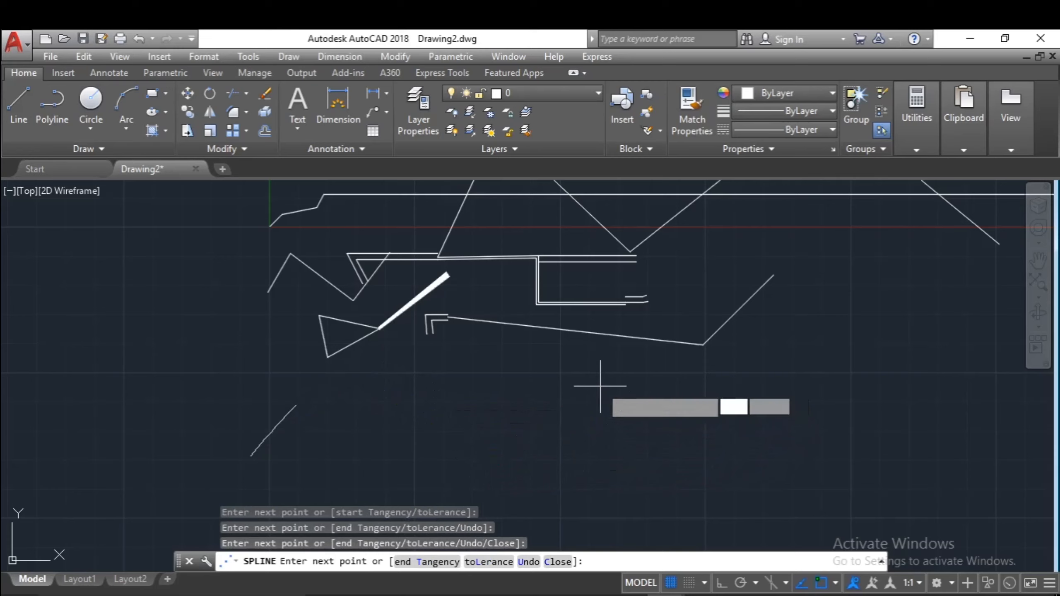
left_click(744, 445)
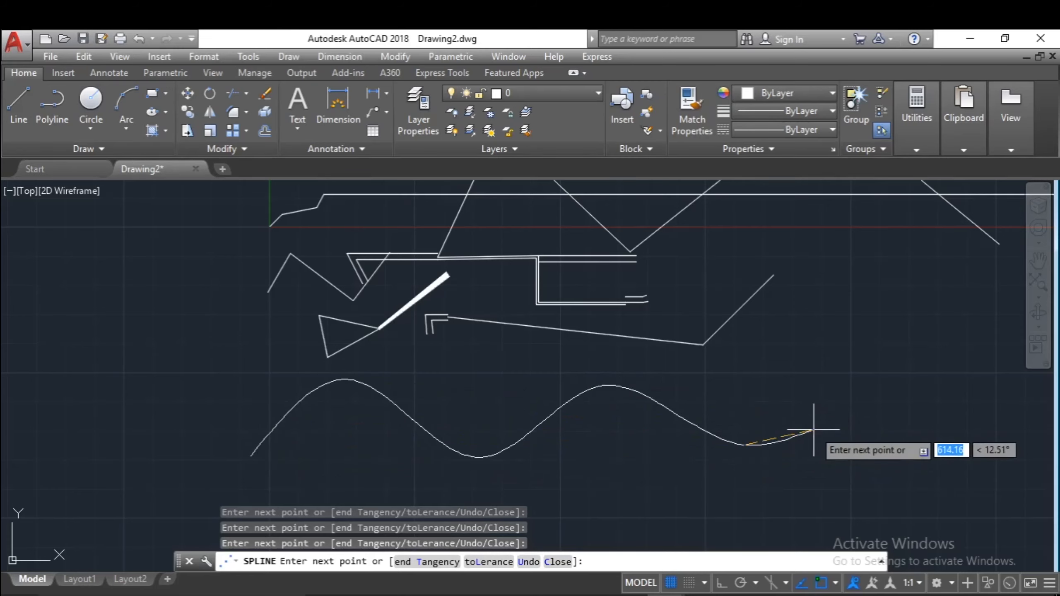
key("Return")
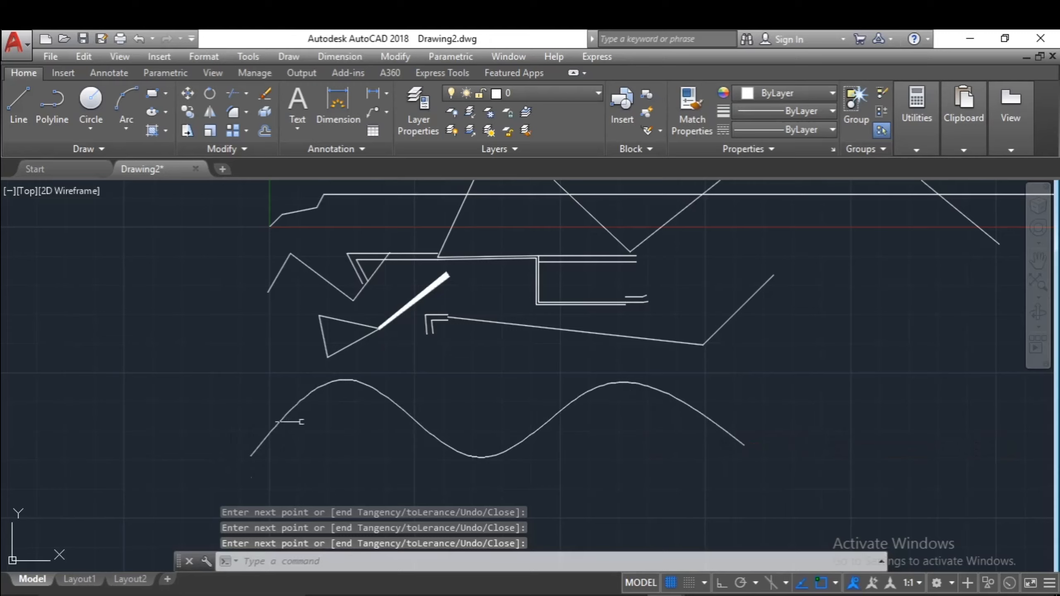
Try to stretch the wave spline's starting fit point down and to the left.
left_click(296, 407)
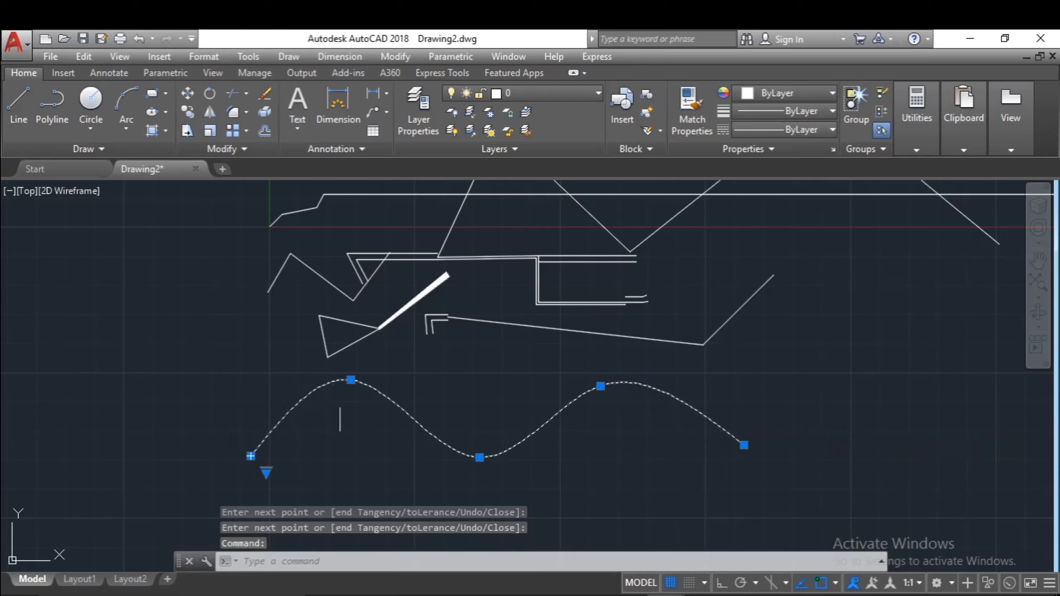
scroll(595, 347, "down", 2)
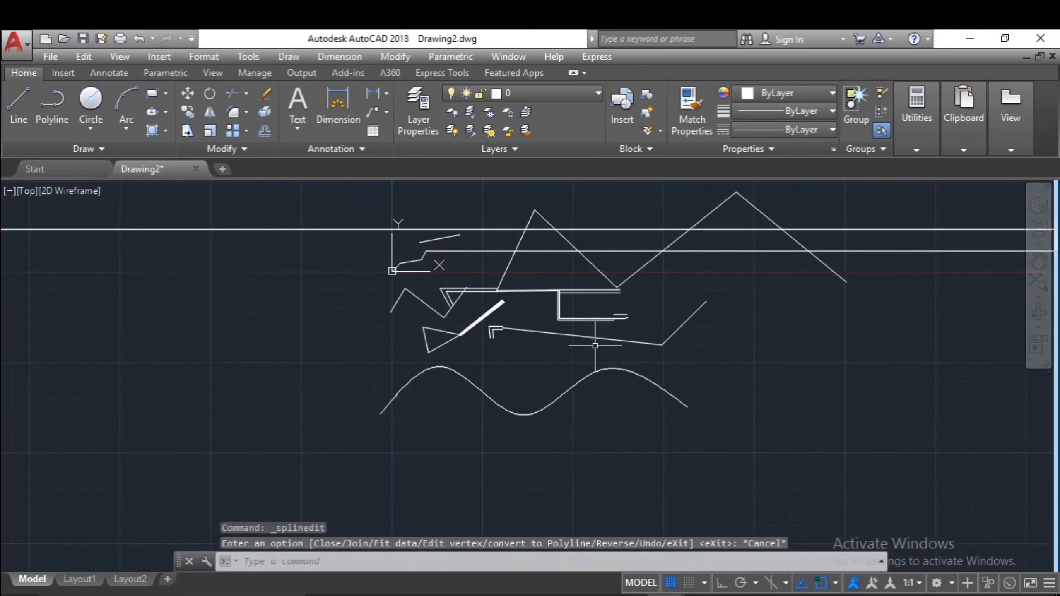
left_click(611, 376)
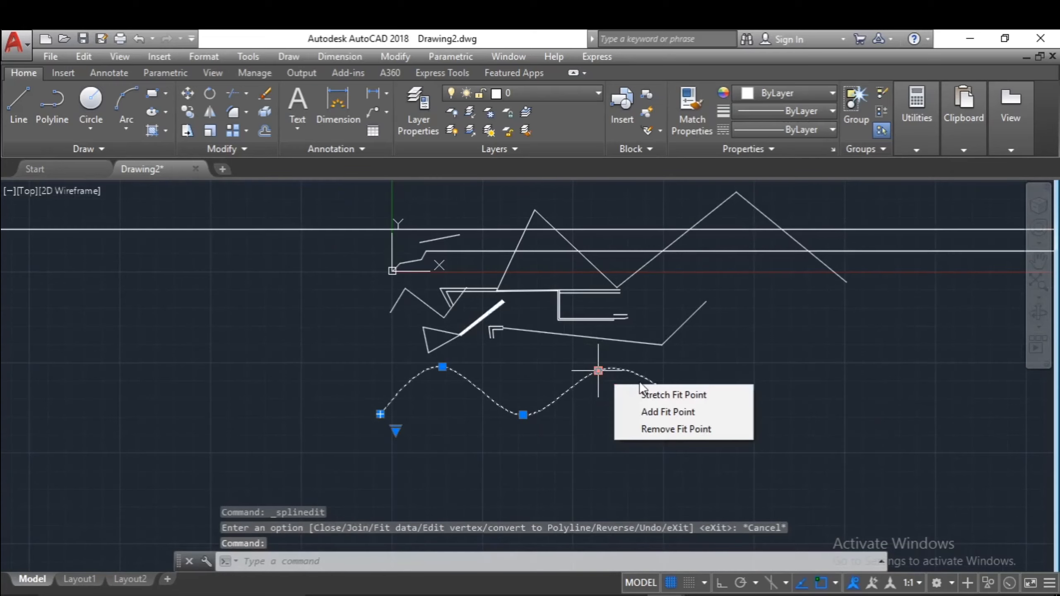
left_click(380, 414)
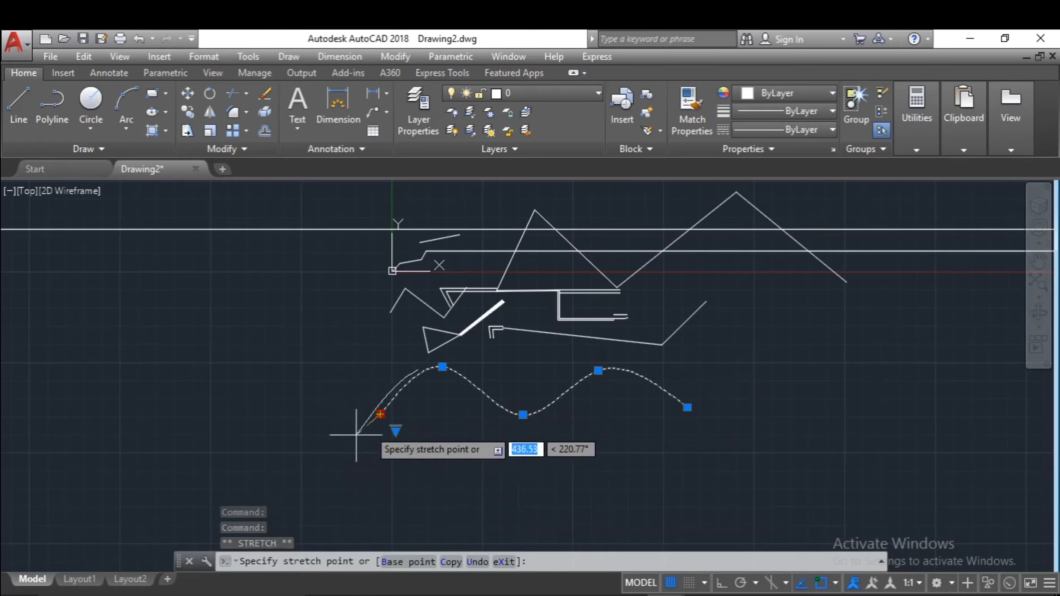
key("Escape")
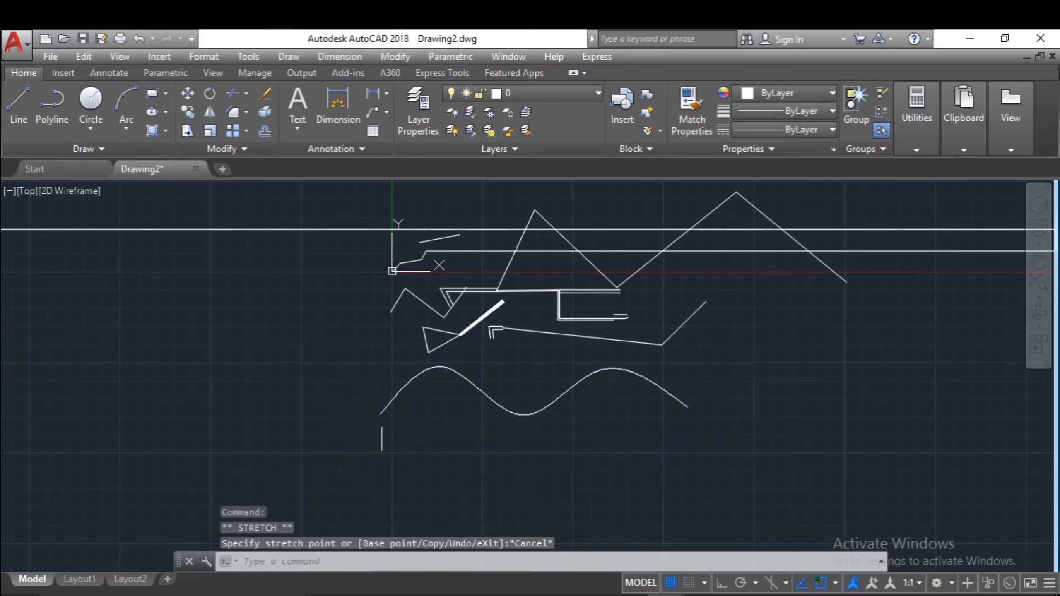
Reshape the wave spline by stretching its second and third fit points downward and its fourth fit point left.
key("Escape")
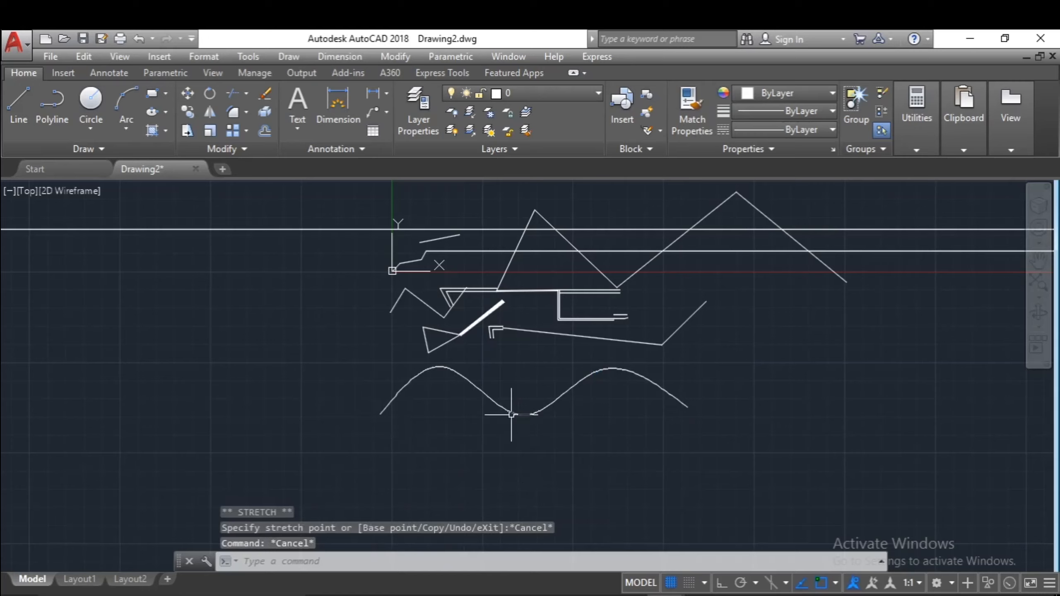
left_click(410, 379)
left_click(442, 367)
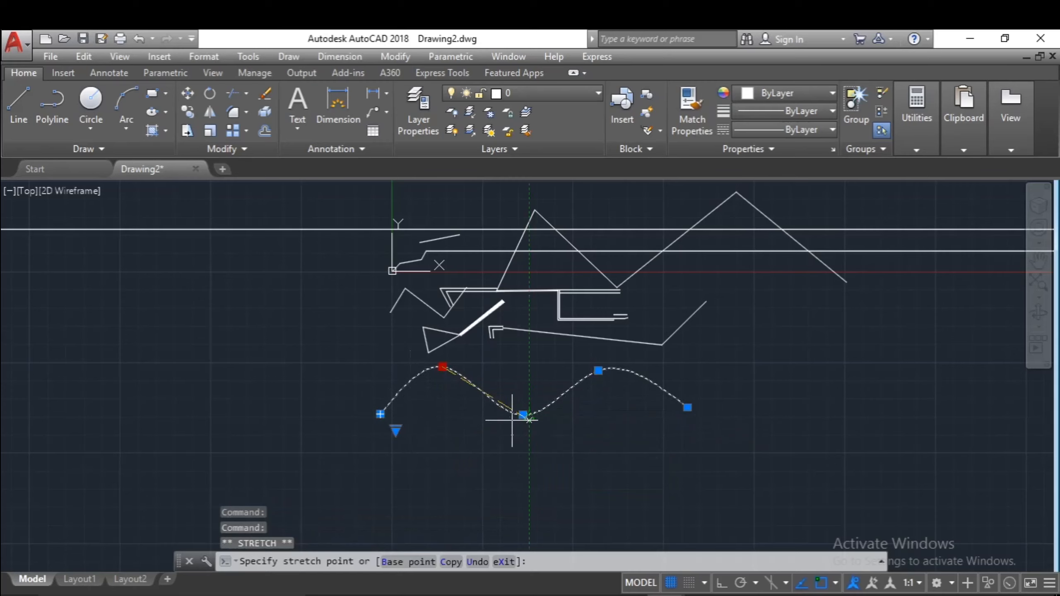
left_click(449, 400)
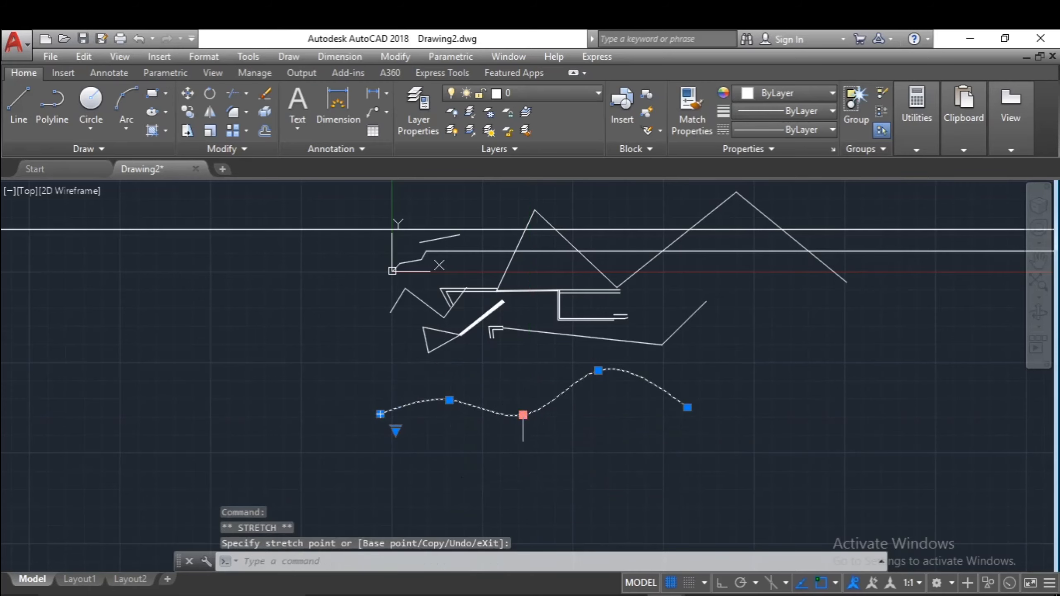
left_click(523, 415)
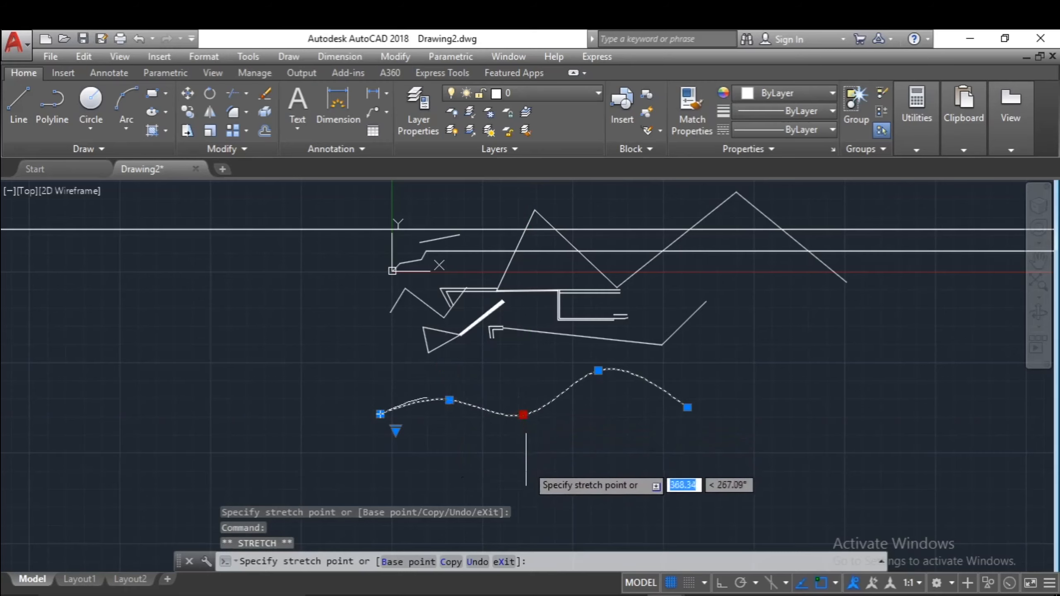
left_click(532, 482)
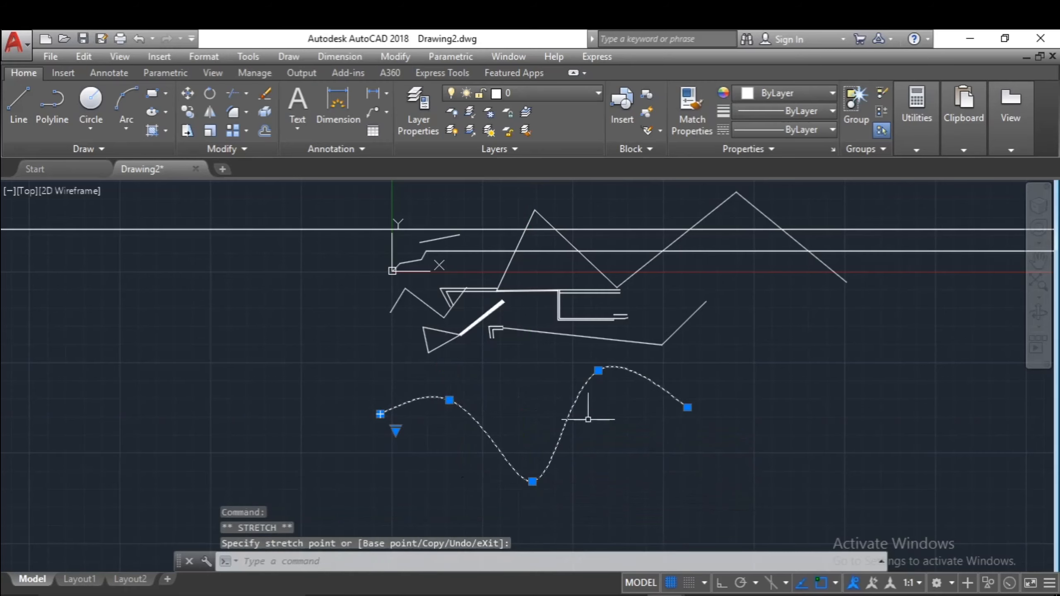
left_click(597, 371)
left_click(550, 379)
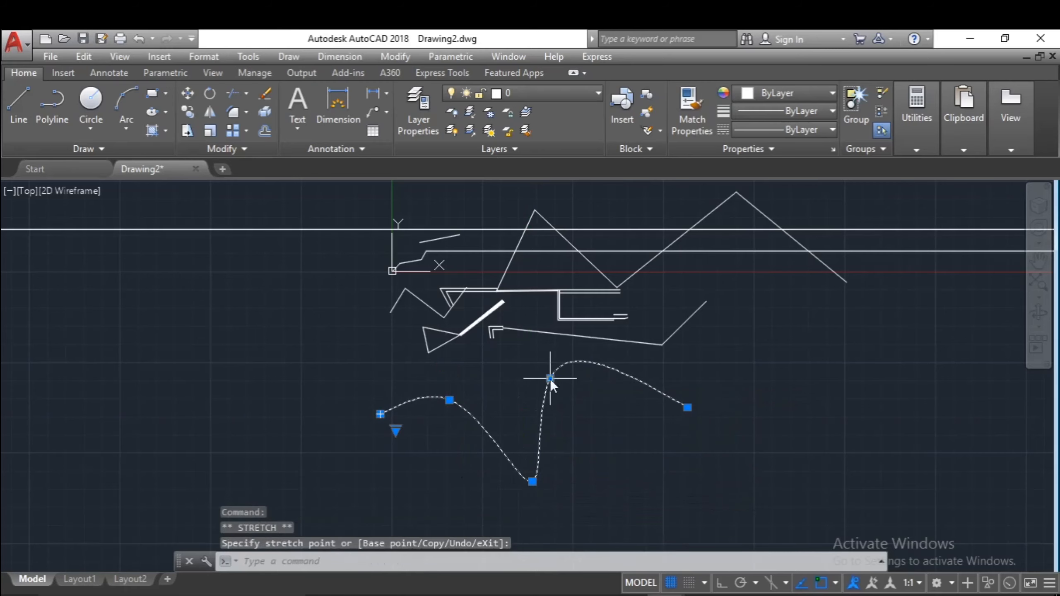
key("Escape")
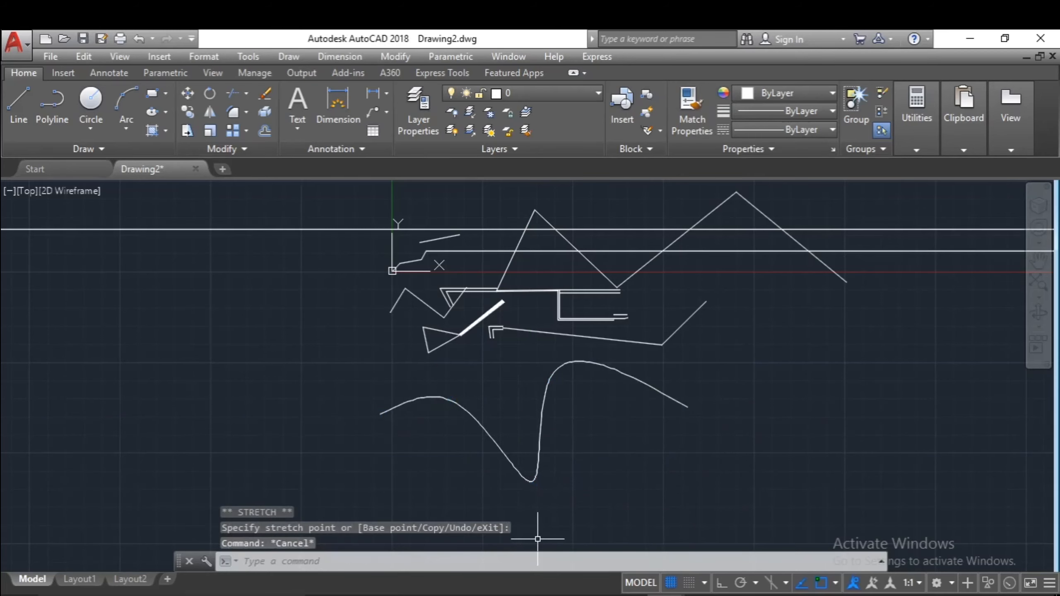
Draw a control-vertex spline through four zigzag vertices in the empty area left of the existing figures.
left_click(54, 150)
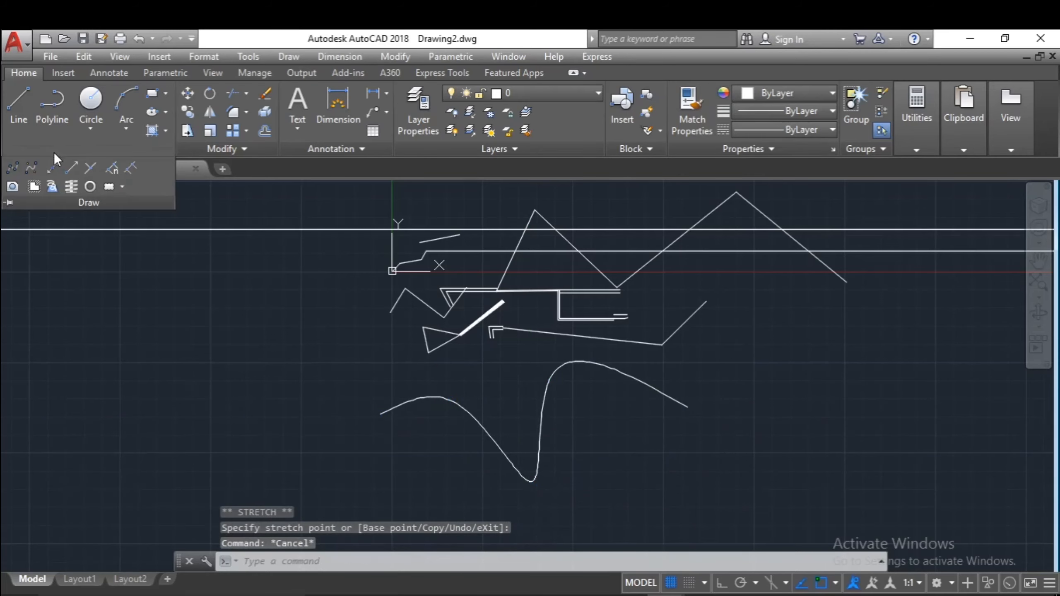
left_click(35, 166)
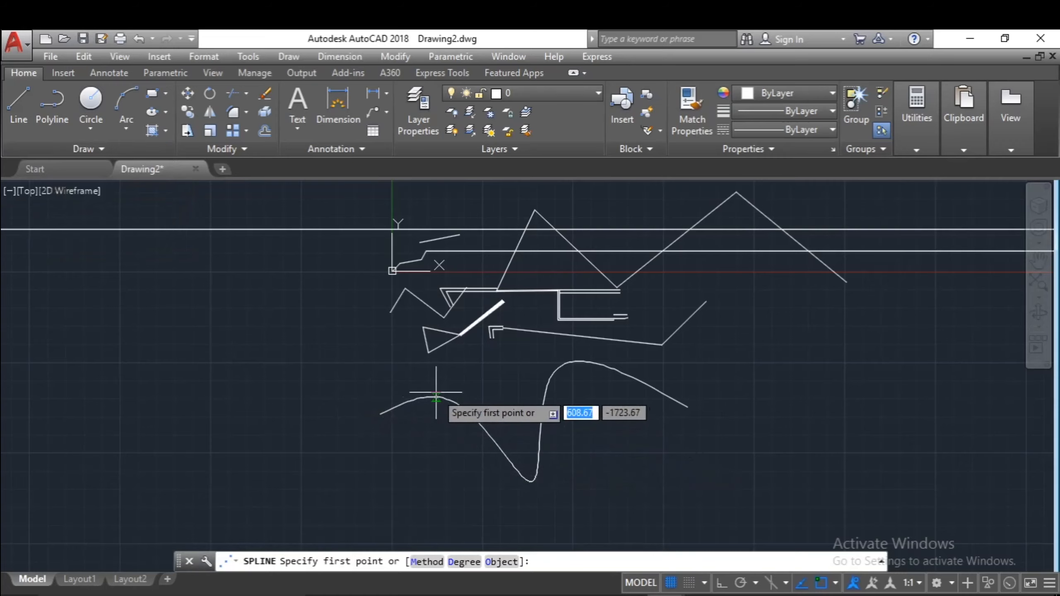
left_click(89, 356)
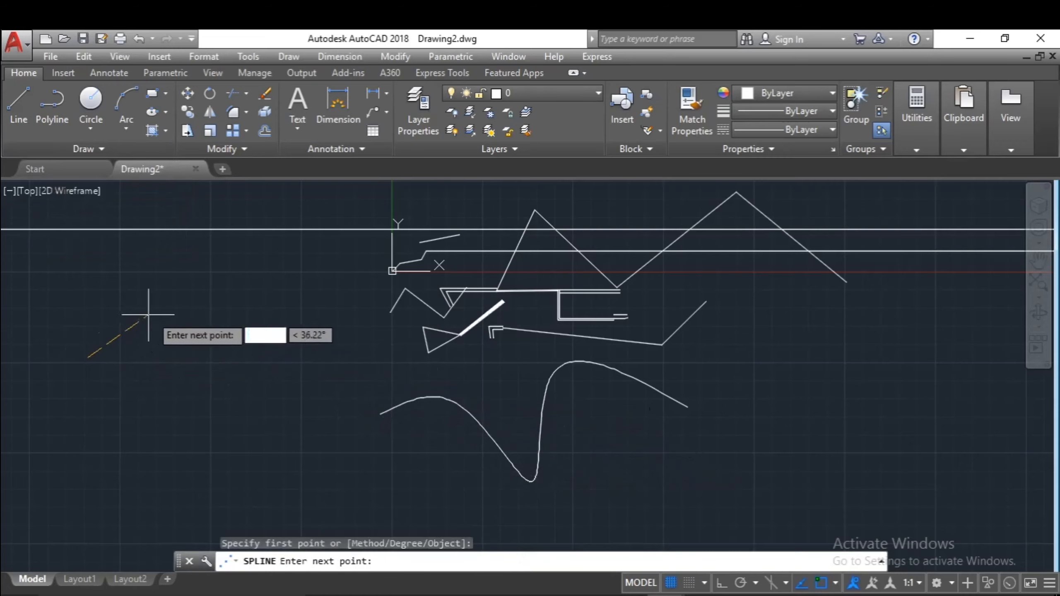
left_click(151, 315)
left_click(261, 371)
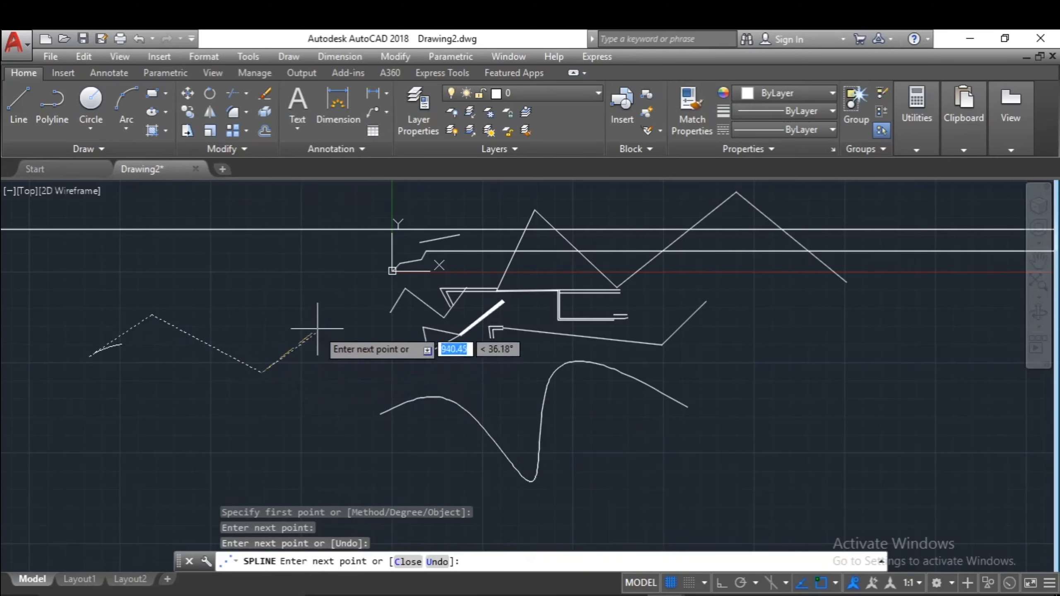
left_click(329, 311)
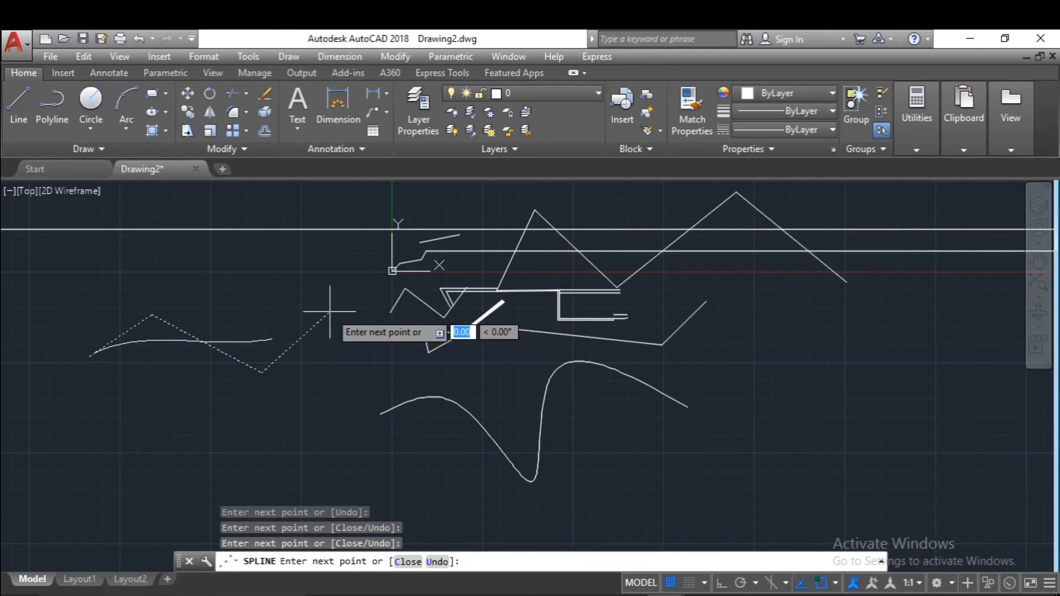
key("Return")
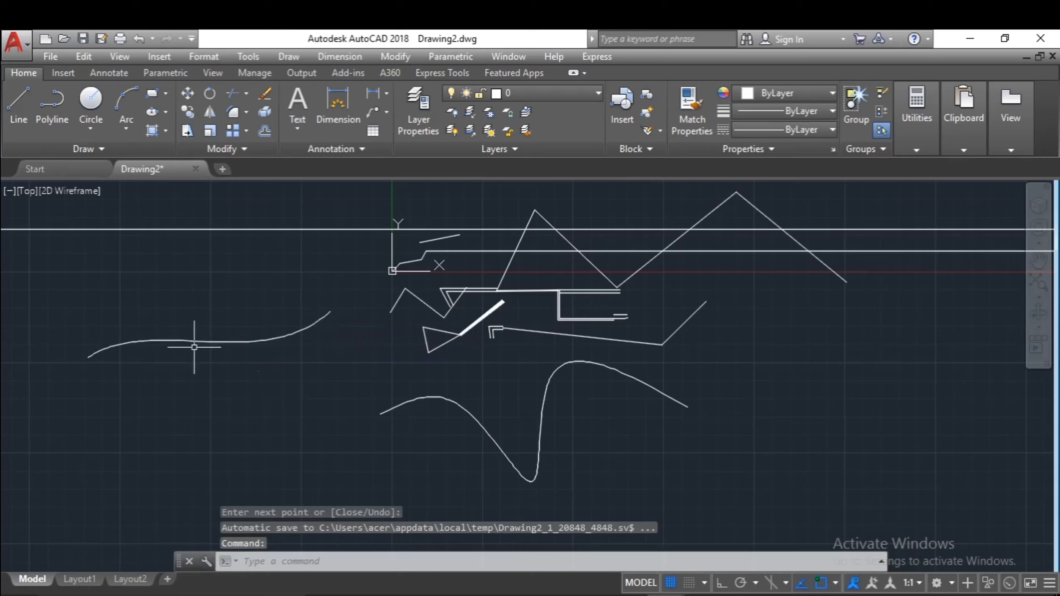
Stretch the new spline's second control vertex up and to the left, and its third control vertex downward.
left_click(187, 342)
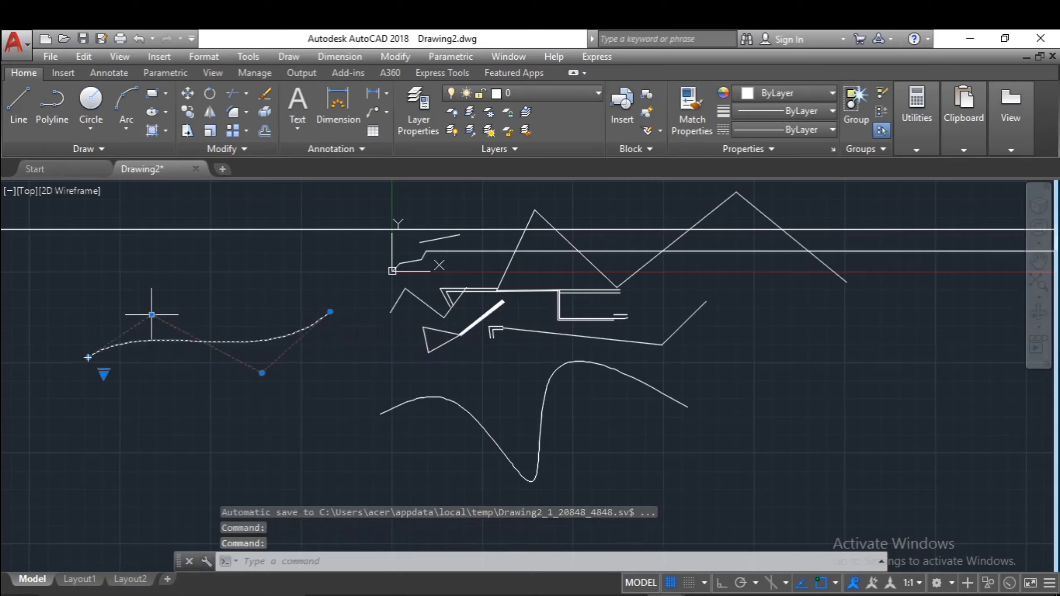
left_click(152, 314)
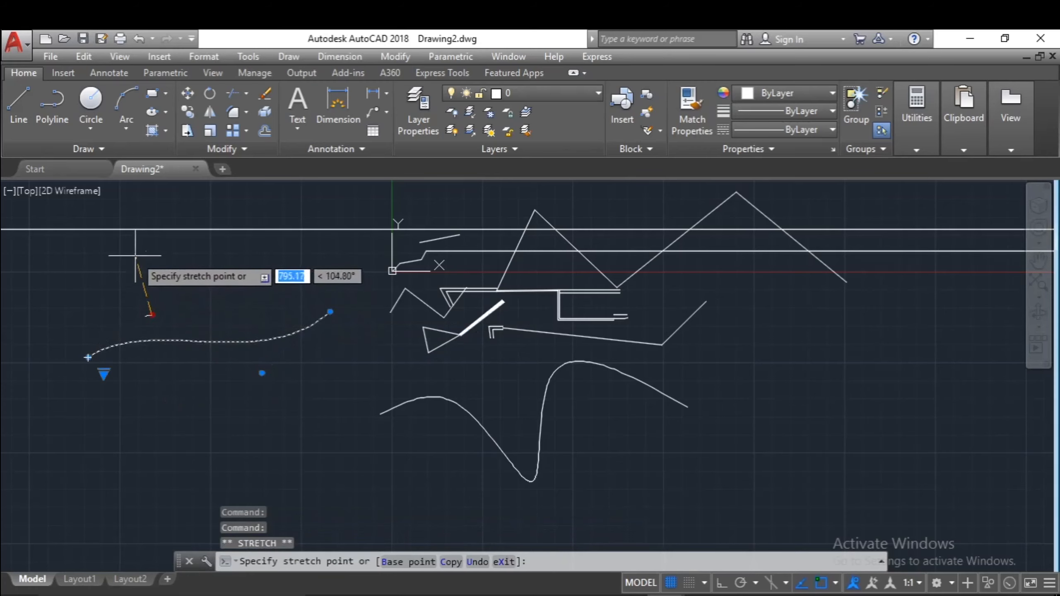
left_click(124, 273)
left_click(261, 373)
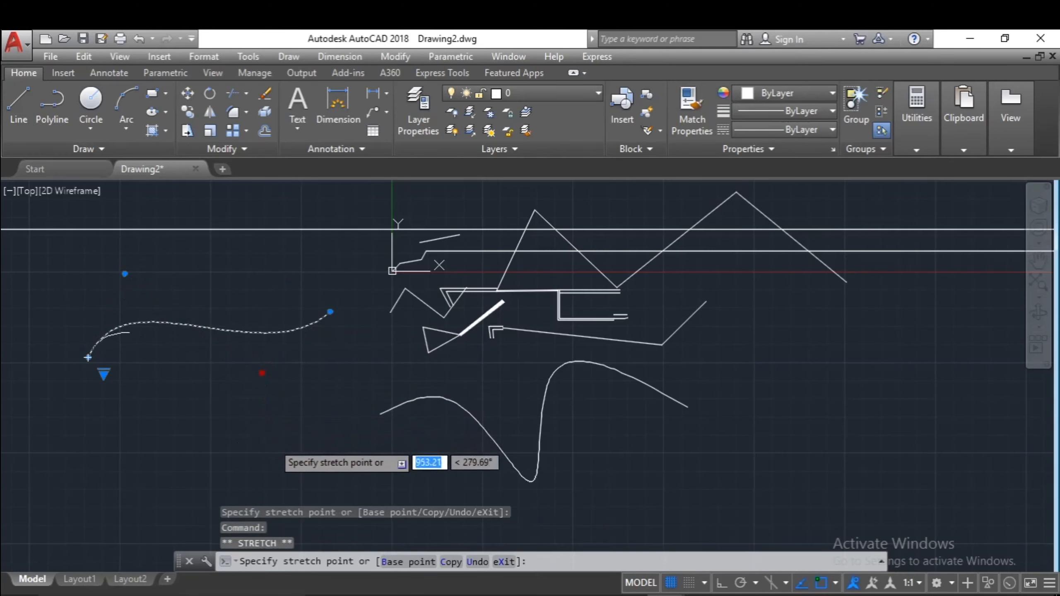
left_click(272, 442)
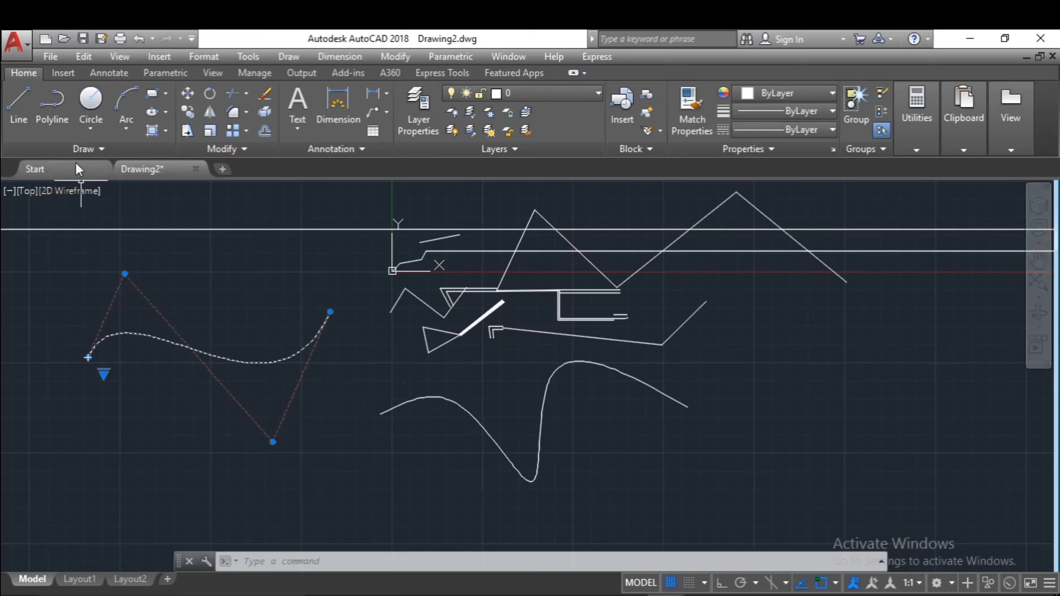
Place multiple point objects scattered around the reshaped fit-point spline.
left_click(71, 151)
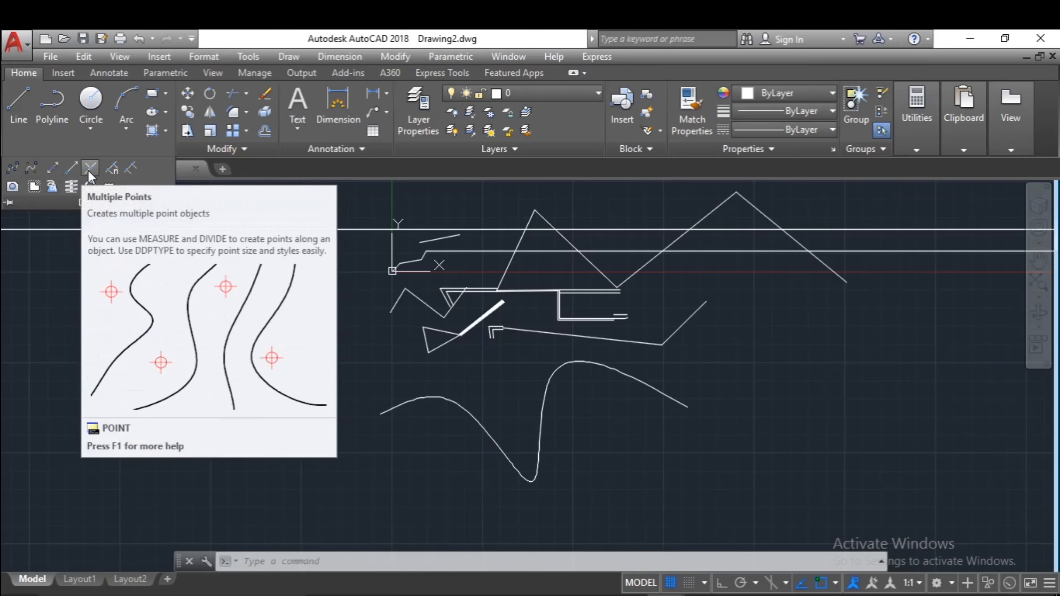
left_click(89, 171)
left_click(494, 392)
left_click(579, 401)
left_click(675, 358)
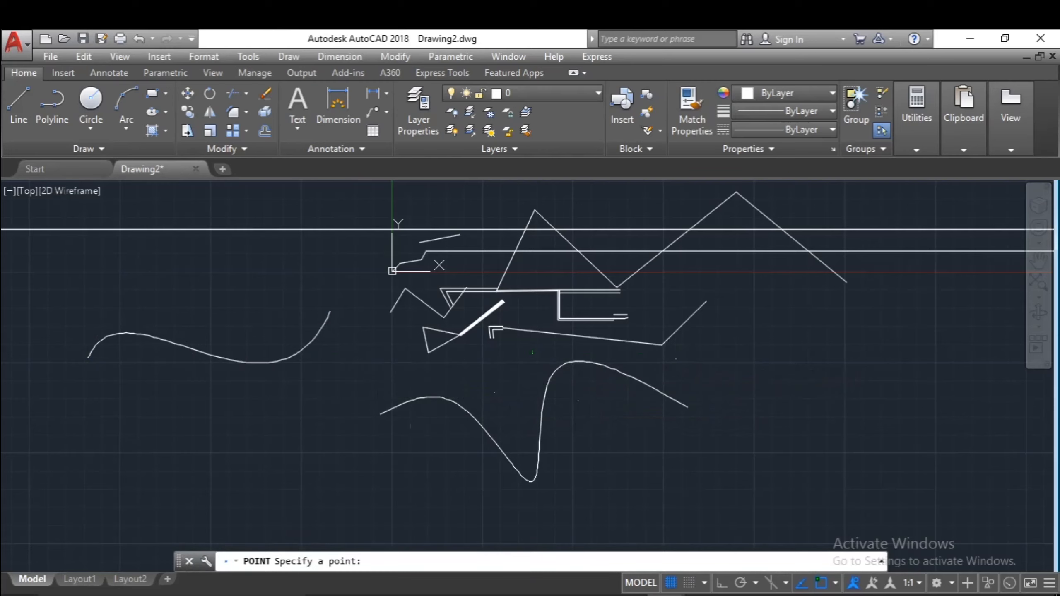
left_click(365, 368)
left_click(428, 447)
left_click(606, 447)
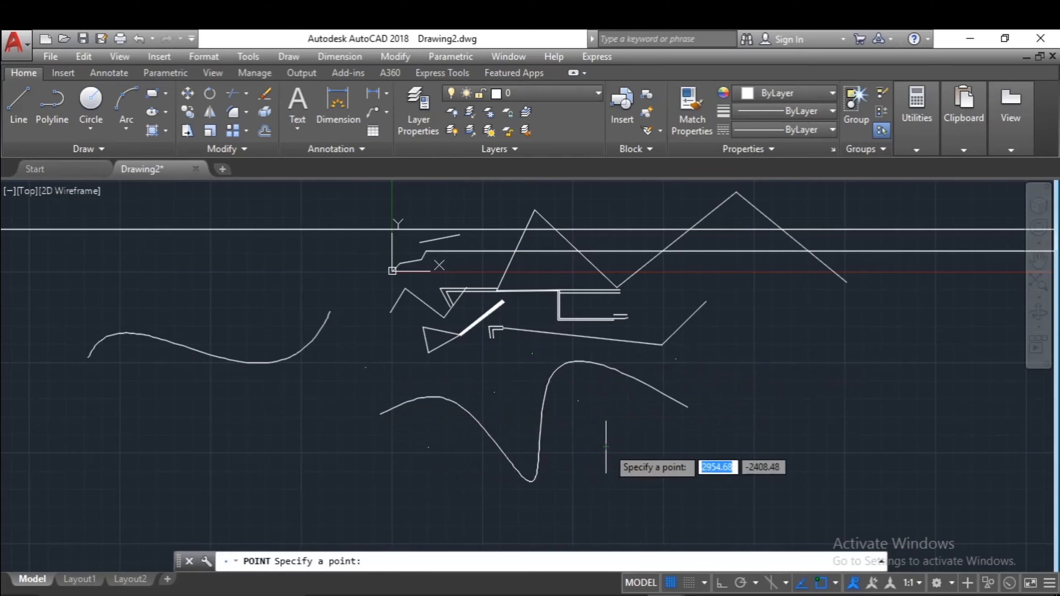
left_click(716, 384)
key("Escape")
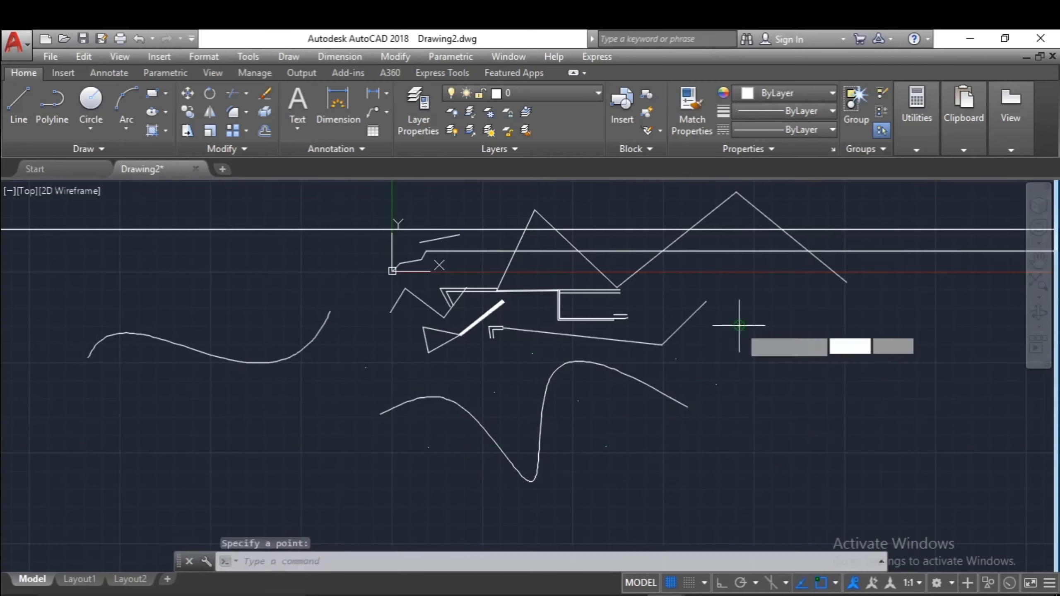
Try to divide the short sloping line above the origin.
left_click(84, 151)
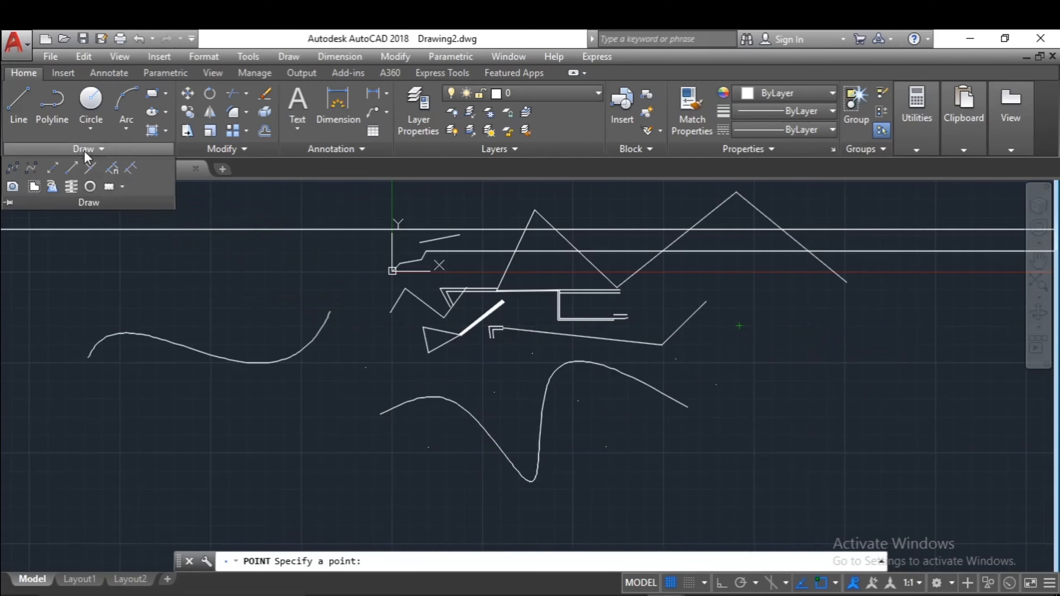
left_click(112, 168)
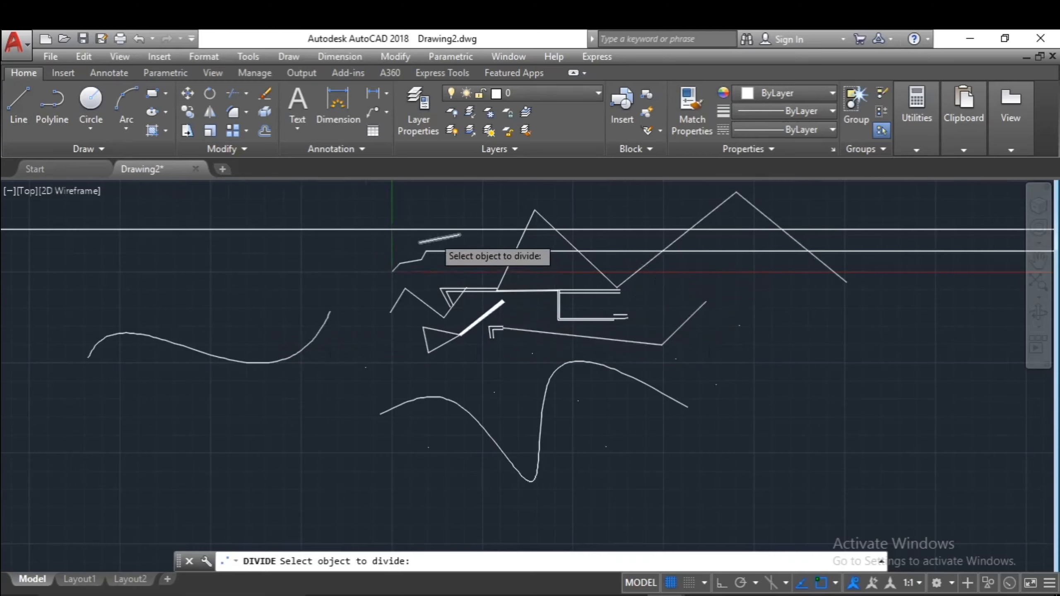
scroll(435, 236, "up", 8)
left_click(435, 254)
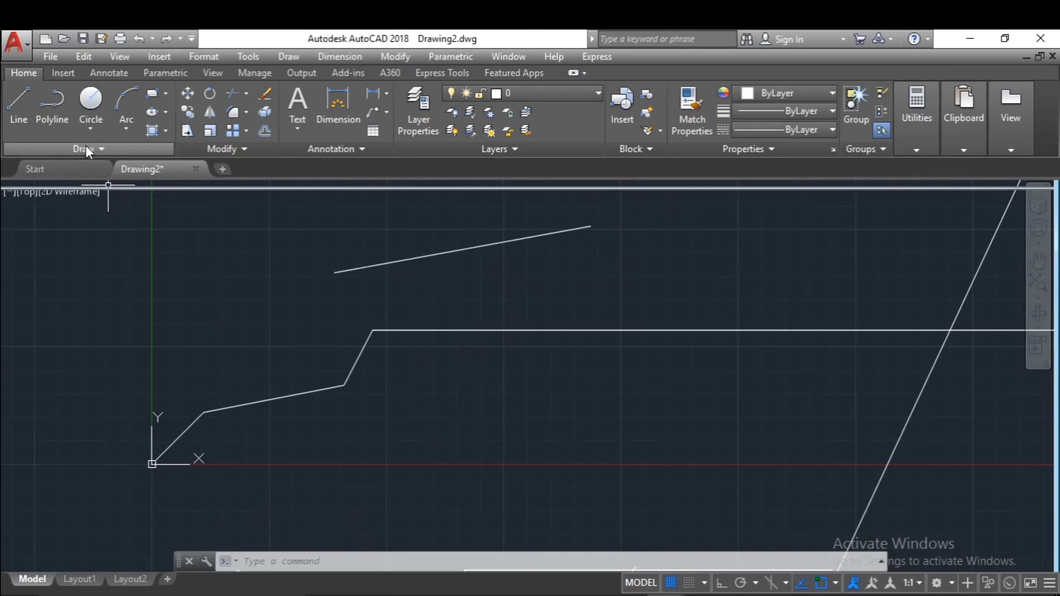
Divide the short sloping line above the origin into 5 equal segments.
mouse_move(388, 261)
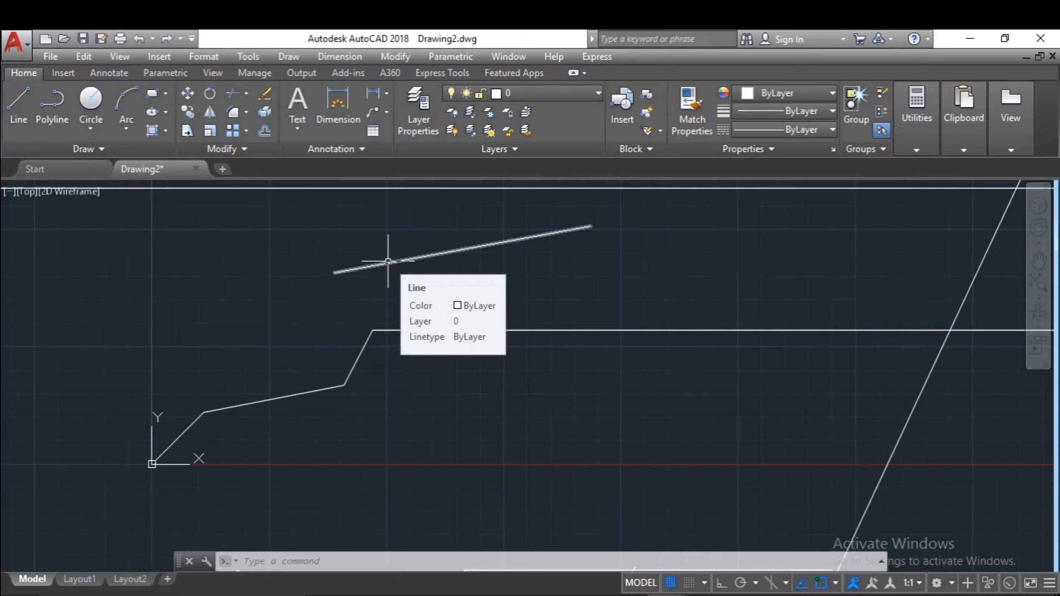
left_click(102, 148)
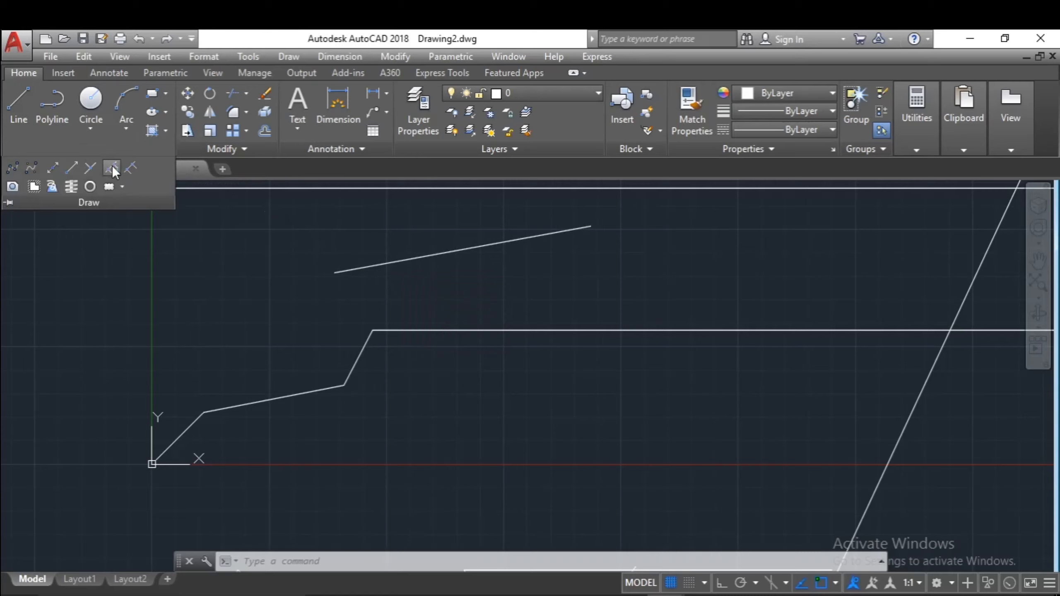
left_click(112, 165)
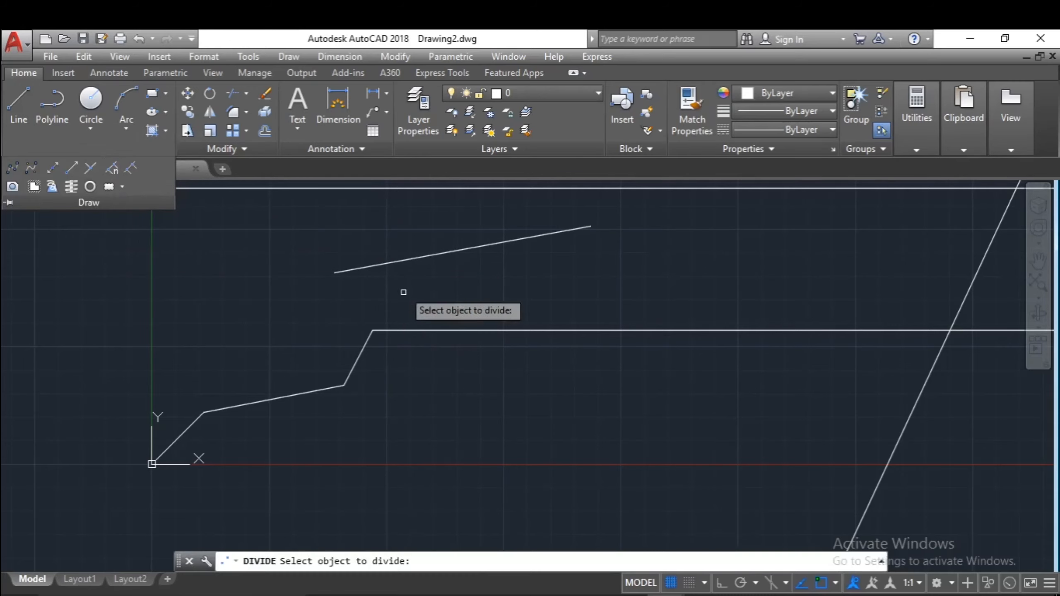
left_click(391, 260)
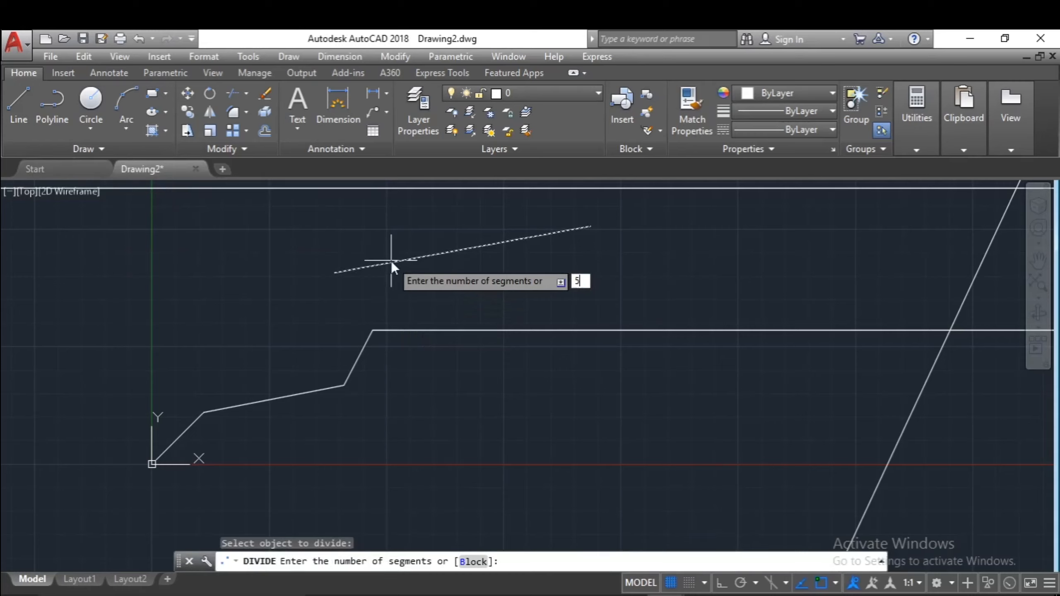
key("Return")
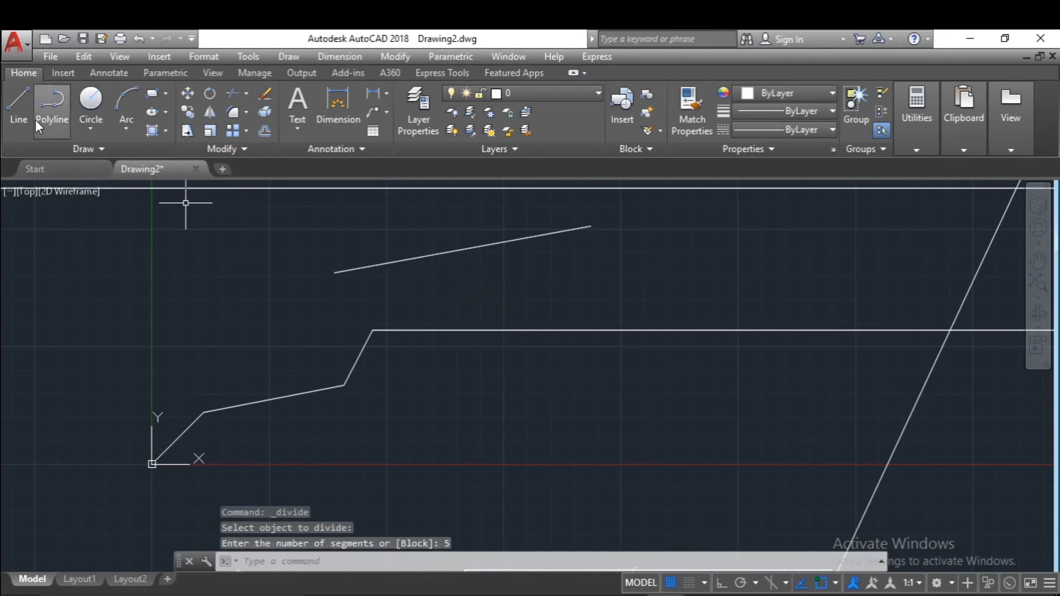
Draw a zigzag of connected line segments below the divided sloping line, with its upper vertices snapped to the four division points.
left_click(18, 112)
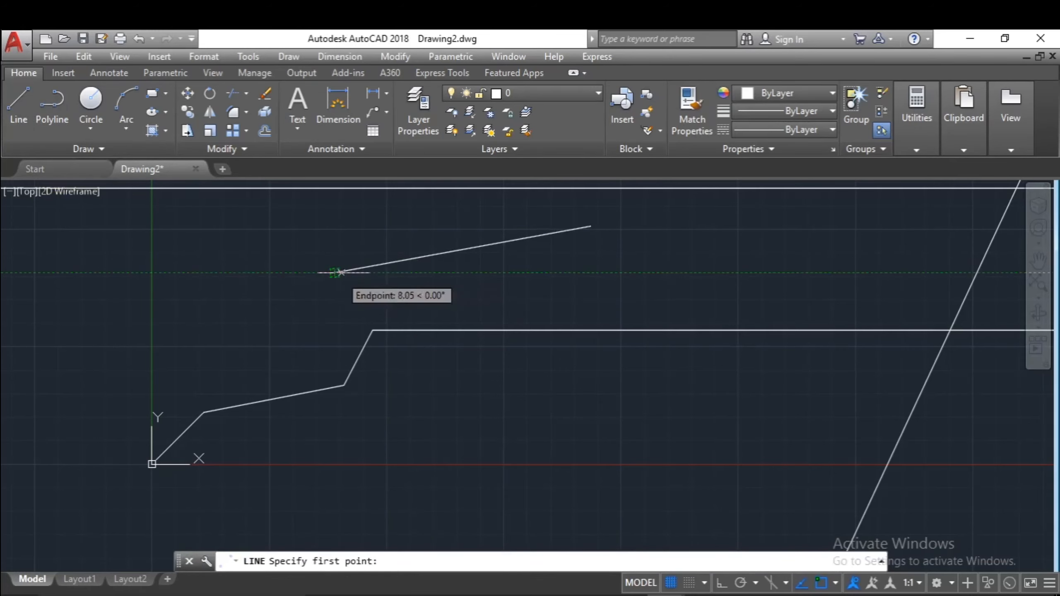
left_click(386, 263)
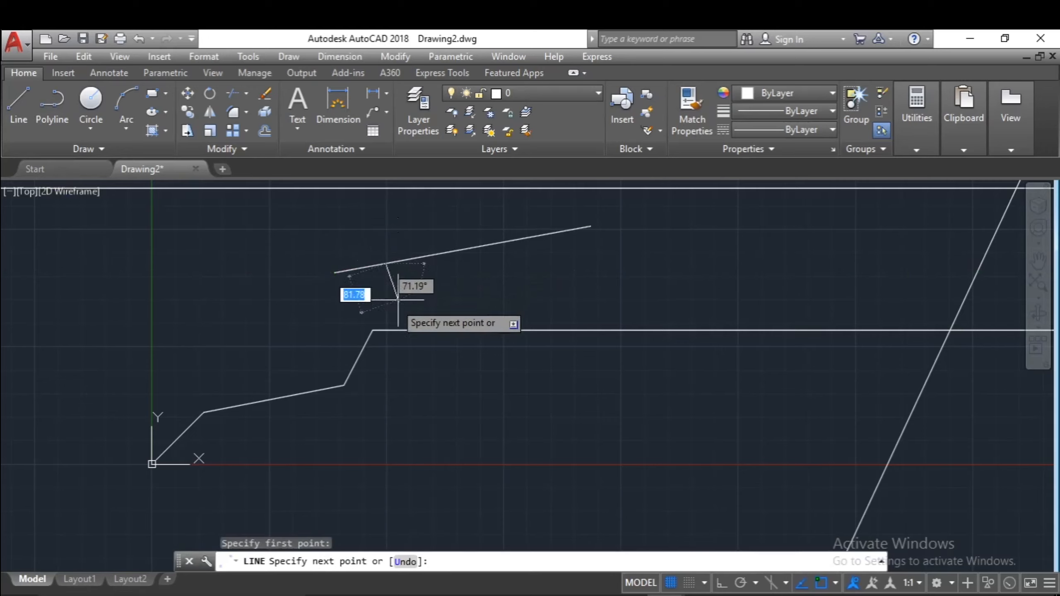
left_click(396, 301)
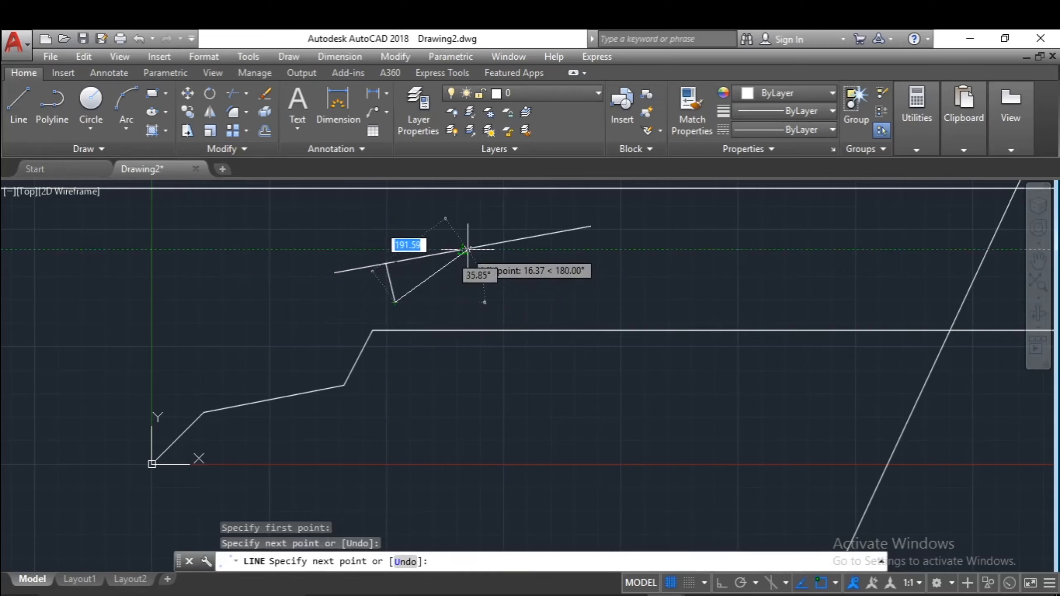
left_click(437, 253)
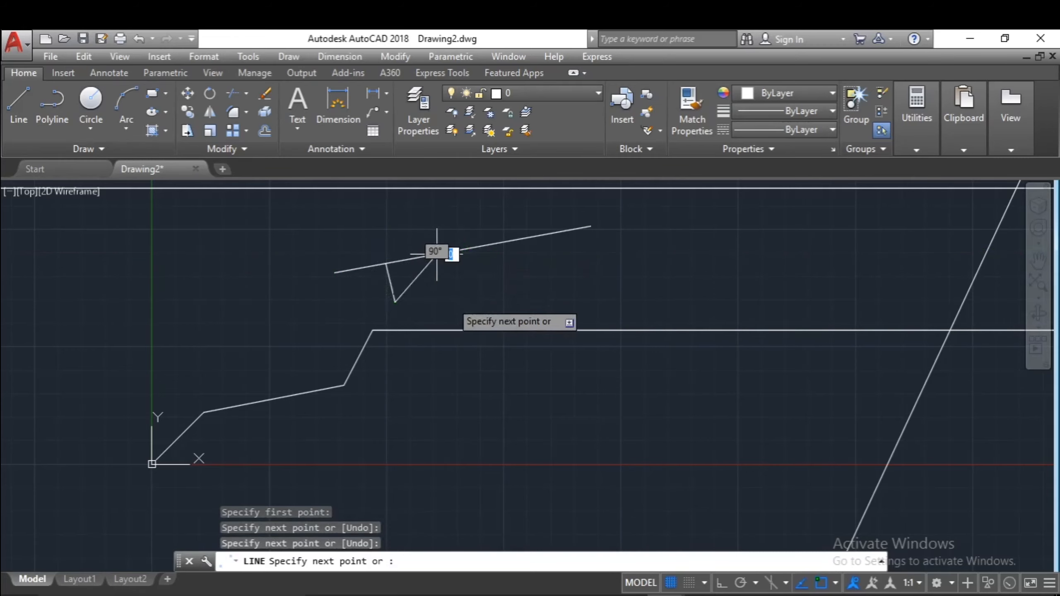
left_click(456, 308)
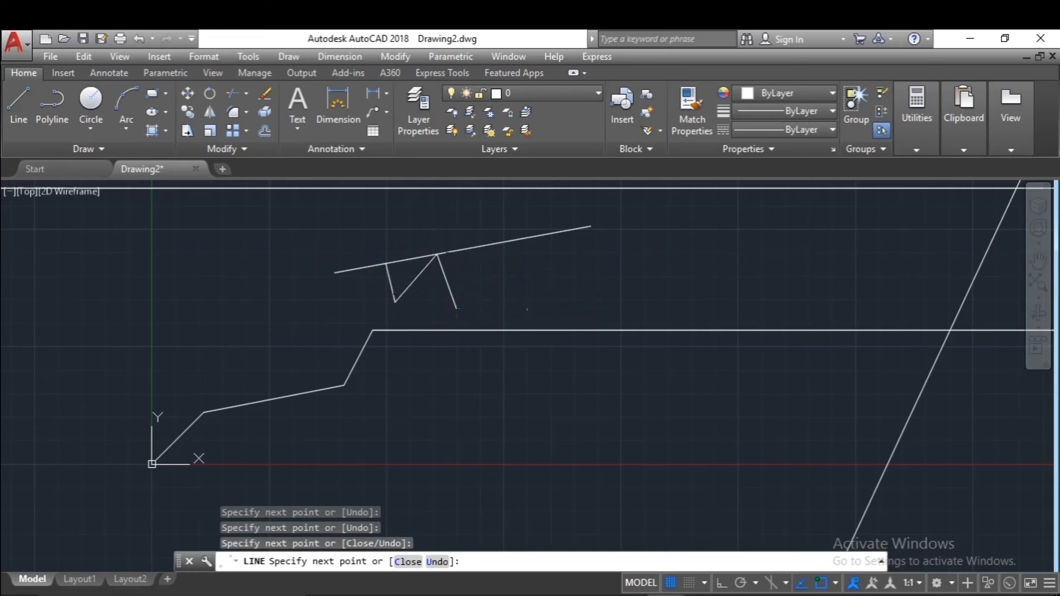
left_click(488, 246)
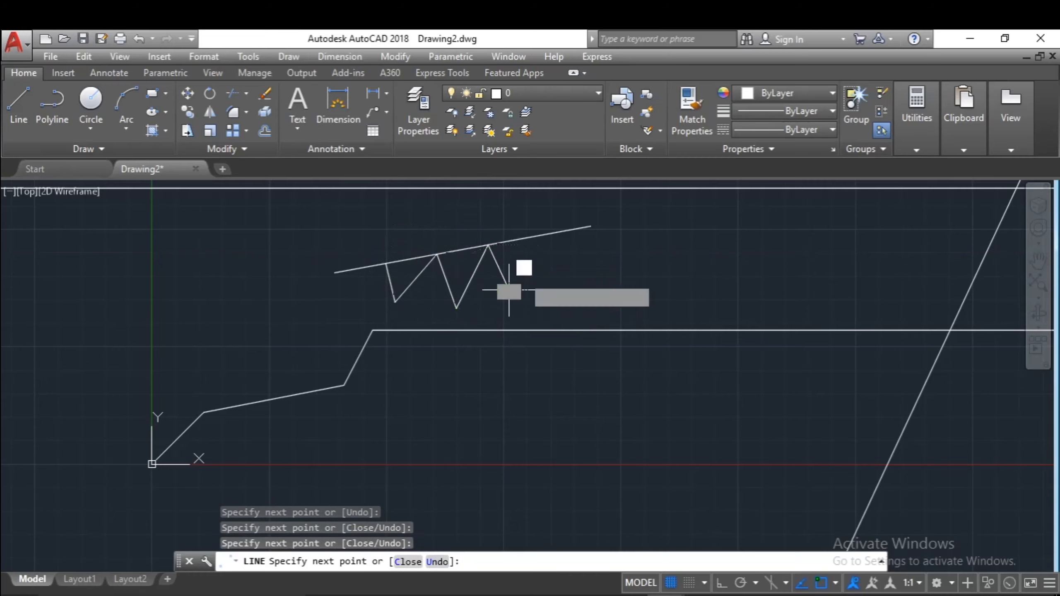
left_click(509, 290)
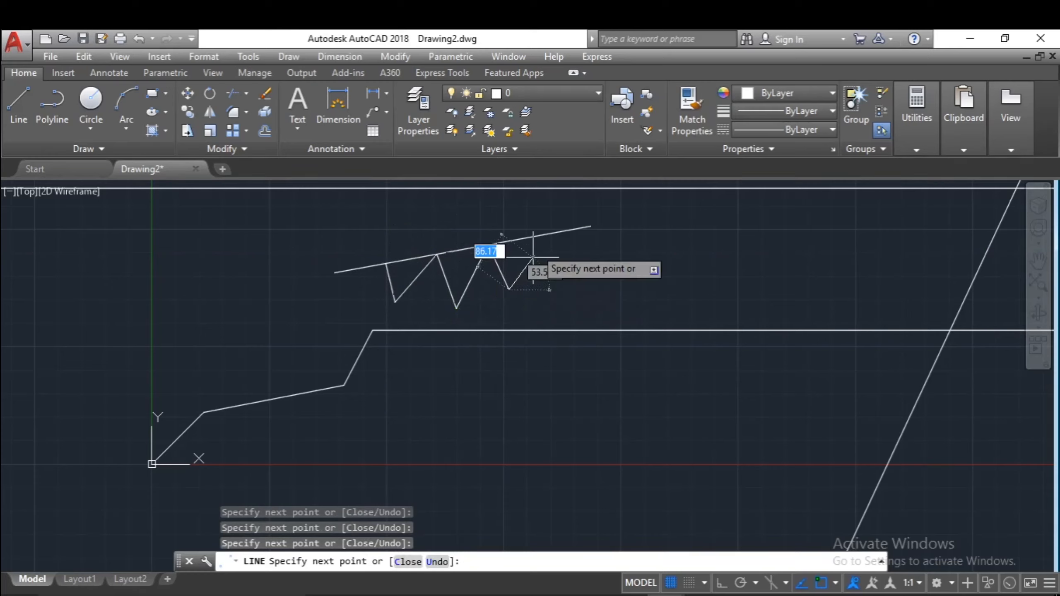
left_click(539, 237)
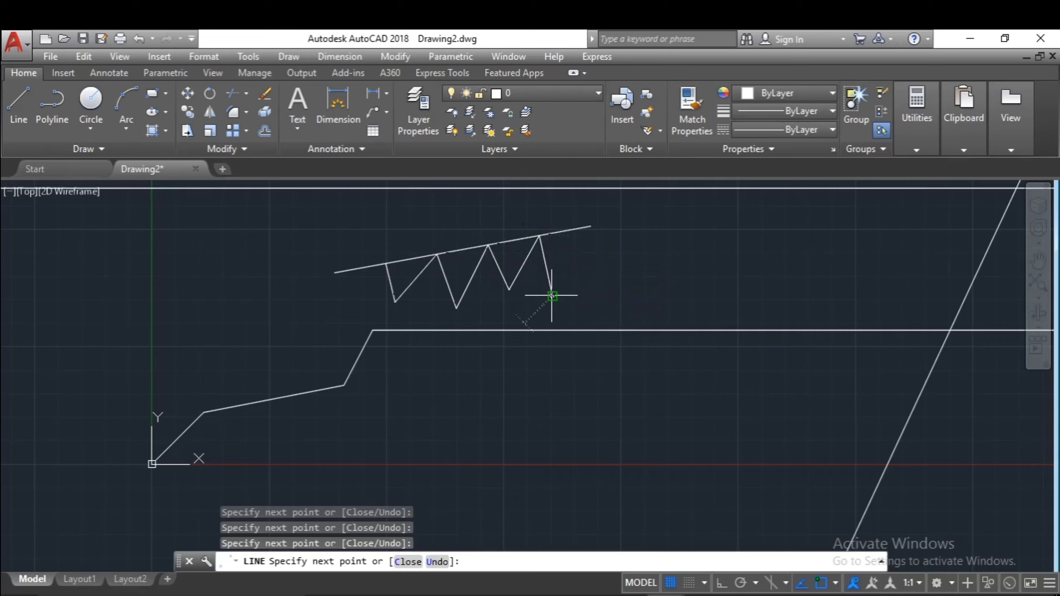
left_click(552, 295)
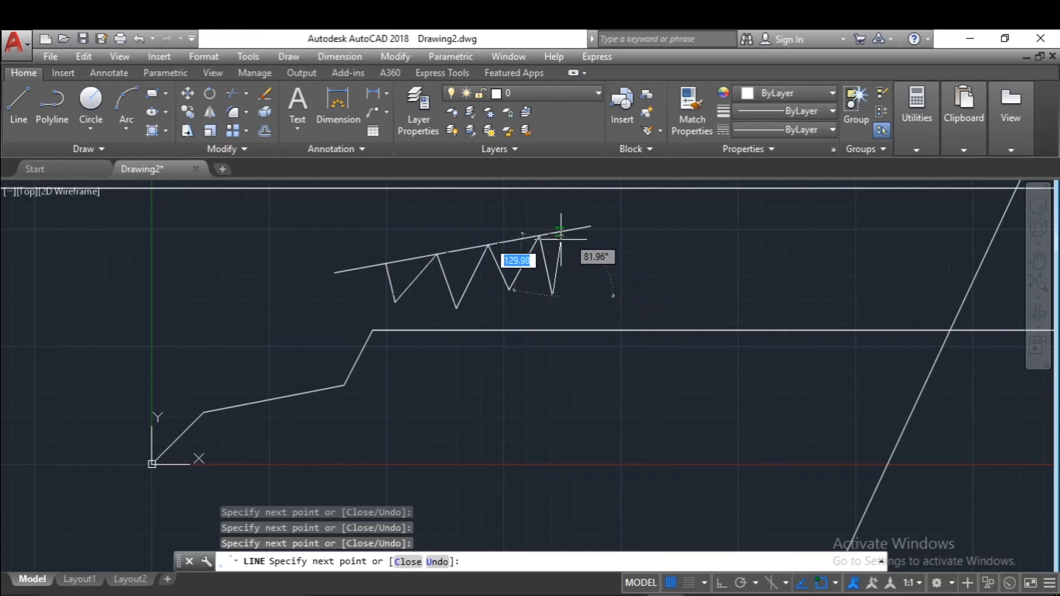
key("Return")
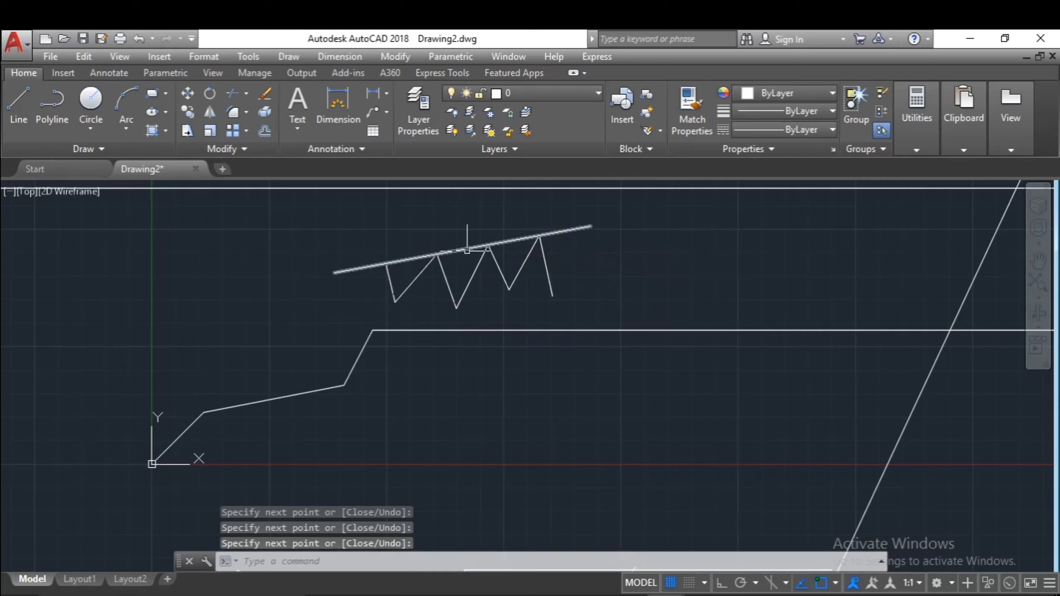
Move the divided sloping line up and to the left, away from the zigzag.
left_click(370, 264)
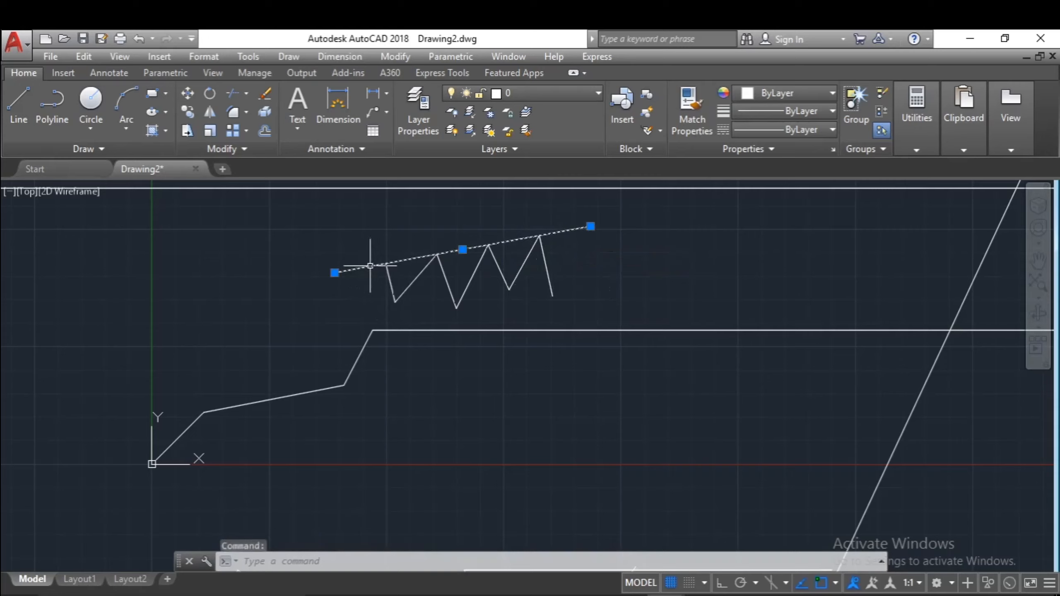
left_click(462, 249)
left_click(440, 217)
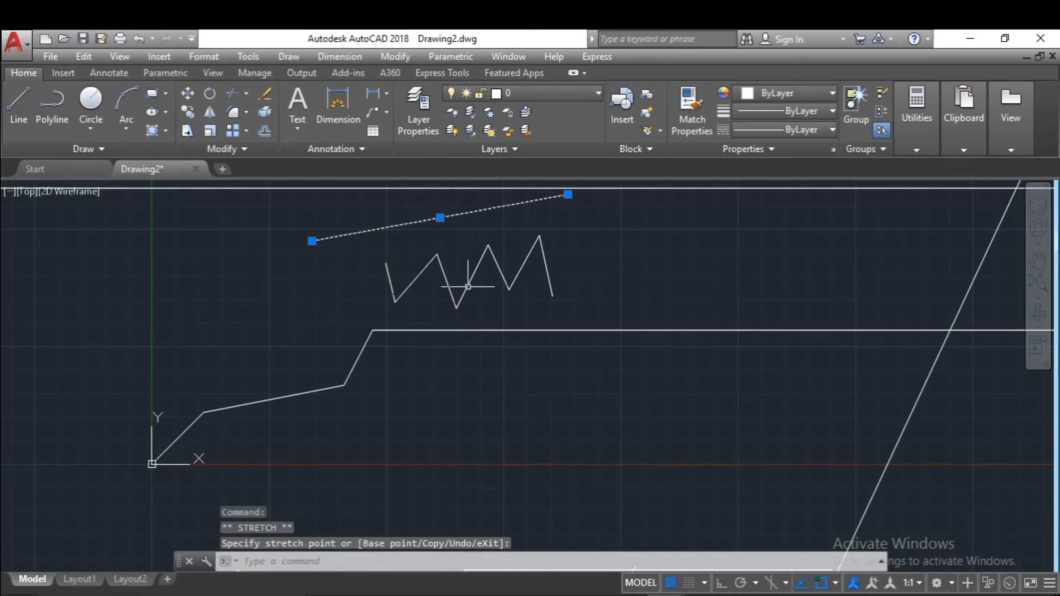
Erase the sloping line and every segment of the zigzag, keeping the division points.
left_click(390, 283)
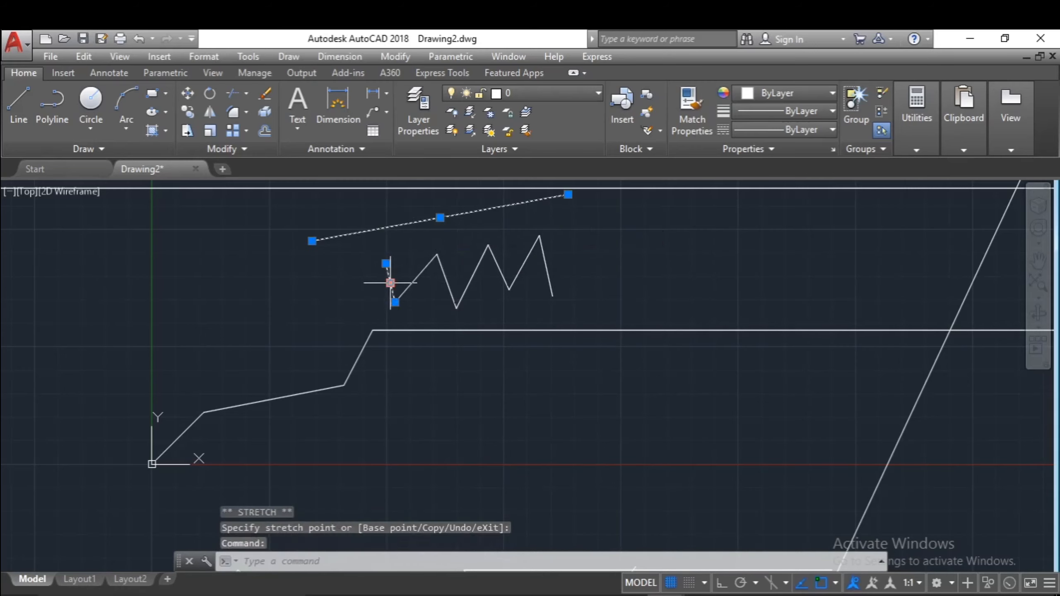
key("Delete")
left_click(415, 279)
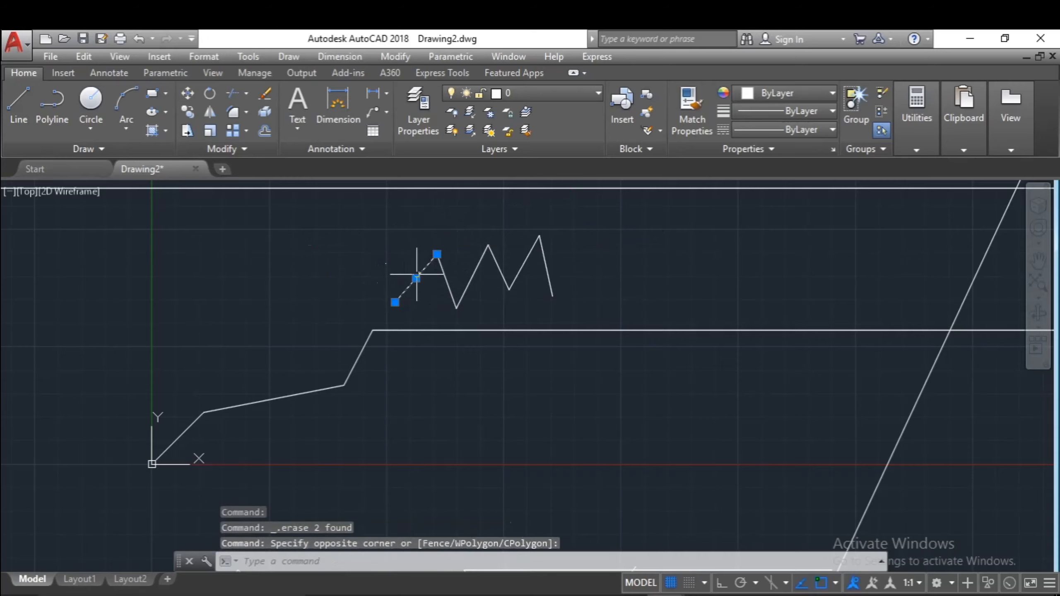
key("Delete")
left_click(444, 280)
key("Delete")
left_click(475, 271)
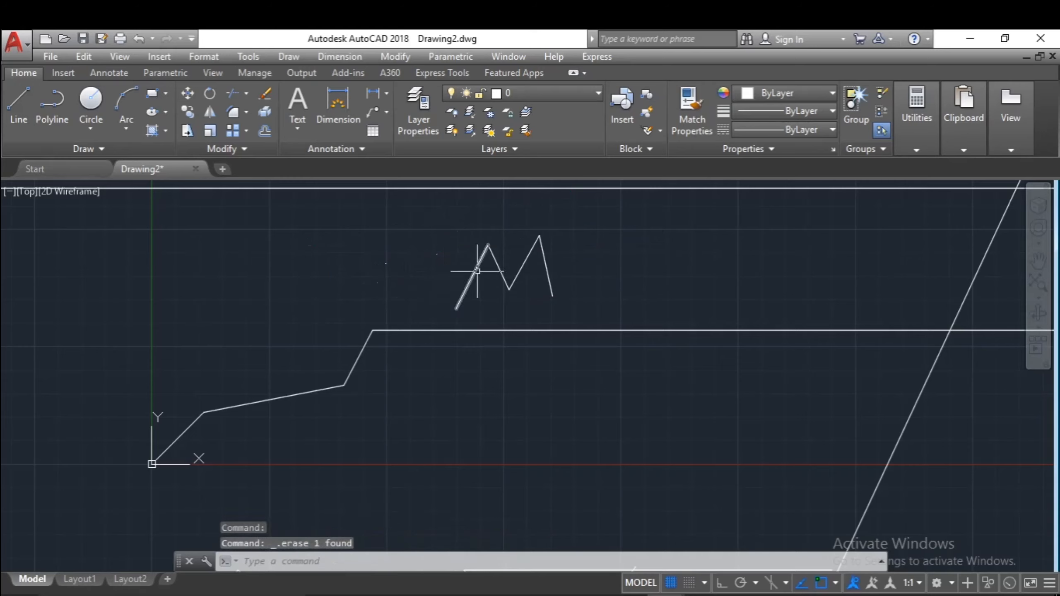
key("Delete")
left_click(499, 270)
key("Delete")
left_click(518, 265)
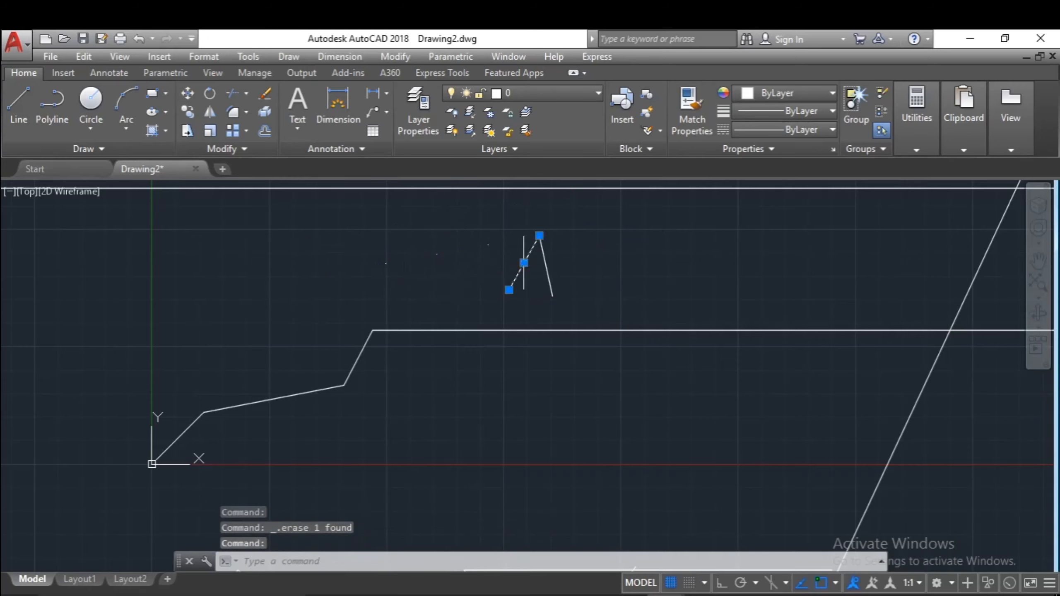
key("Delete")
left_click(544, 265)
key("Delete")
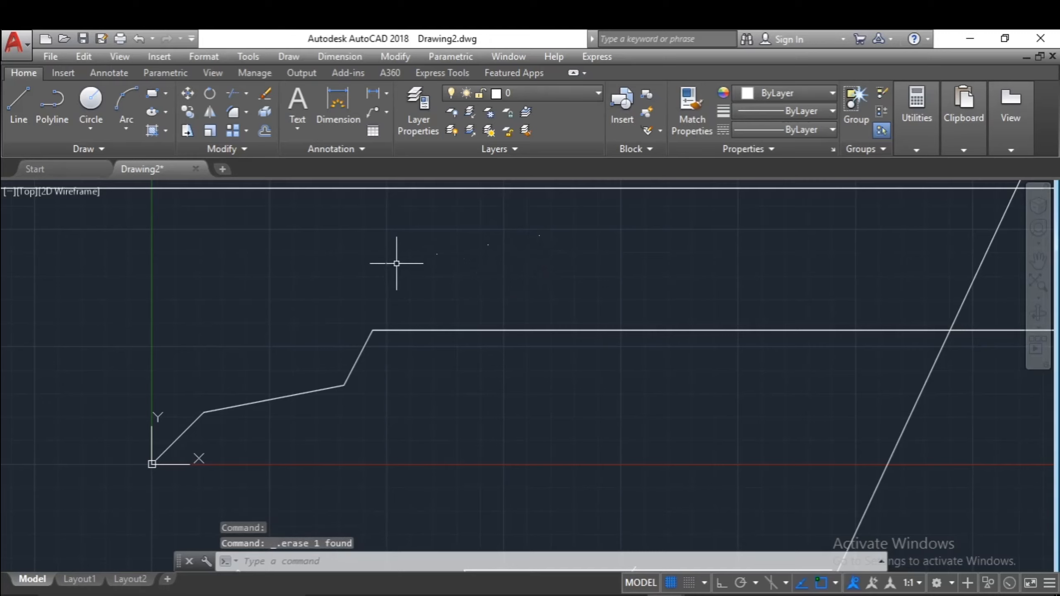
Draw a center-radius circle of radius 50 centred on the leftmost division point.
scroll(395, 263, "down", 2)
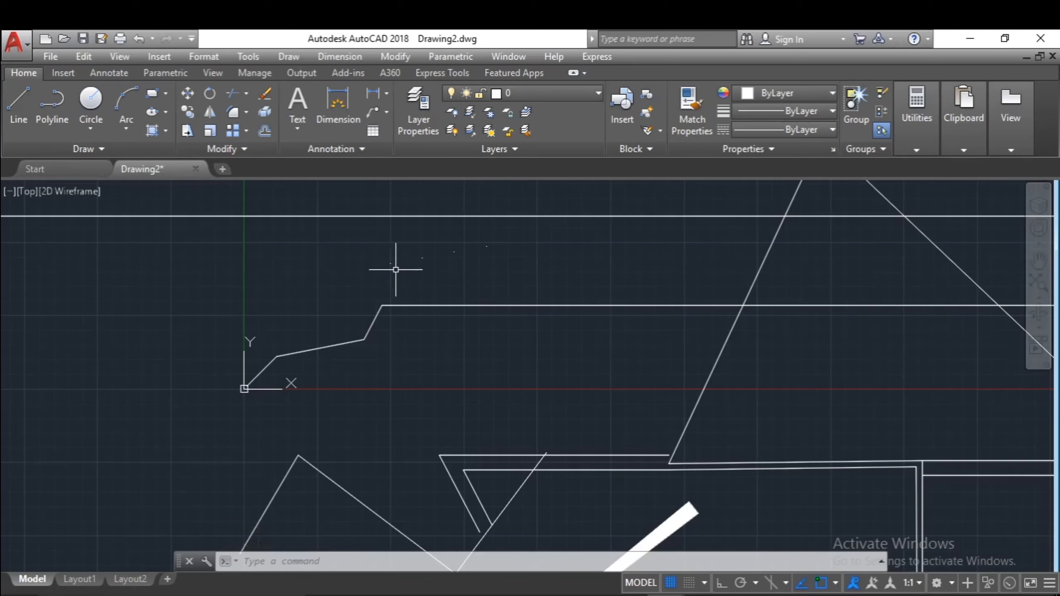
scroll(396, 270, "down", 2)
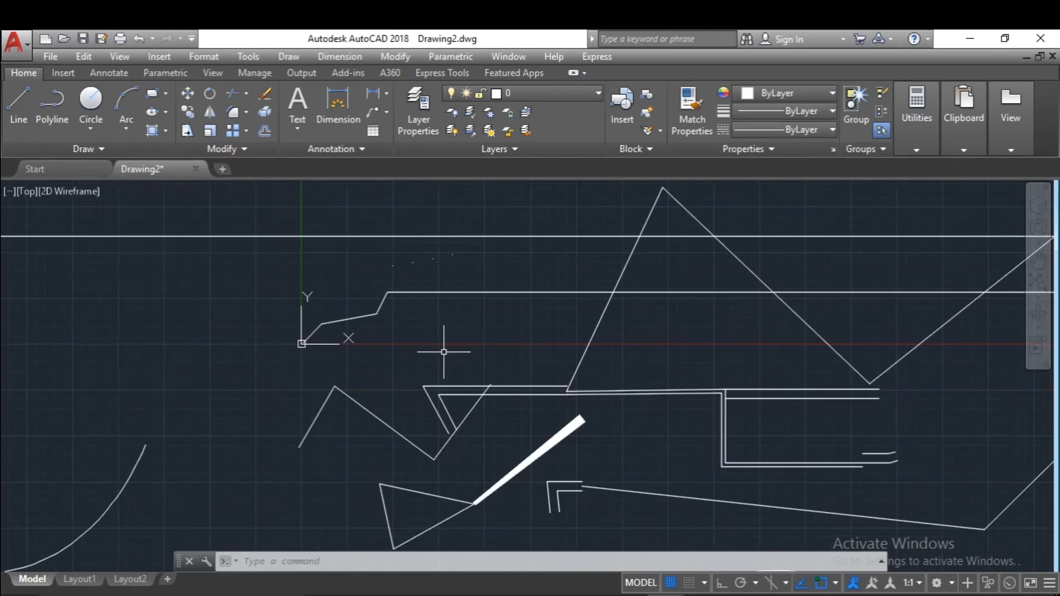
scroll(409, 271, "up", 4)
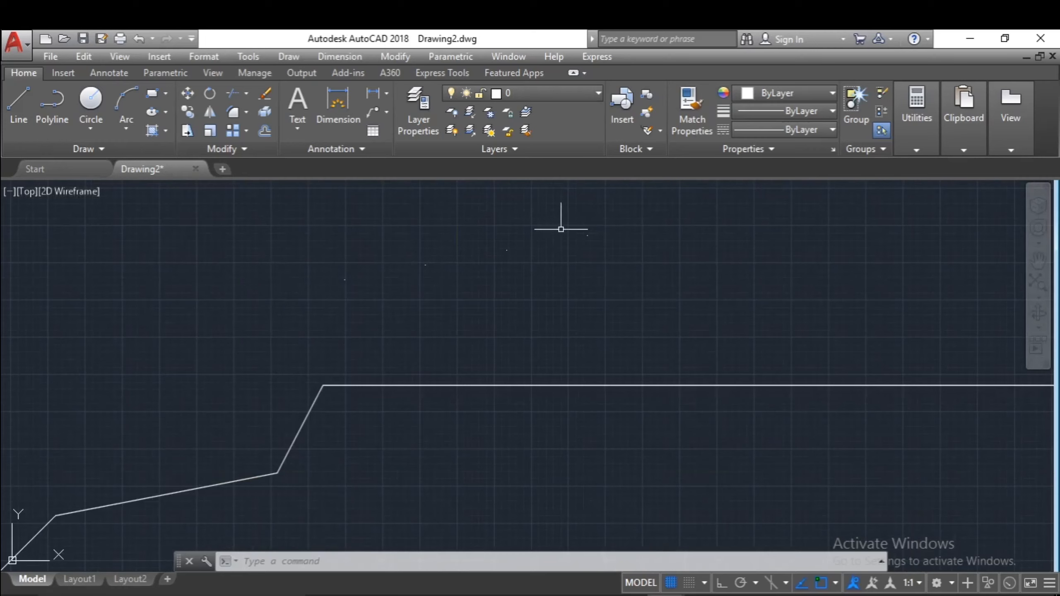
left_click(90, 149)
left_click(91, 130)
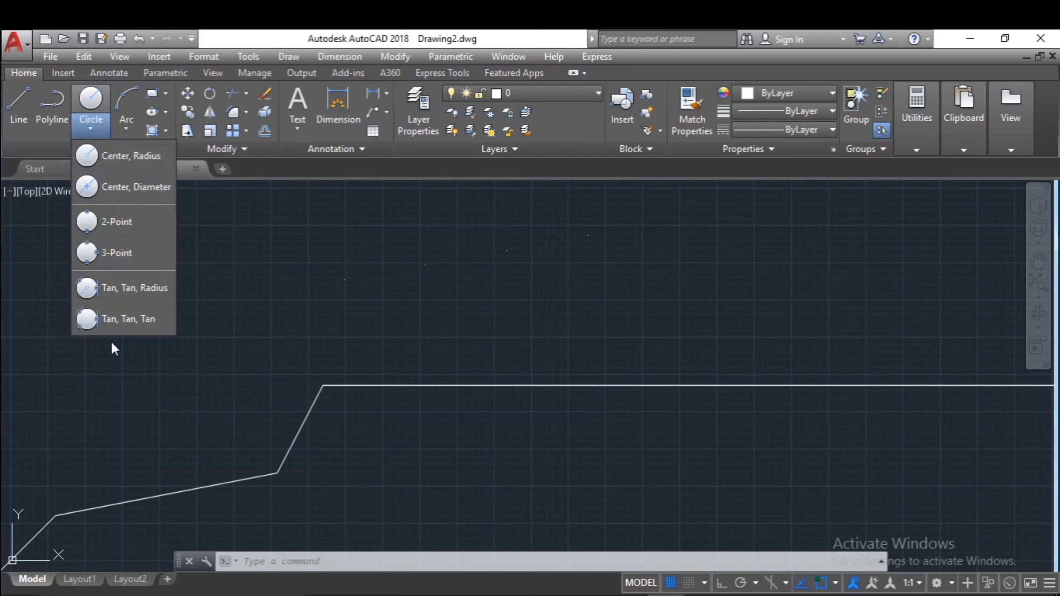
left_click(94, 156)
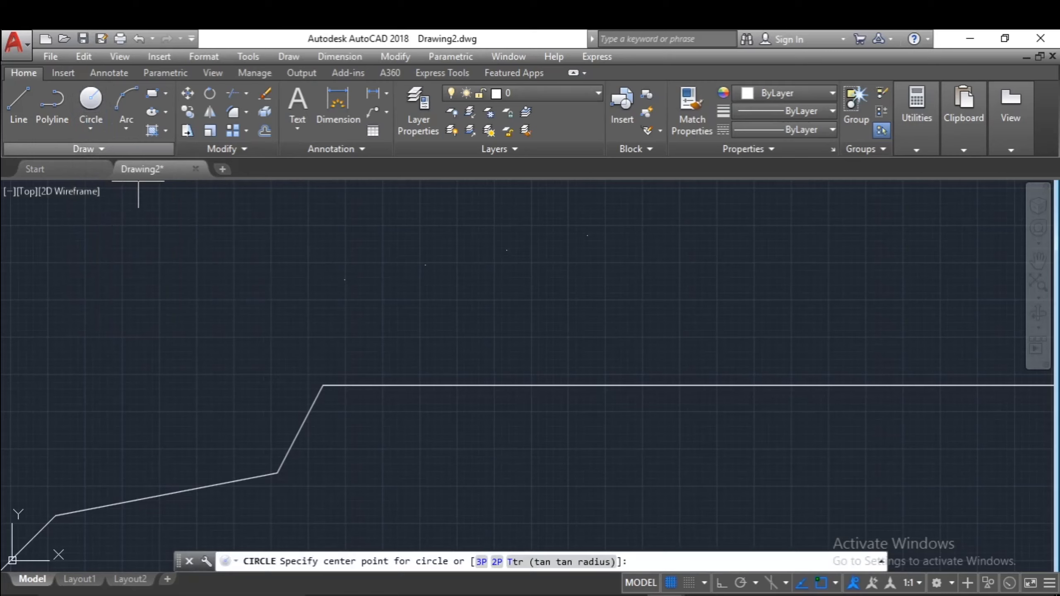
left_click(344, 280)
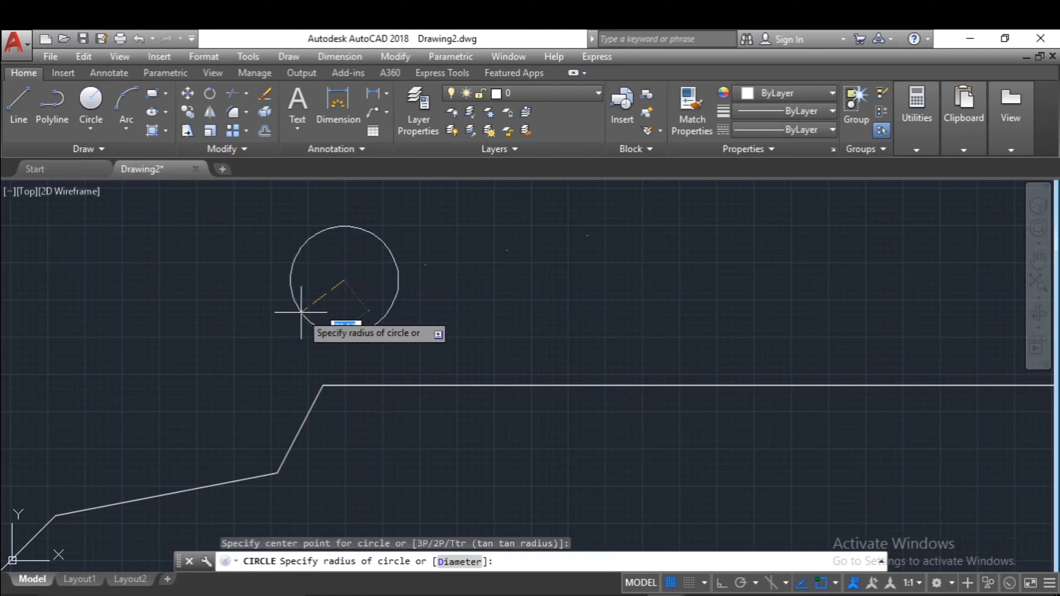
type("50")
key("Return")
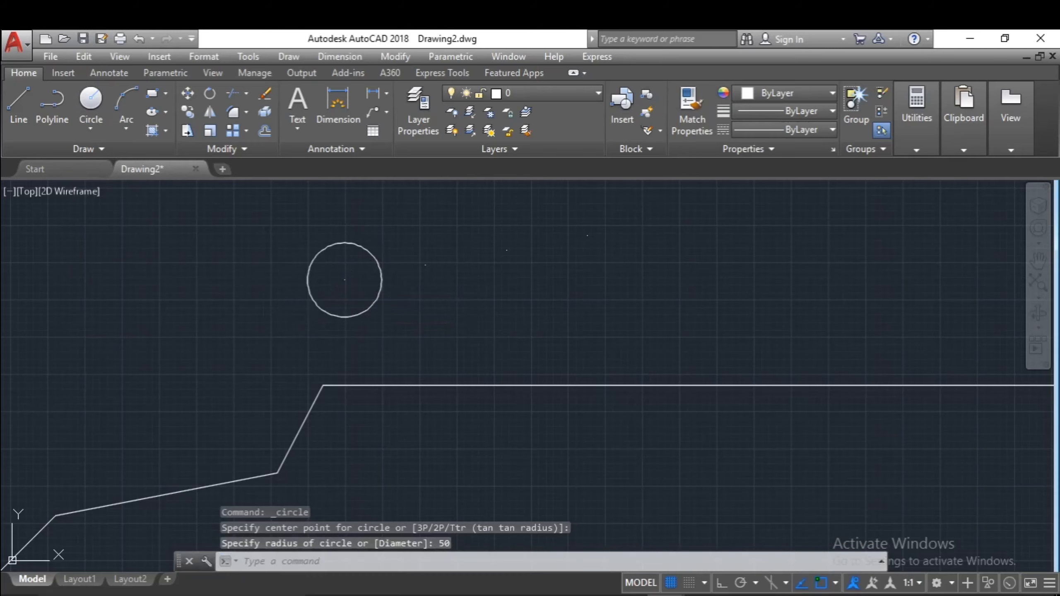
Add a radius dimension to the new circle, placing its text up and to the left of the circle.
left_click(386, 112)
left_click(383, 93)
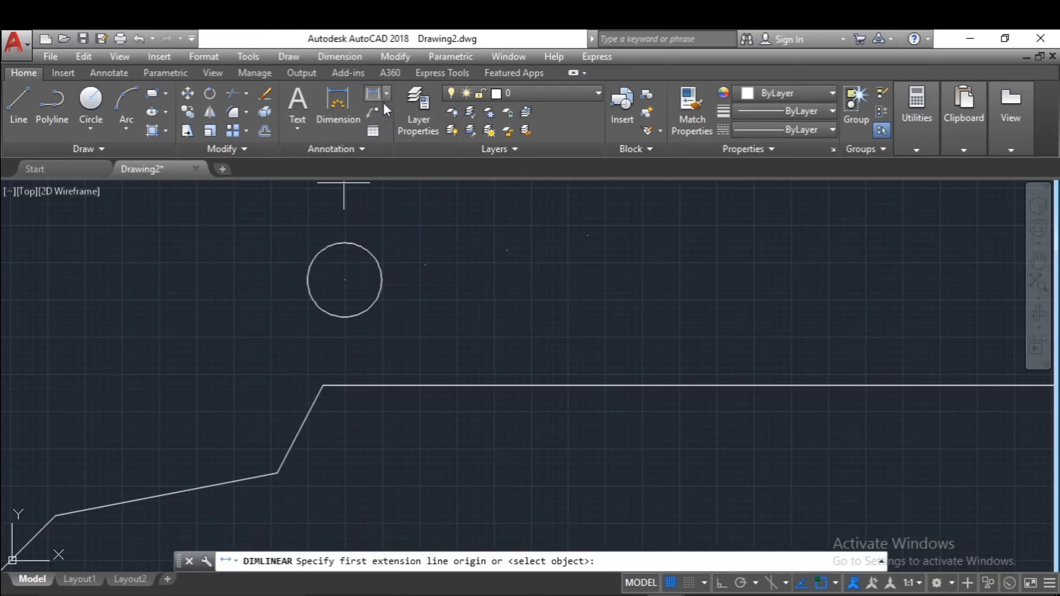
left_click(384, 93)
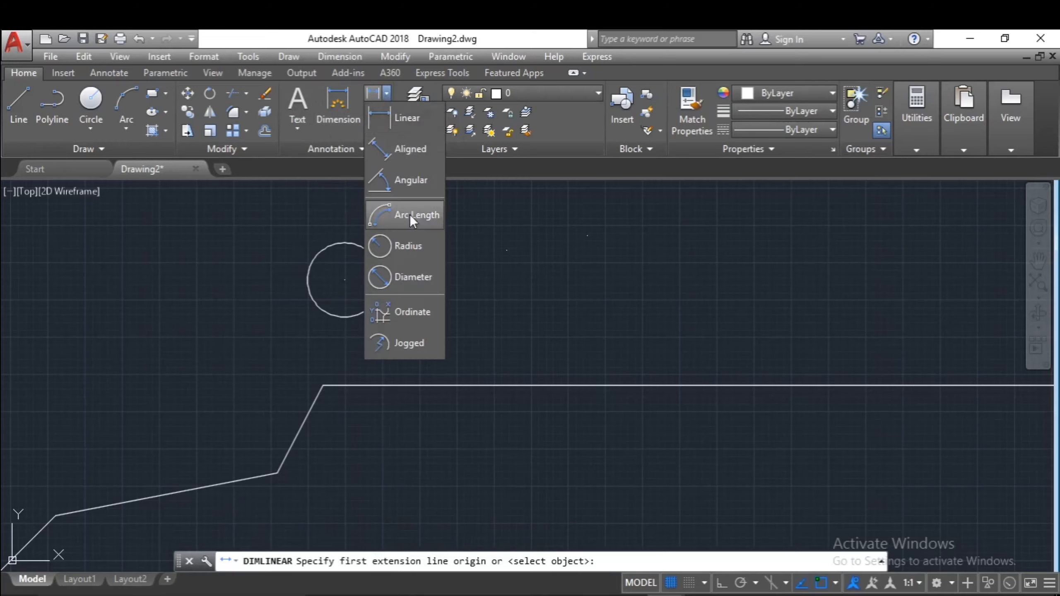
left_click(418, 251)
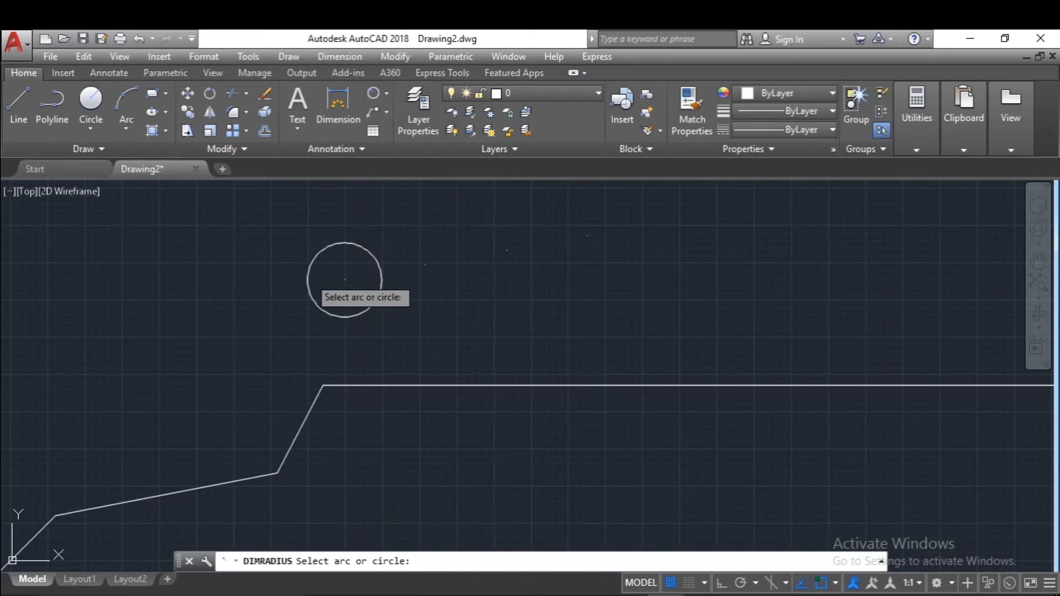
left_click(308, 277)
left_click(229, 246)
scroll(230, 246, "up", 6)
scroll(234, 250, "down", 3)
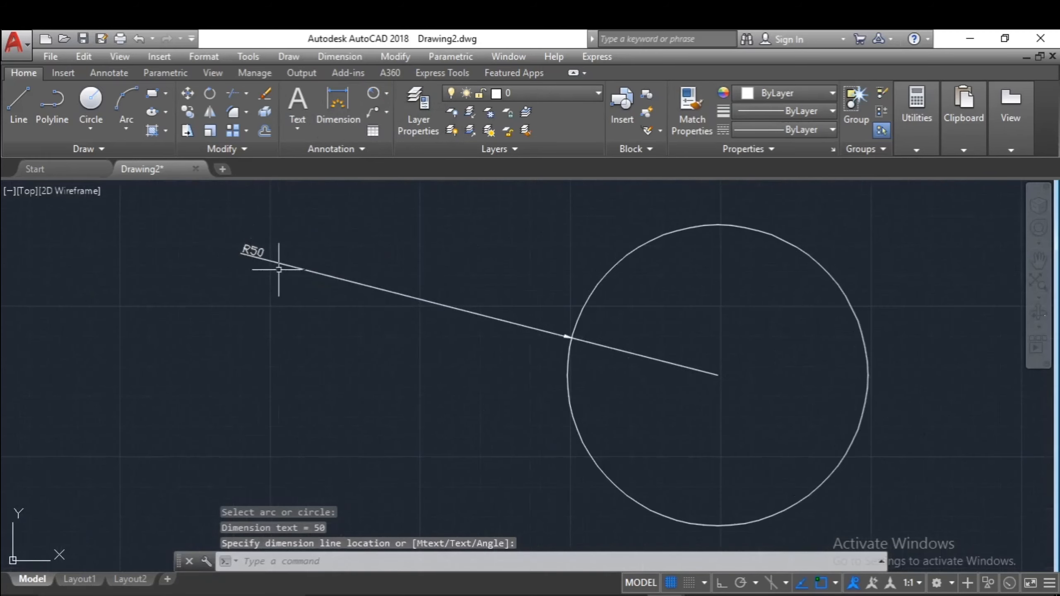
Delete the circle's radius dimension.
scroll(383, 272, "down", 2)
left_click(358, 260)
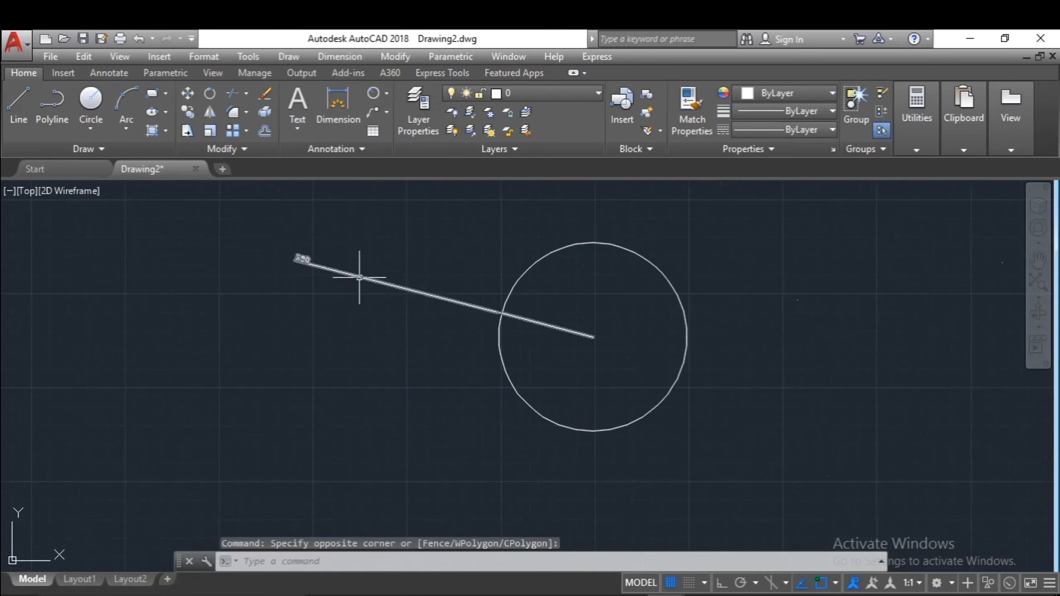
left_click(358, 278)
key("Delete")
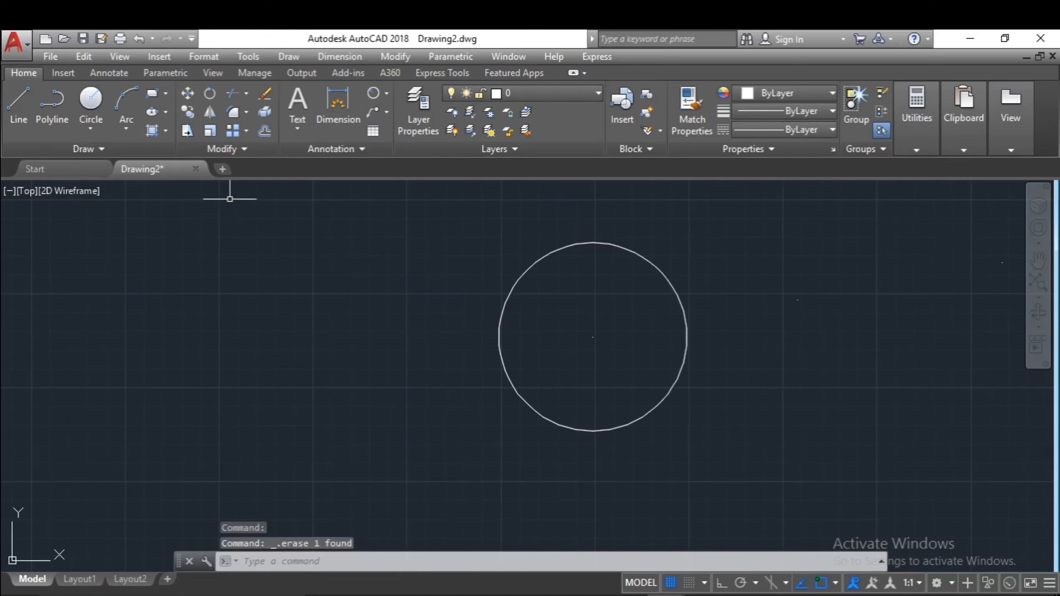
Draw a center-diameter circle of diameter 100 centred on the rightmost division point.
left_click(93, 130)
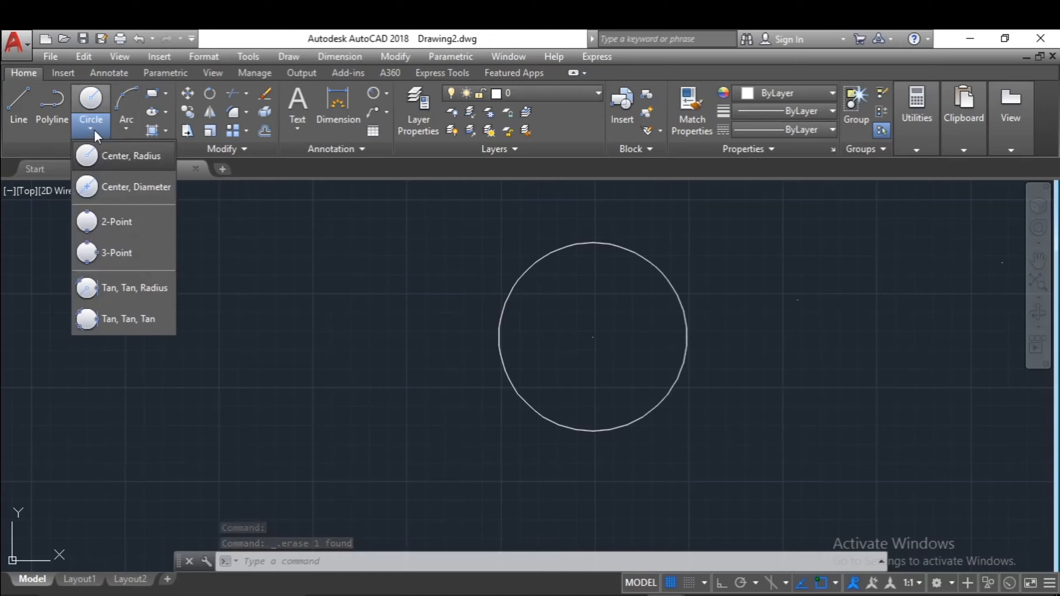
left_click(91, 187)
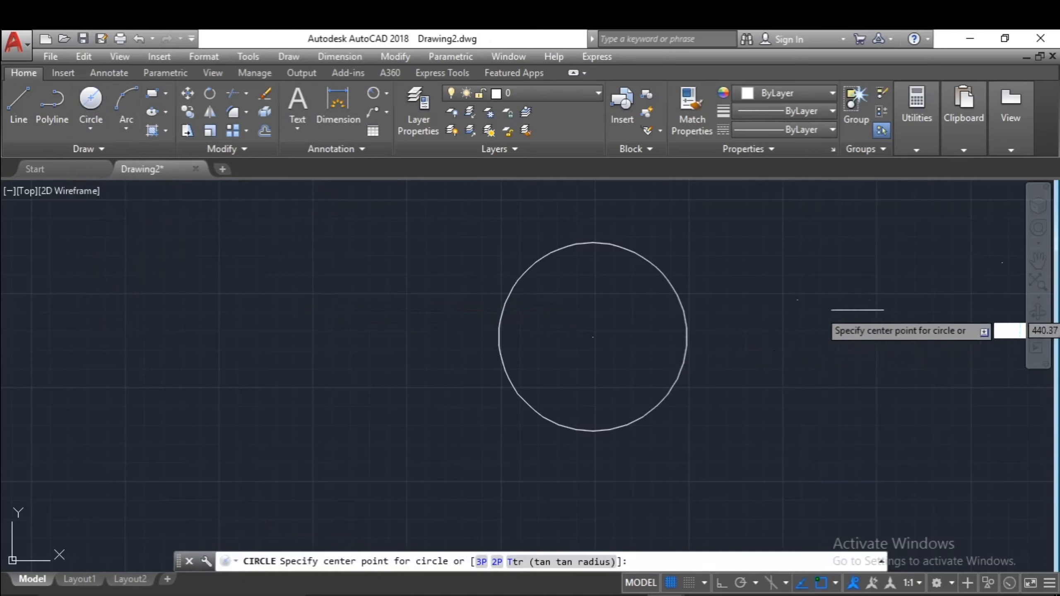
scroll(527, 313, "down", 3)
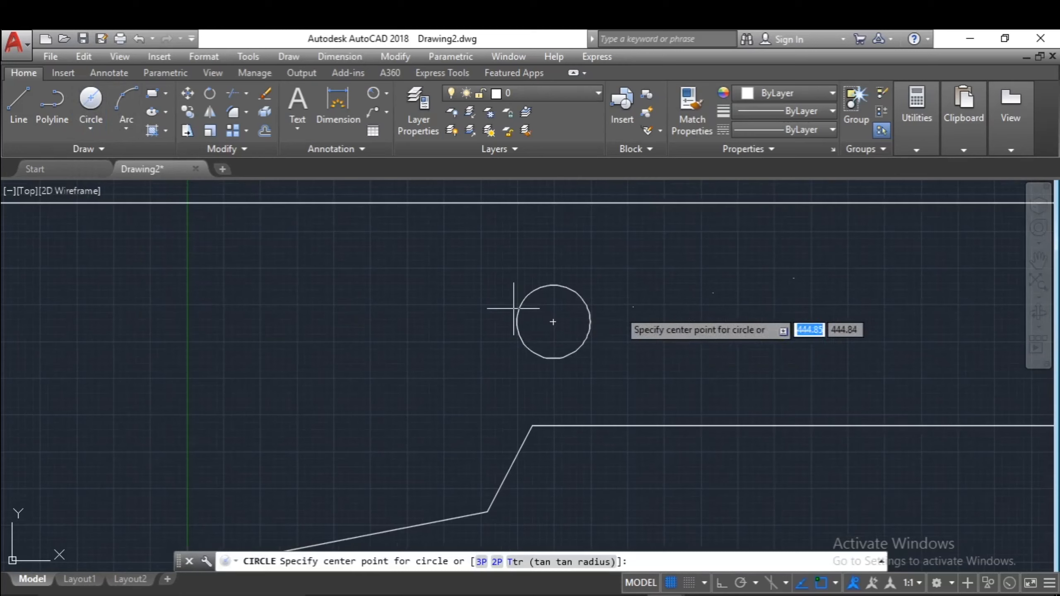
left_click(793, 278)
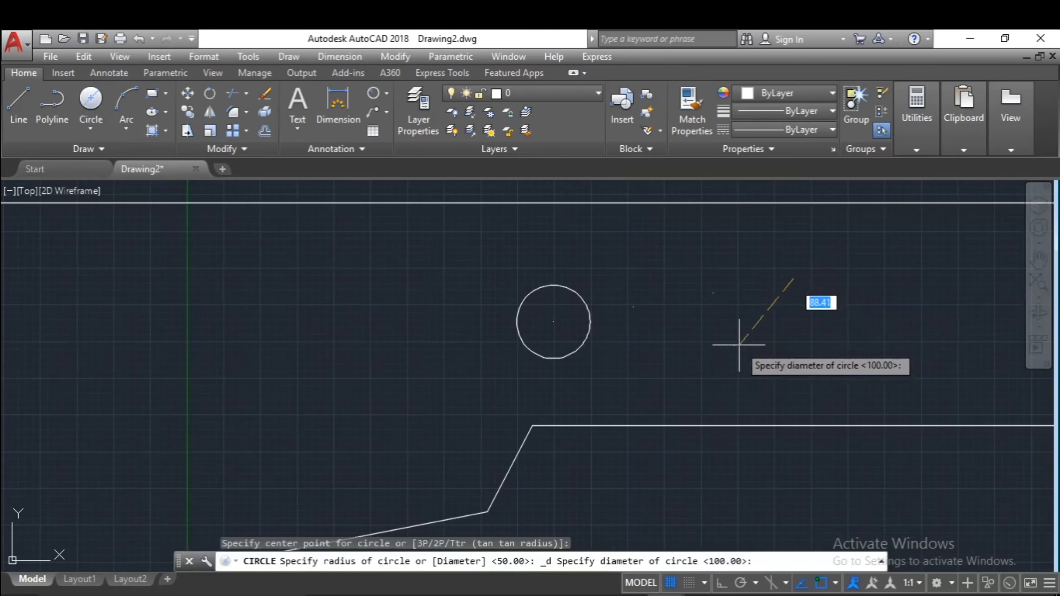
type("100")
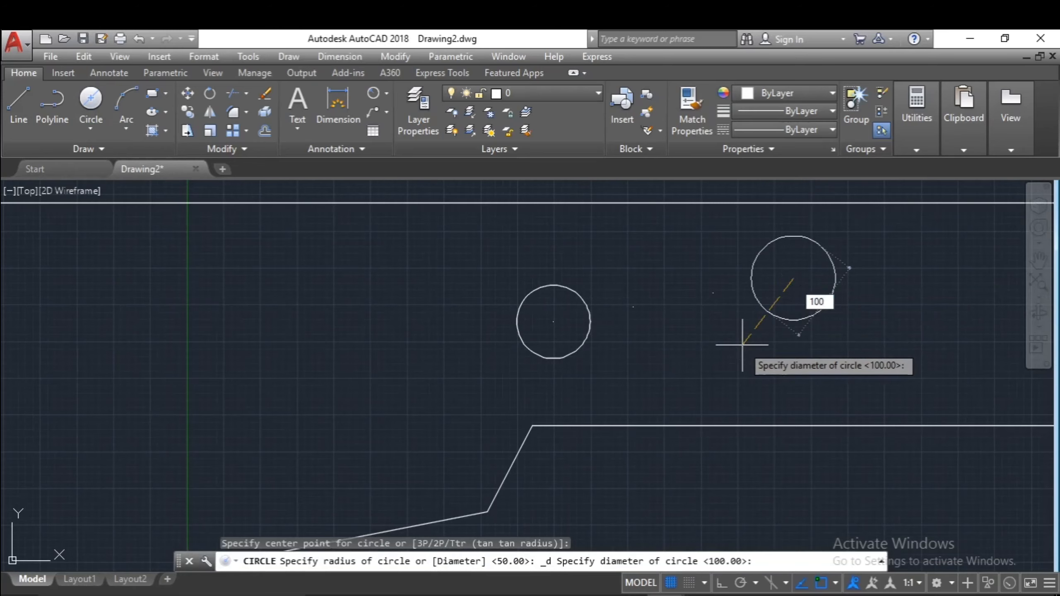
key("Return")
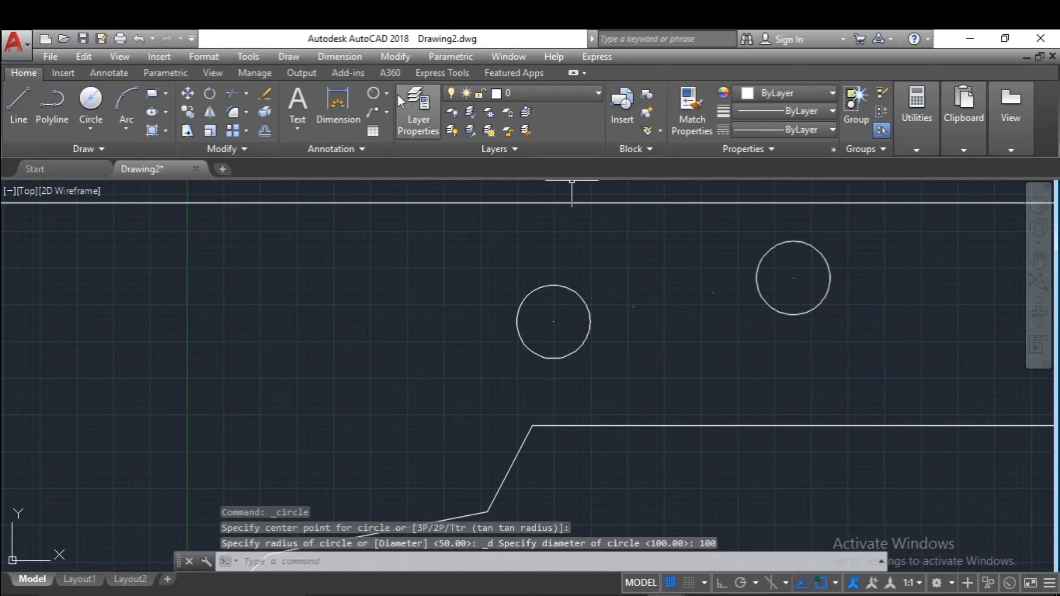
Add a diameter dimension to the new circle, placing its text up and to the right of the circle.
left_click(386, 92)
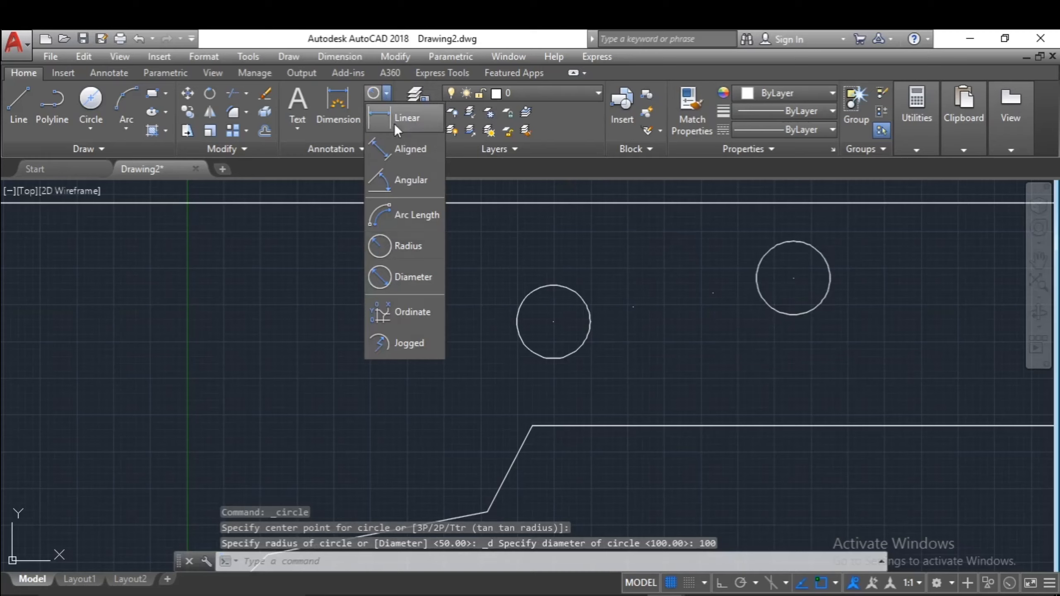
left_click(426, 277)
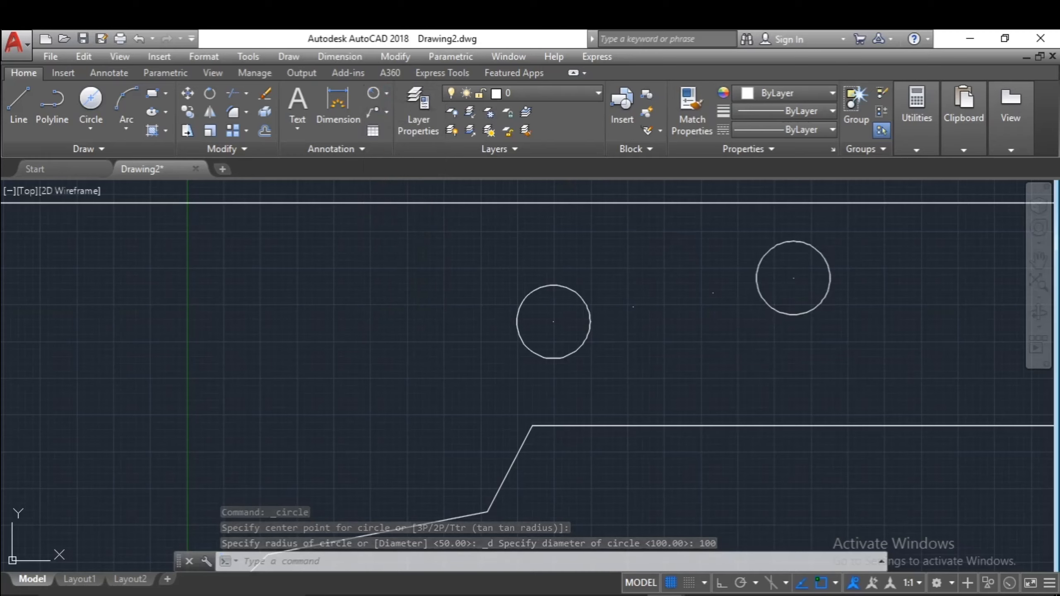
left_click(787, 240)
scroll(896, 247, "up", 9)
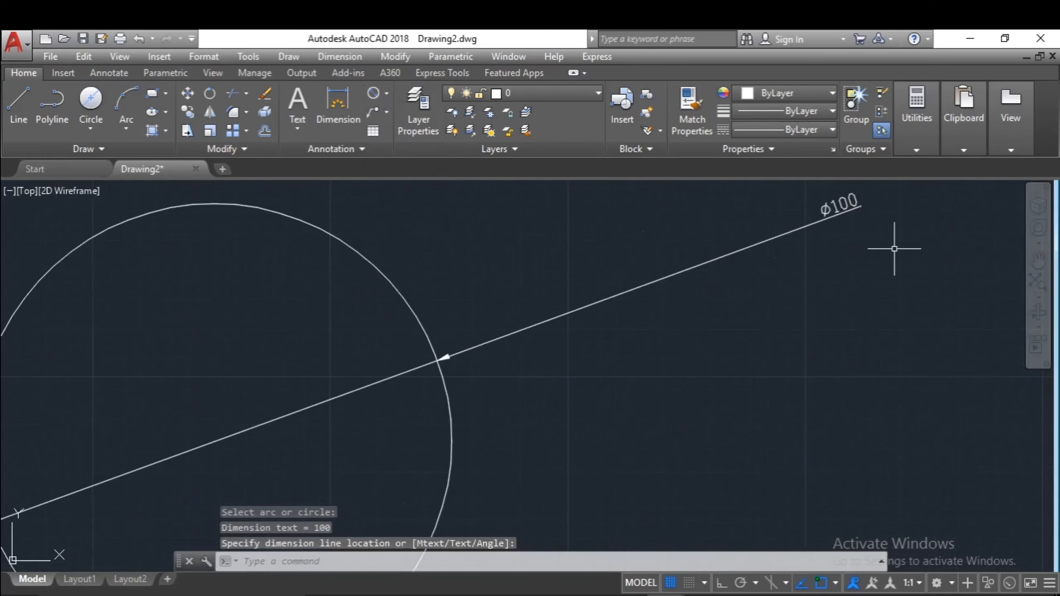
scroll(894, 244, "down", 3)
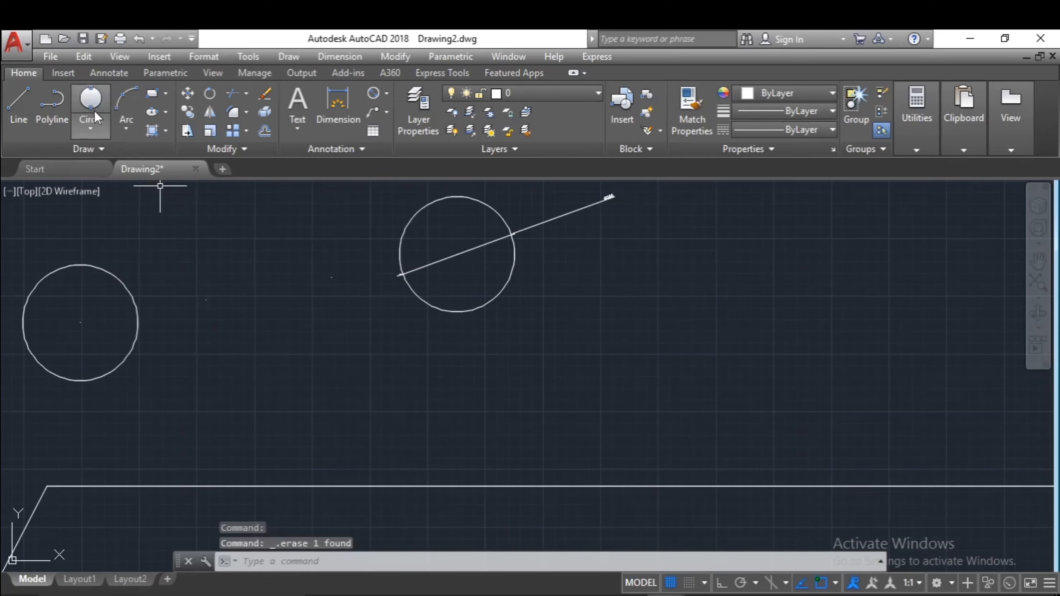
Draw a 2-Point circle using the two remaining division points between the circles as its diameter ends.
left_click(94, 116)
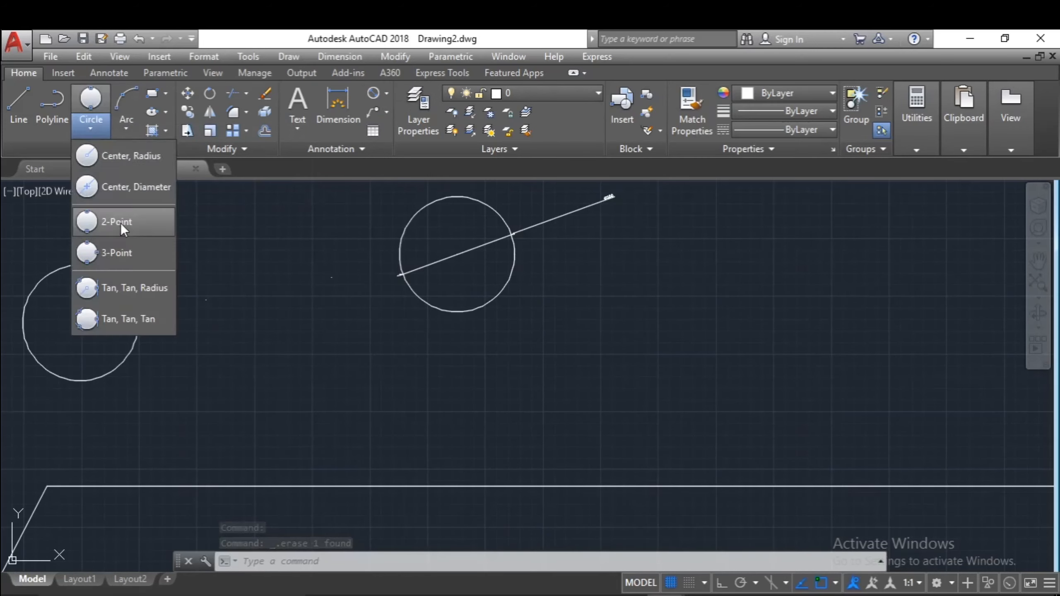
left_click(88, 227)
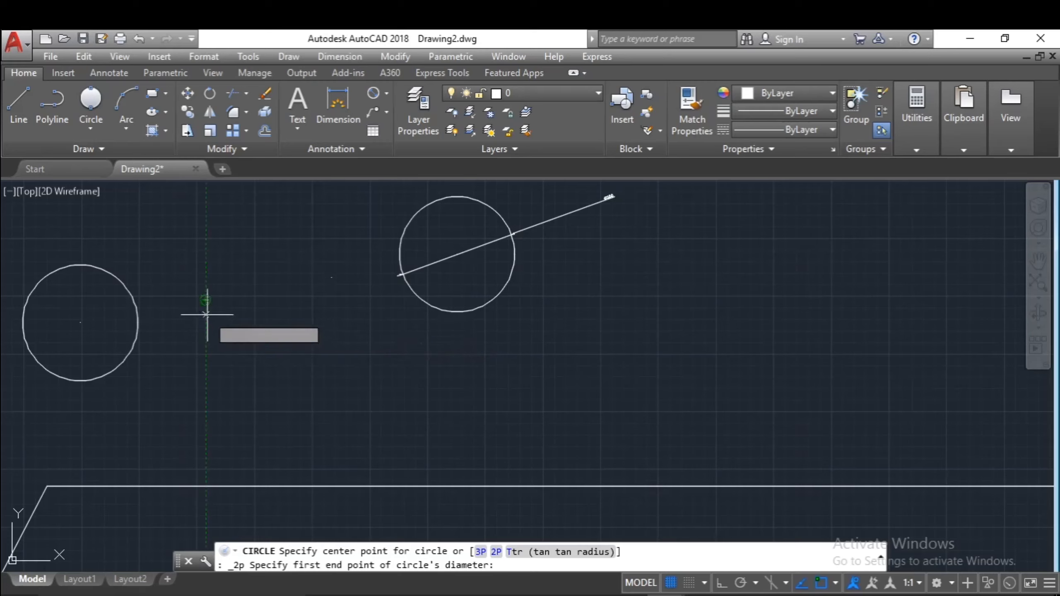
left_click(206, 299)
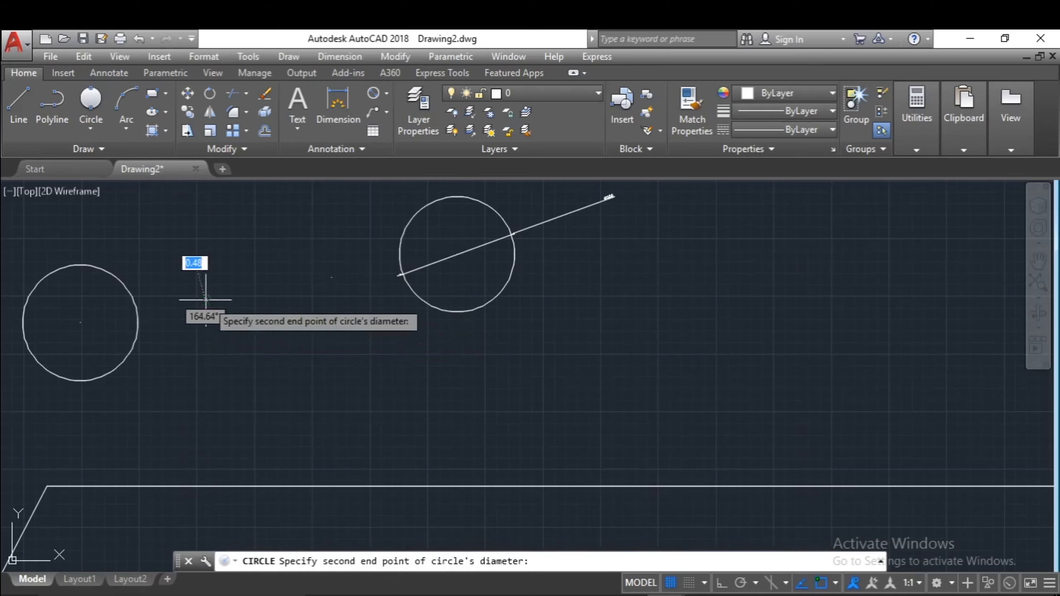
left_click(330, 277)
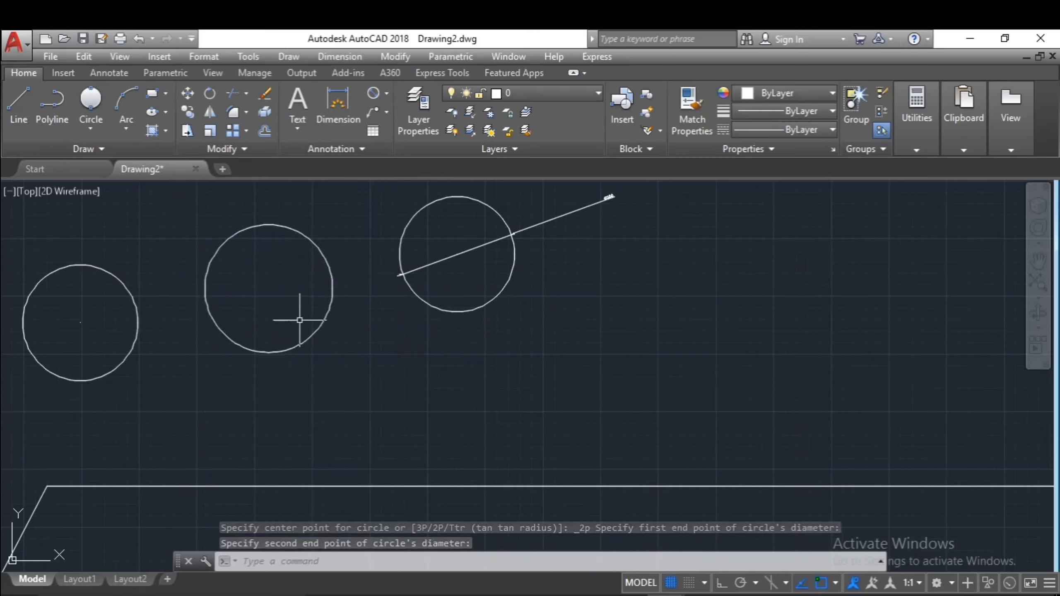
Draw a 3-Point circle through the centres of the leftmost and two-point circles and the polyline corner below them.
left_click(102, 150)
left_click(92, 129)
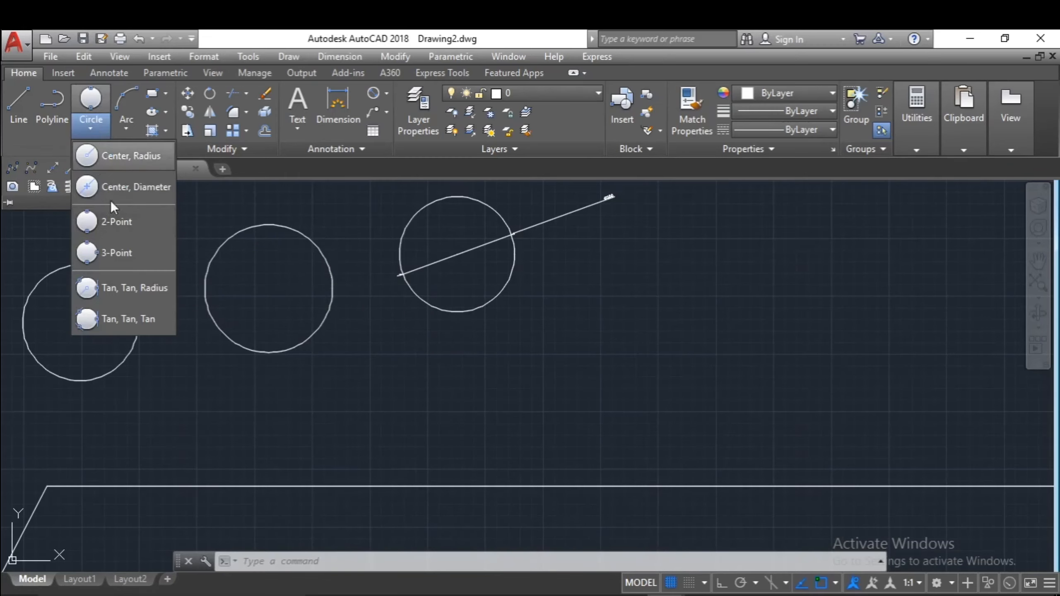
left_click(121, 248)
scroll(229, 293, "down", 2)
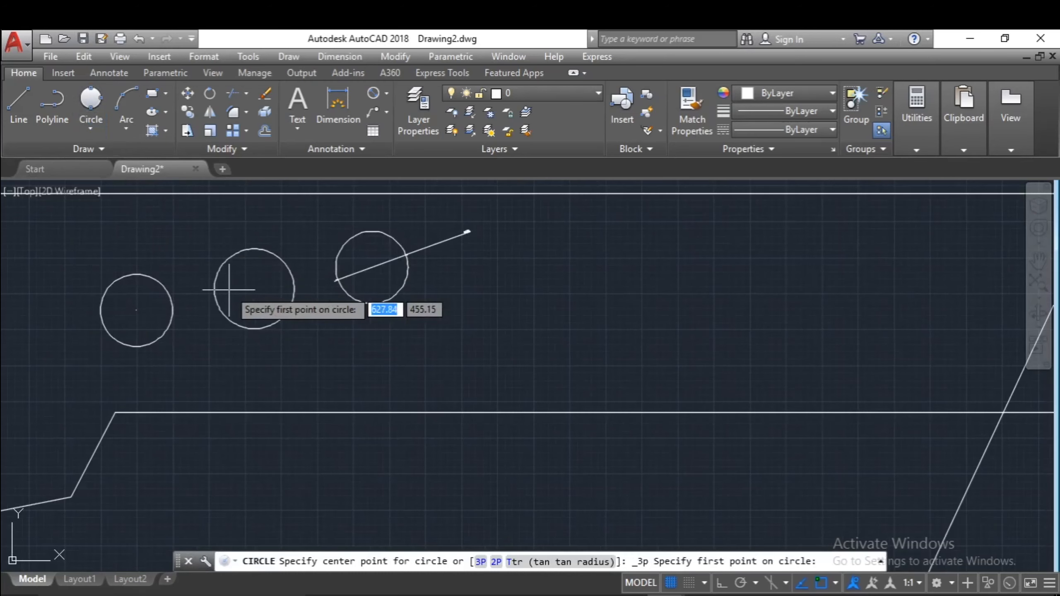
left_click(136, 310)
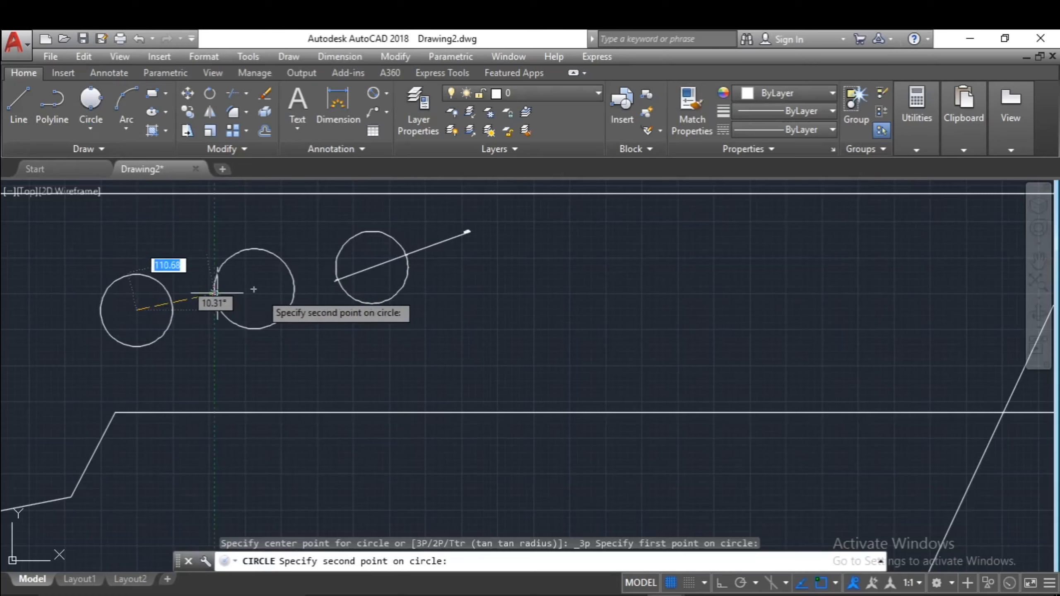
left_click(254, 289)
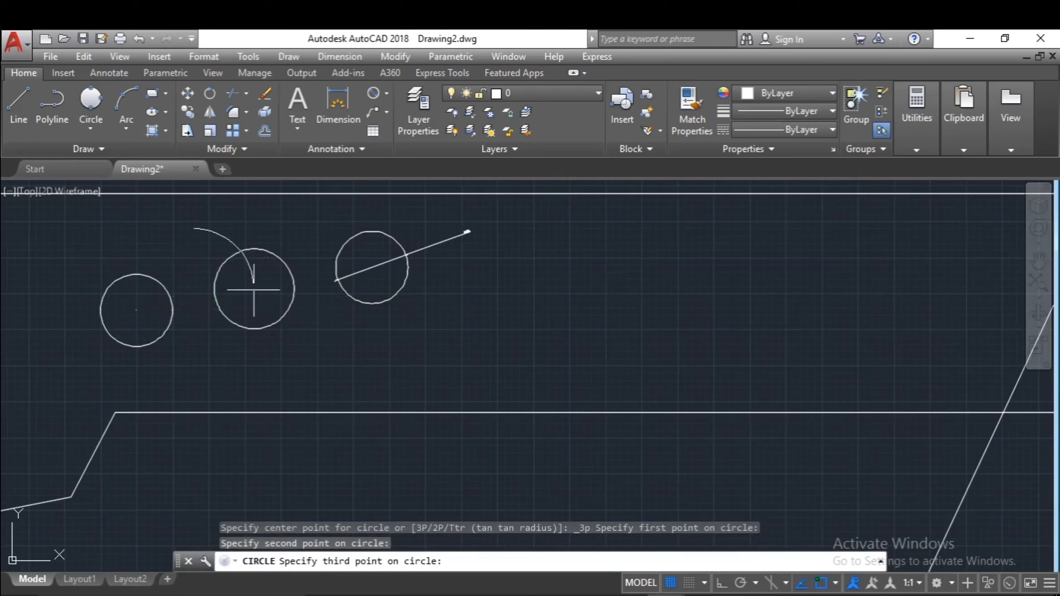
left_click(115, 412)
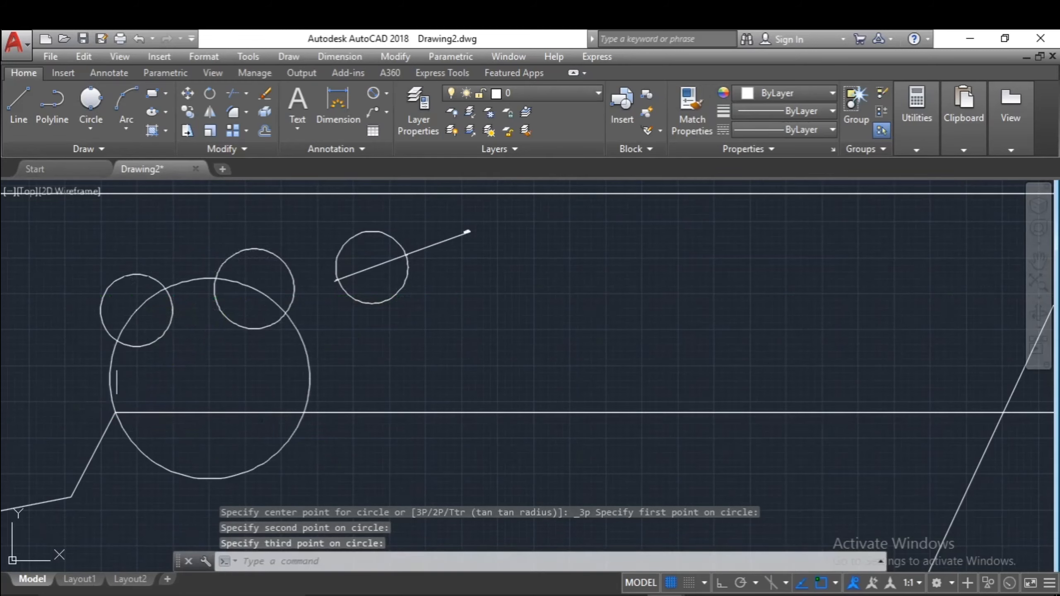
right_click(146, 329)
key("Escape")
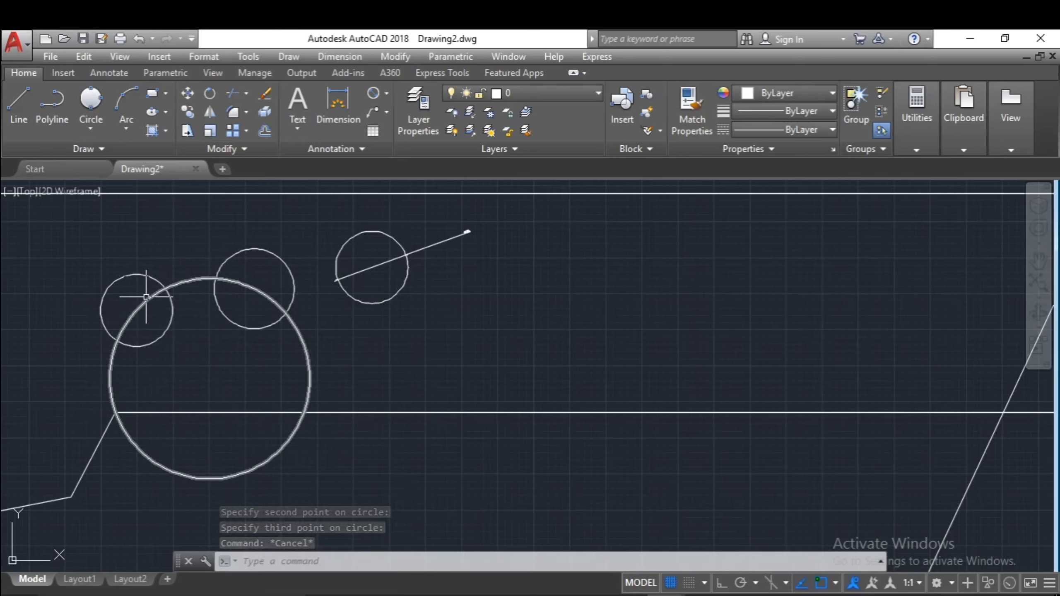
mouse_move(146, 297)
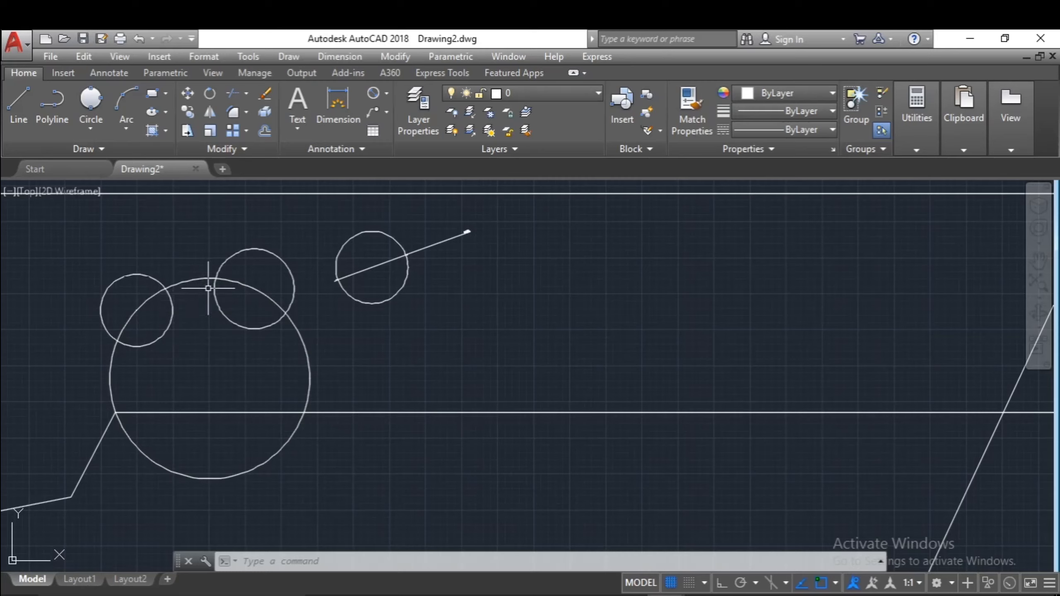
Draw a Tan, Tan, Radius circle of radius 200 tangent to the two-point circle and the large three-point circle.
left_click(97, 128)
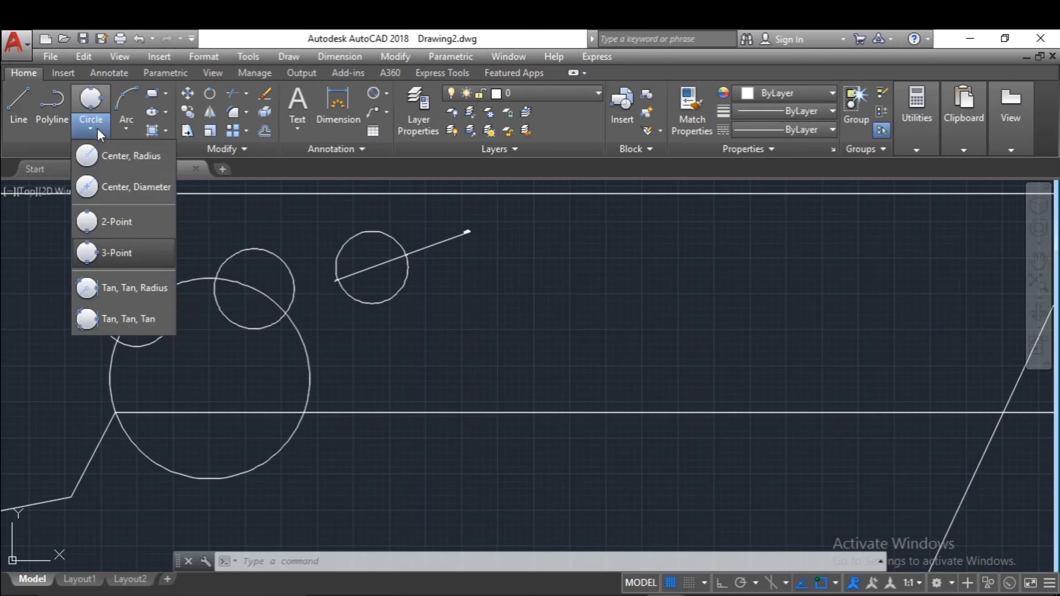
left_click(93, 285)
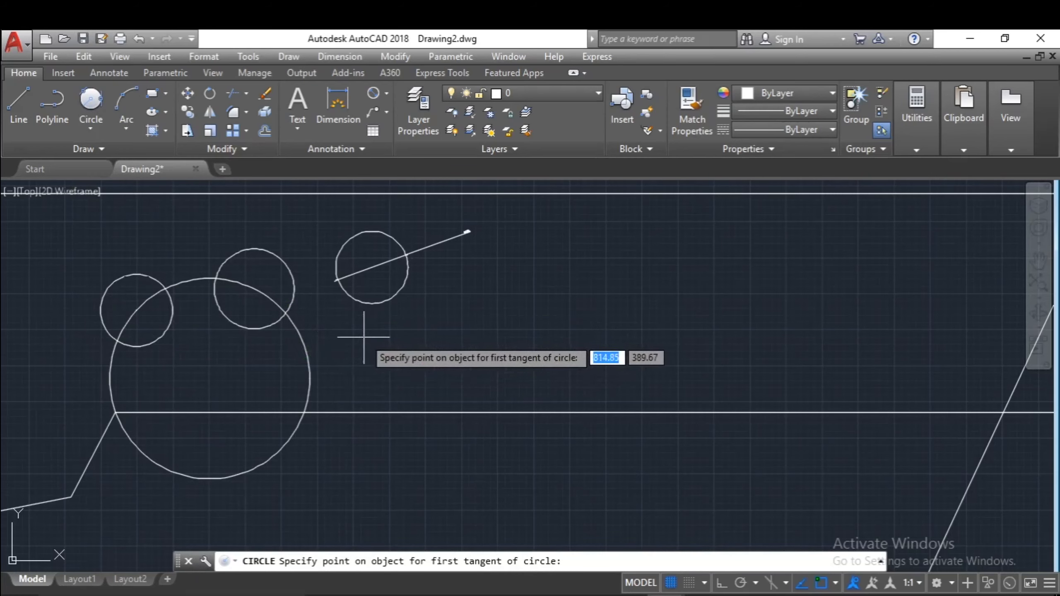
left_click(293, 294)
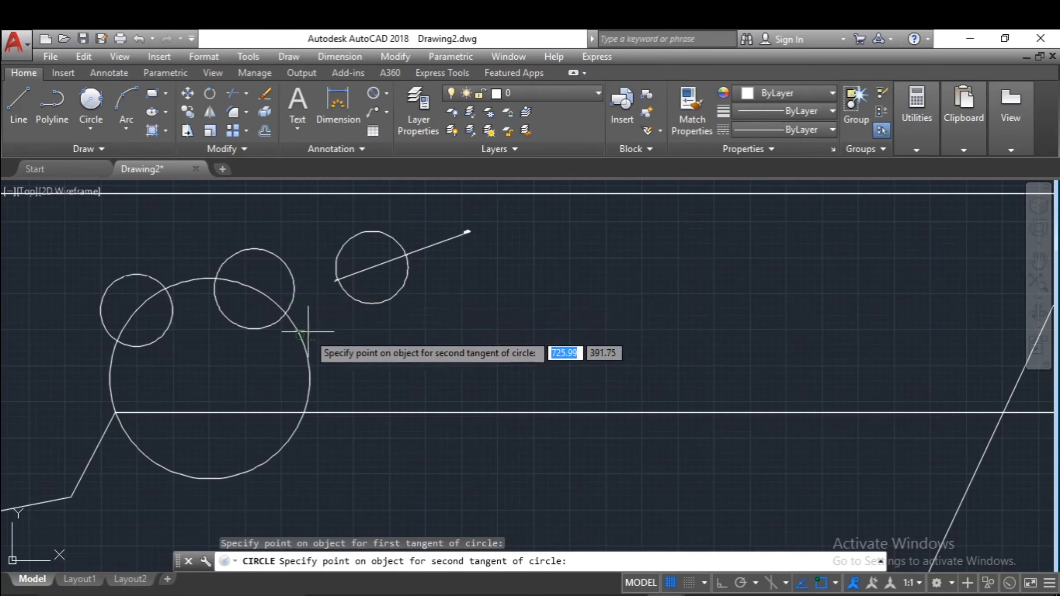
left_click(303, 345)
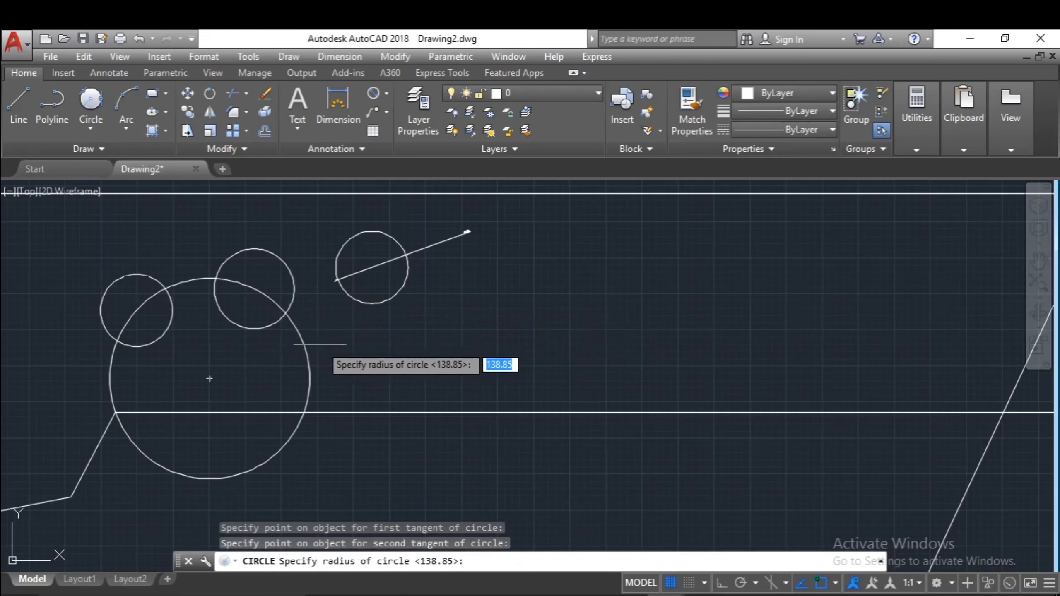
type("200")
key("Return")
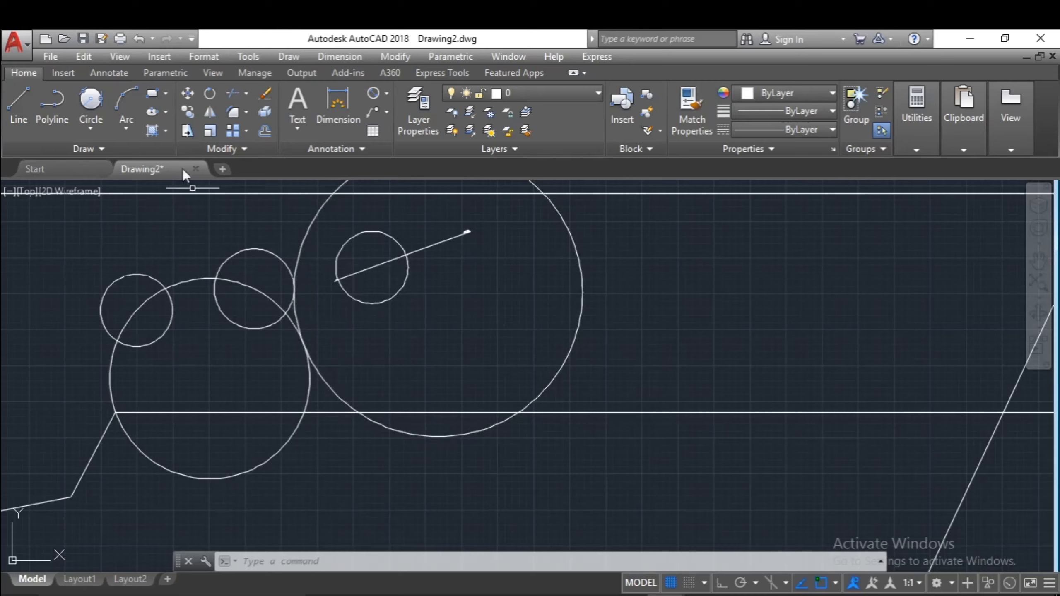
Draw a Tan, Tan, Tan circle touching the radius 200 circle's right side and the lower and upper horizontal lines.
left_click(90, 128)
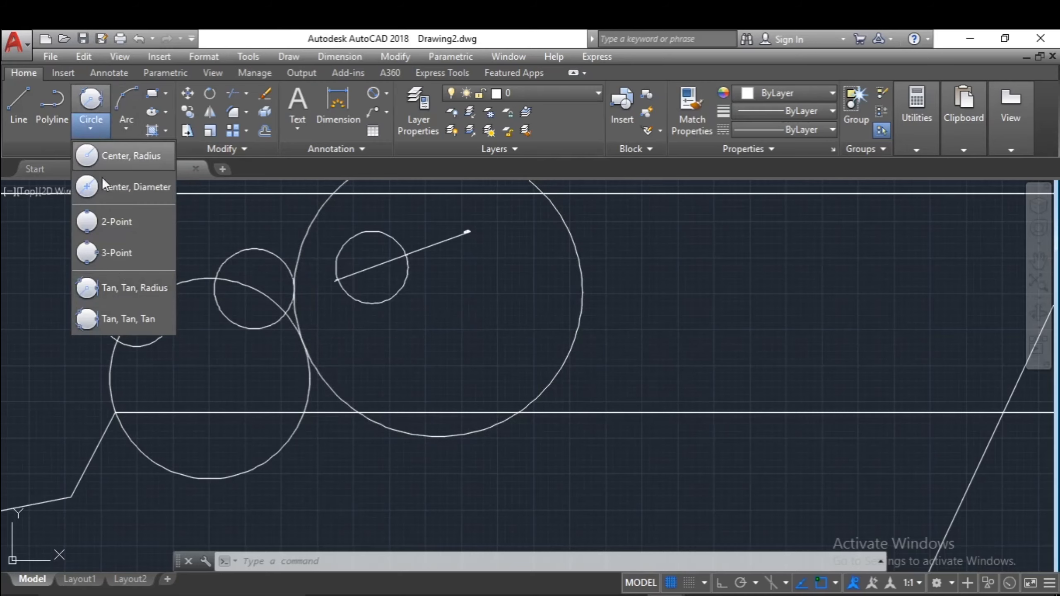
left_click(133, 319)
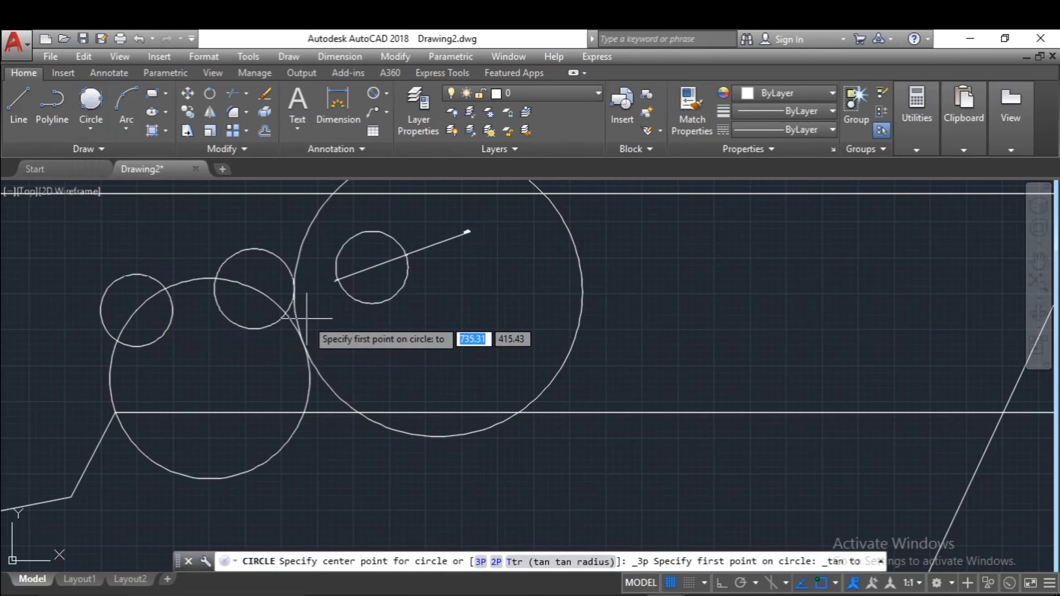
scroll(306, 318, "up", 4)
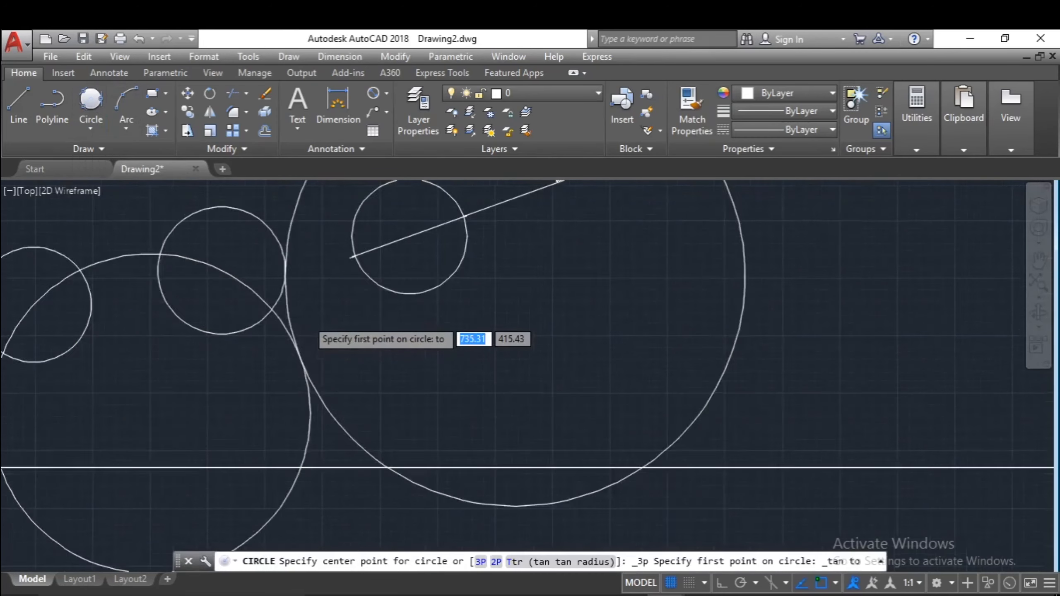
scroll(303, 308, "down", 4)
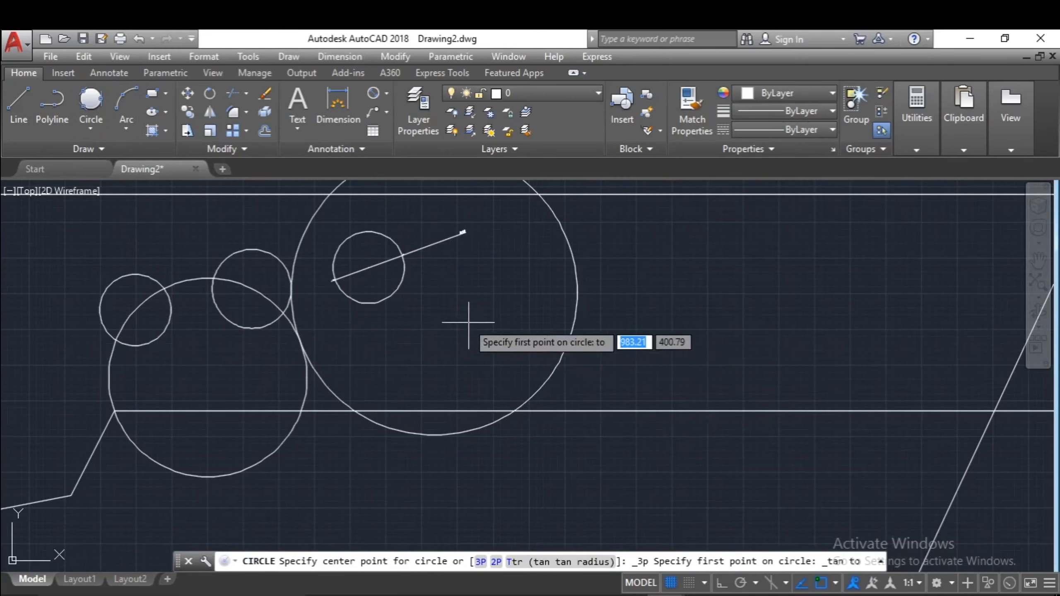
scroll(430, 315, "down", 4)
scroll(528, 309, "up", 4)
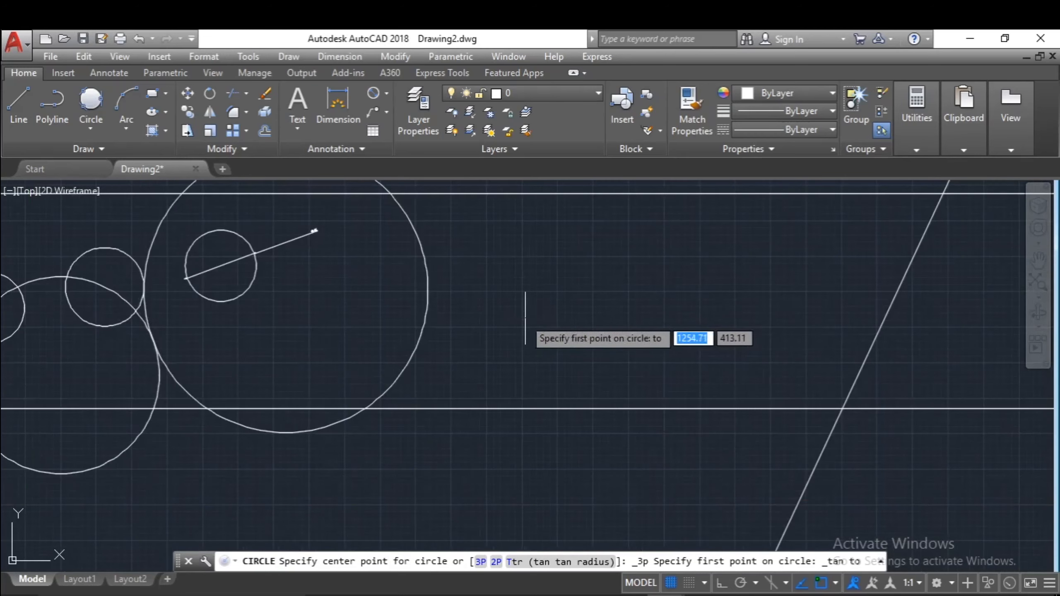
left_click(427, 306)
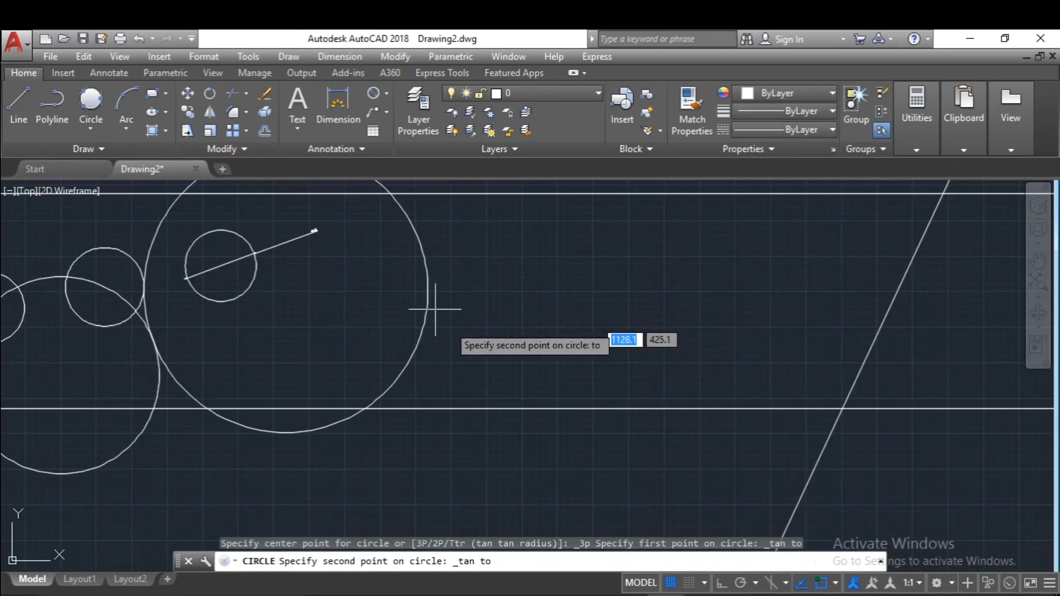
left_click(528, 408)
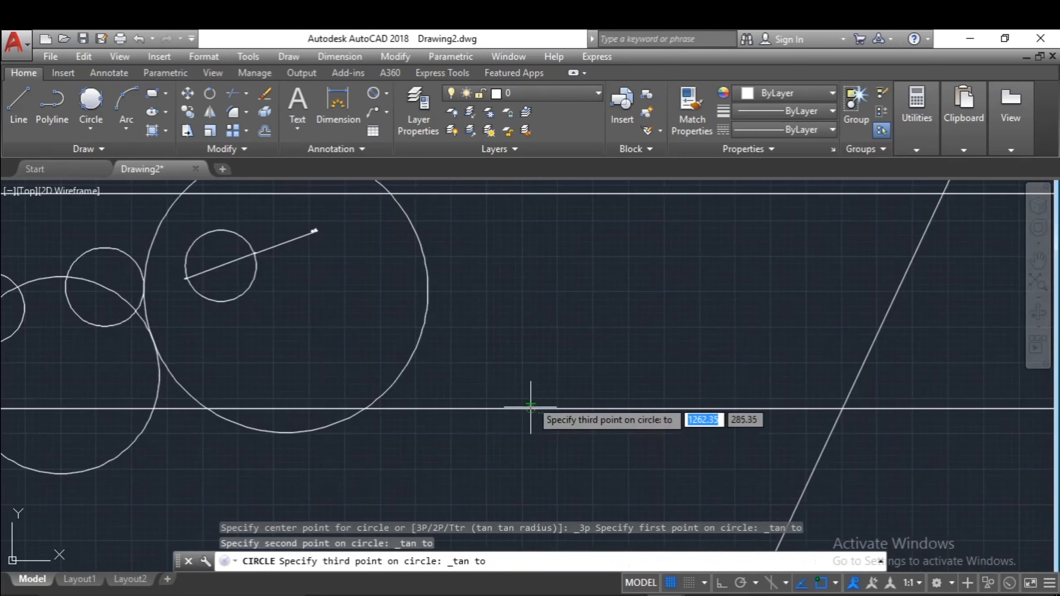
left_click(549, 191)
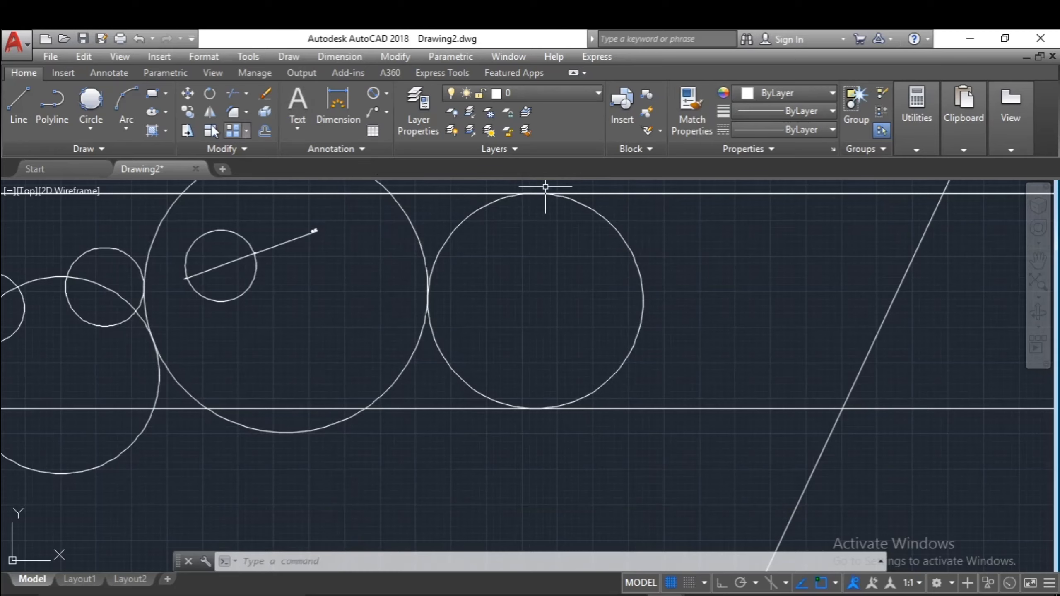
Draw a 3-Point arc from the radius 200 circle's centre through its right intersection with the upper line to the adjacent right circle's centre.
left_click(90, 128)
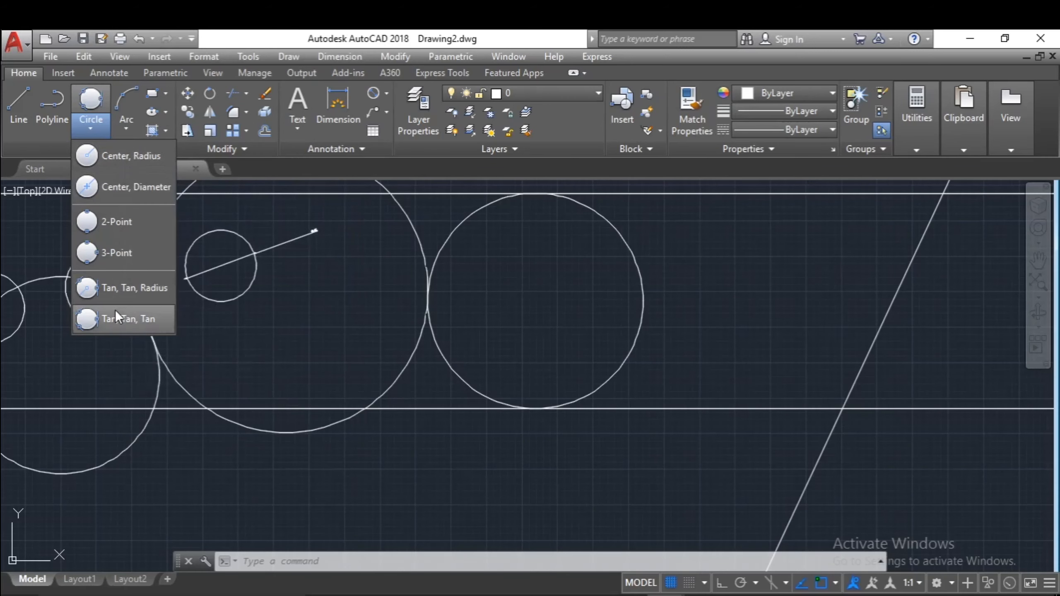
left_click(128, 130)
left_click(131, 151)
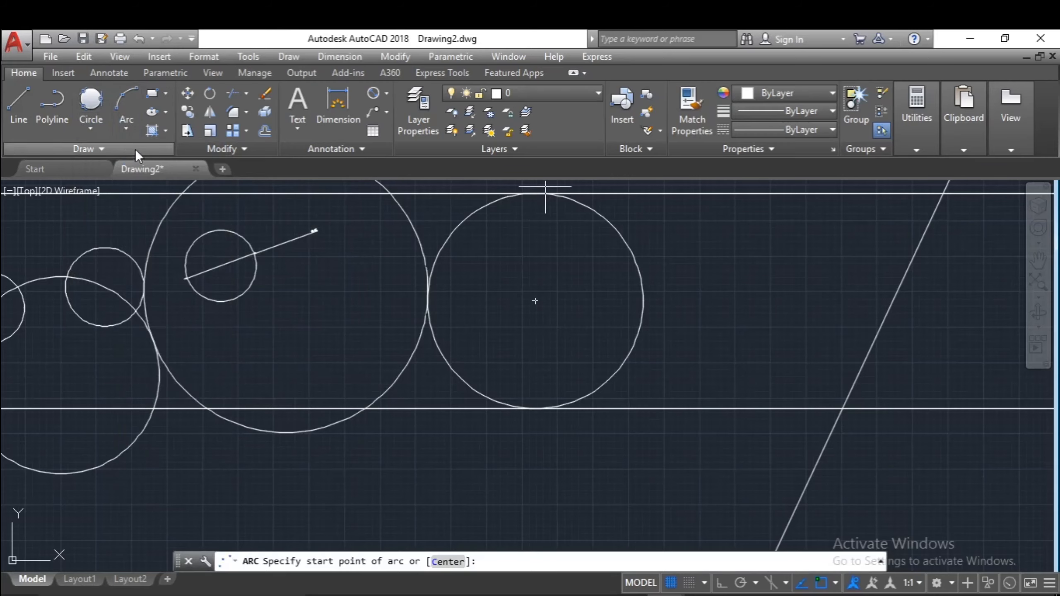
scroll(348, 308, "down", 2)
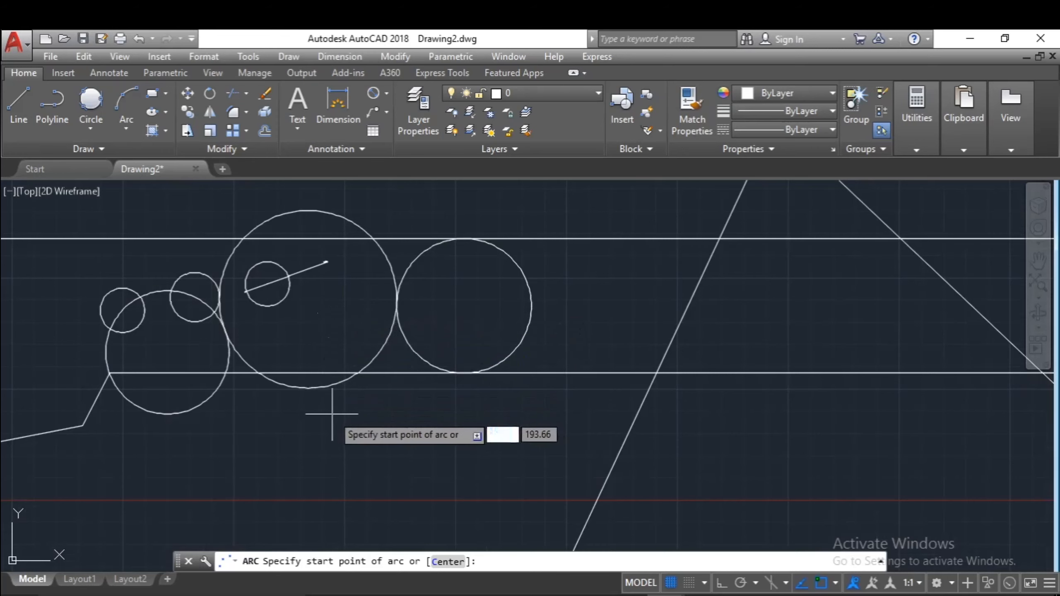
scroll(330, 419, "up", 2)
scroll(330, 417, "down", 2)
scroll(355, 246, "up", 2)
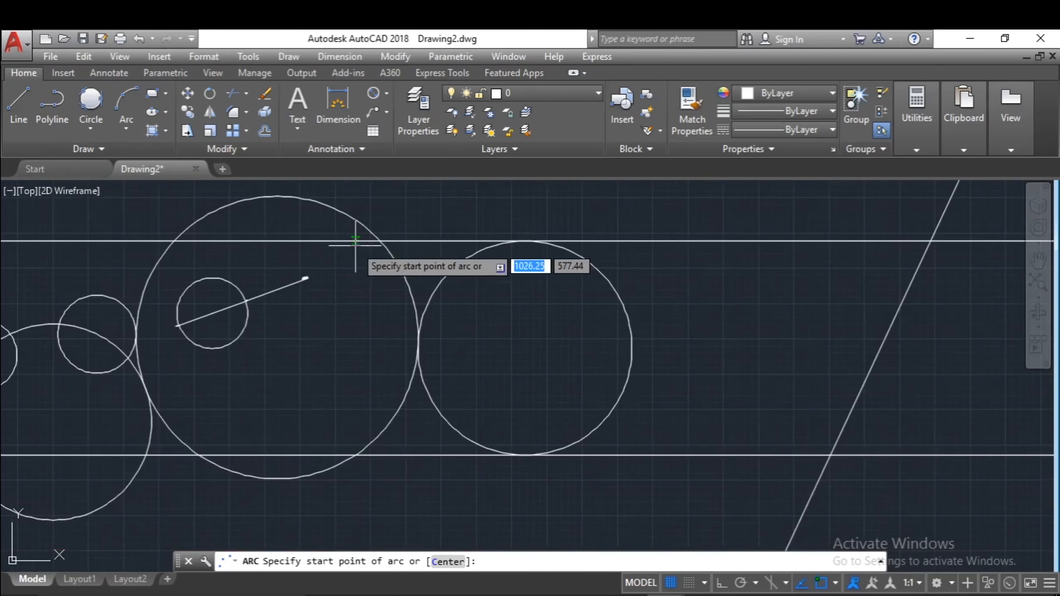
left_click(276, 337)
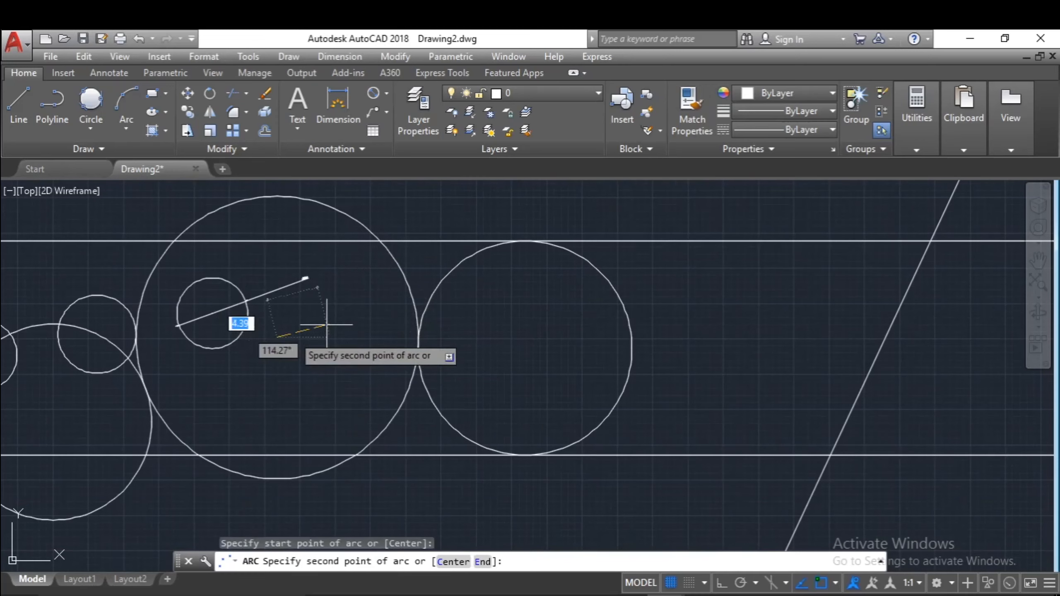
left_click(381, 242)
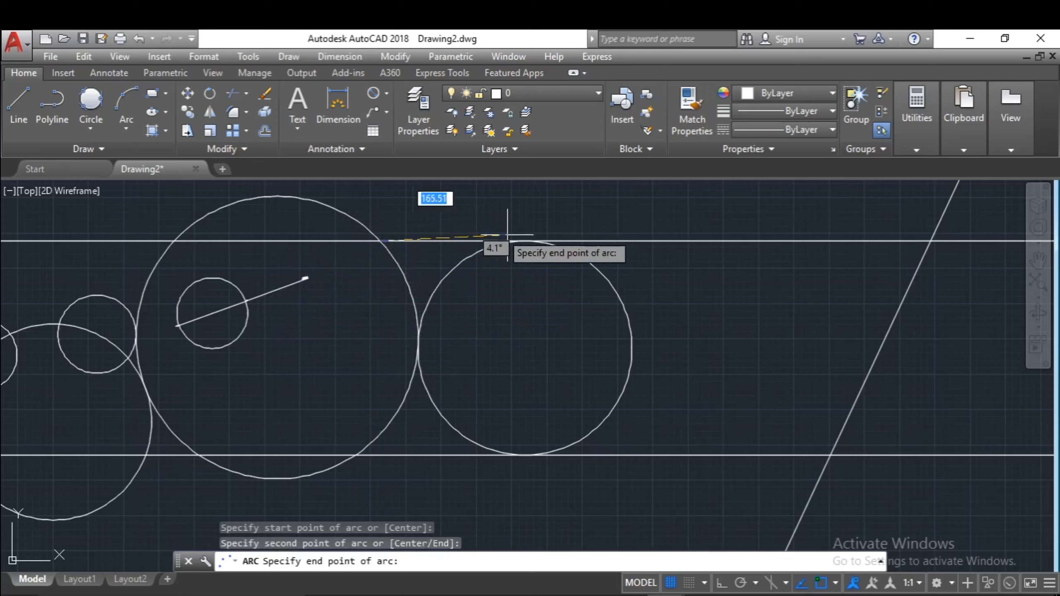
left_click(525, 347)
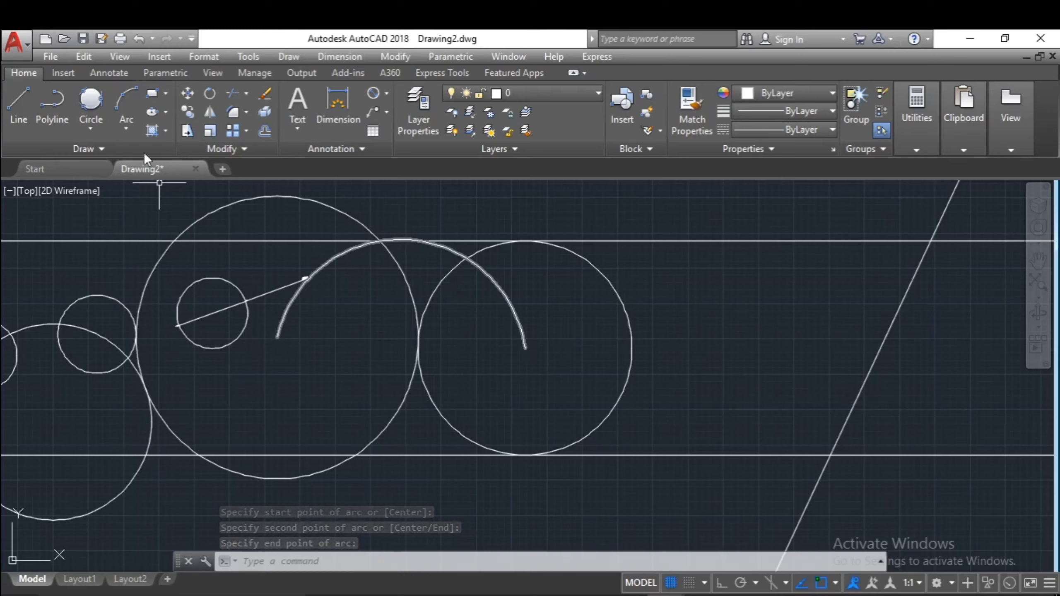
Draw a Start, Center, End arc from the zigzag's upper-left peak, centred on the multiline's upper-left corner, ending on the multiline's lower edge.
left_click(132, 133)
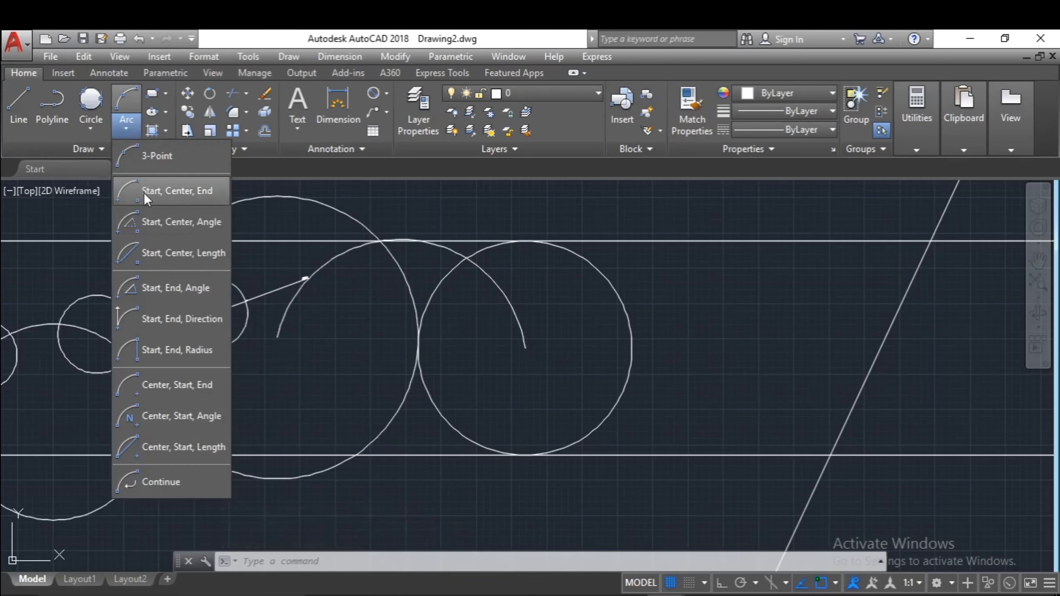
left_click(201, 192)
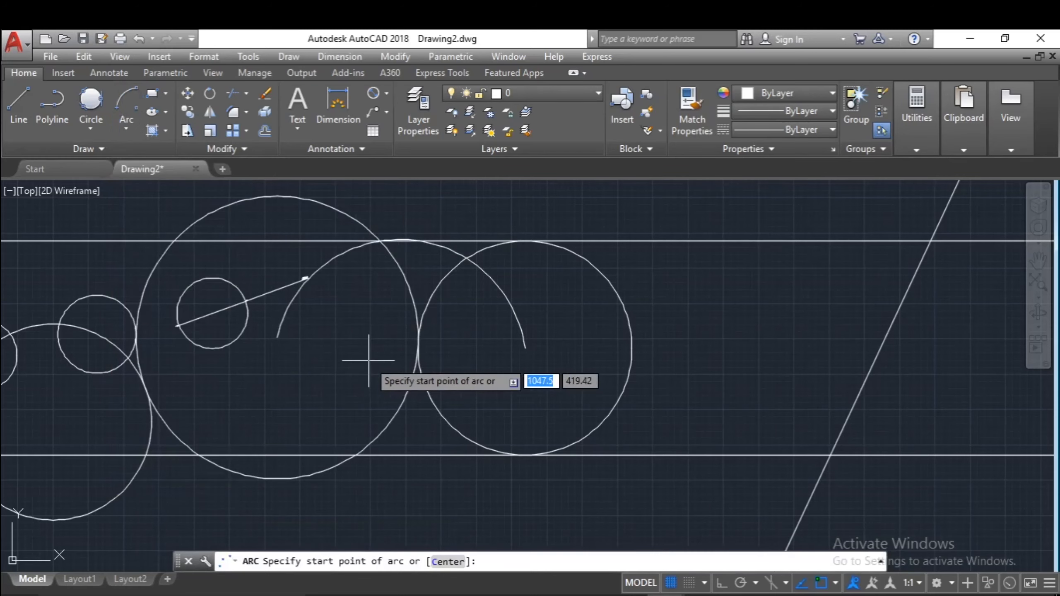
left_click(129, 131)
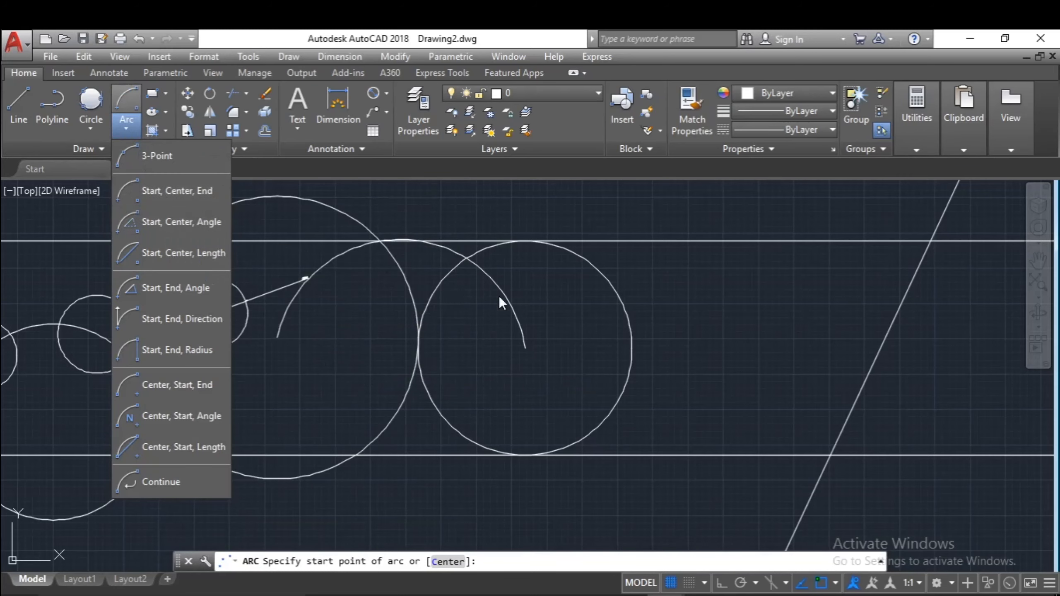
scroll(634, 310, "down", 5)
scroll(383, 512, "up", 8)
scroll(383, 511, "down", 2)
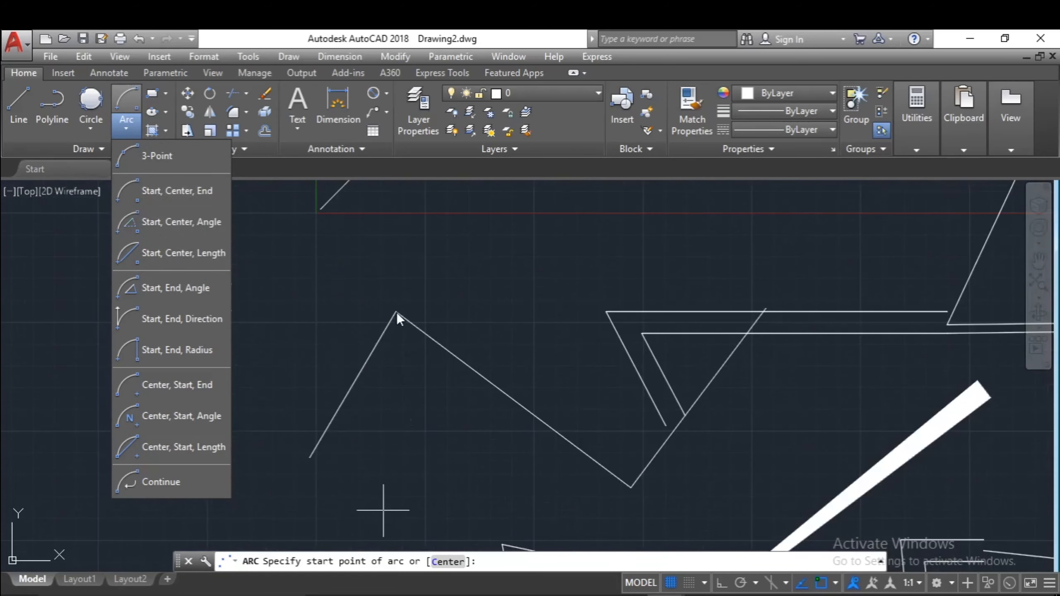
left_click(177, 190)
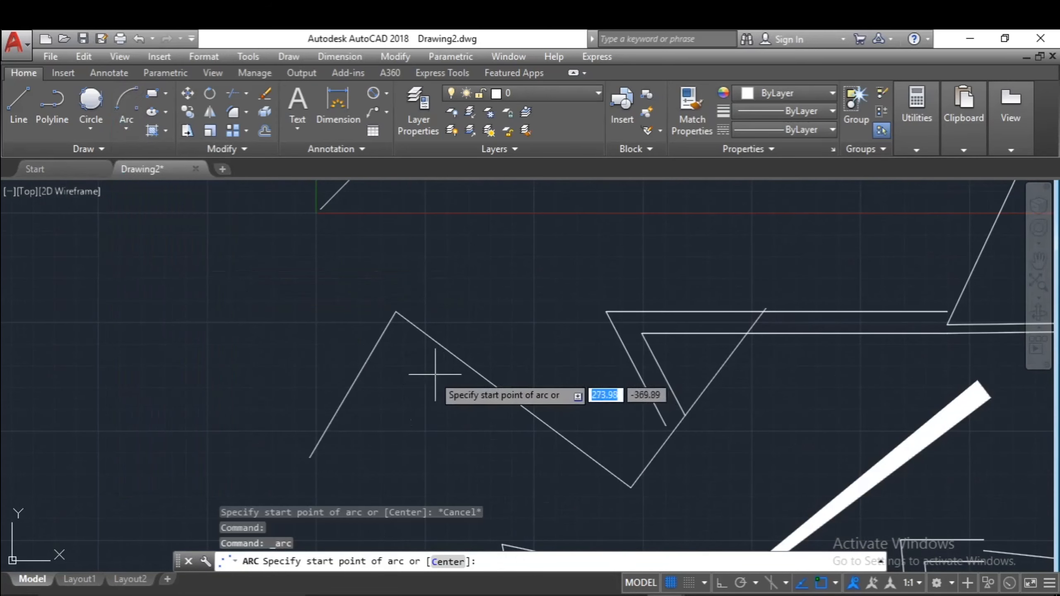
left_click(394, 312)
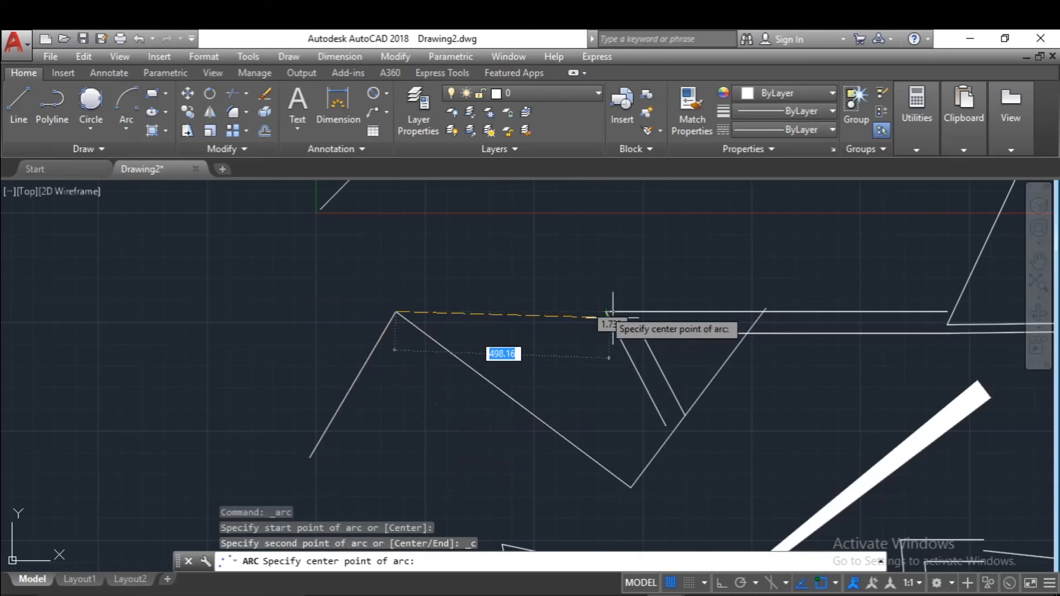
scroll(668, 291, "down", 2)
left_click(667, 294)
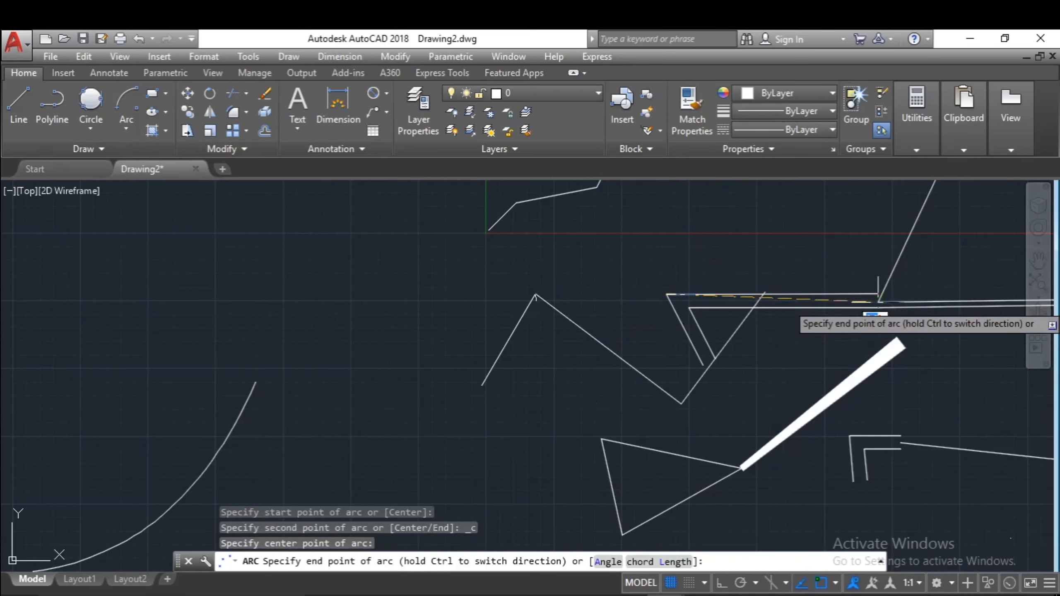
left_click(795, 309)
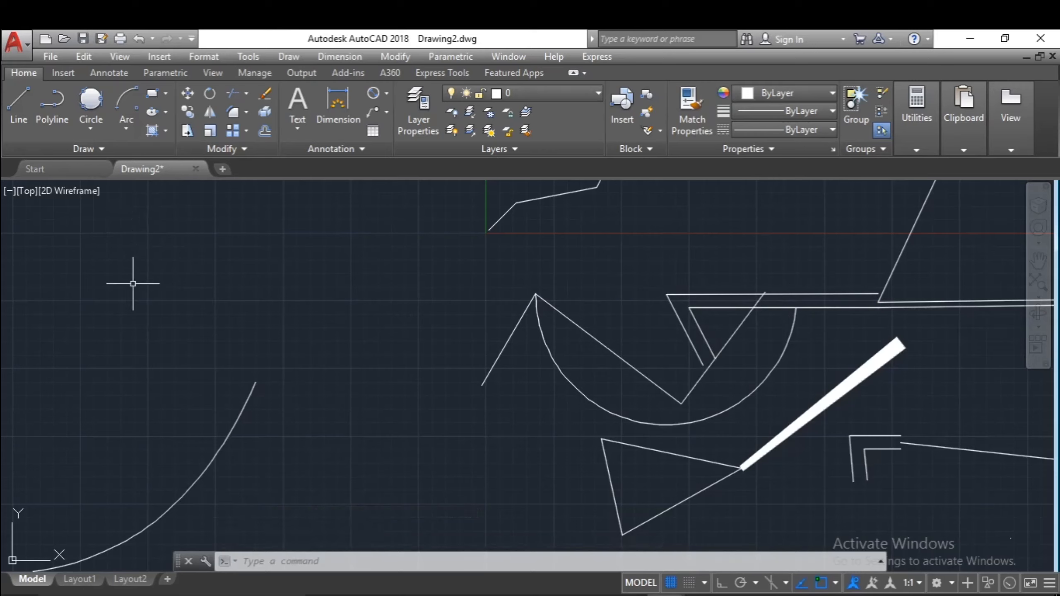
Draw a Start, Center, Angle arc from the zigzag's lower-left endpoint, centred on its upper-left peak, with a 30-degree included angle.
left_click(123, 135)
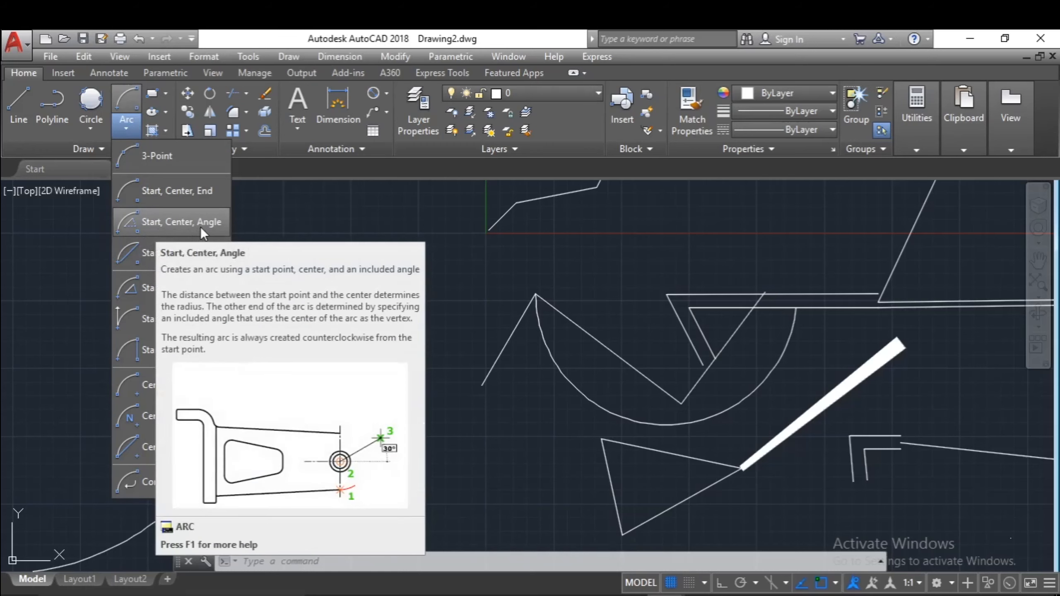
left_click(200, 225)
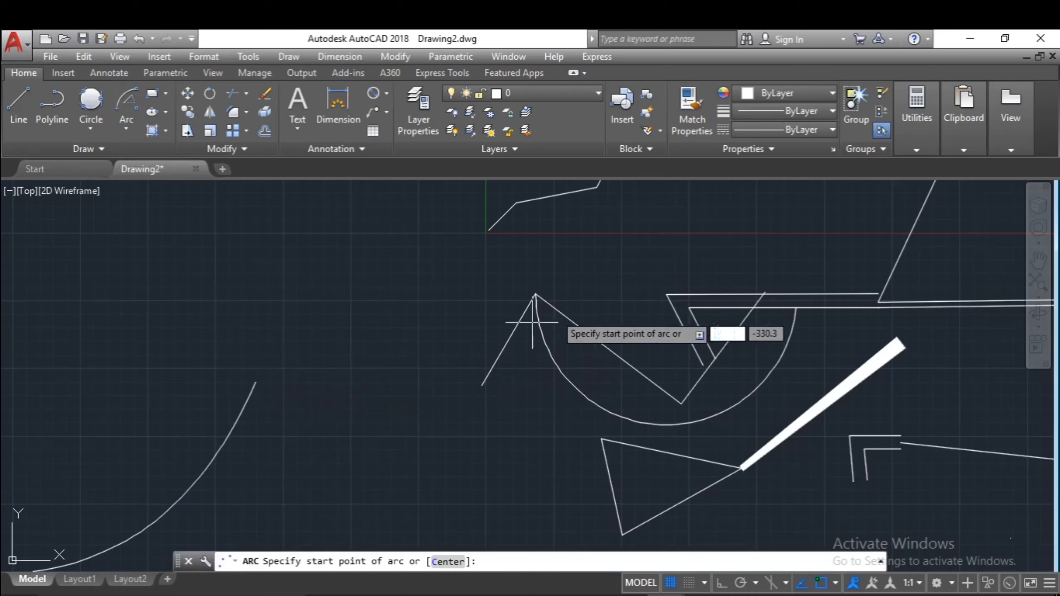
left_click(481, 385)
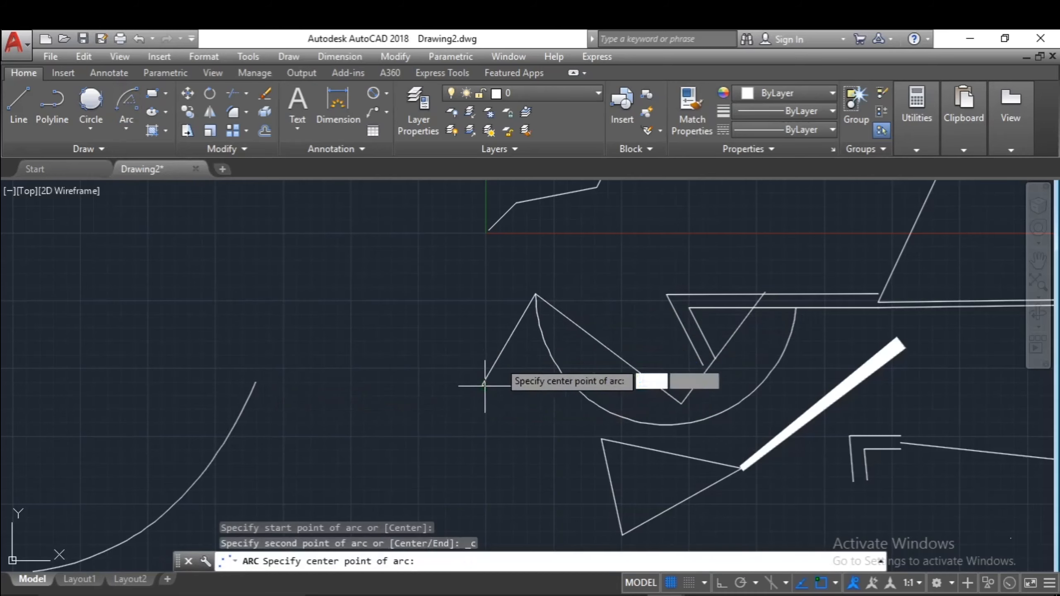
left_click(535, 294)
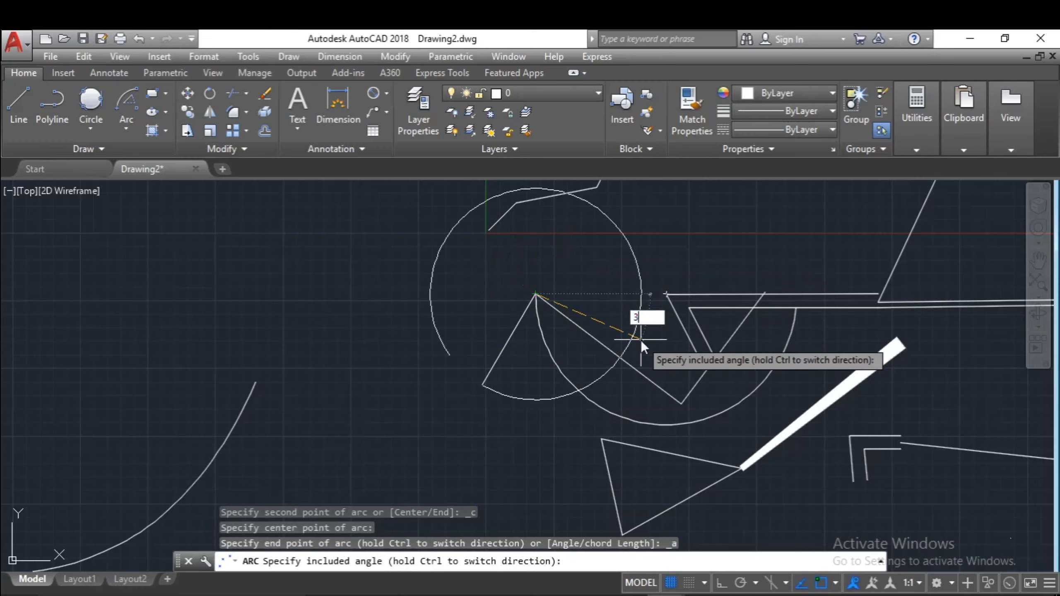
key("Return")
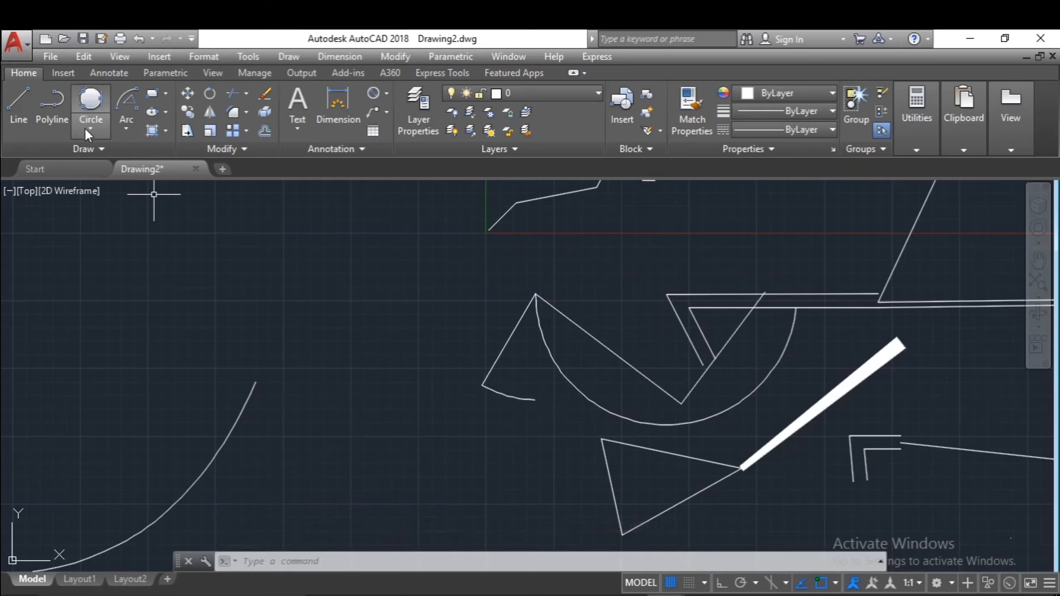
Draw a Start, Center, Length arc from the zigzag's upper-left peak, centred on the multiline's upper-left corner, with a chord length of 700.
left_click(122, 132)
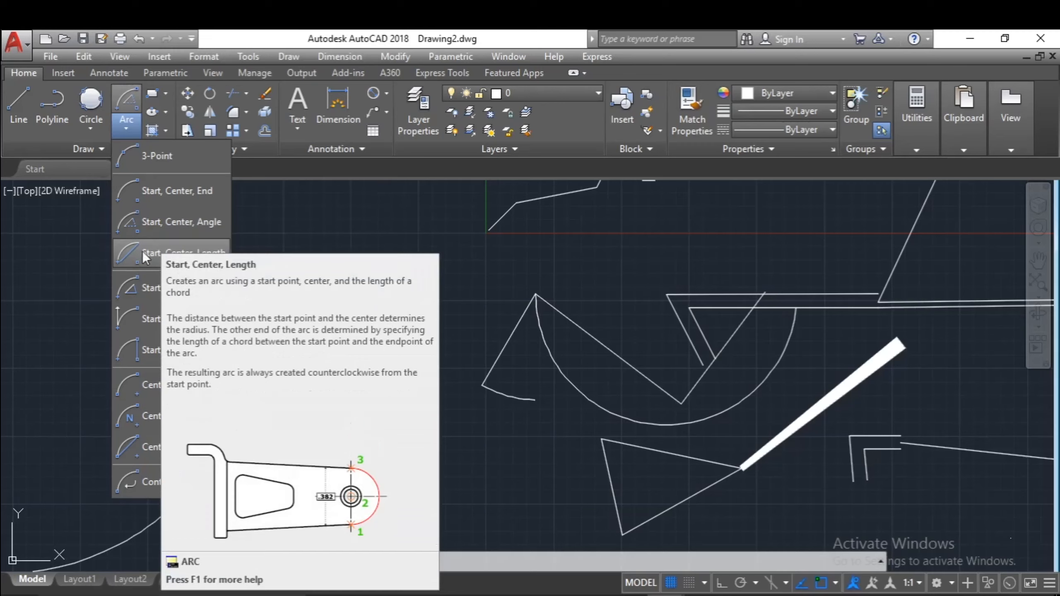
left_click(158, 254)
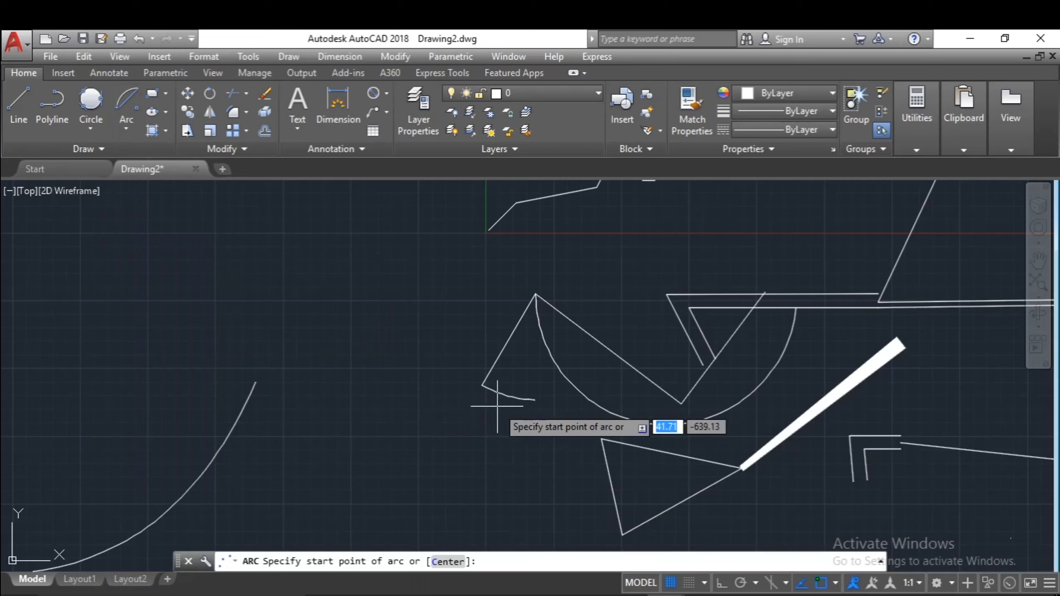
left_click(535, 294)
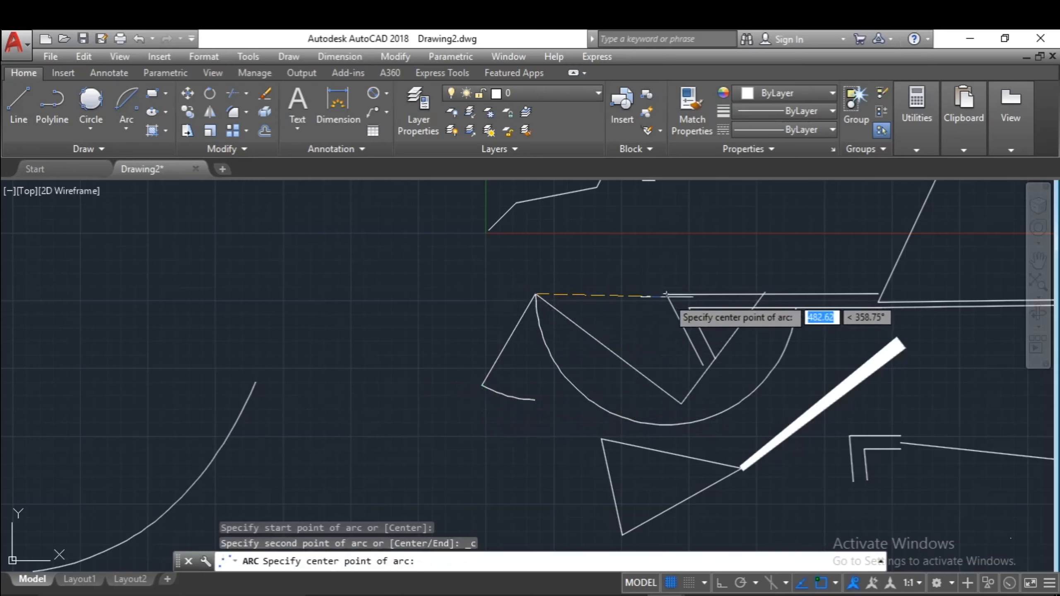
left_click(666, 295)
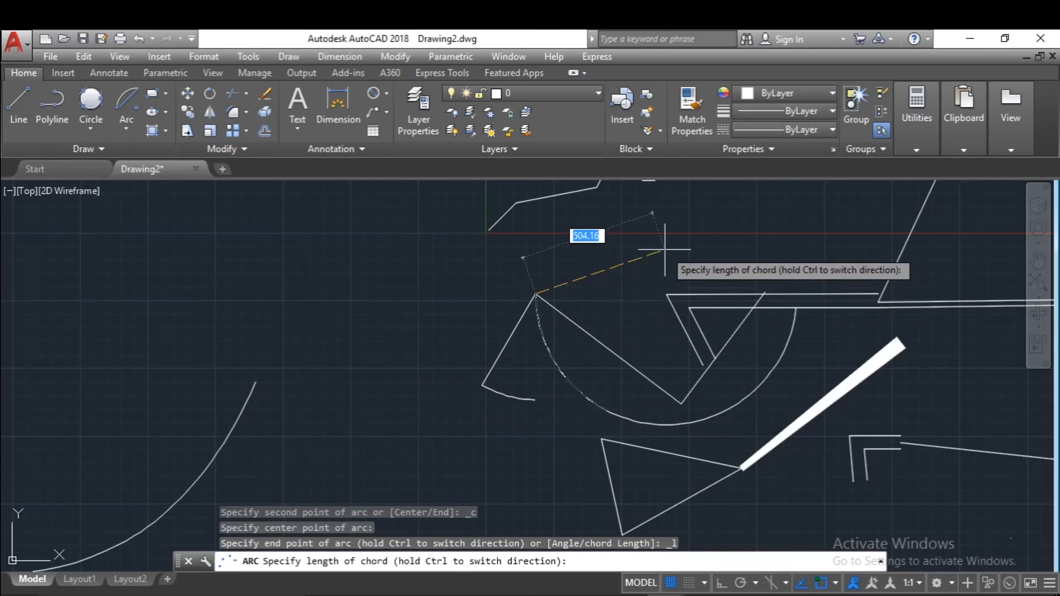
key("Return")
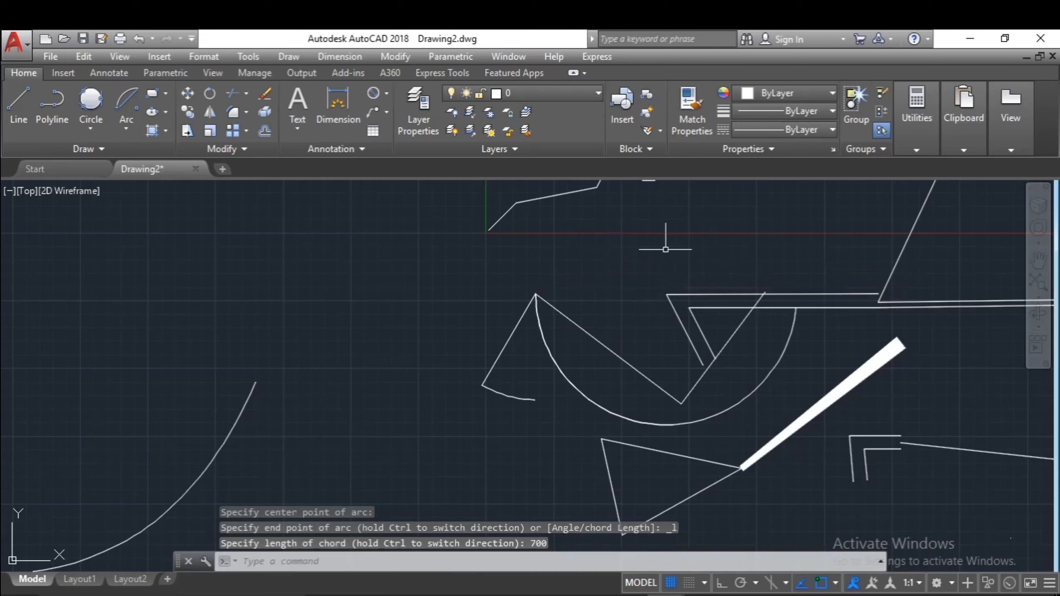
Erase the longer Start, Center, End arc that overlaps the 700-chord arc.
left_click(536, 316)
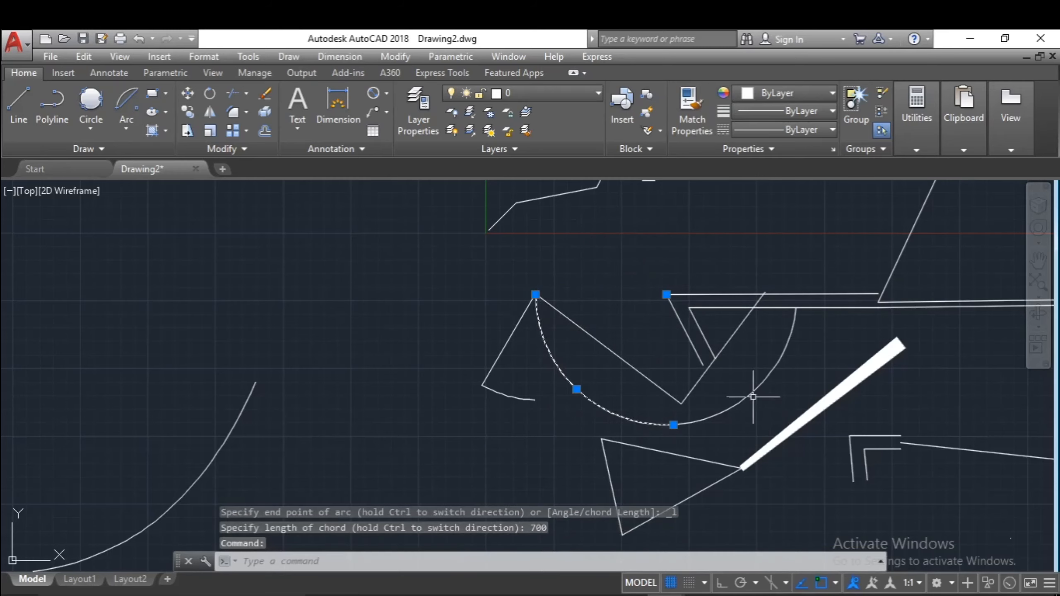
left_click(751, 395)
key("Escape")
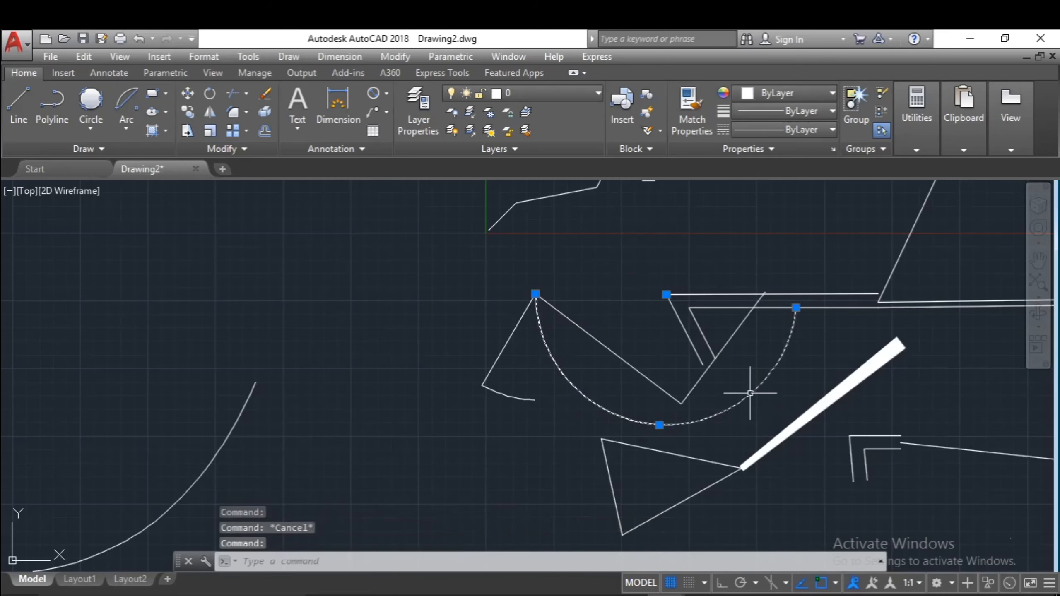
key("Delete")
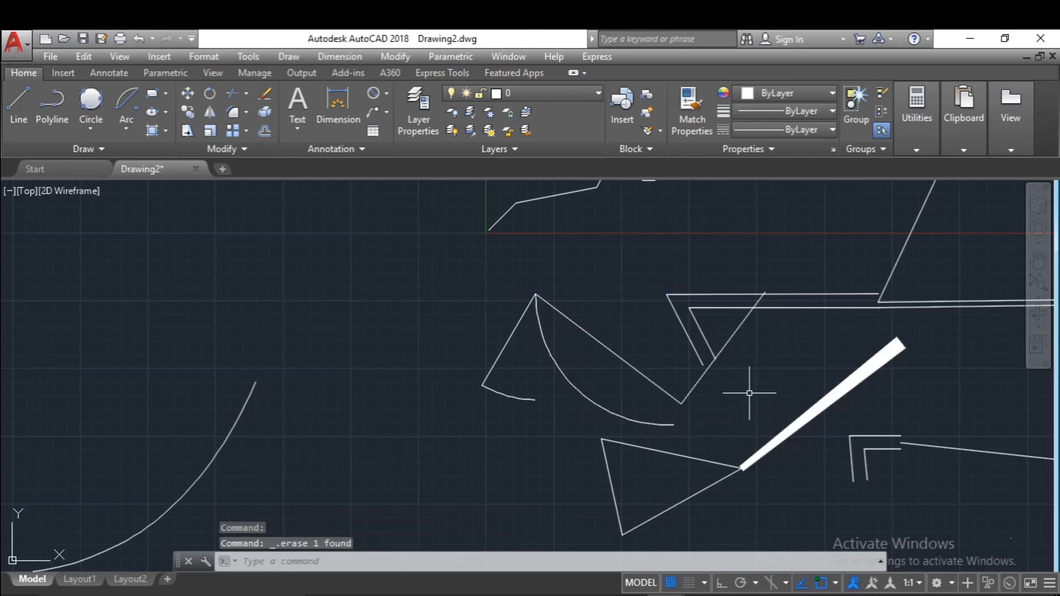
left_click(341, 102)
left_click(536, 293)
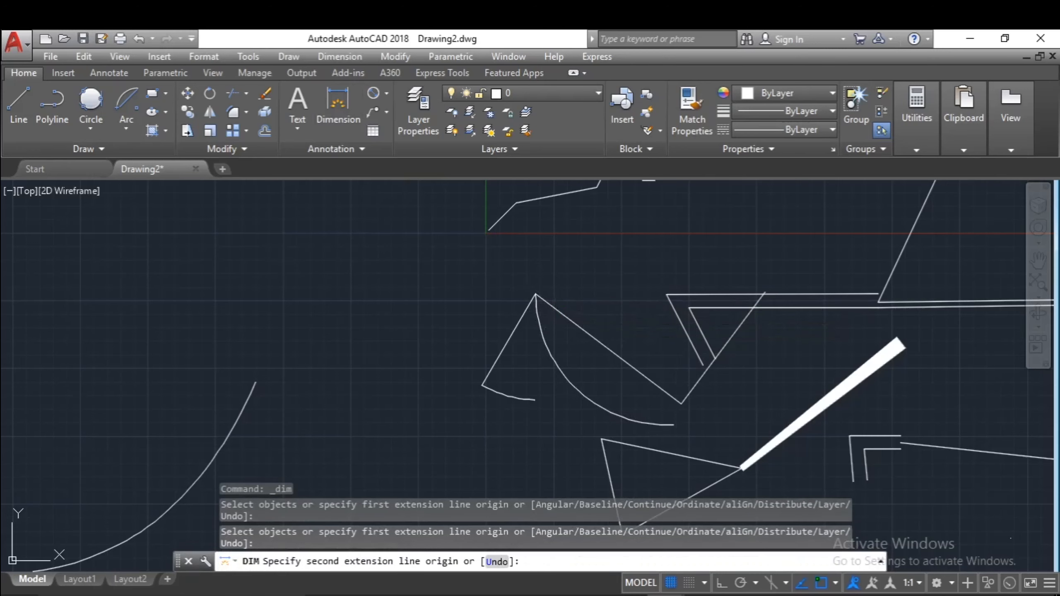
key("Escape")
Add an aligned dimension between the two endpoints of the Start, Center, Length arc, placing it above the chord.
left_click(352, 116)
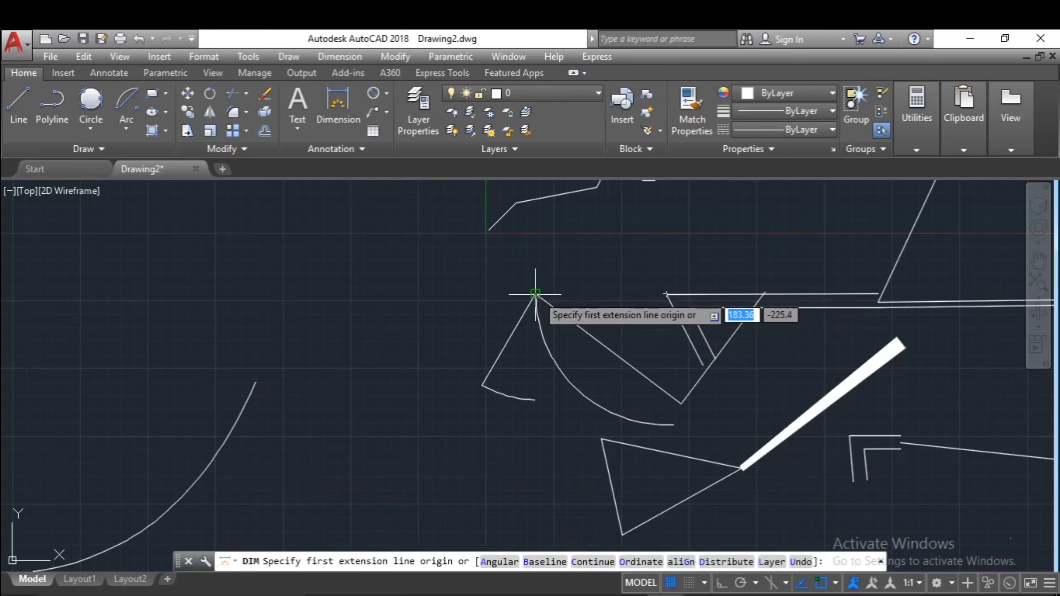
left_click(535, 294)
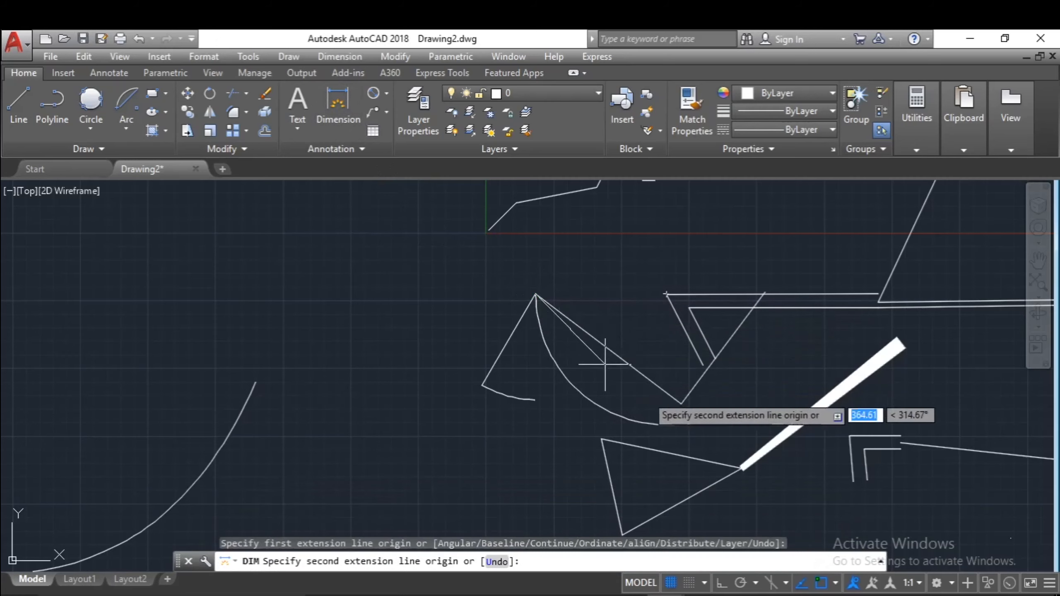
left_click(673, 425)
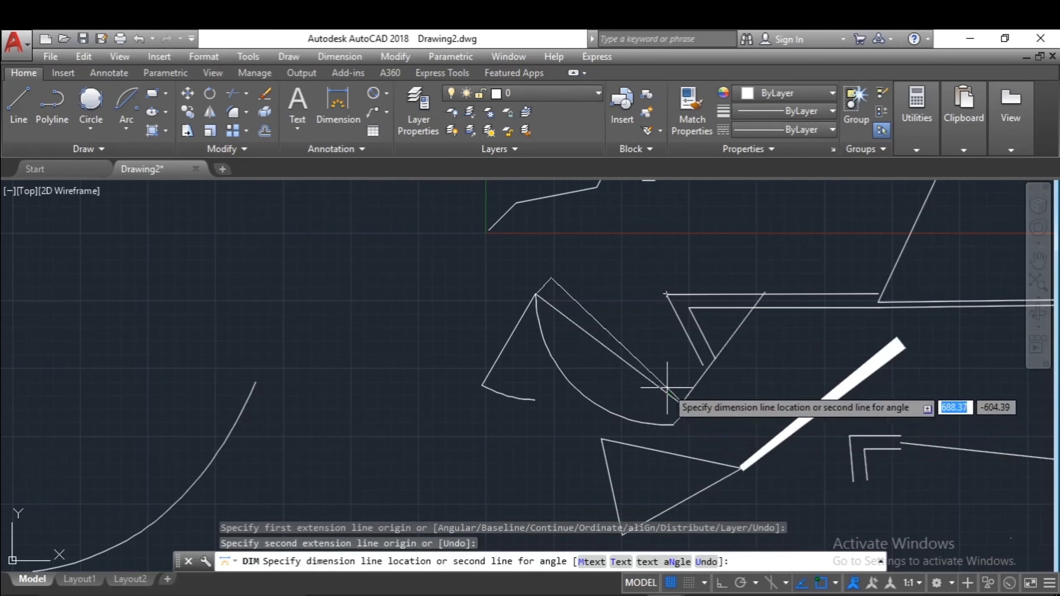
left_click(635, 336)
scroll(634, 330, "up", 5)
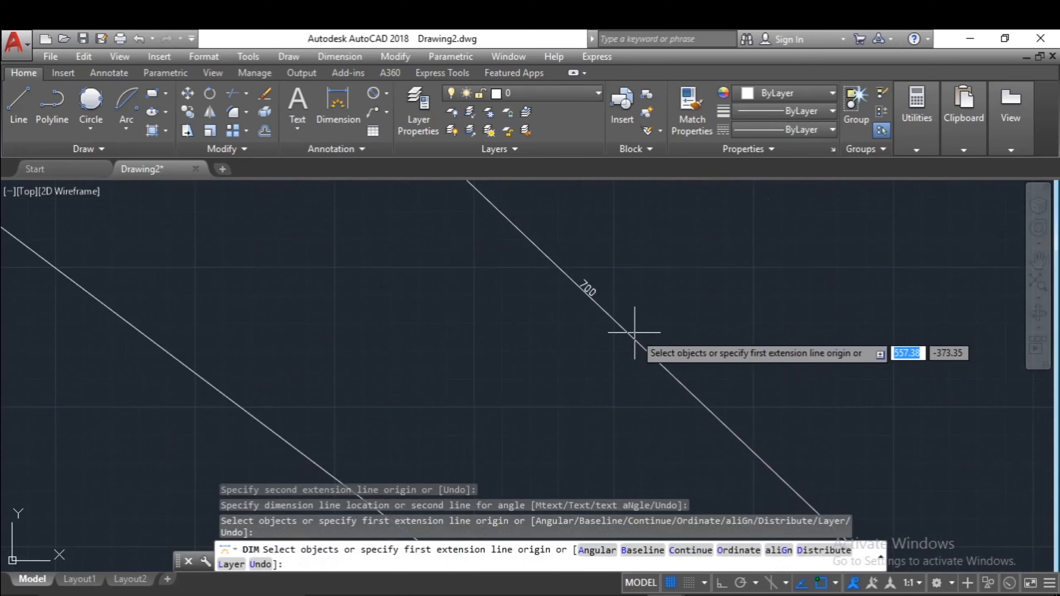
scroll(634, 333, "down", 5)
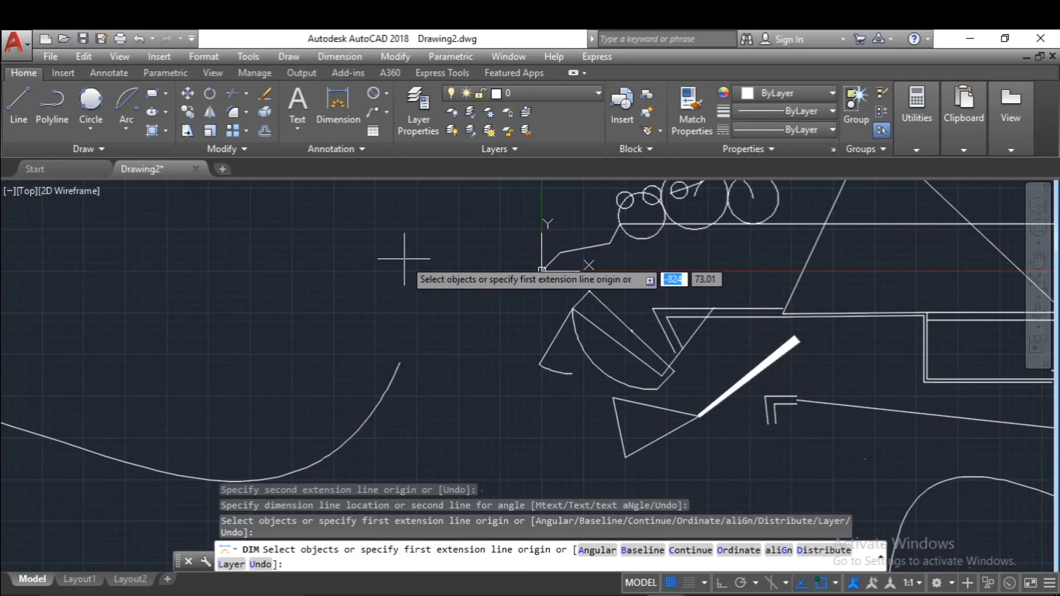
key("Escape")
Draw a Start, End, Angle arc from the left spline's right end to the zigzag's lower-left endpoint, with a 45-degree included angle.
left_click(125, 134)
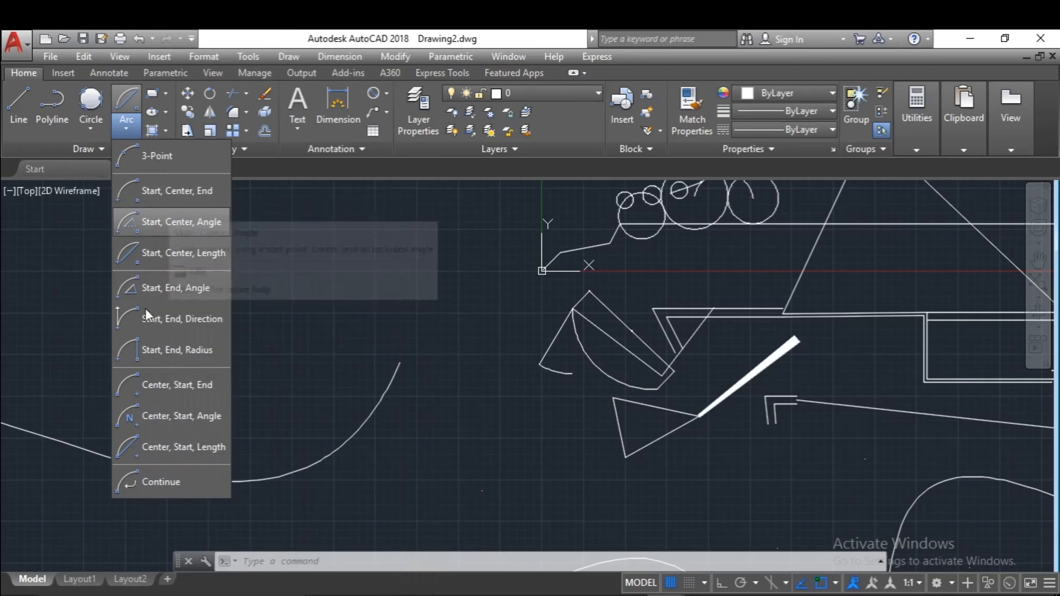
left_click(167, 288)
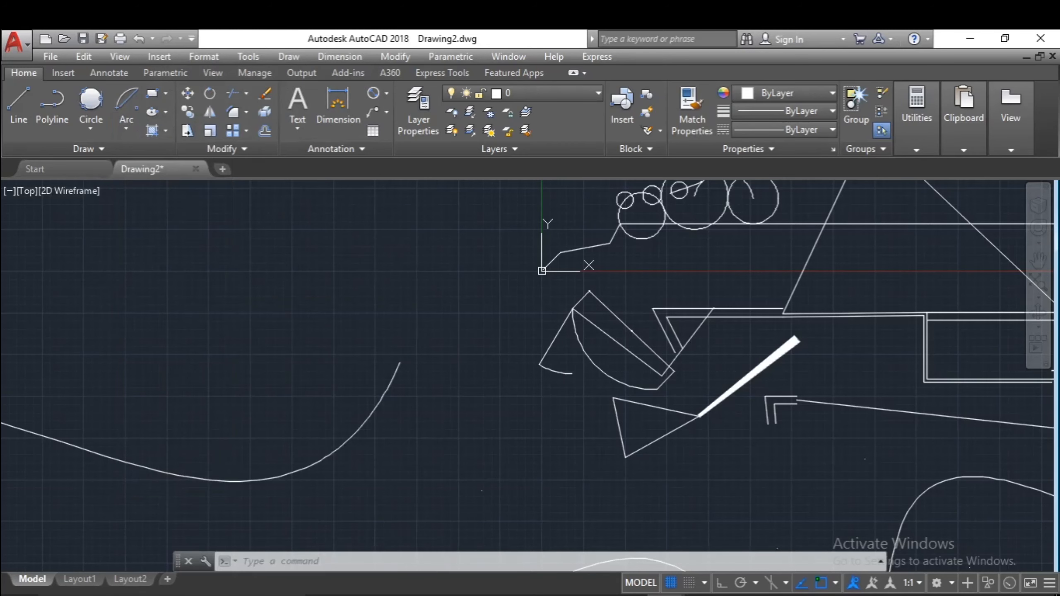
left_click(400, 363)
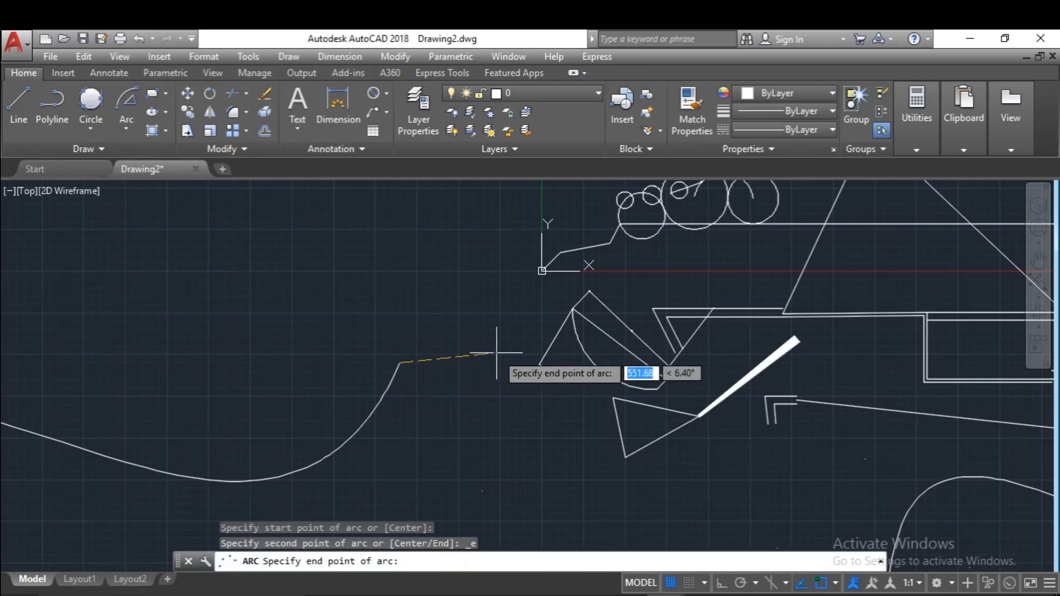
left_click(538, 364)
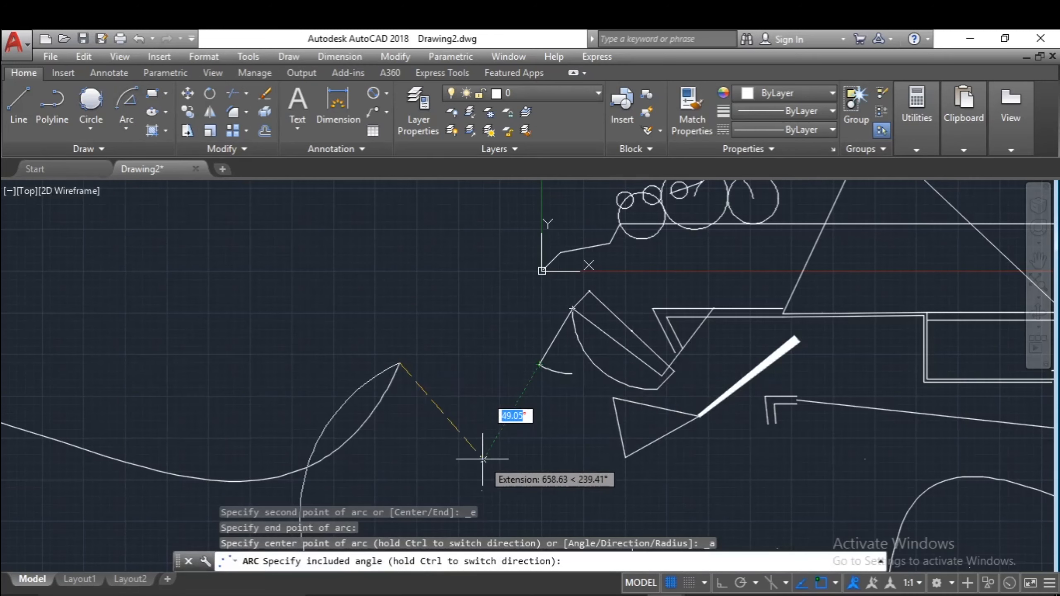
type("45")
key("Return")
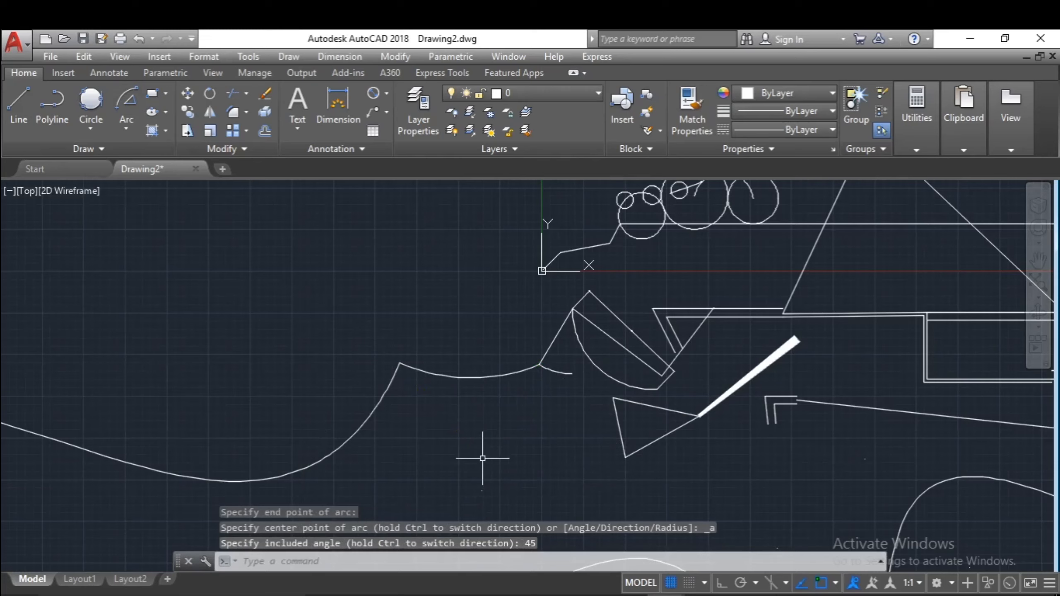
Draw two connected lines from the 45-degree arc's left endpoint up to its centre and down to its right endpoint.
left_click(18, 104)
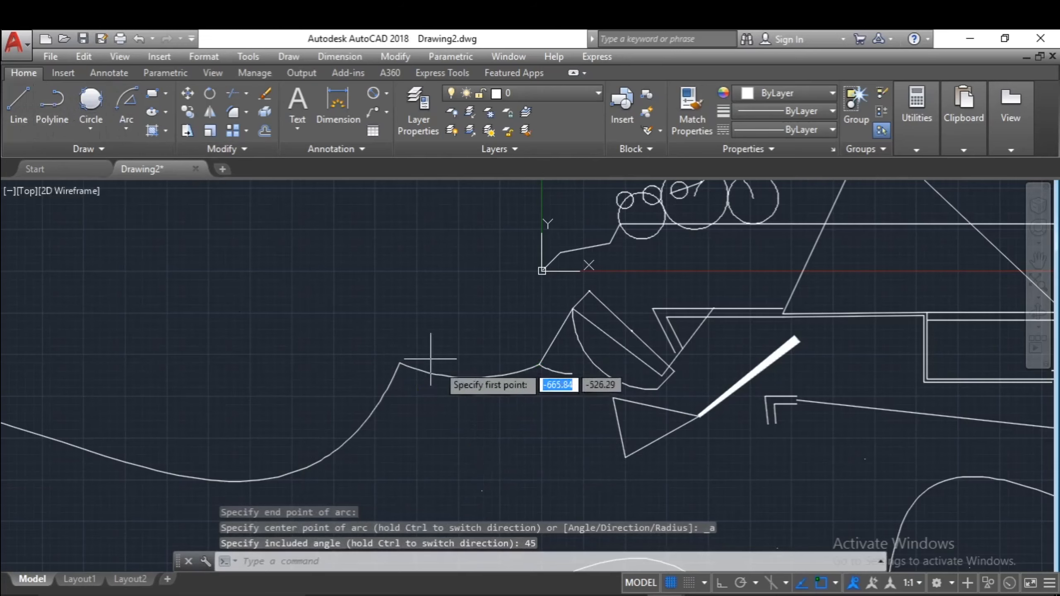
left_click(400, 364)
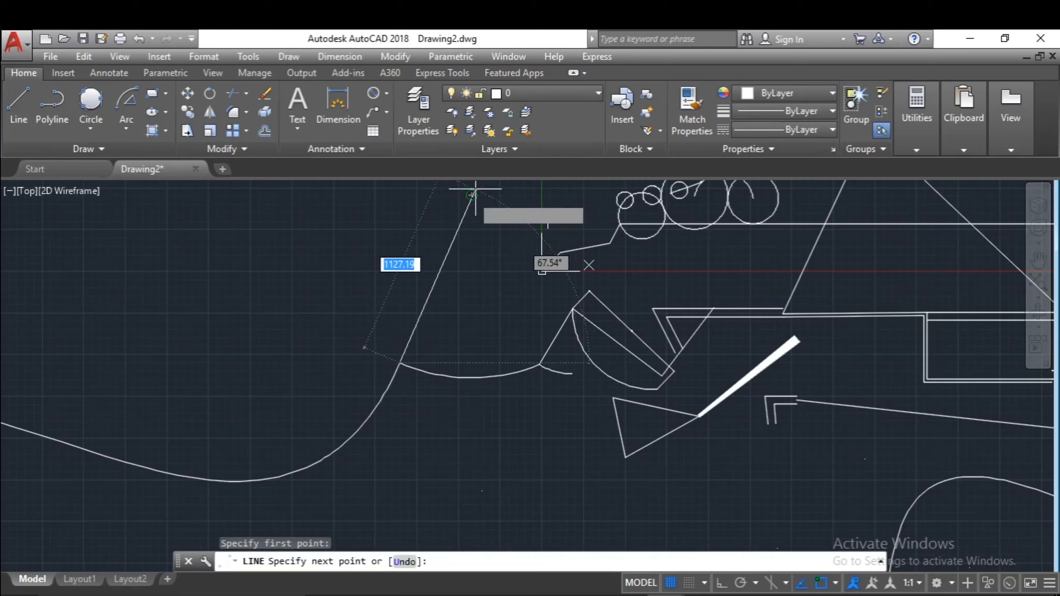
left_click(472, 195)
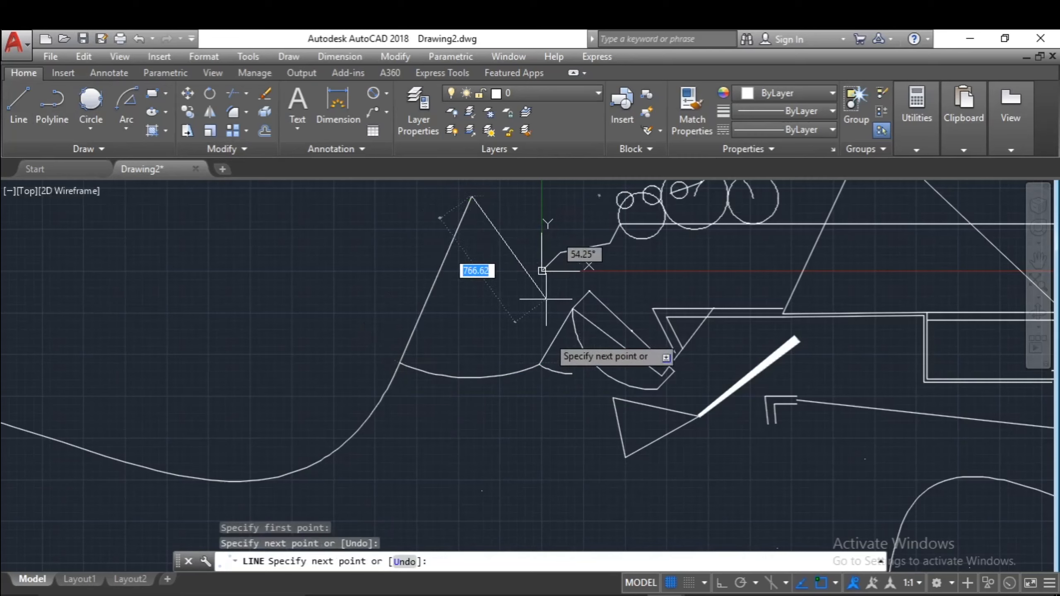
left_click(537, 367)
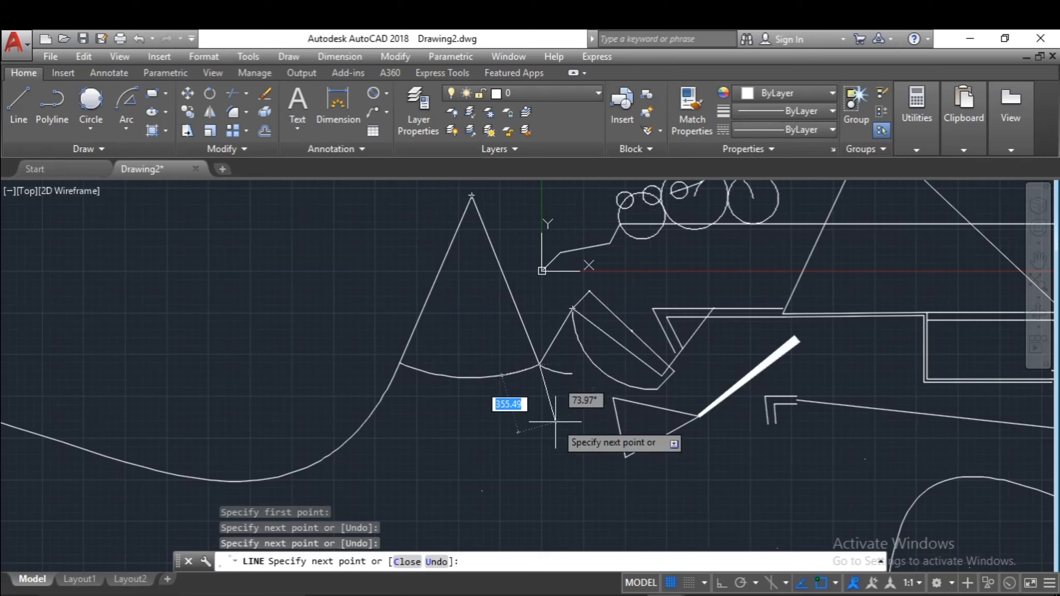
key("Escape")
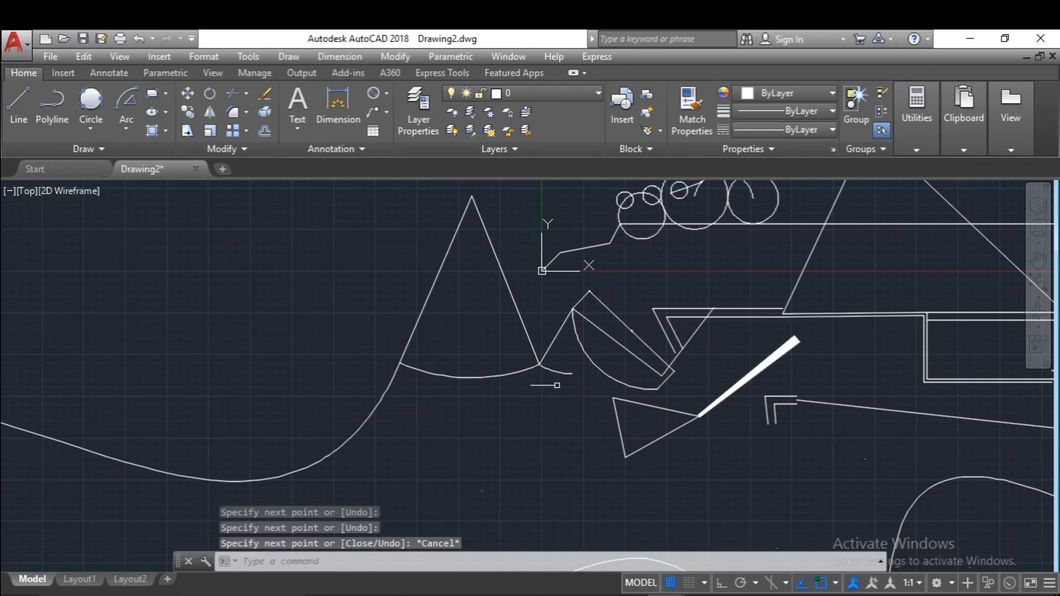
Add an angular dimension between the two lines meeting at the arc's centre, placing it inside the wedge, and inspect its text.
left_click(386, 92)
left_click(402, 189)
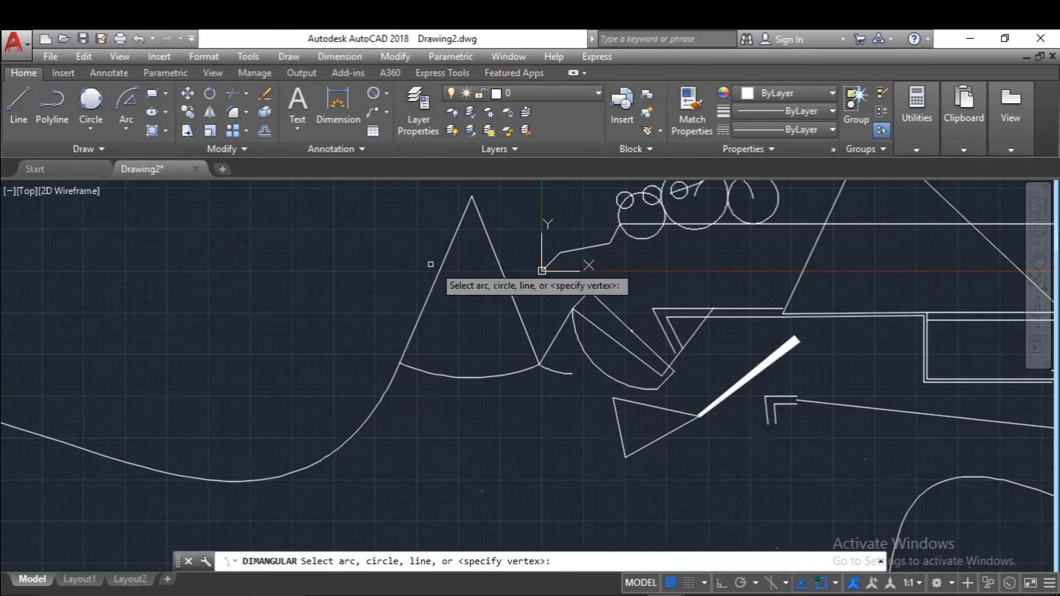
left_click(443, 263)
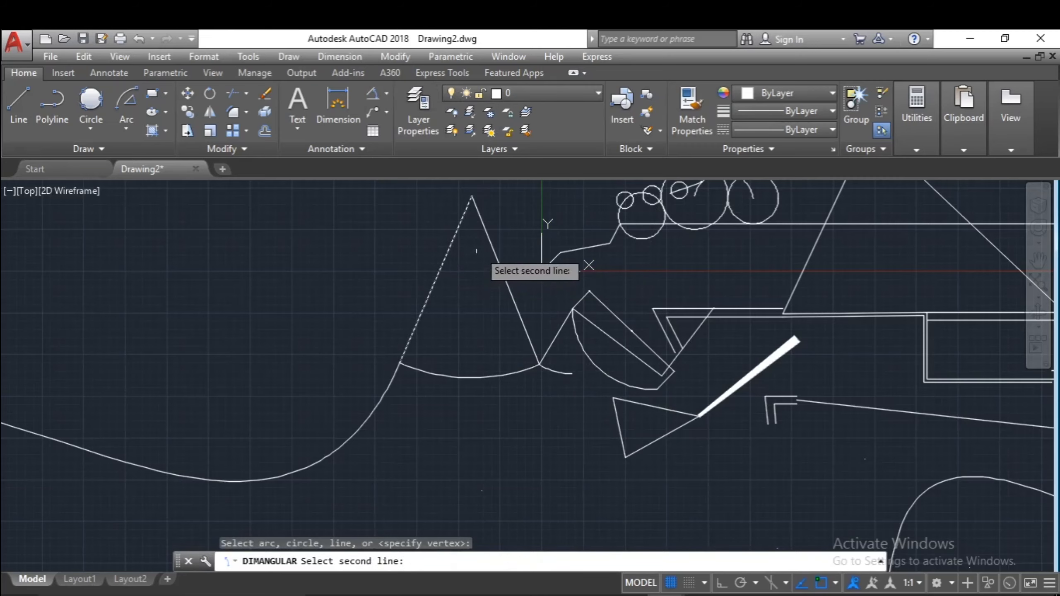
left_click(486, 238)
left_click(475, 271)
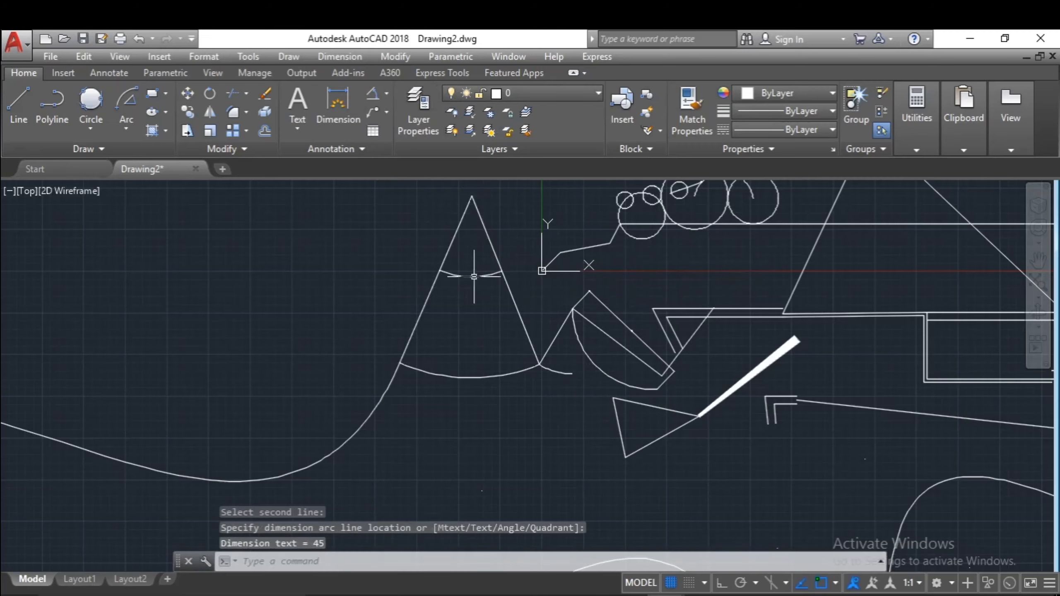
scroll(429, 254, "up", 10)
scroll(427, 254, "down", 10)
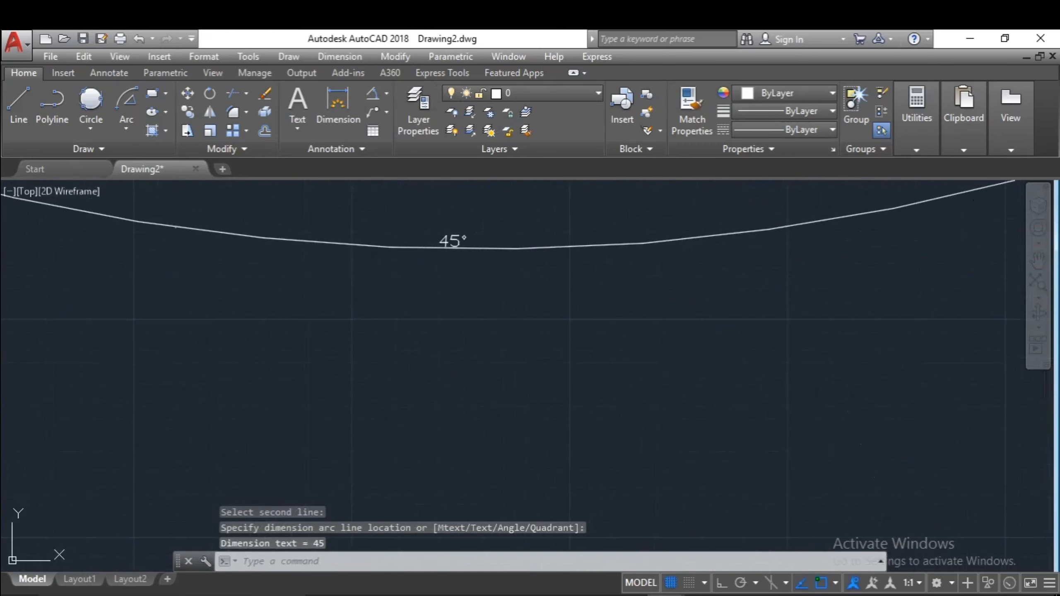
Erase the angular dimension between the two radius lines.
key("Escape")
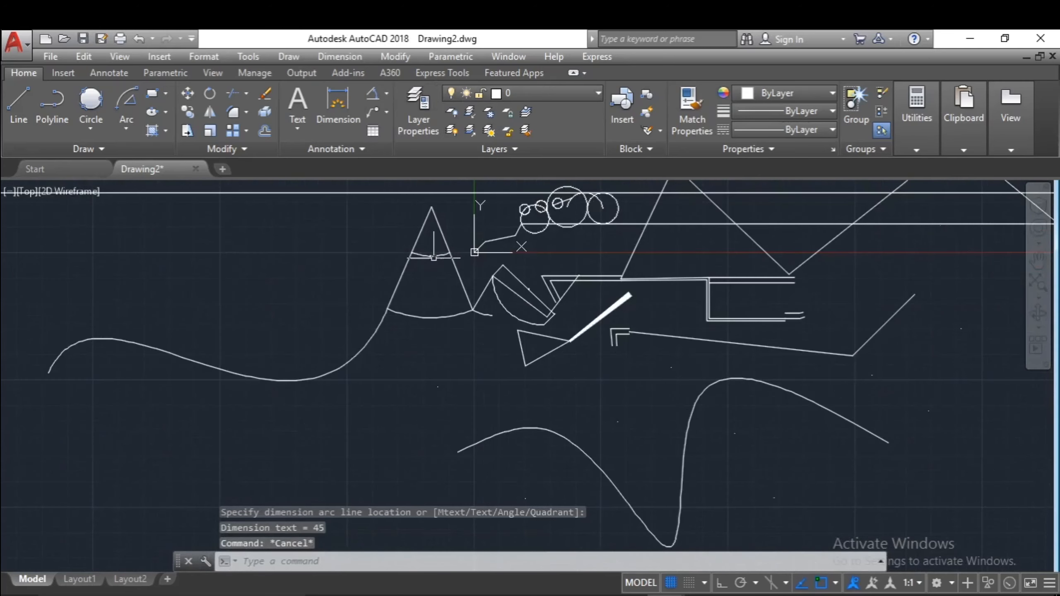
left_click(436, 256)
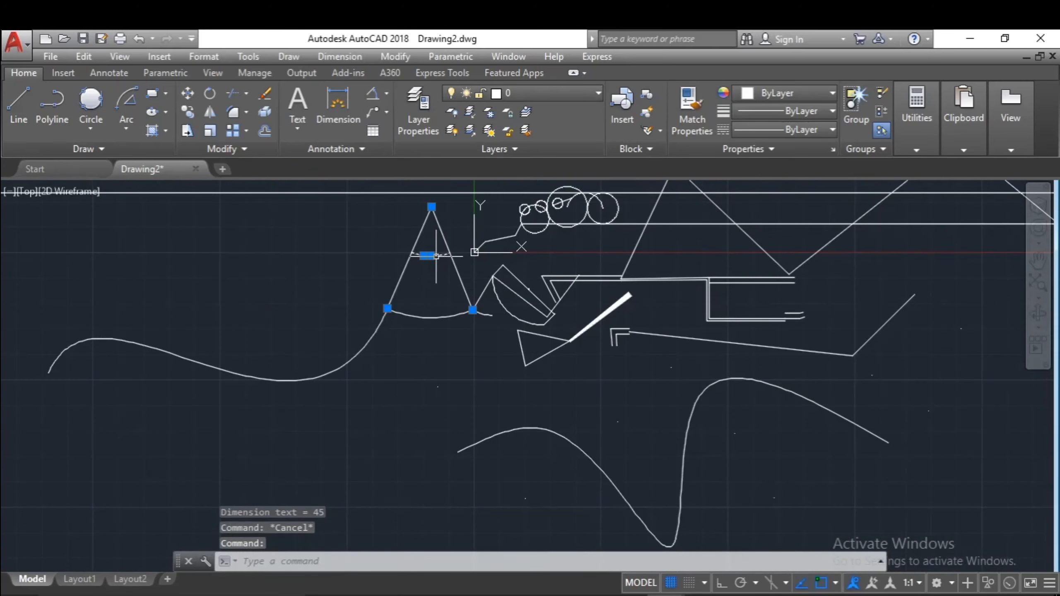
key("Delete")
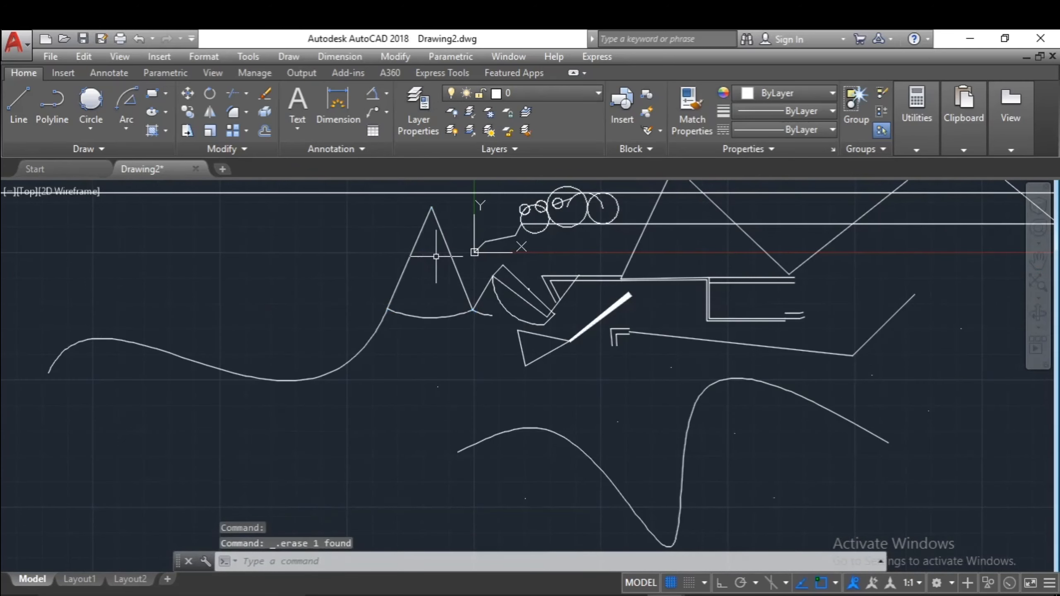
Draw a Start, End, Direction arc between the two point markers above and below the lower spline's left hump, with a tangent direction of 10.
left_click(131, 133)
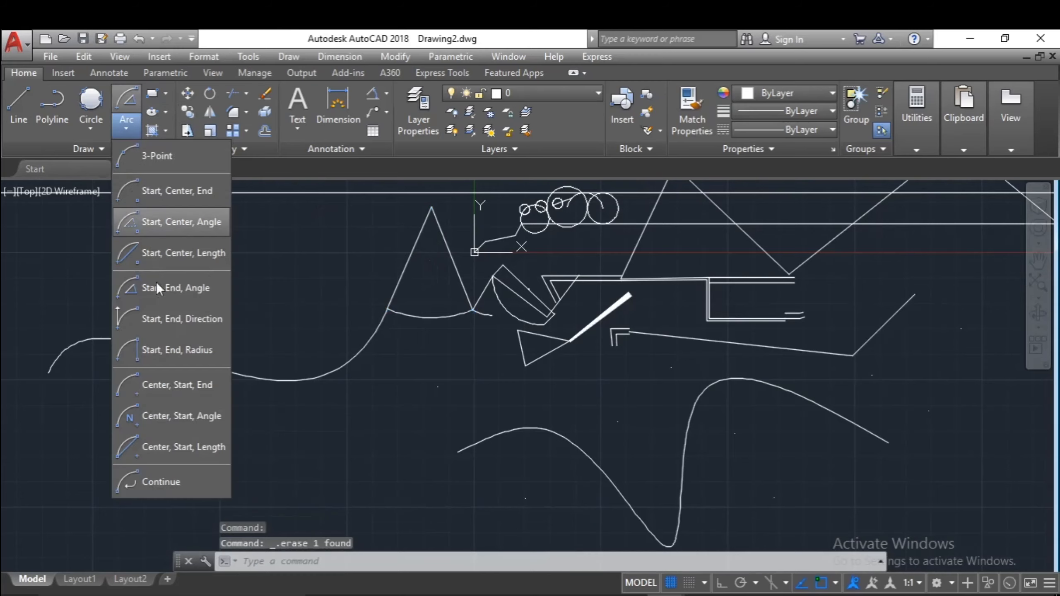
left_click(165, 325)
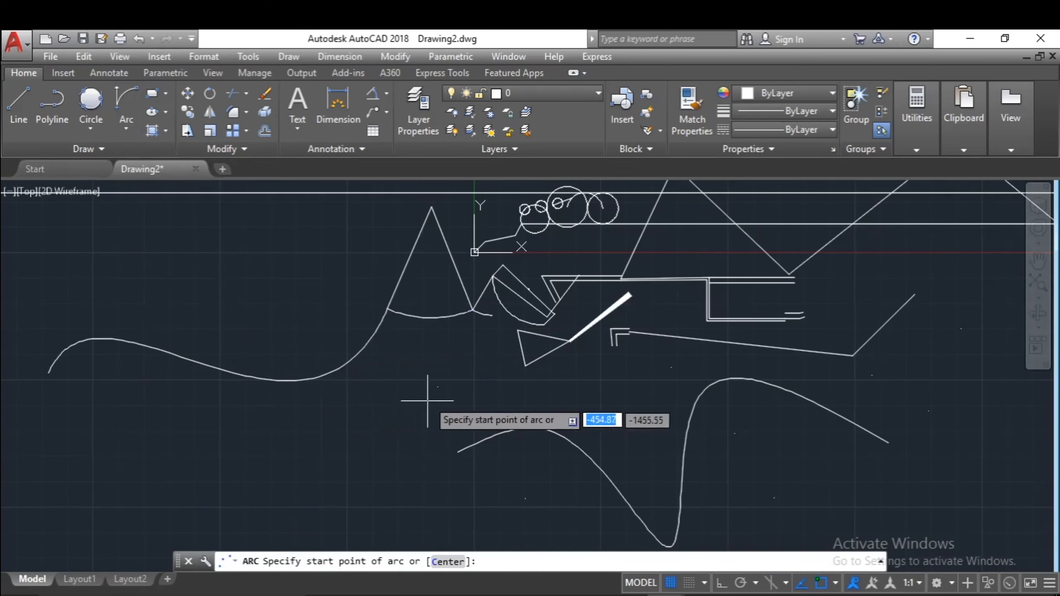
left_click(438, 388)
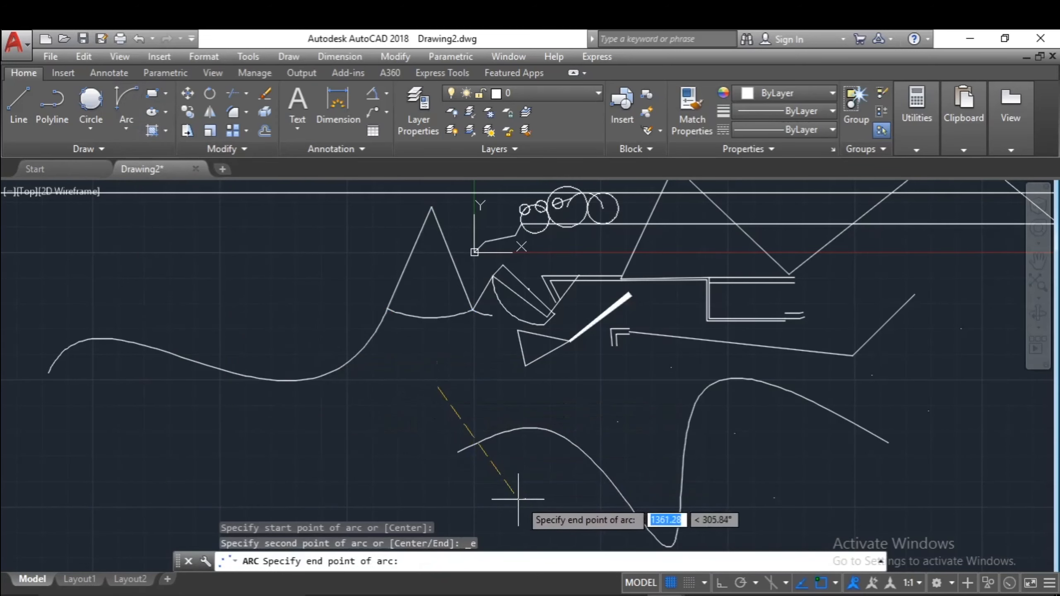
left_click(525, 499)
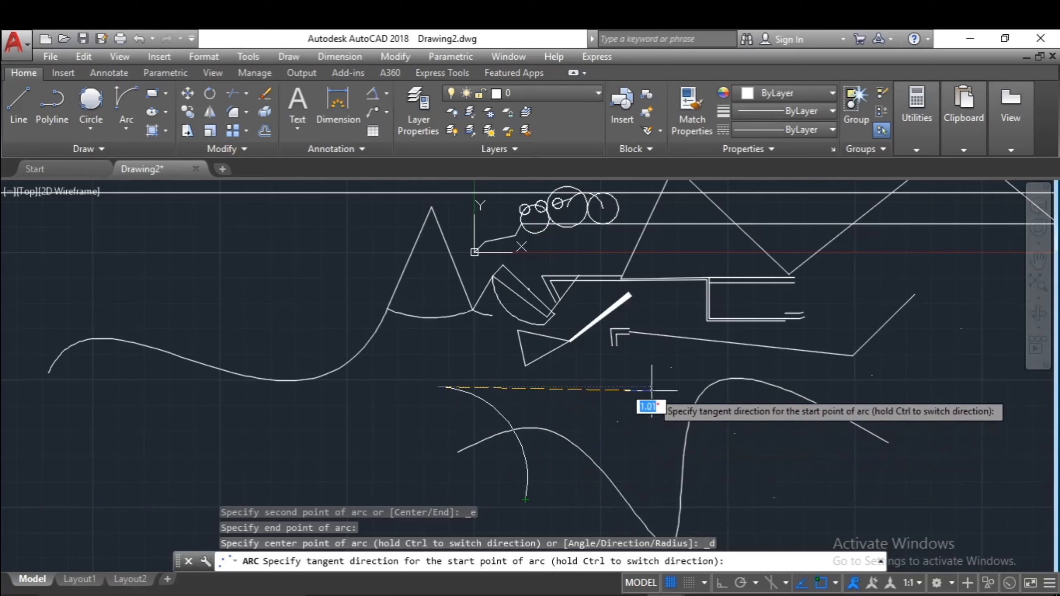
key("Return")
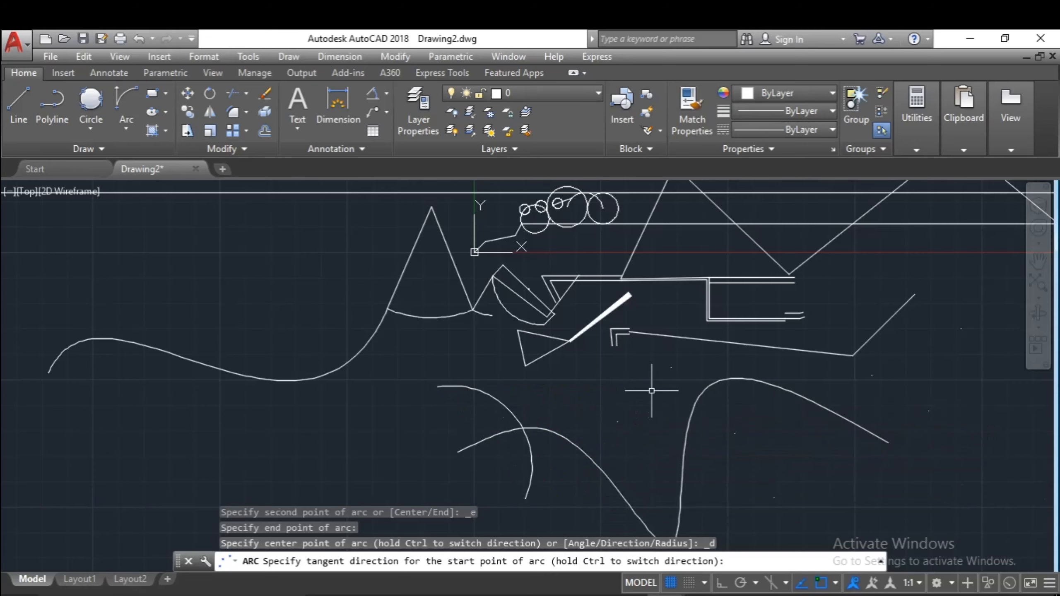
left_click(492, 399)
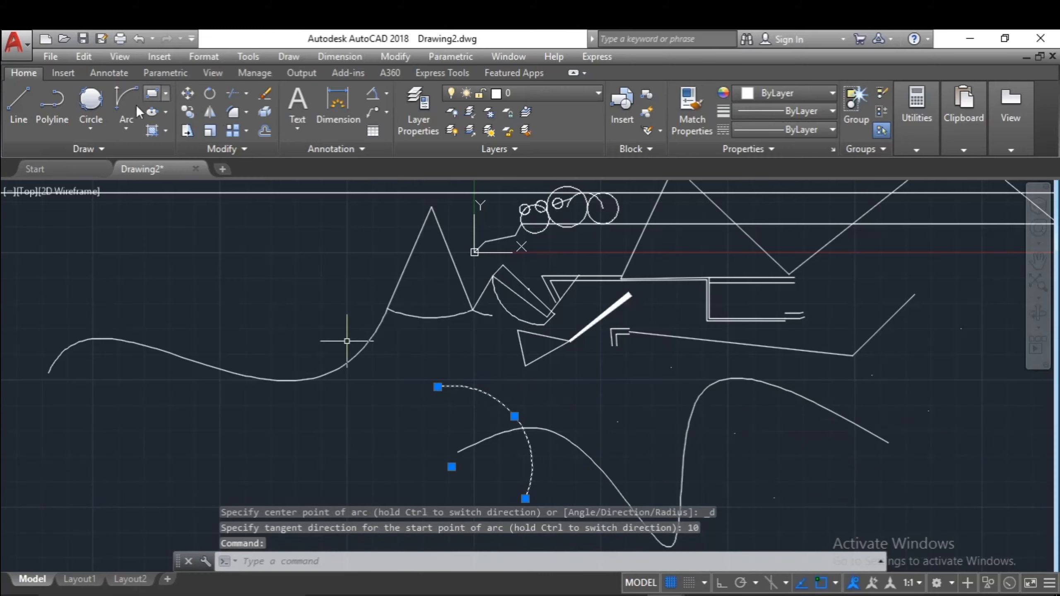
Draw a Start, End, Radius arc from the direction arc's lower endpoint to the point marker up and to its right, picking the radius freehand.
left_click(126, 130)
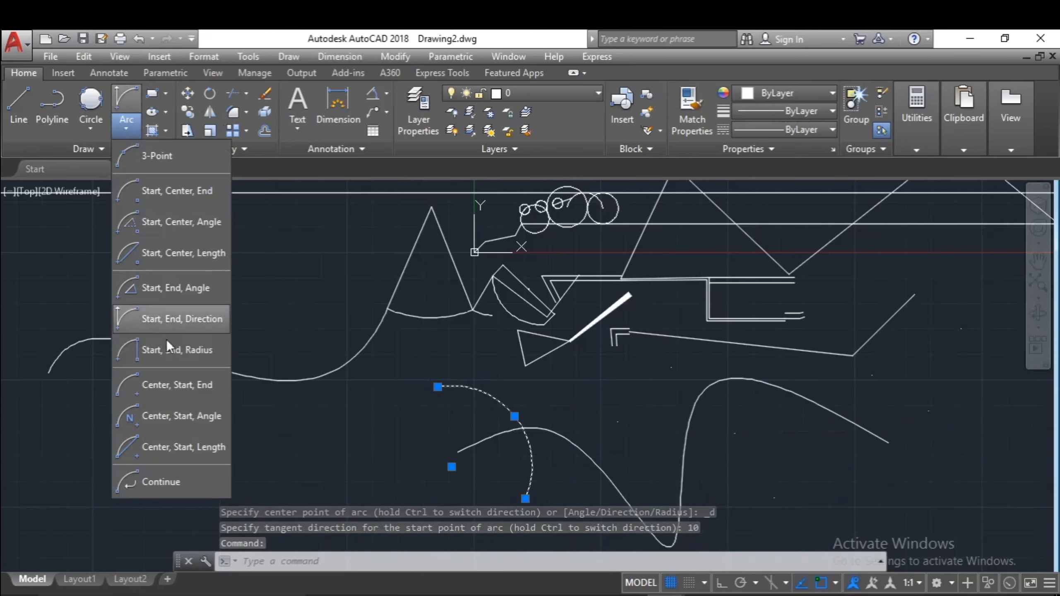
left_click(174, 358)
left_click(128, 104)
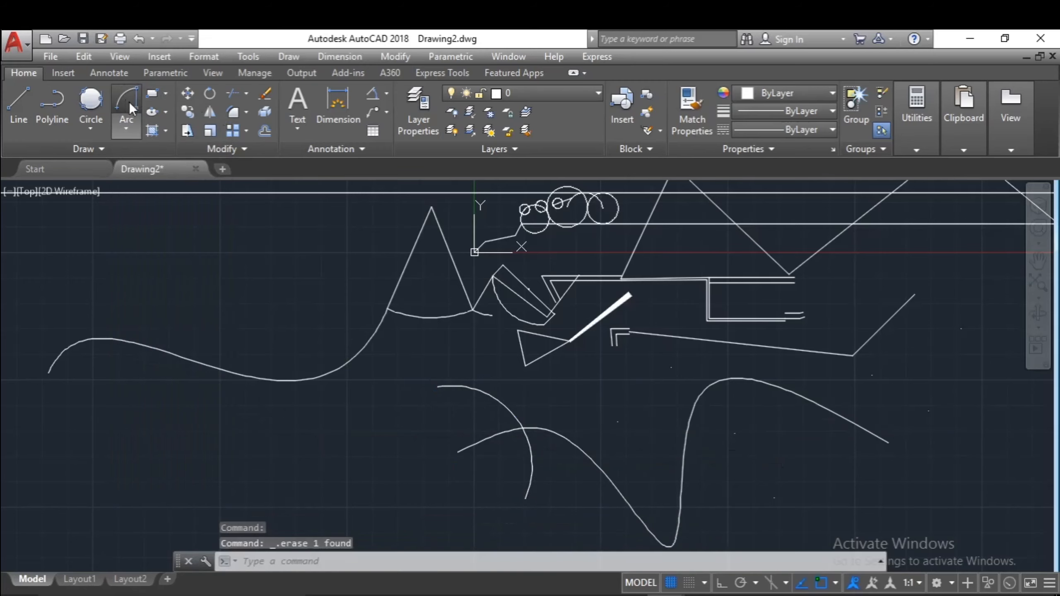
left_click(525, 499)
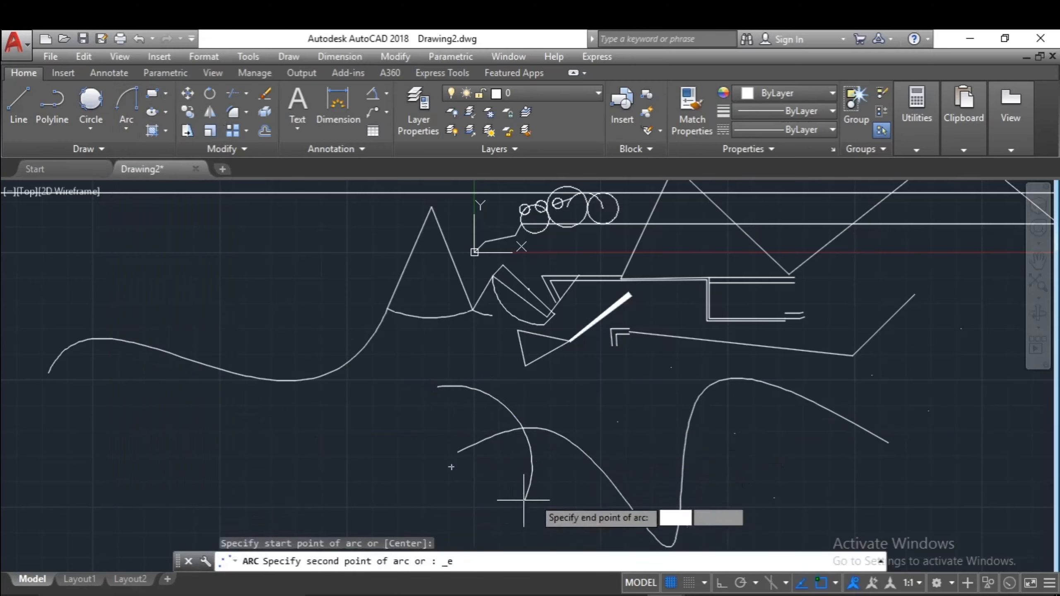
left_click(618, 421)
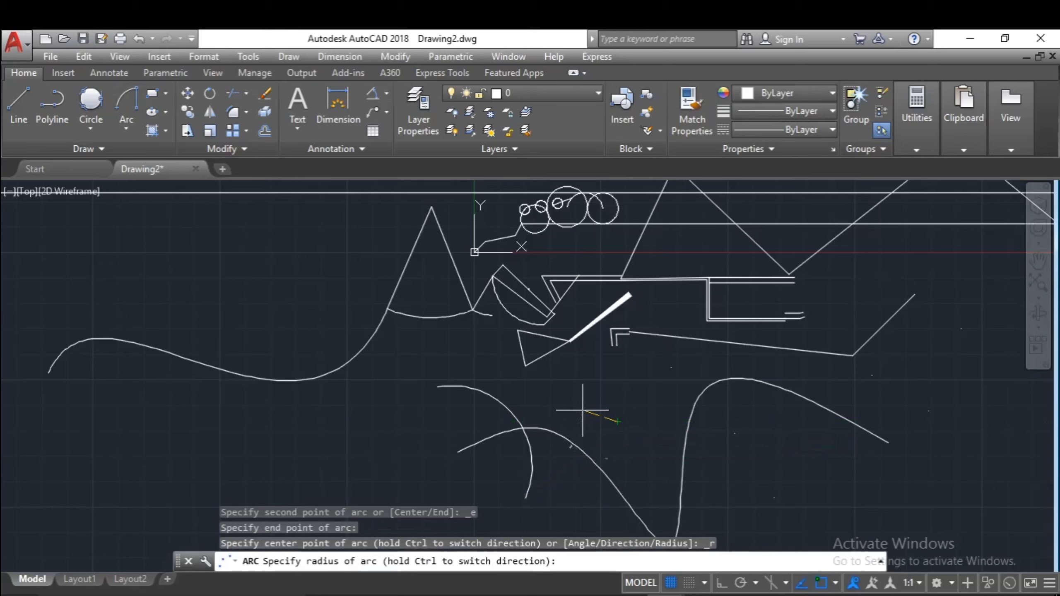
left_click(548, 413)
Draw a Continue arc from the radius arc's upper end to the upper-left endpoint of the direction arc.
left_click(126, 129)
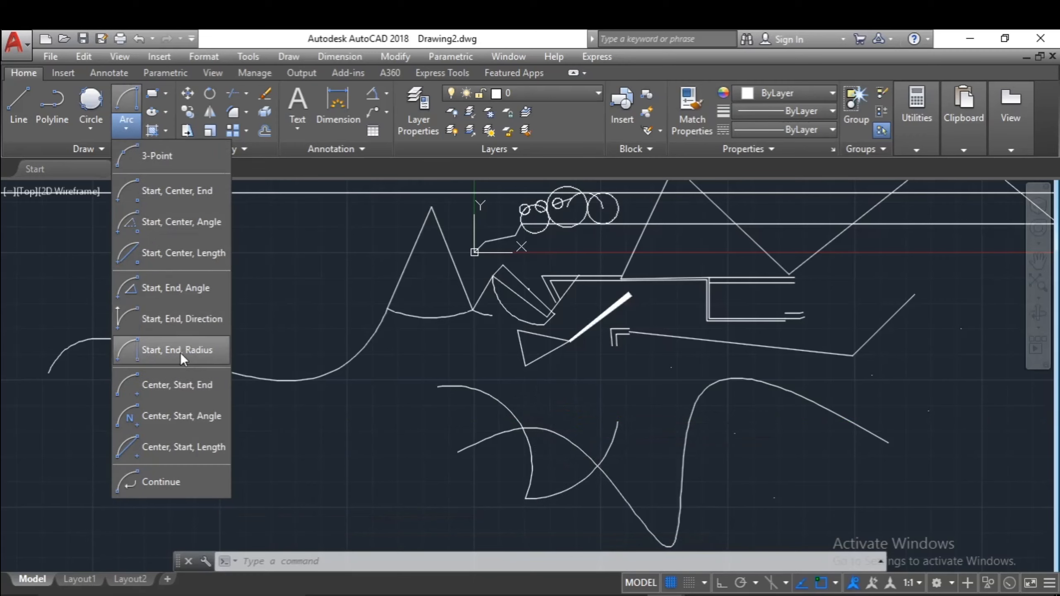
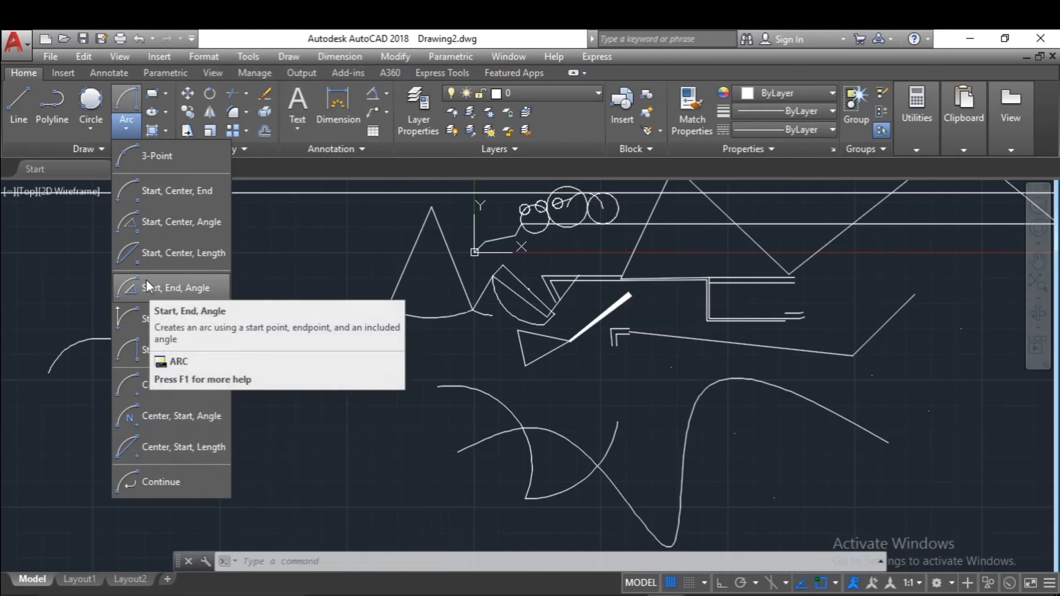
left_click(153, 481)
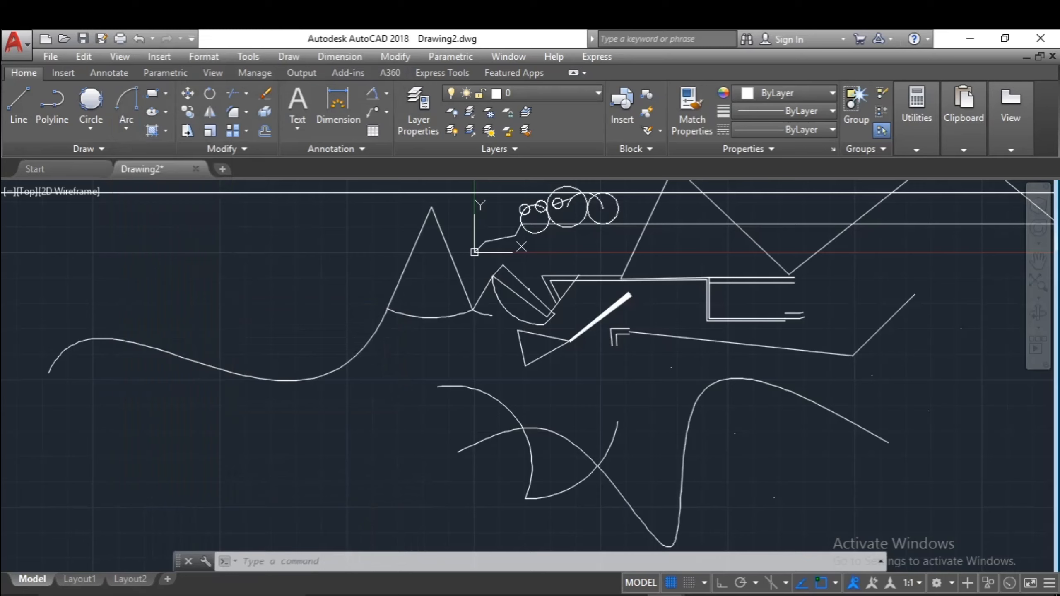
key("Escape")
key("Escape")
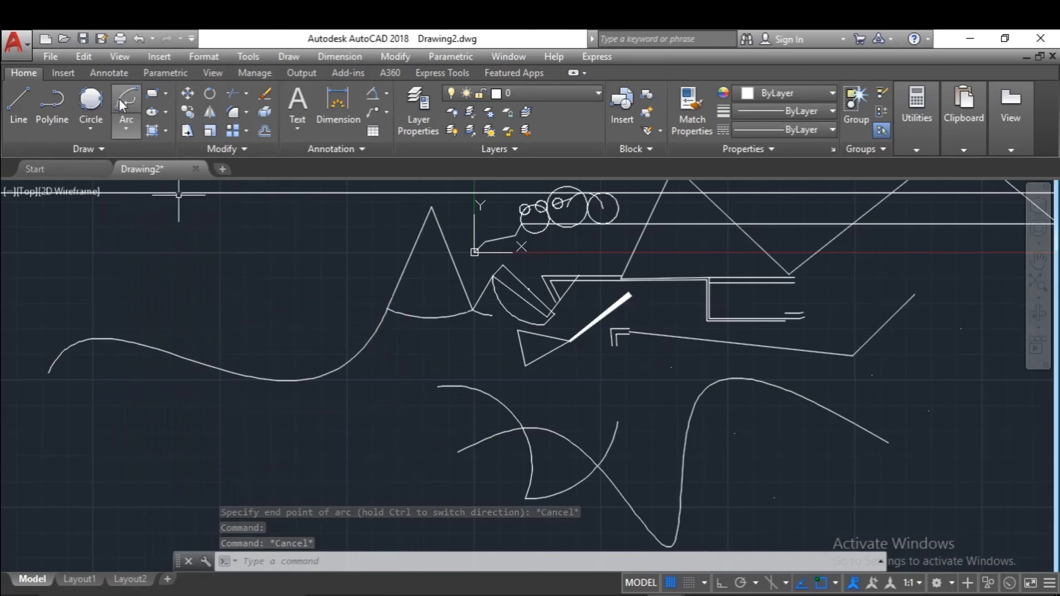
left_click(119, 98)
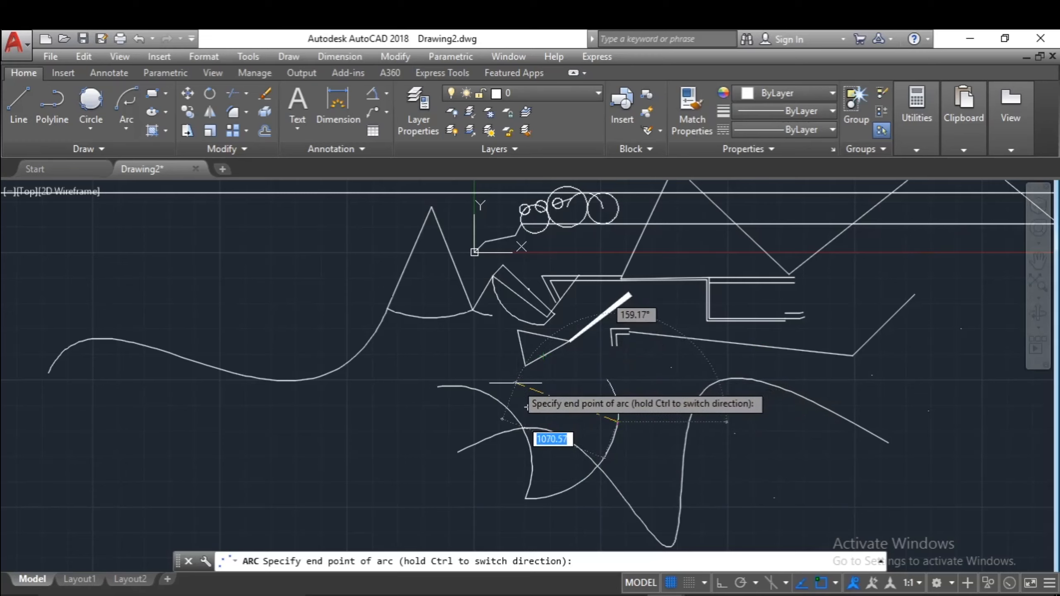
left_click(438, 387)
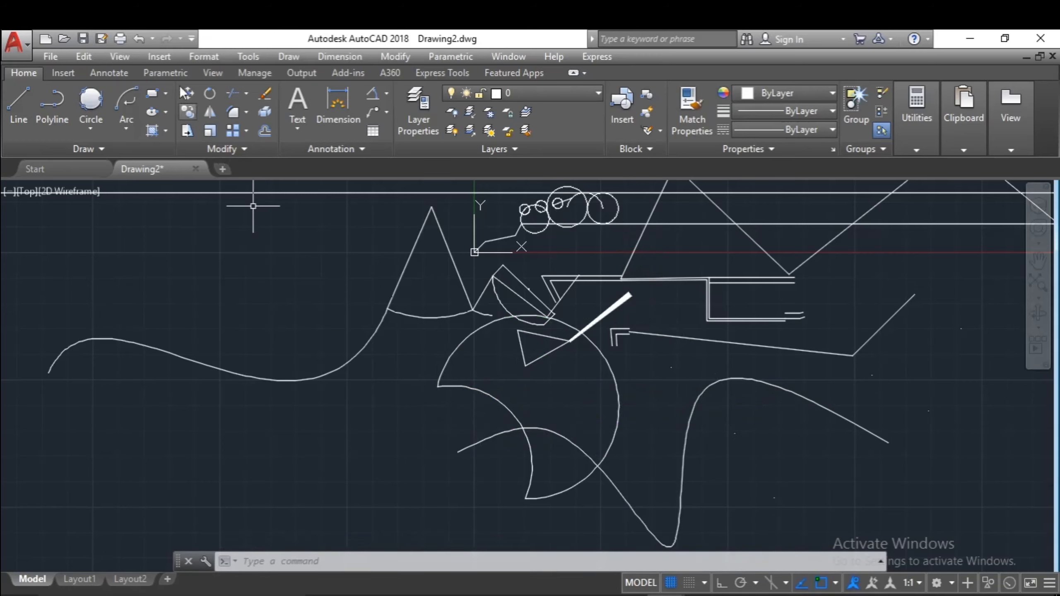
Draw a freehand horizontal rectangle from two opposite corners above the long spline's first hump, left of the triangular peak.
left_click(166, 95)
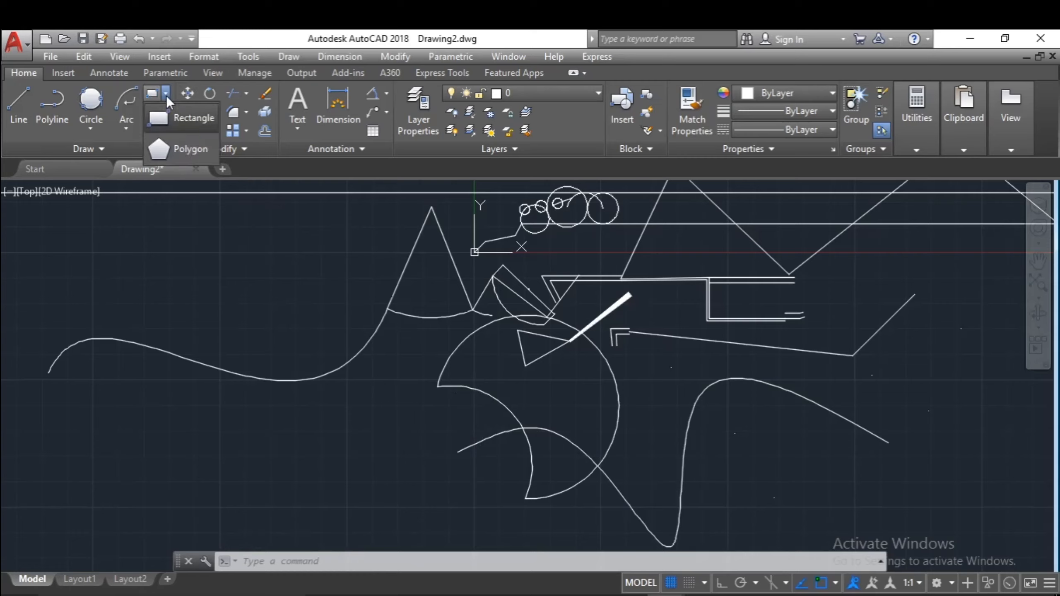
left_click(165, 116)
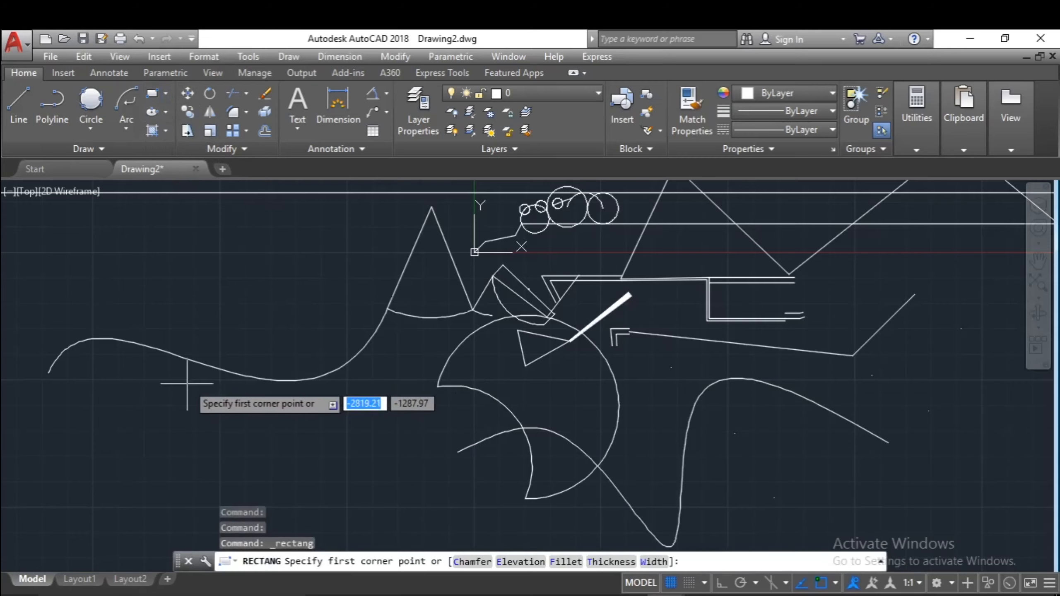
left_click(130, 255)
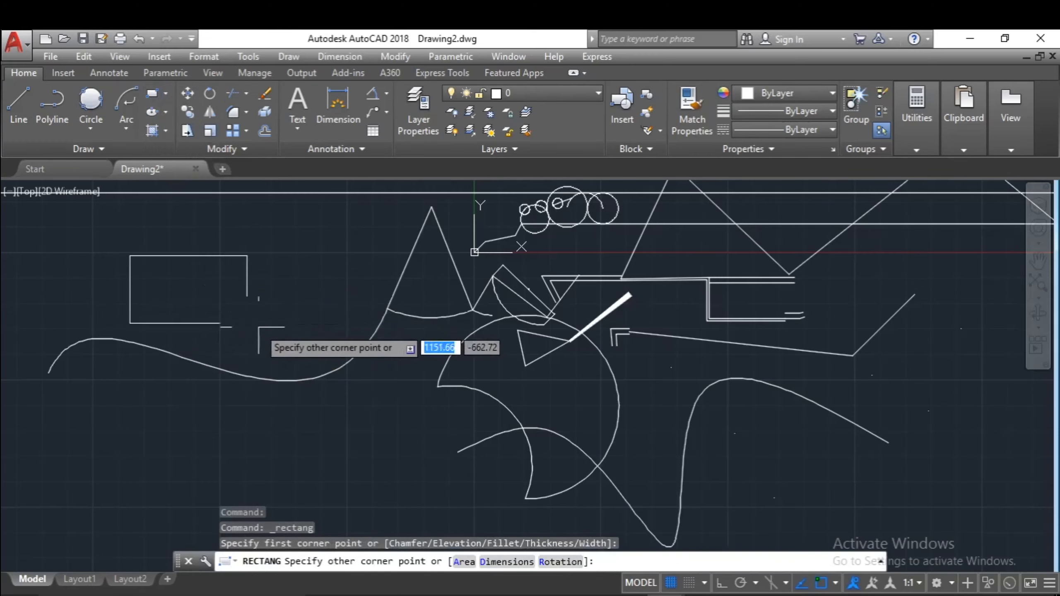
left_click(263, 329)
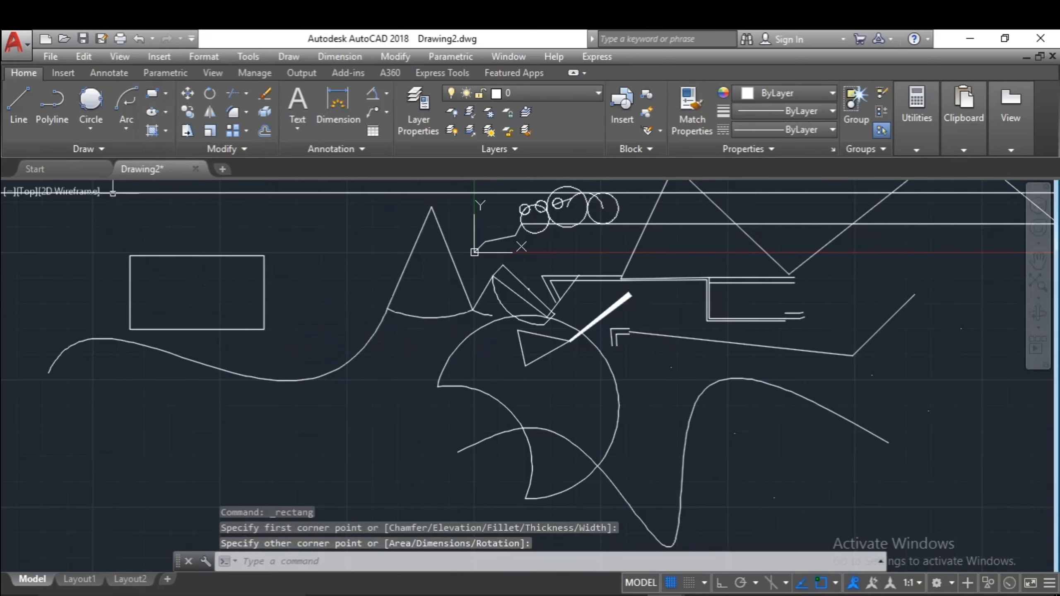
Draw a rectangle 250 units wide below the long spline, placing its lower-left corner beneath the freehand rectangle.
left_click(152, 94)
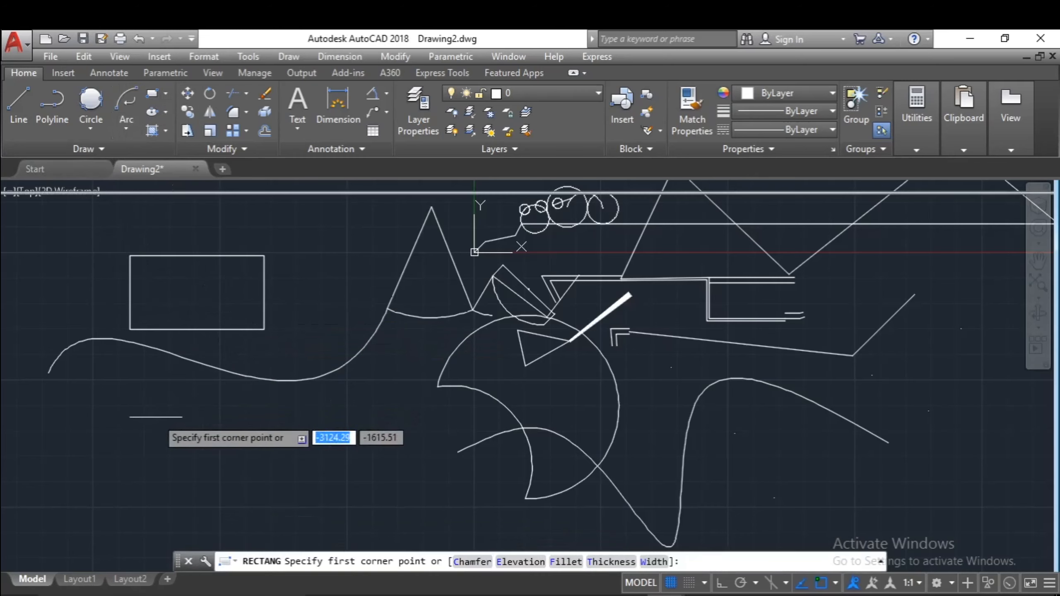
left_click(155, 417)
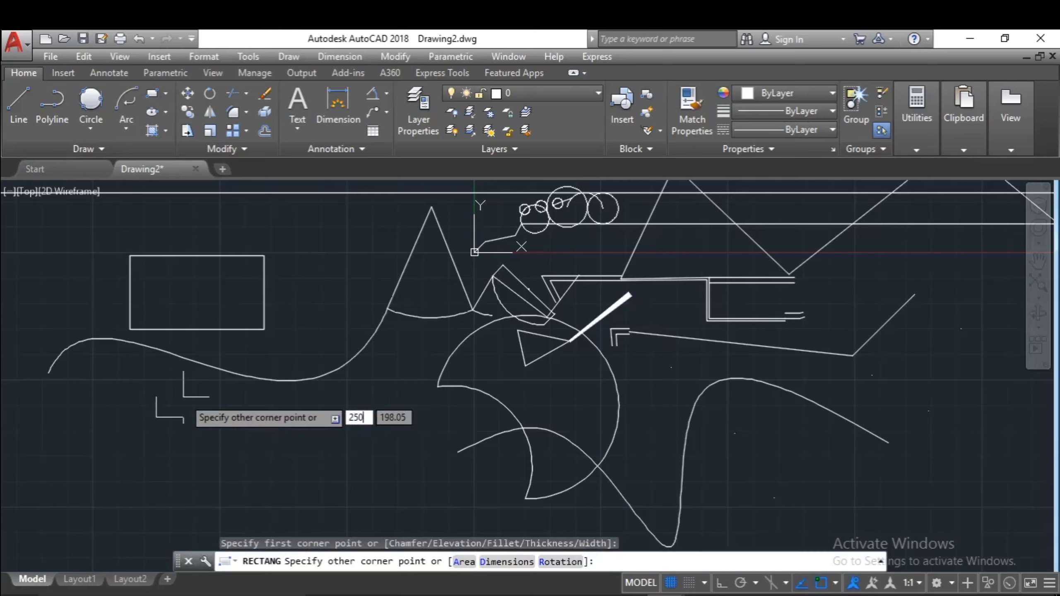
key("Tab")
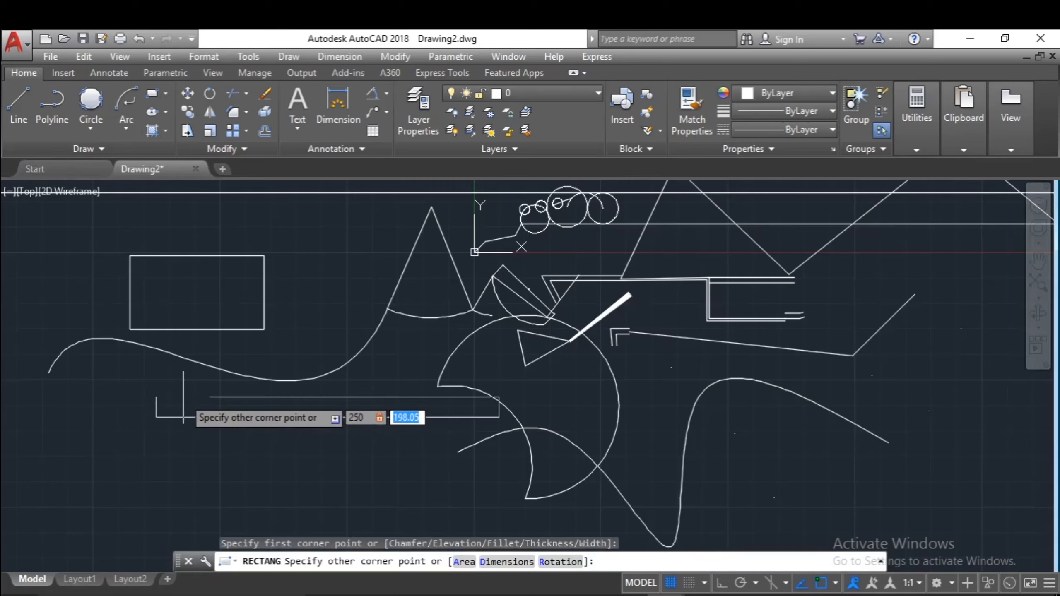
key("Return")
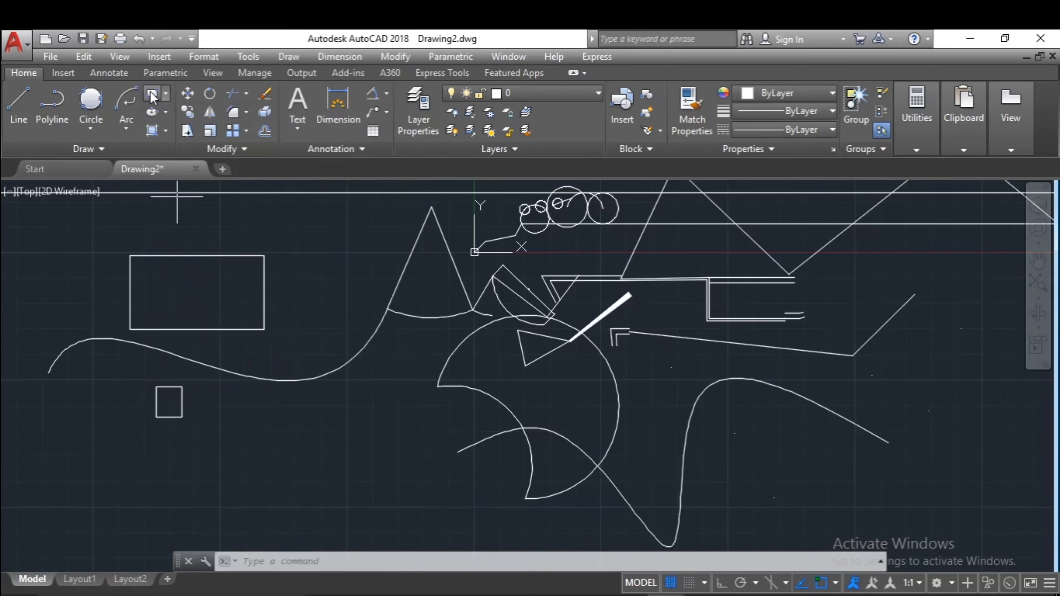
Draw a rectangle rotated 30 degrees below and right of the small one, with its opposite corner offset 500 by 700.
left_click(153, 96)
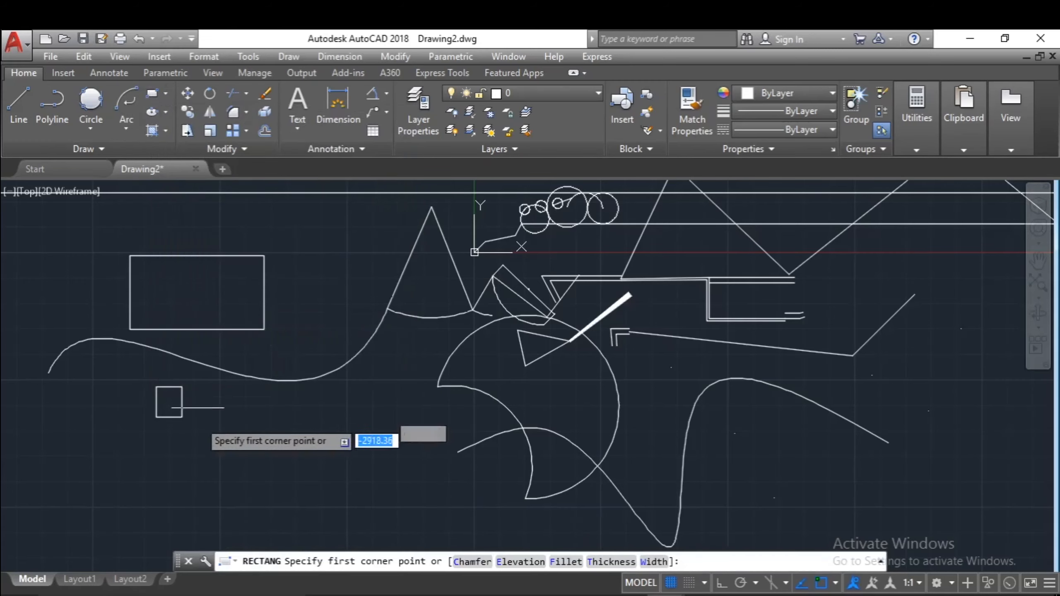
left_click(243, 473)
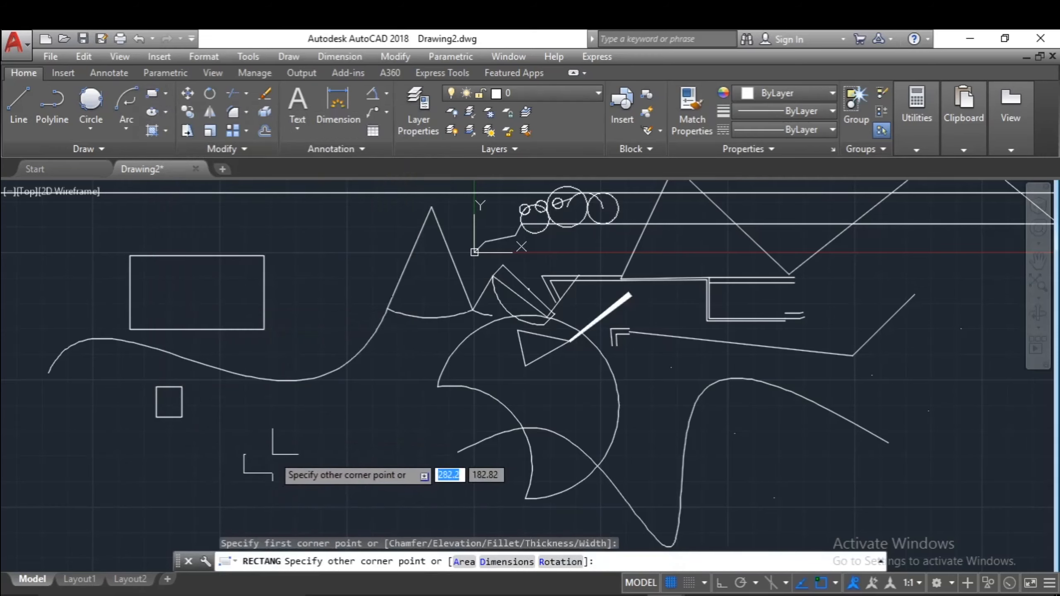
type("r")
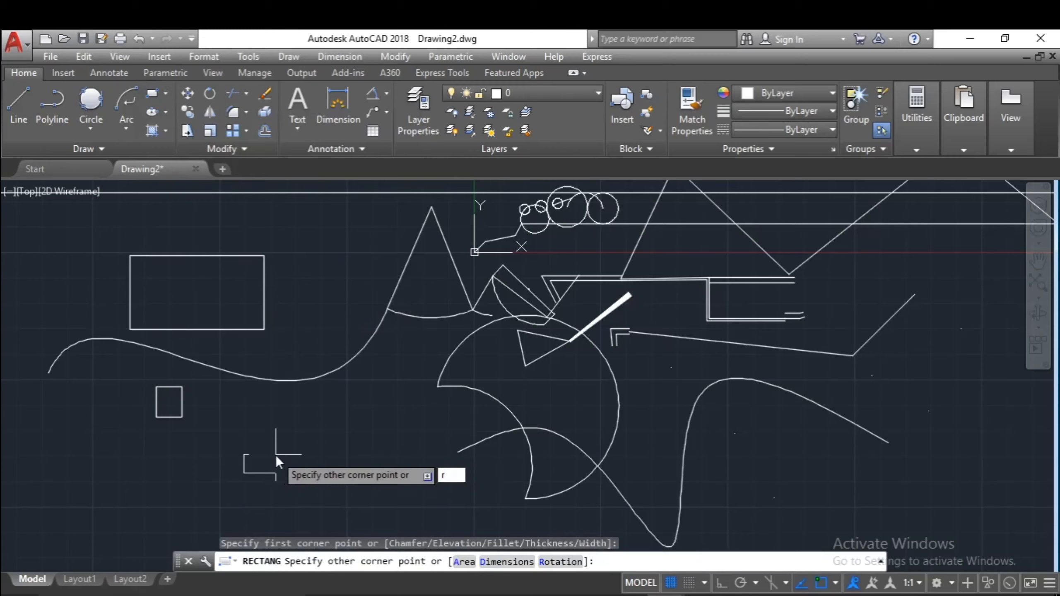
key("Return")
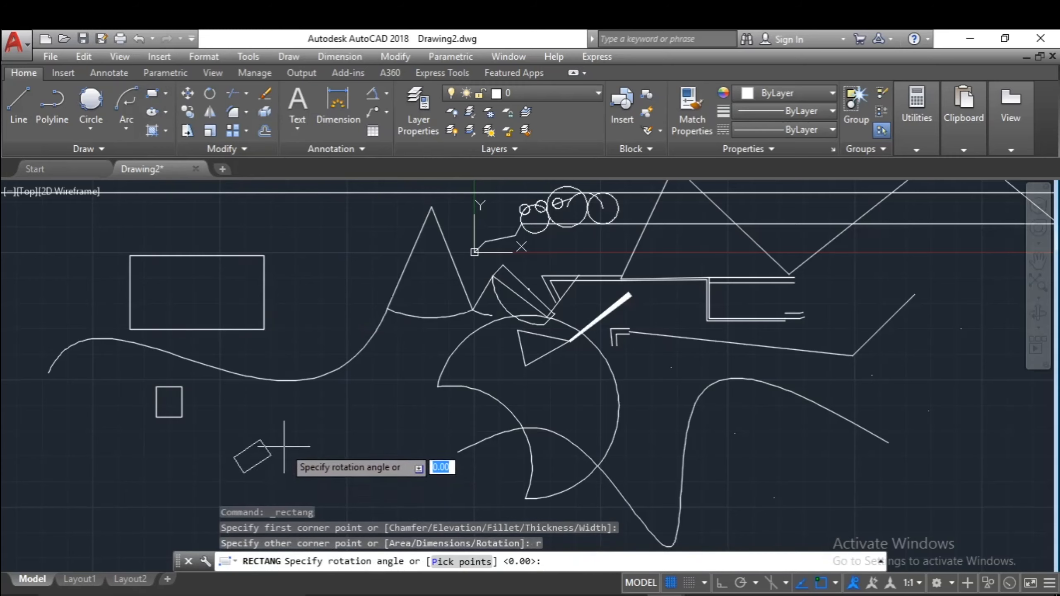
type("30")
key("Return")
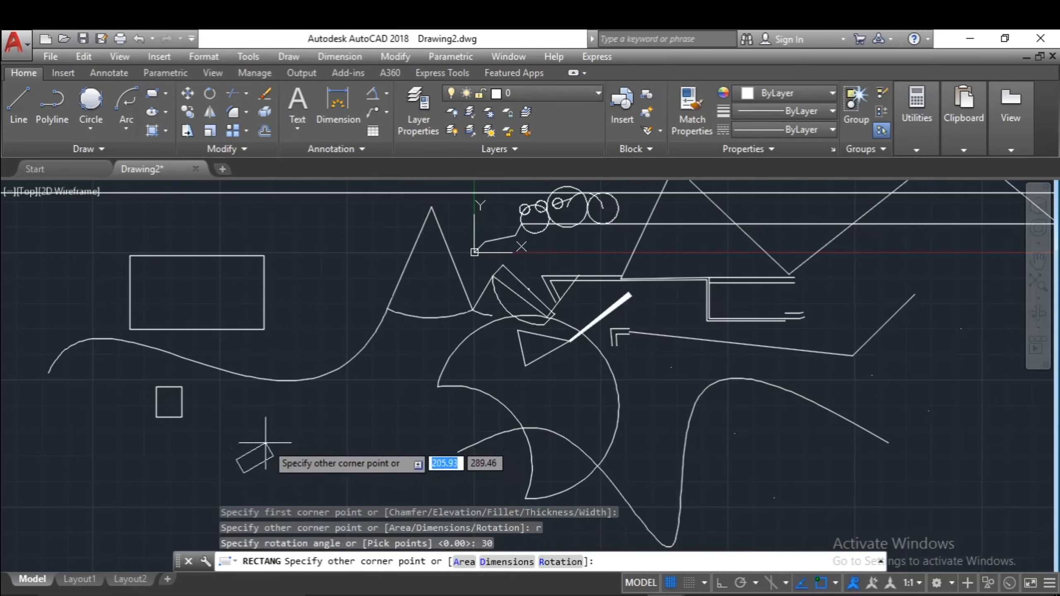
type("500")
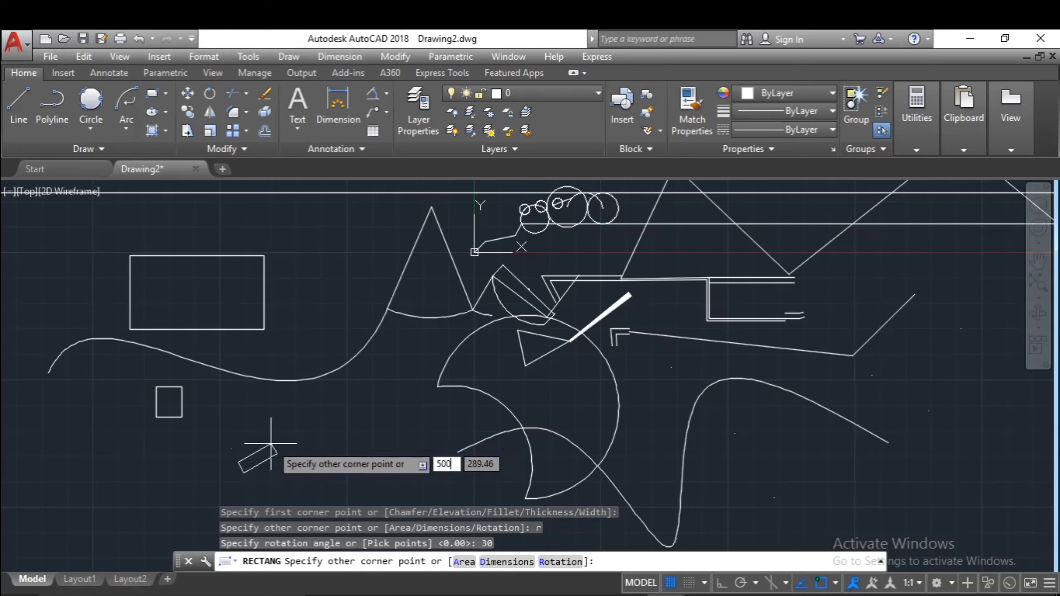
key("Tab")
type("700")
key("Return")
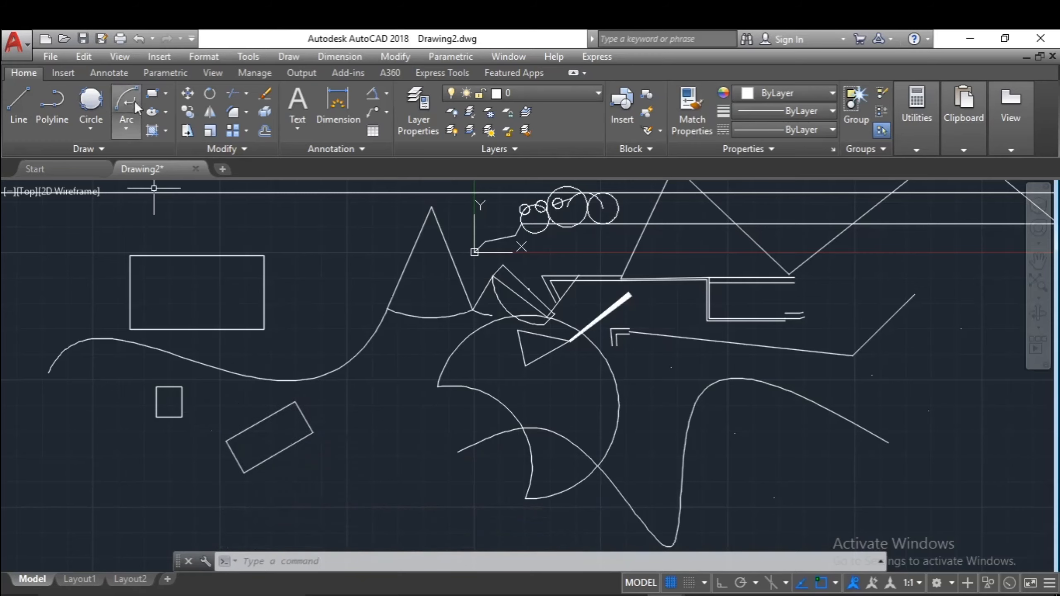
Draw a five-sided polygon inscribed in a circle of radius 500, centered below and right of the rotated rectangle.
left_click(166, 96)
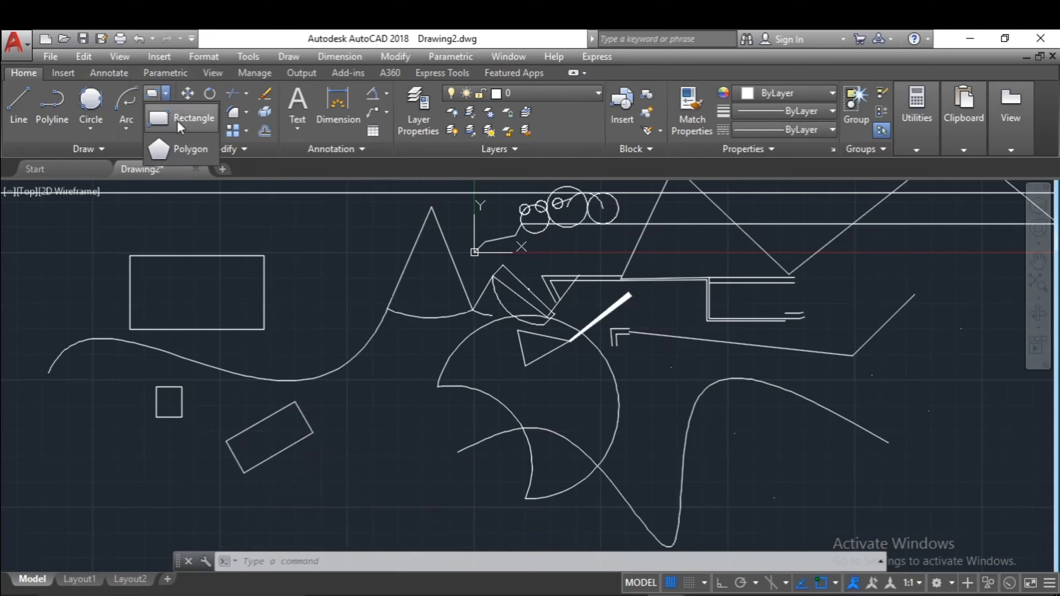
left_click(189, 150)
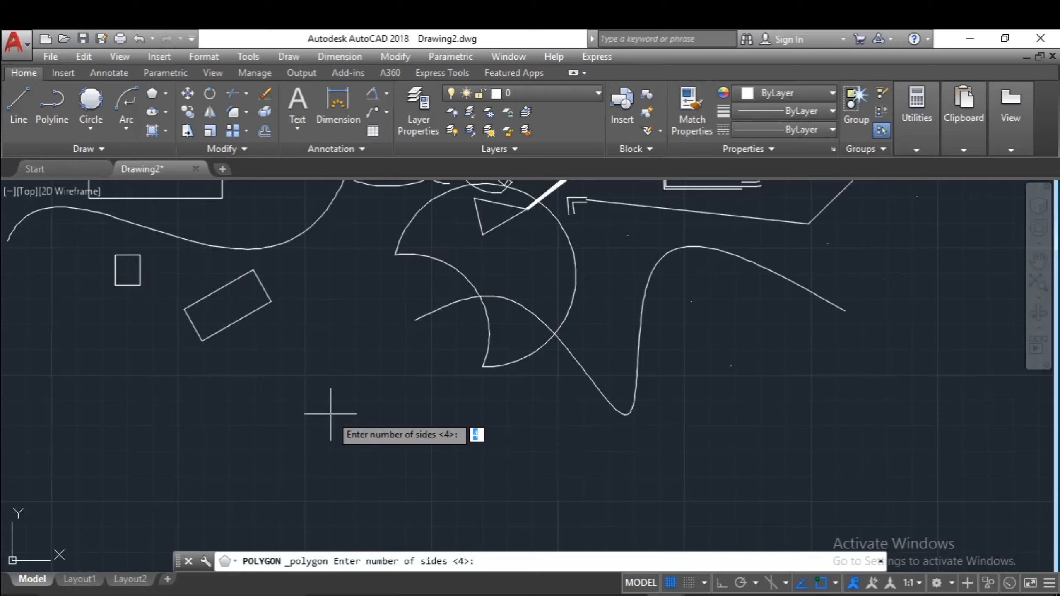
key("Return")
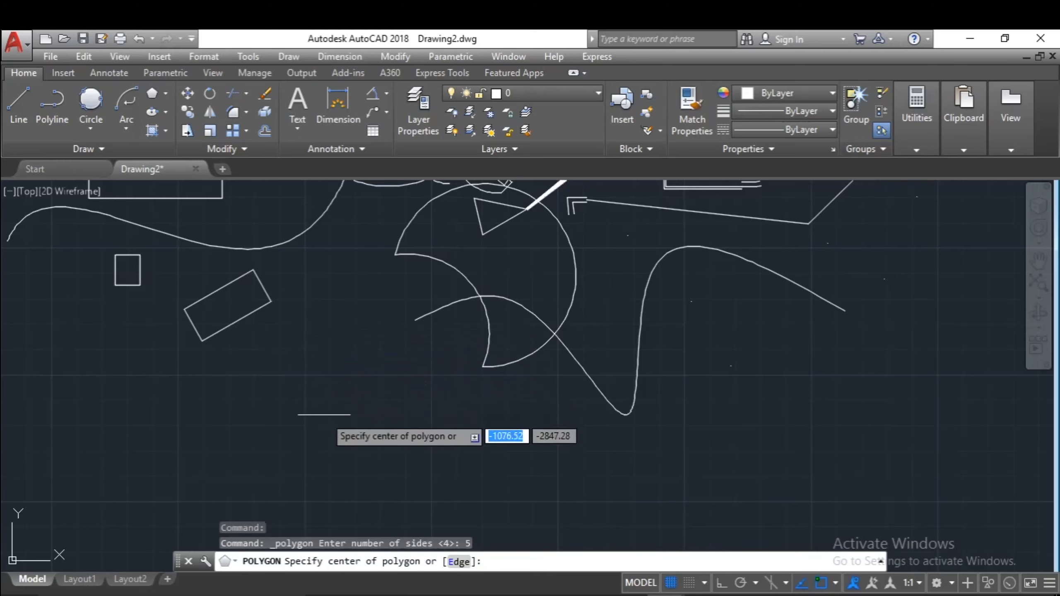
left_click(324, 415)
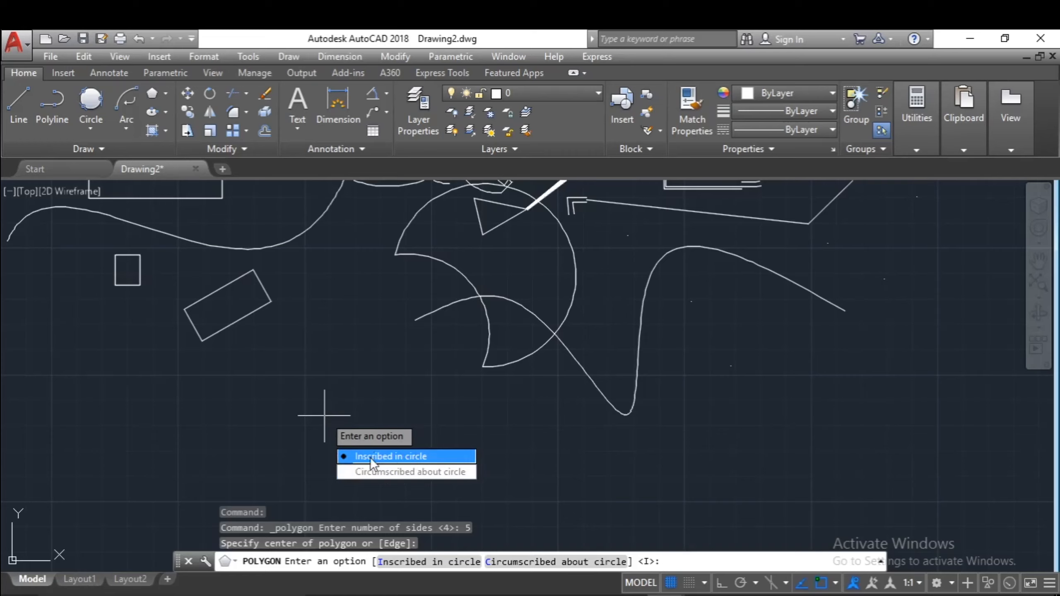
left_click(360, 459)
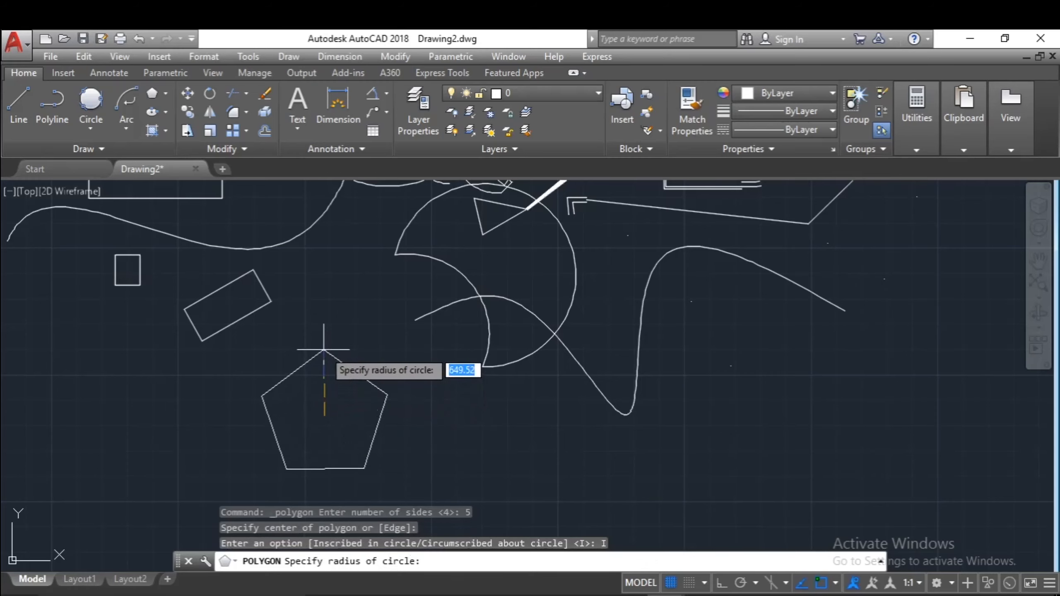
type("500")
key("Return")
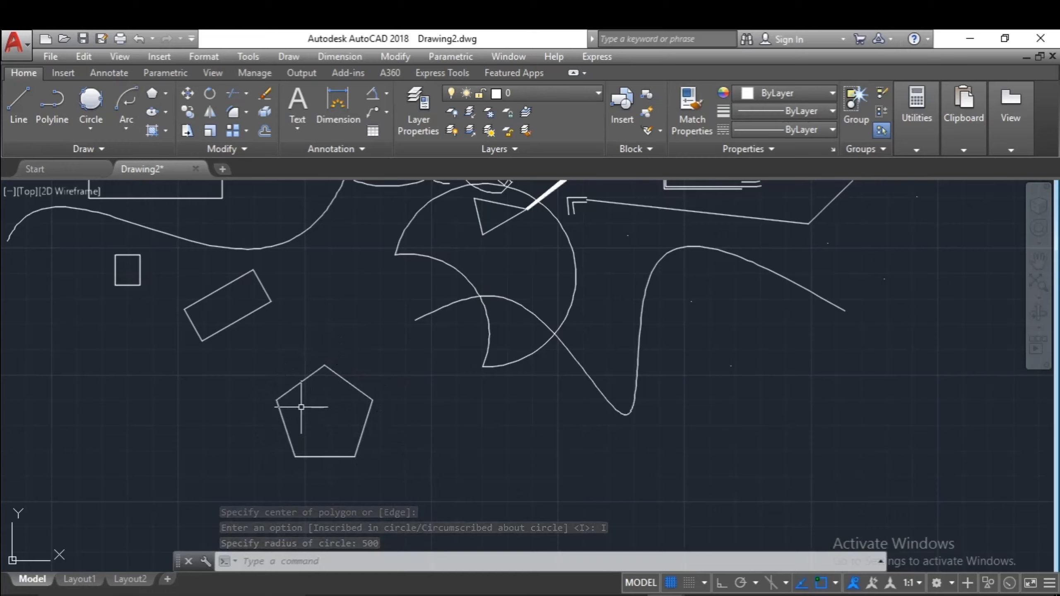
left_click(91, 129)
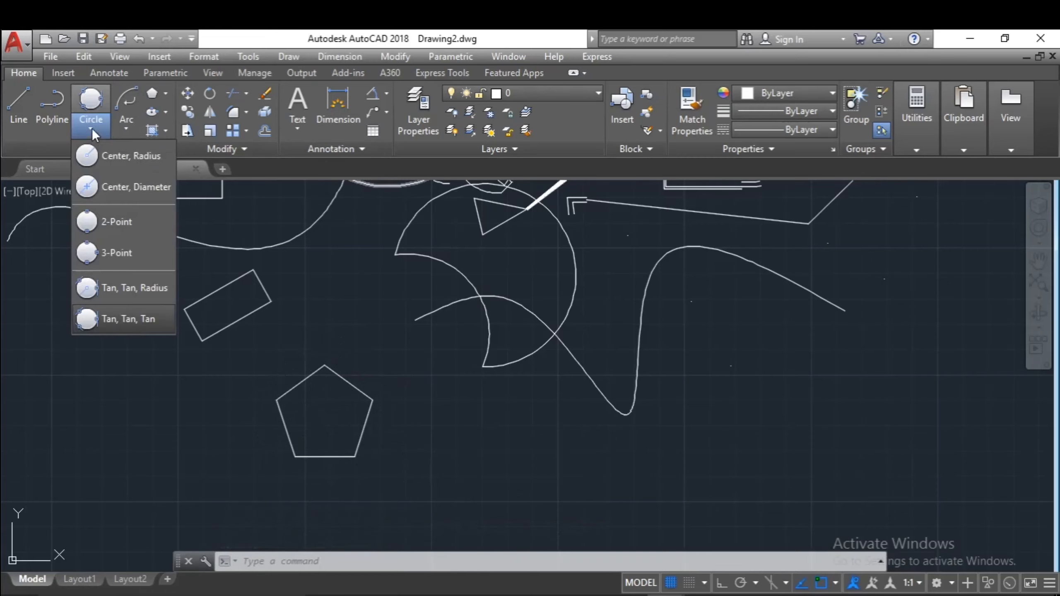
left_click(108, 159)
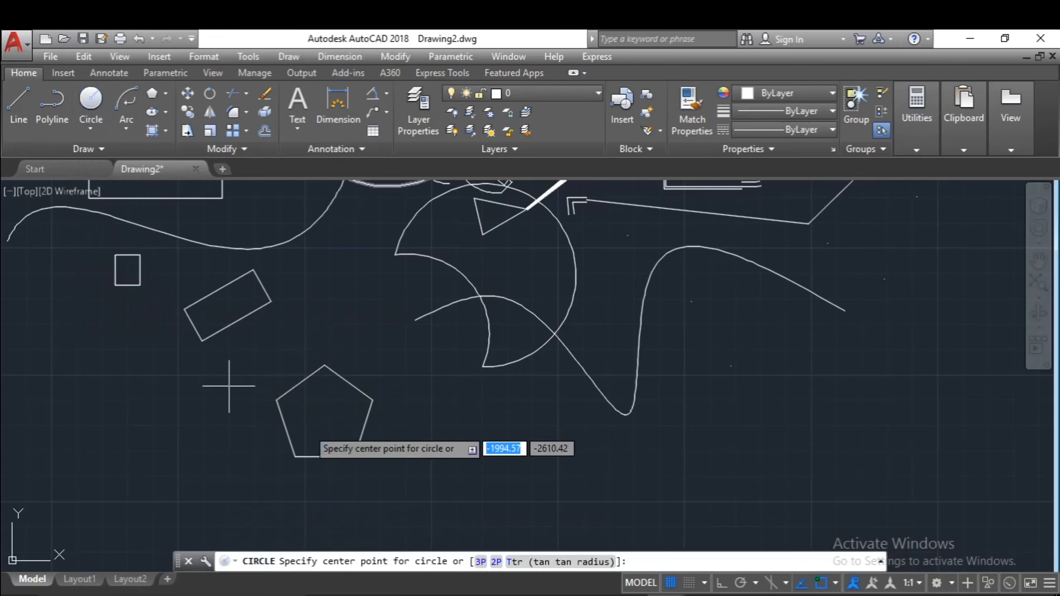
left_click(324, 415)
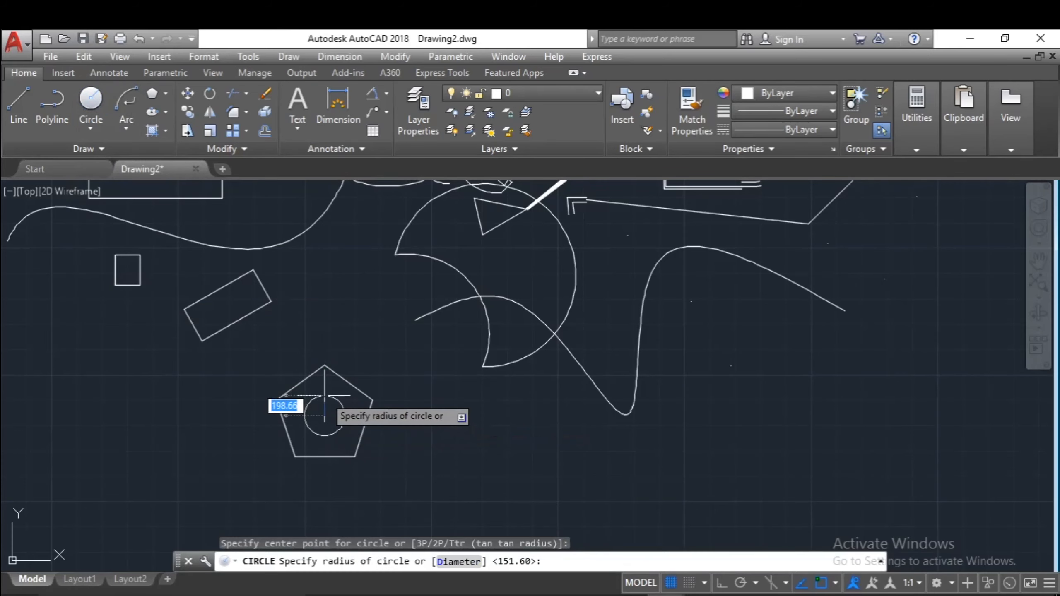
key("Escape")
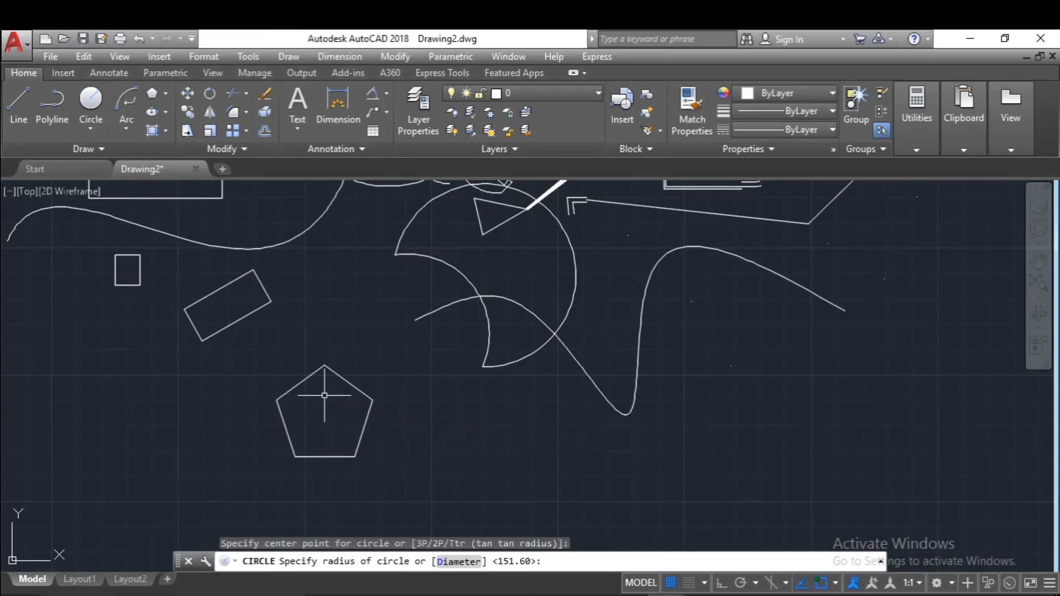
Draw a circle of radius 500 centered on the pentagon's center so it passes around the pentagon's corners.
left_click(91, 100)
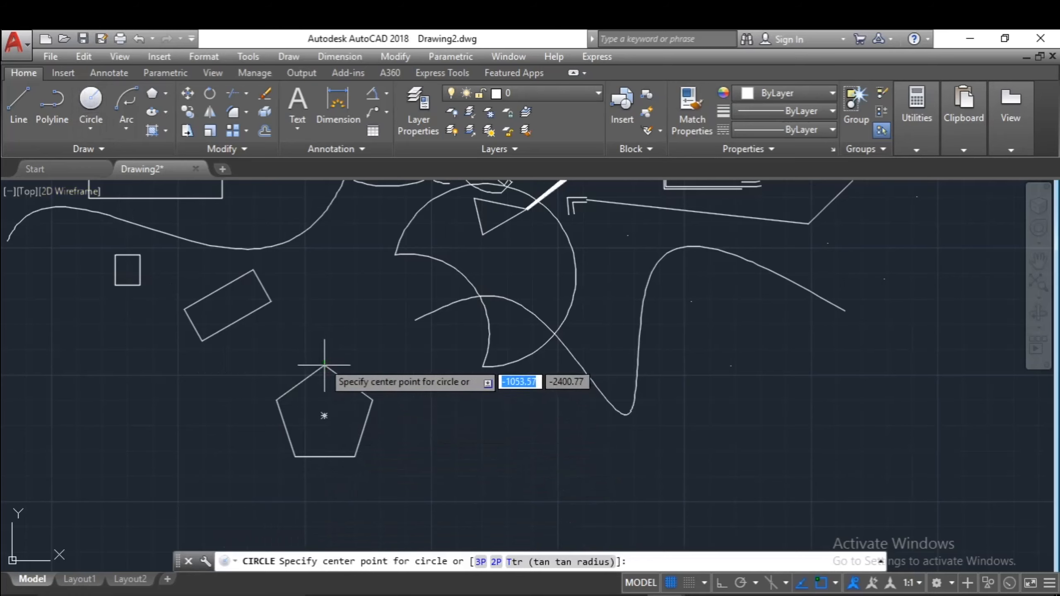
left_click(325, 415)
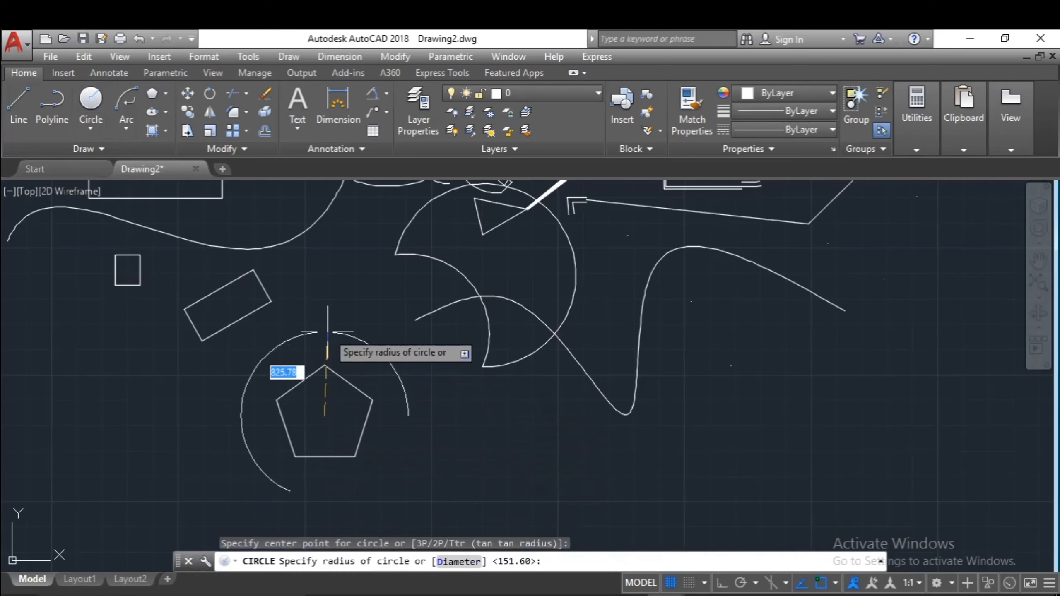
type("500")
key("Return")
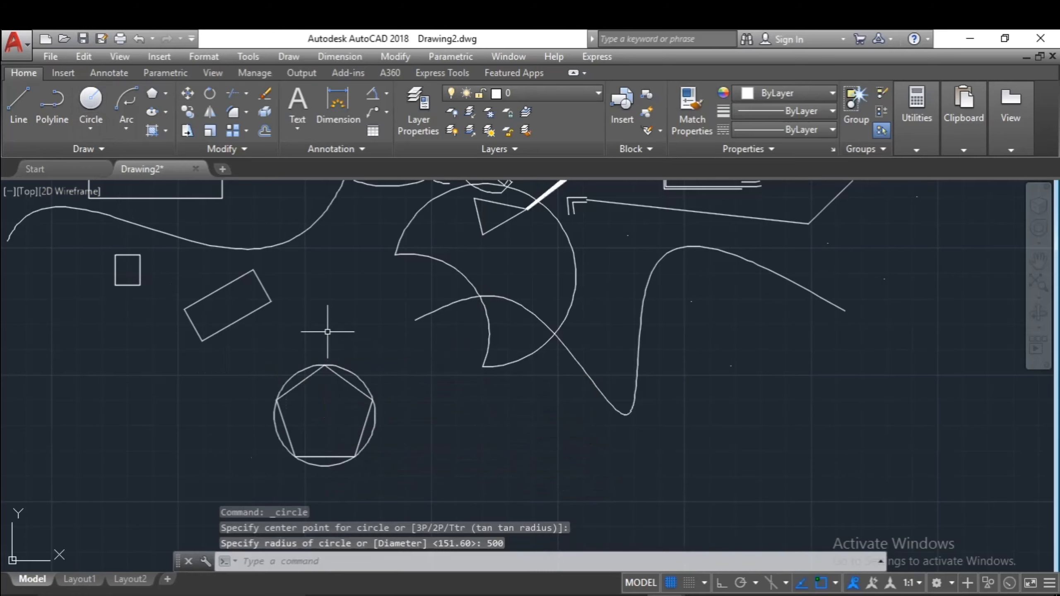
Draw a five-sided polygon circumscribed about the existing circle, centered on the circle's center and sized to the circle's topmost point.
scroll(324, 382, "up", 5)
scroll(325, 382, "down", 4)
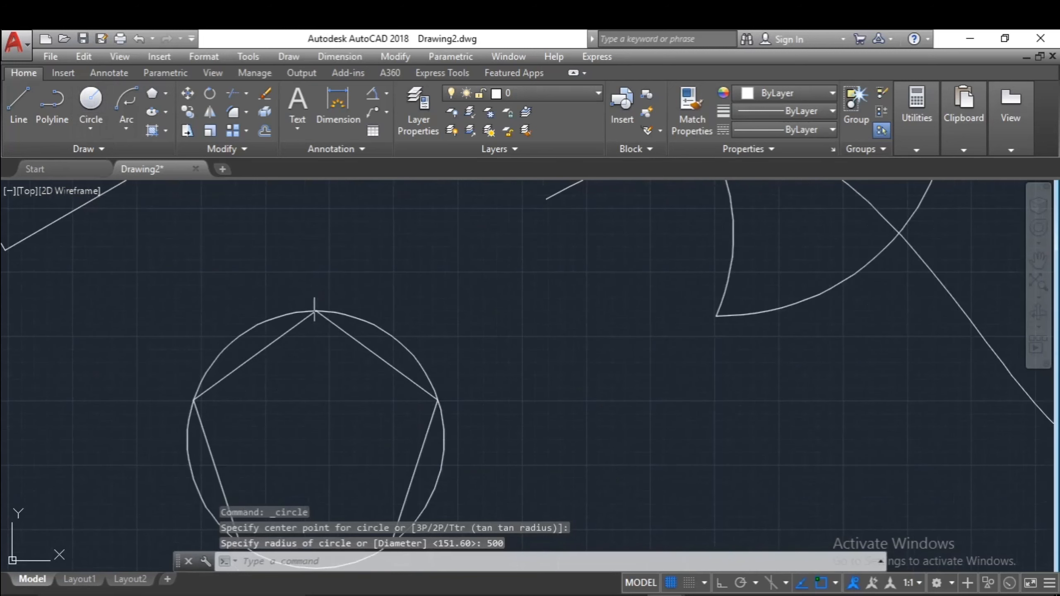
scroll(332, 486, "up", 2)
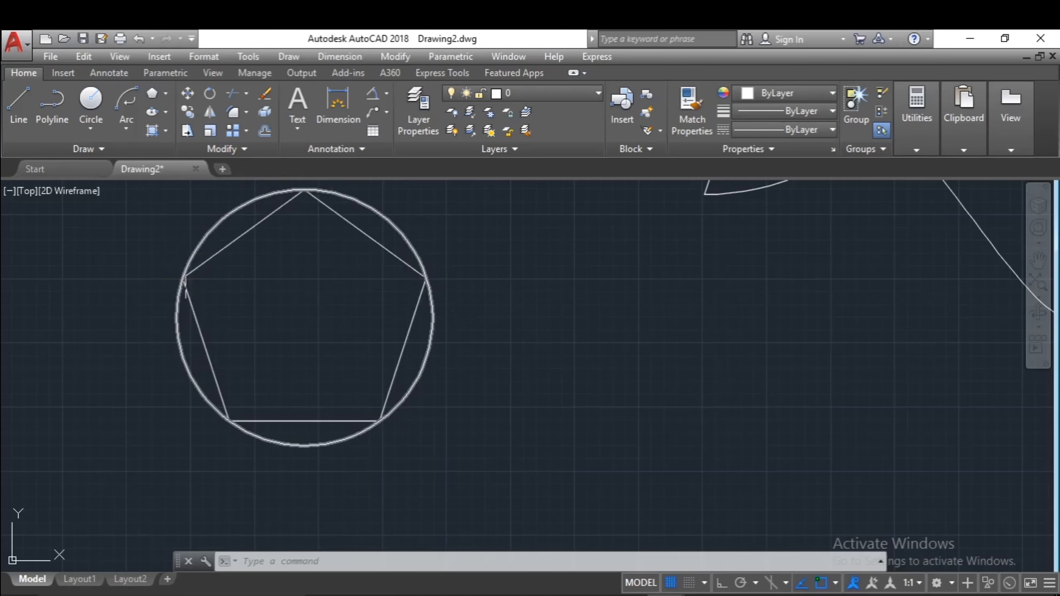
scroll(468, 359, "down", 1)
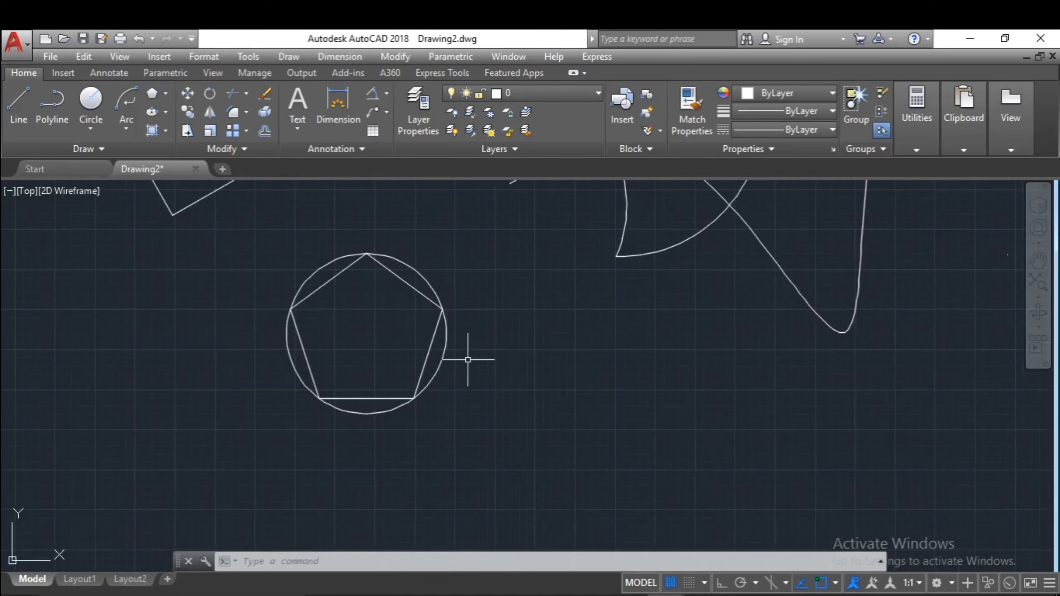
left_click(152, 93)
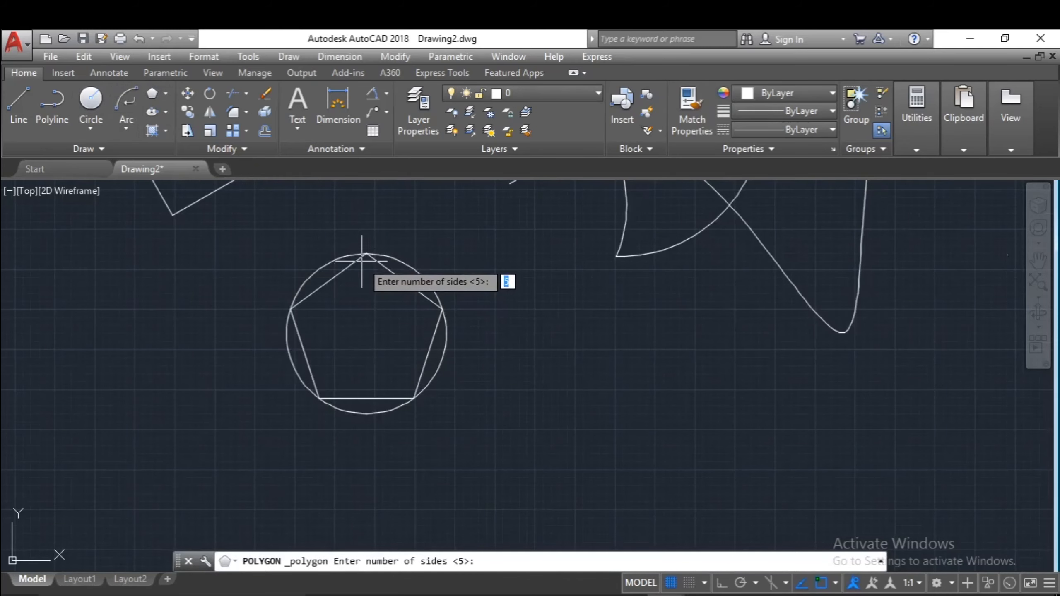
key("Return")
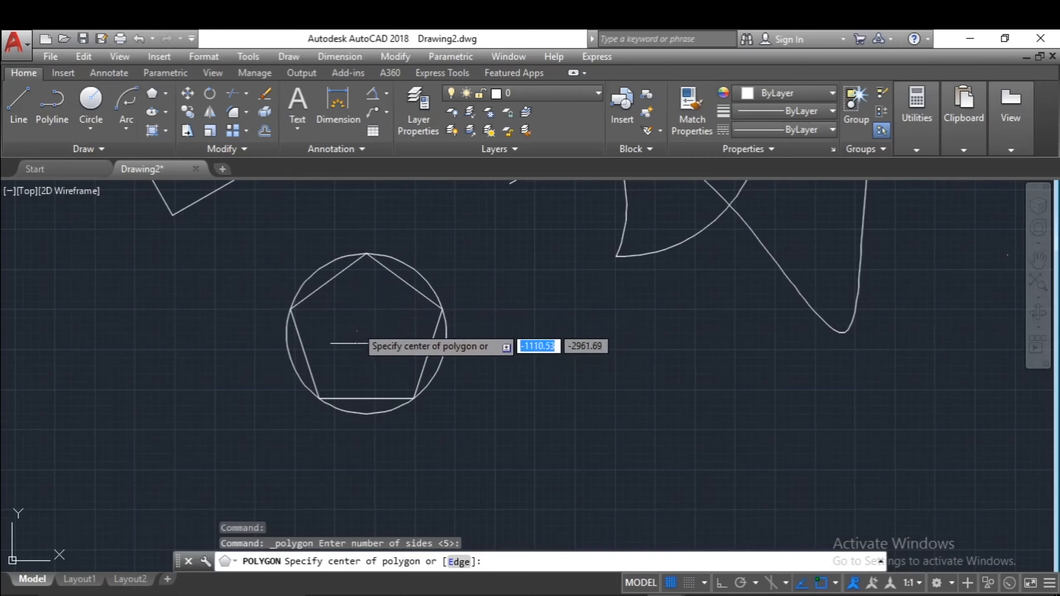
left_click(368, 332)
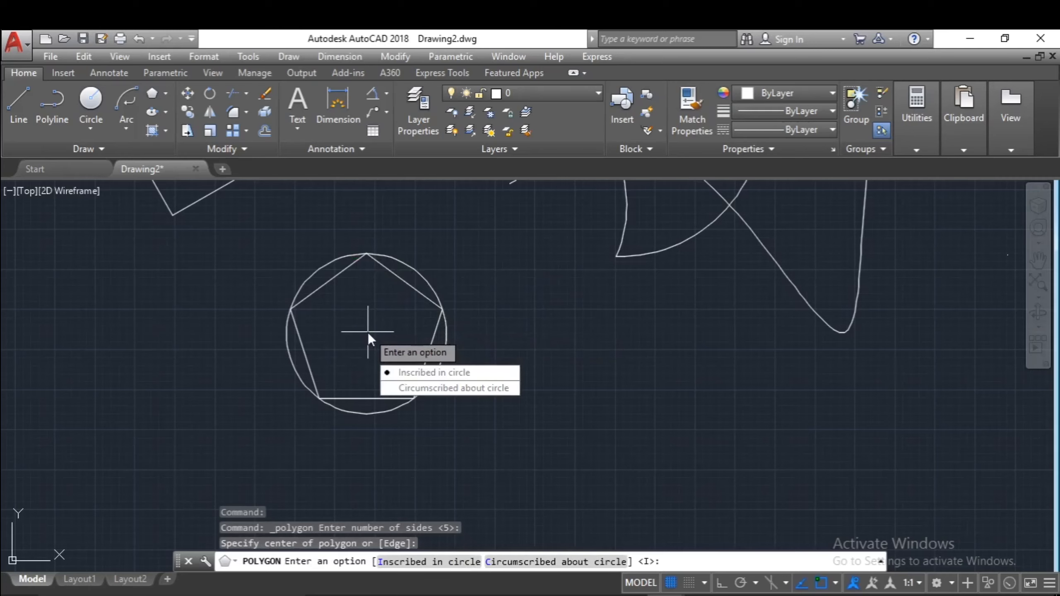
key("Down")
key("Down")
key("Return")
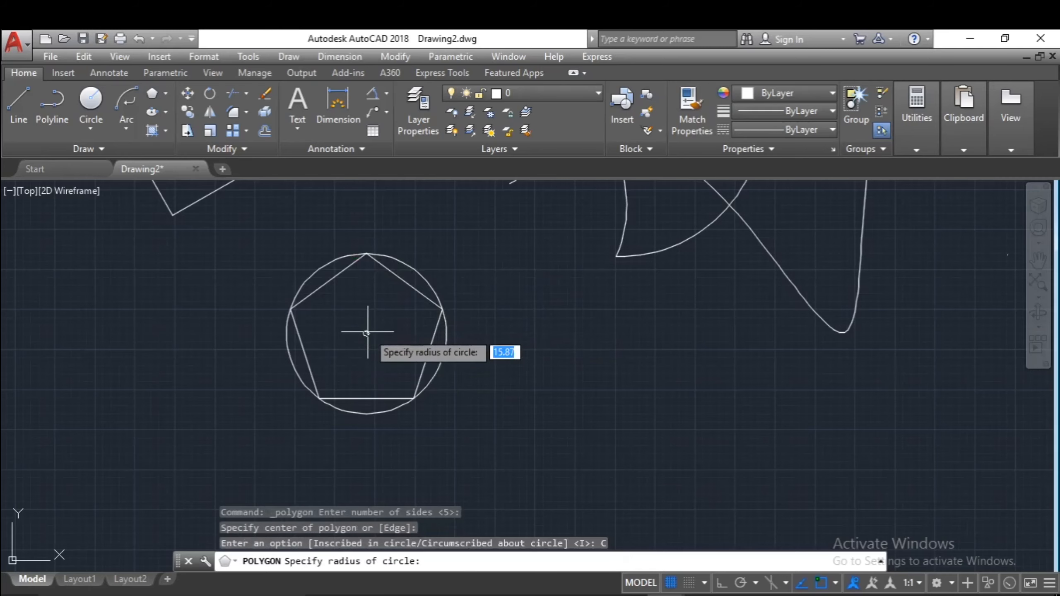
left_click(366, 252)
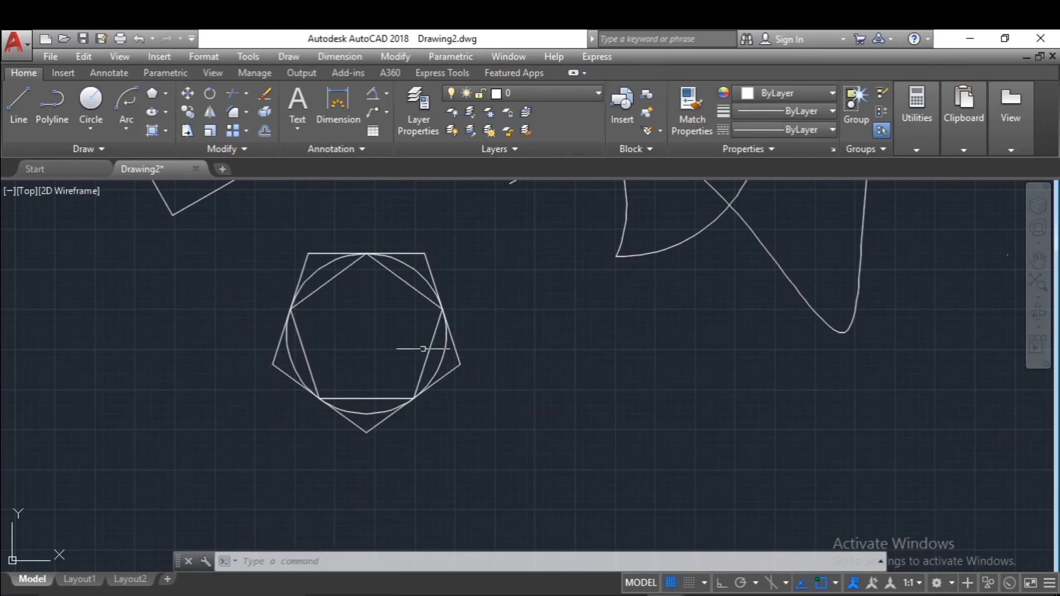
Draw two connected lines beside the pentagons: about 629 units straight down, followed by about 1191 units horizontally to the right.
left_click(167, 117)
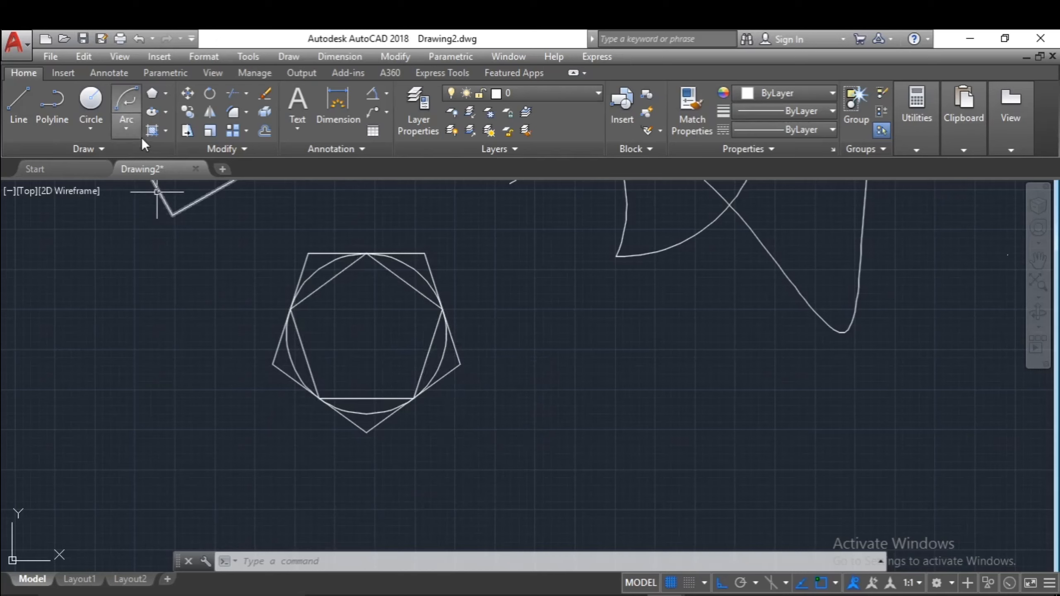
left_click(13, 103)
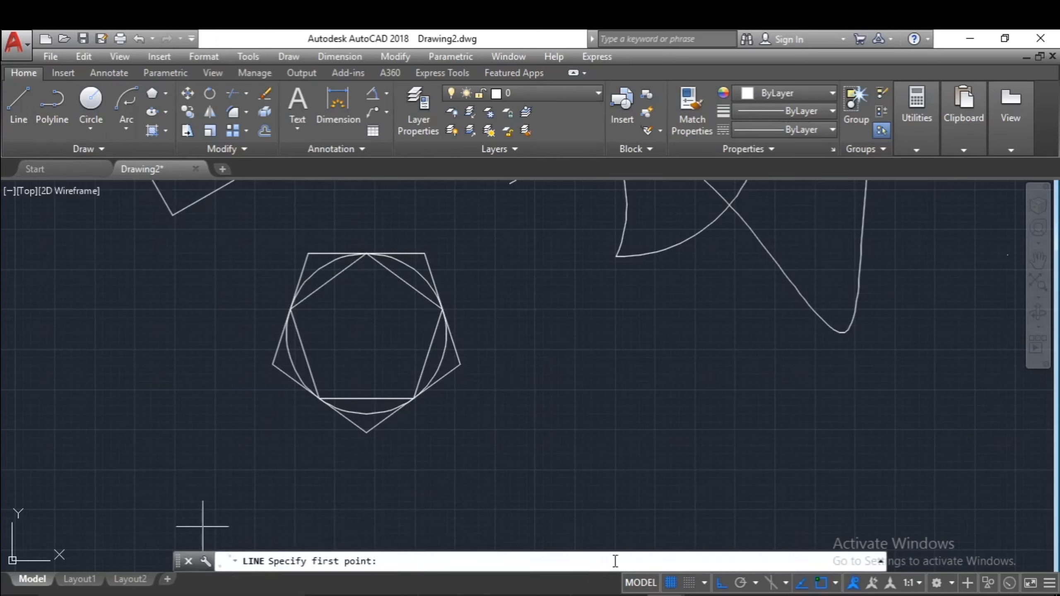
left_click(627, 314)
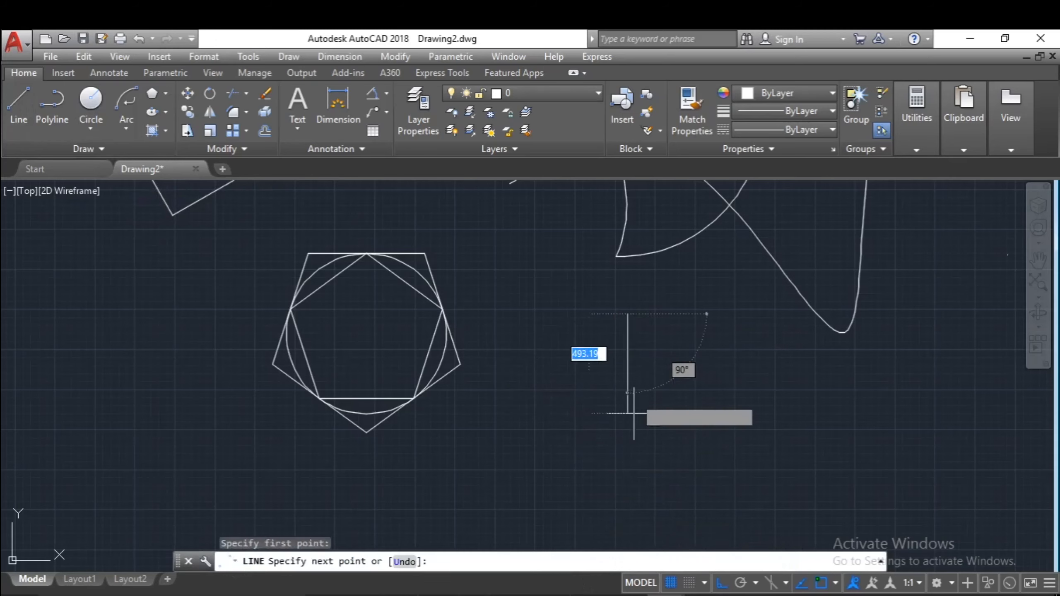
left_click(628, 415)
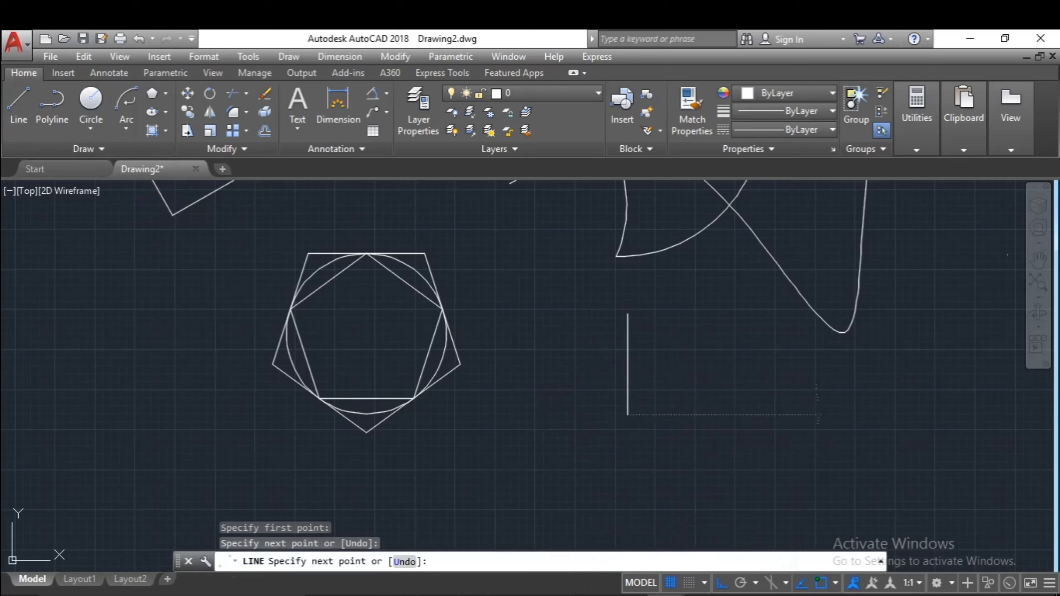
left_click(813, 414)
key("Escape")
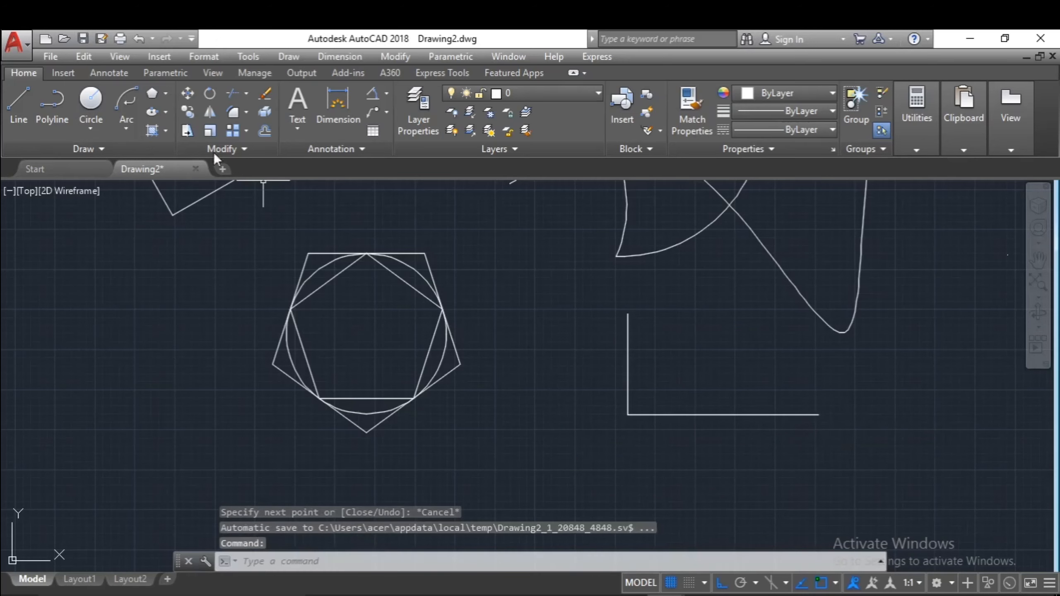
Draw an ellipse centered on the corner of the two lines, with its axes ending at the lines' free ends.
left_click(153, 113)
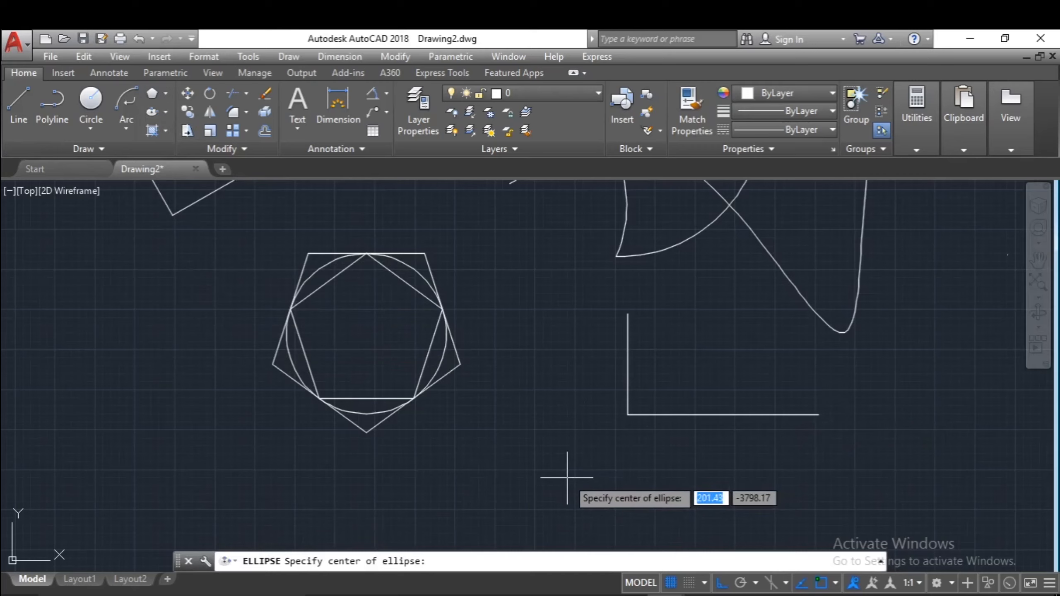
left_click(628, 415)
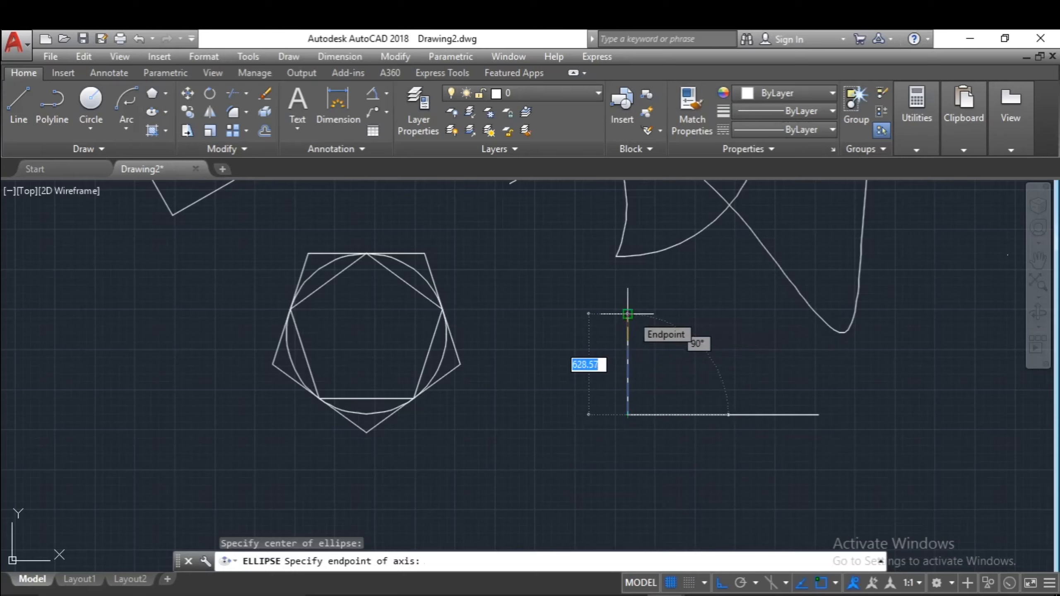
left_click(627, 313)
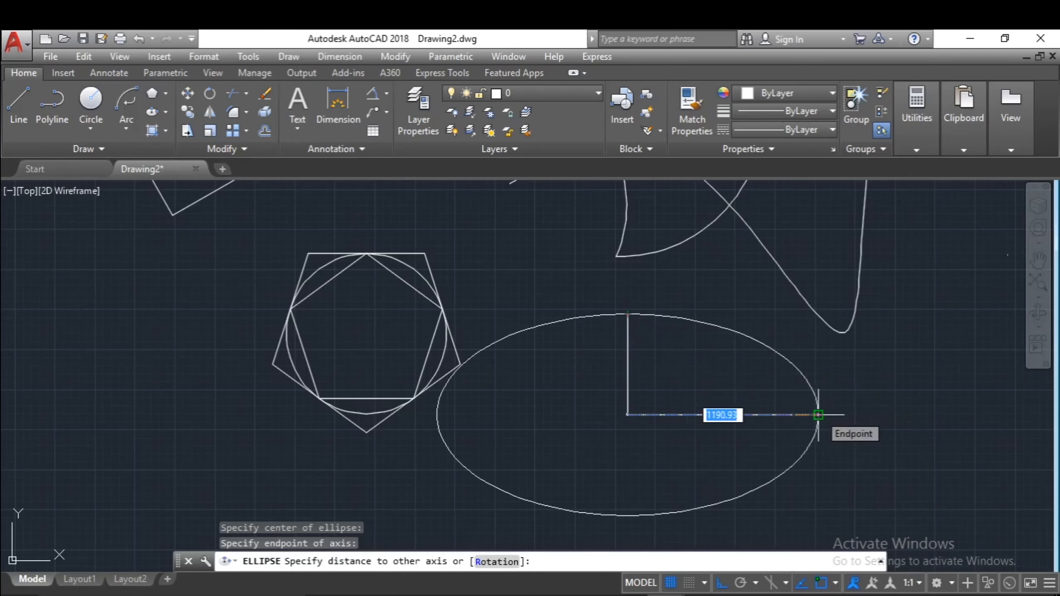
left_click(818, 414)
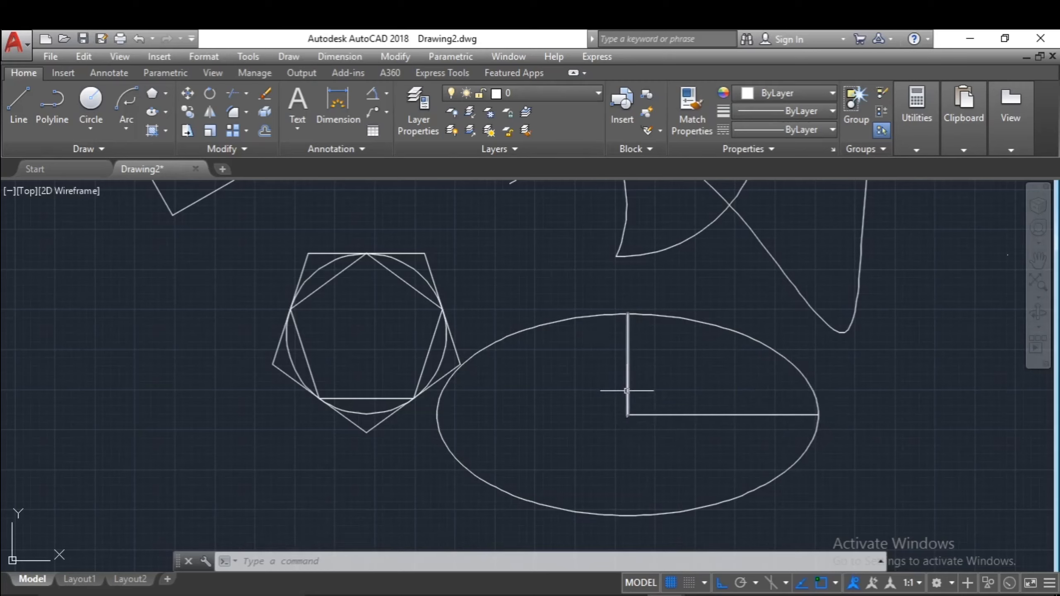
Undo the last ellipse command and start an ellipse defined by its axis endpoints.
key("ctrl+z")
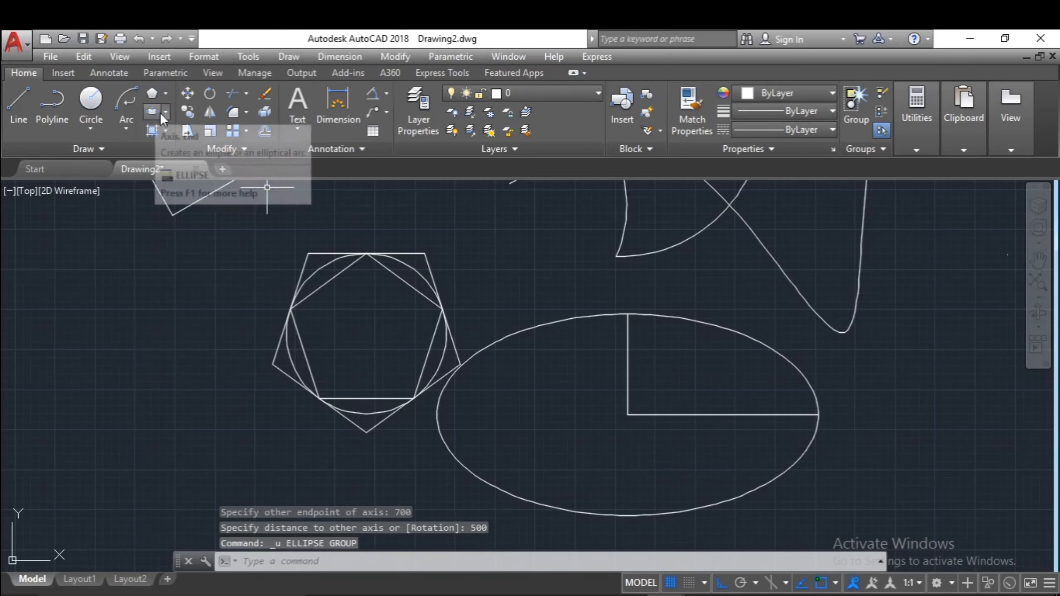
left_click(163, 112)
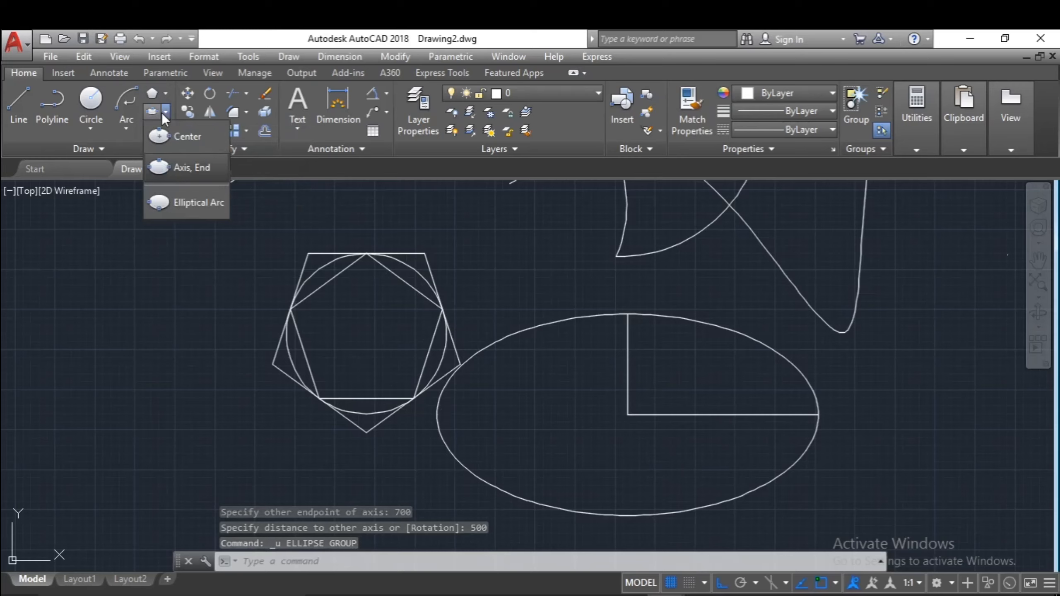
left_click(164, 166)
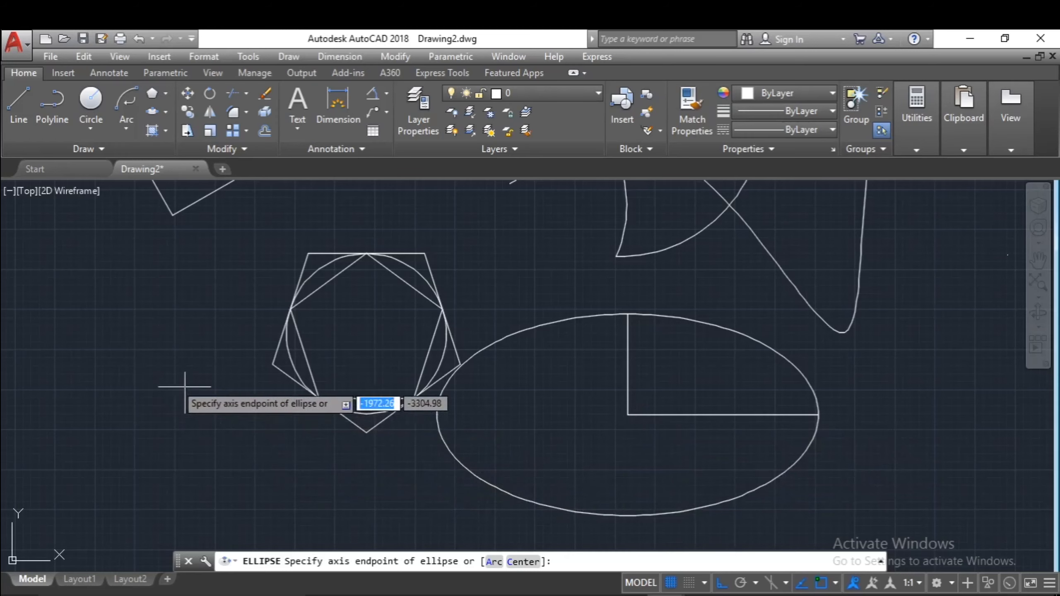
Draw a horizontal line below and left of the pentagons, plus a vertical line rising from its midpoint.
left_click(25, 107)
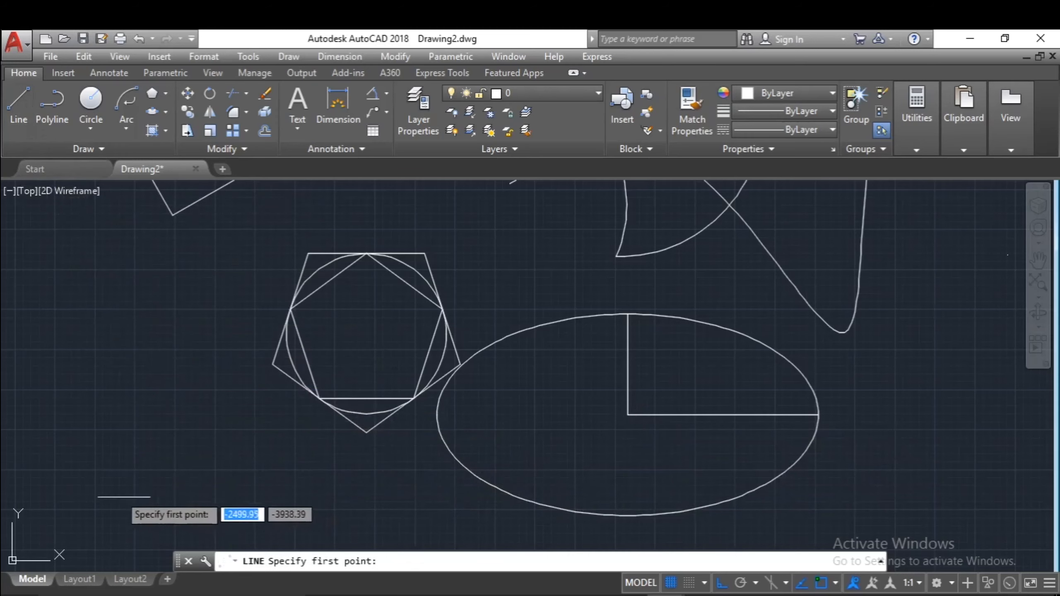
left_click(71, 480)
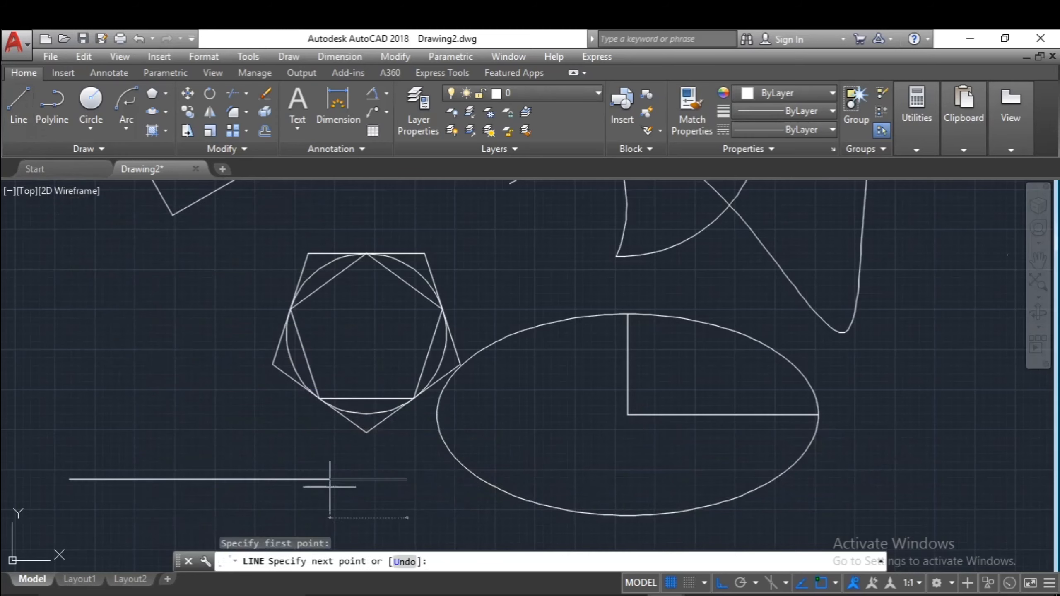
left_click(407, 480)
key("Escape")
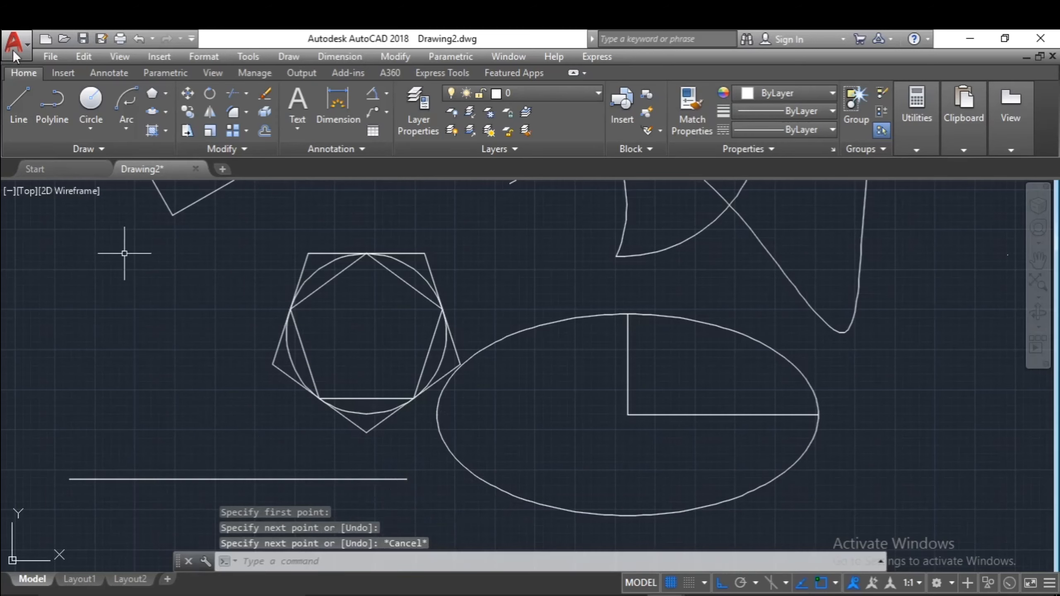
left_click(19, 104)
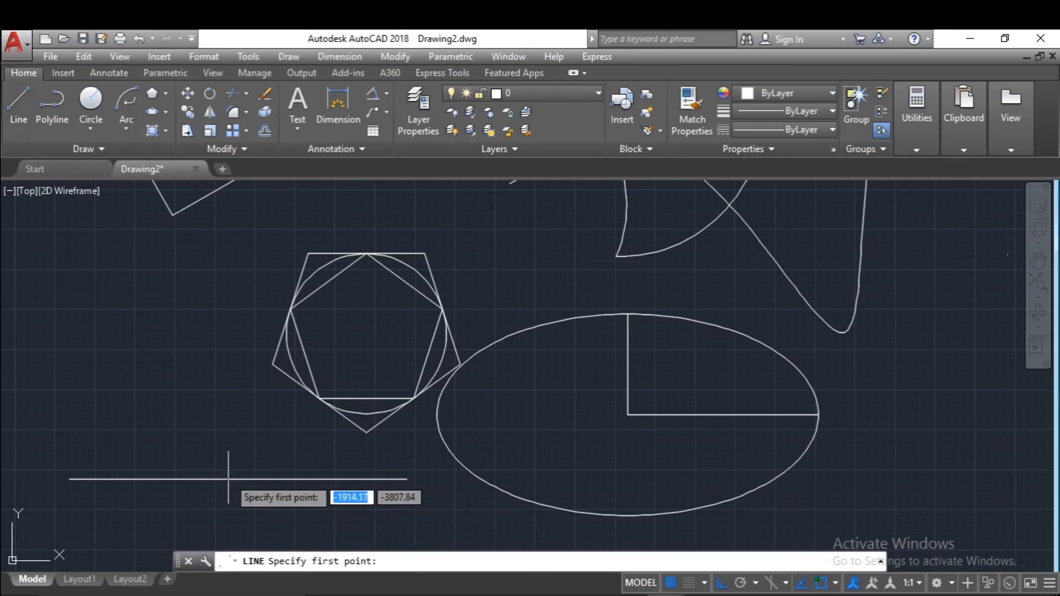
left_click(238, 479)
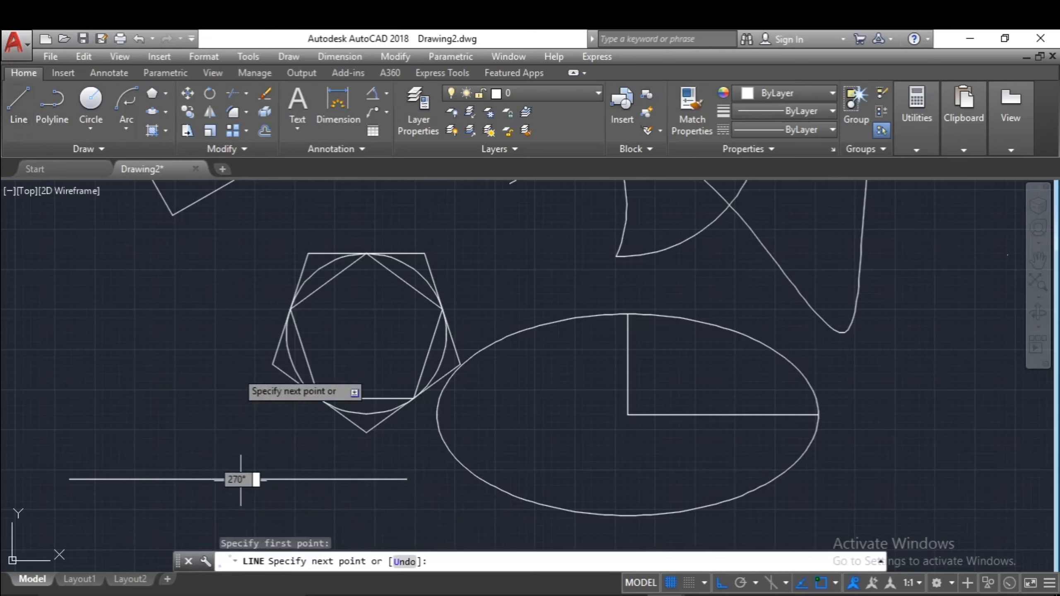
left_click(238, 368)
key("Escape")
key("Escape")
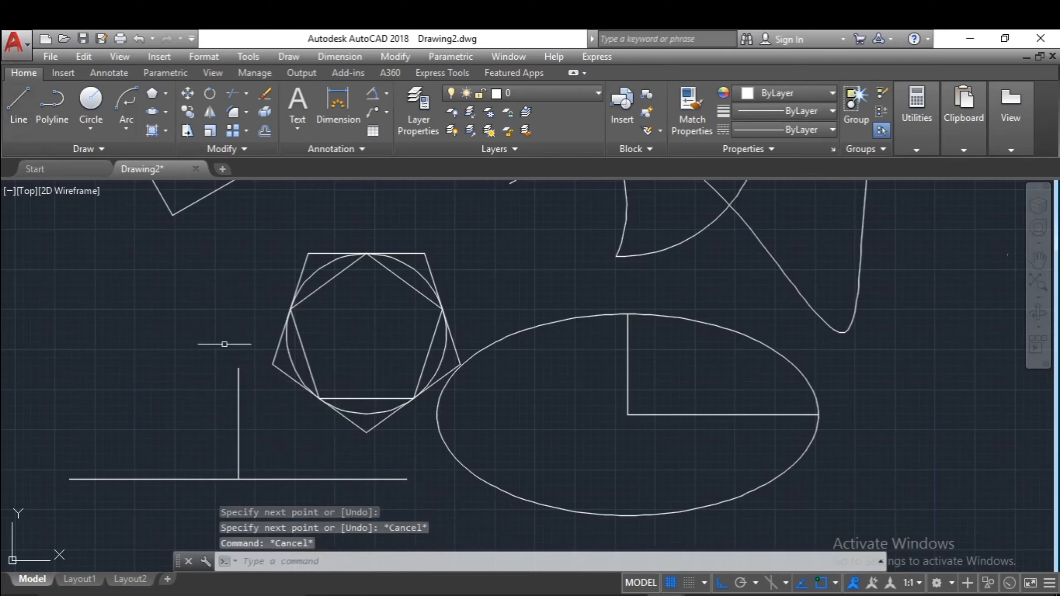
Draw an ellipse by axis endpoints from the horizontal line's right end, with an axis length of 2200 leftward and other-axis distance of 500.
left_click(152, 111)
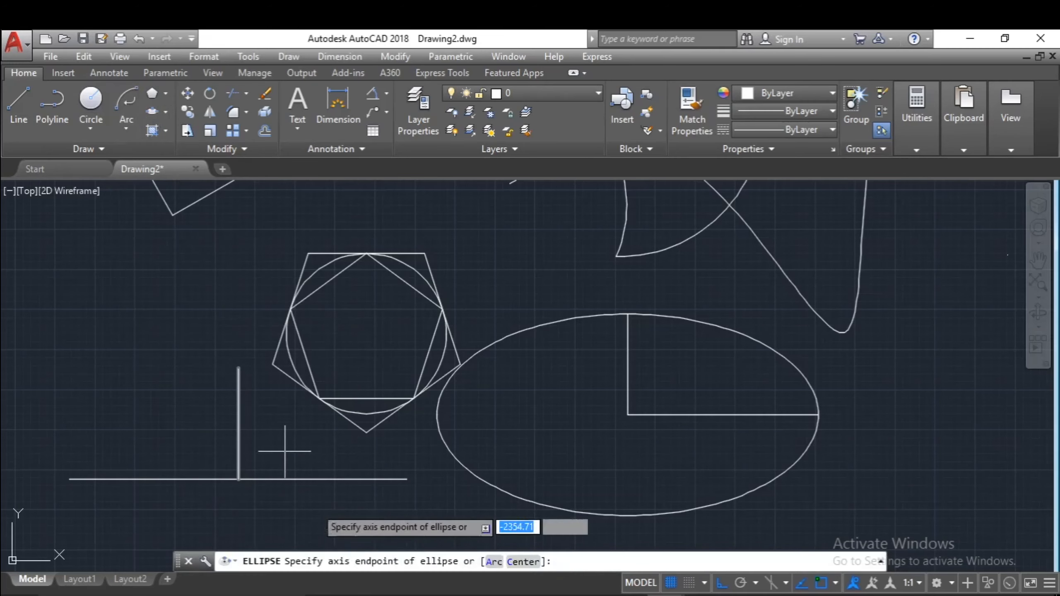
left_click(407, 480)
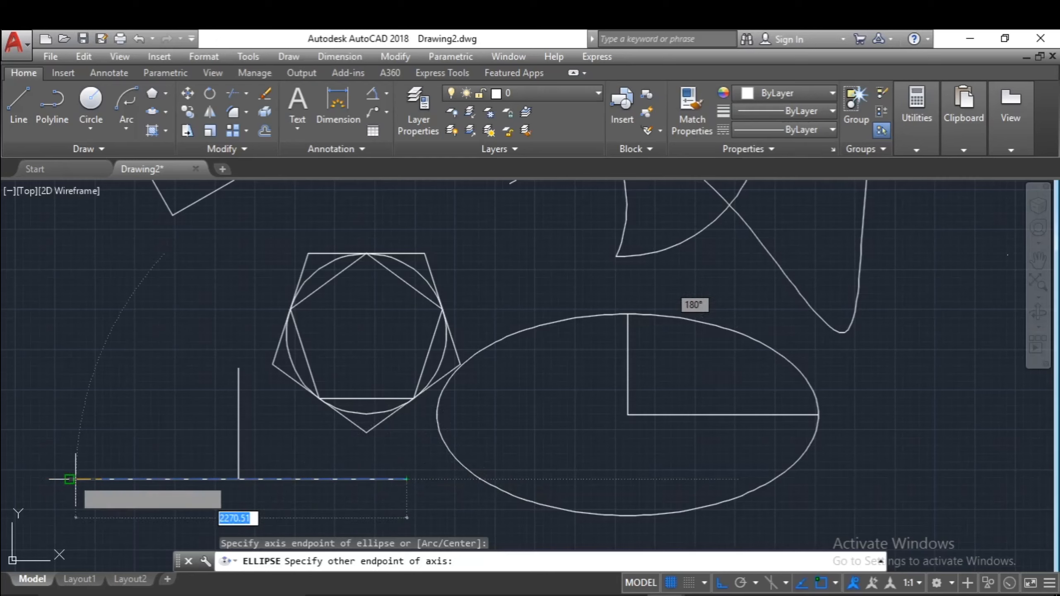
type("2")
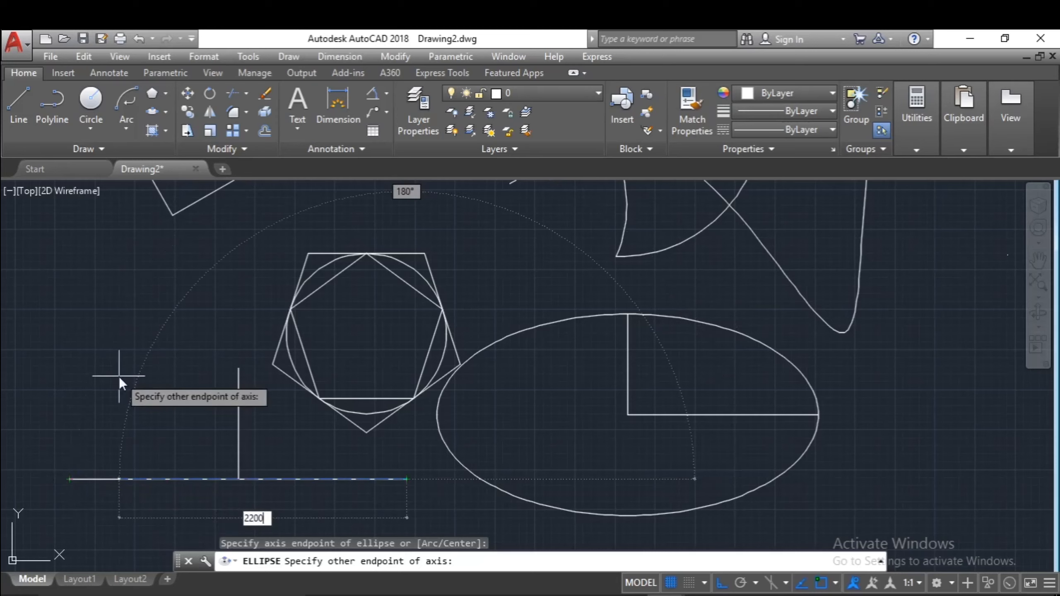
type("200")
key("Return")
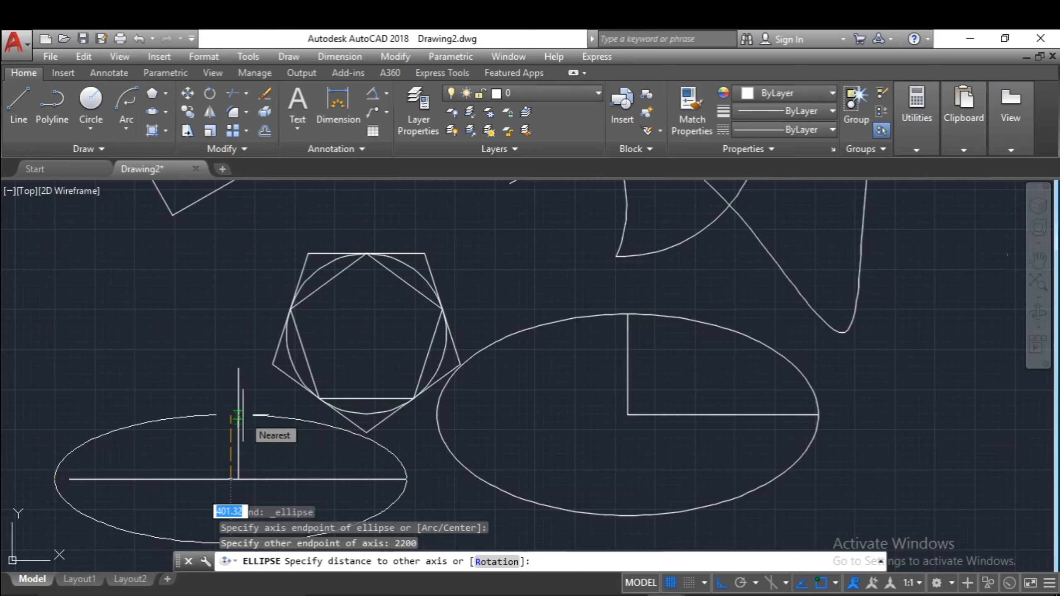
type("500")
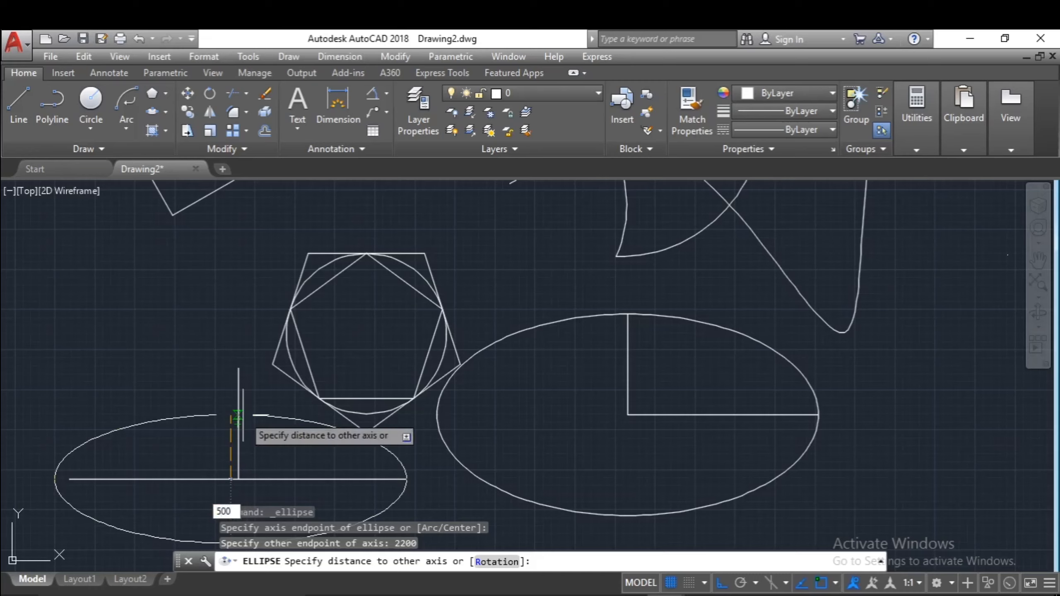
key("Return")
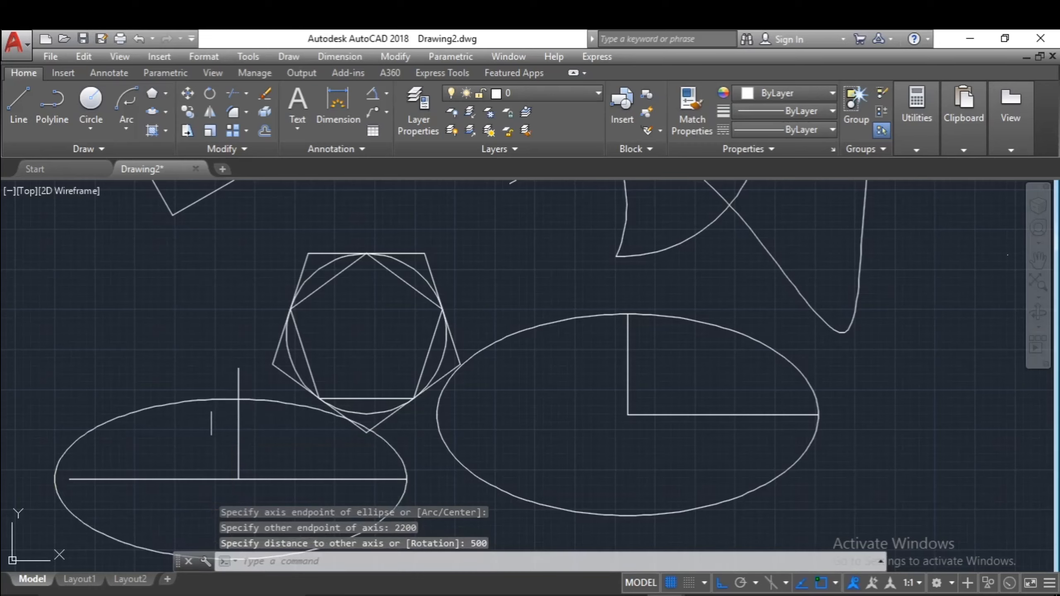
scroll(243, 386, "down", 2)
scroll(242, 387, "down", 2)
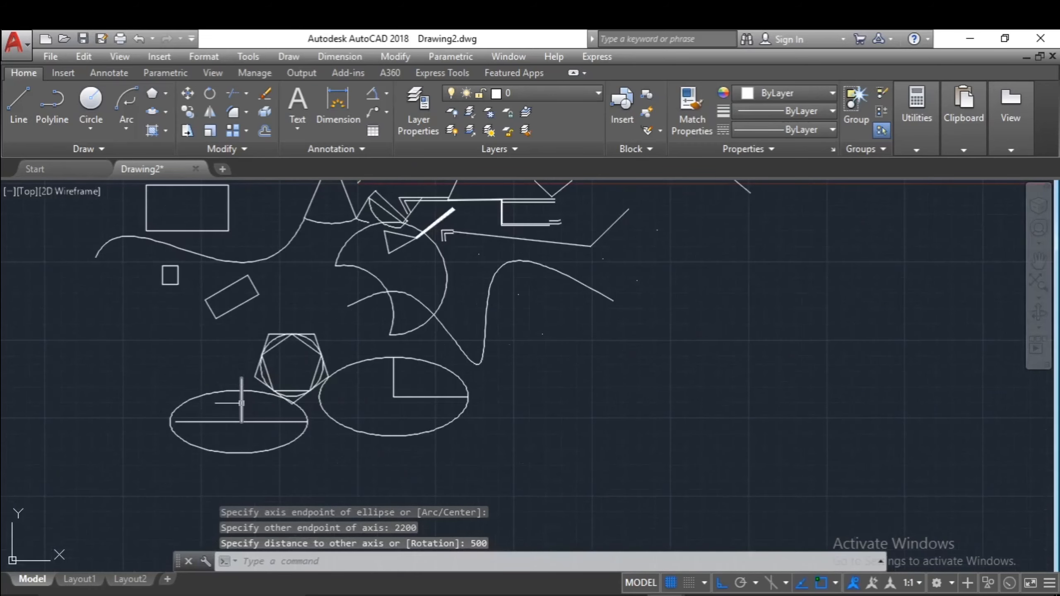
scroll(245, 485, "up", 4)
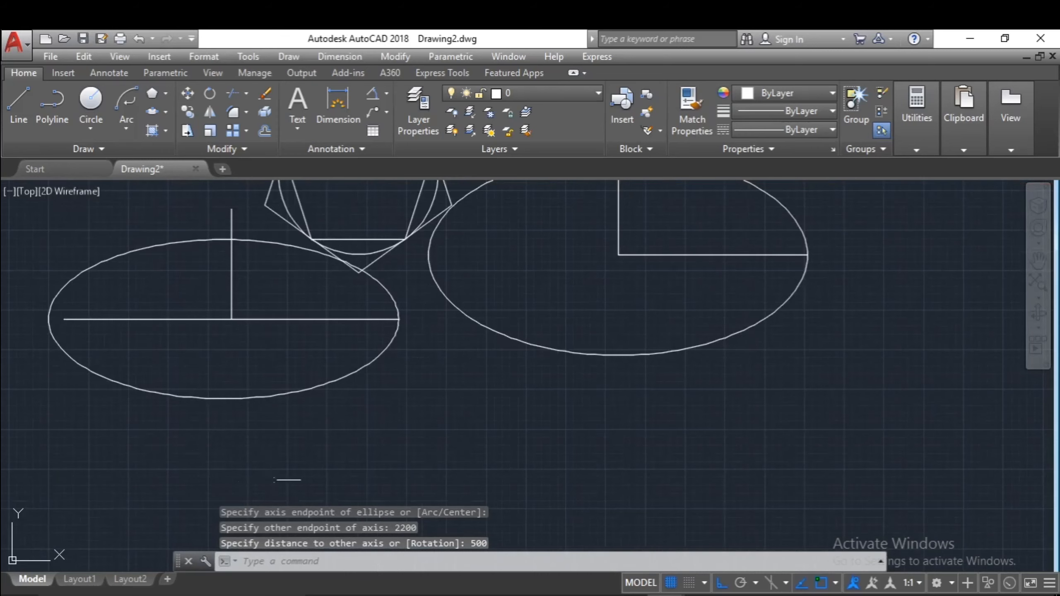